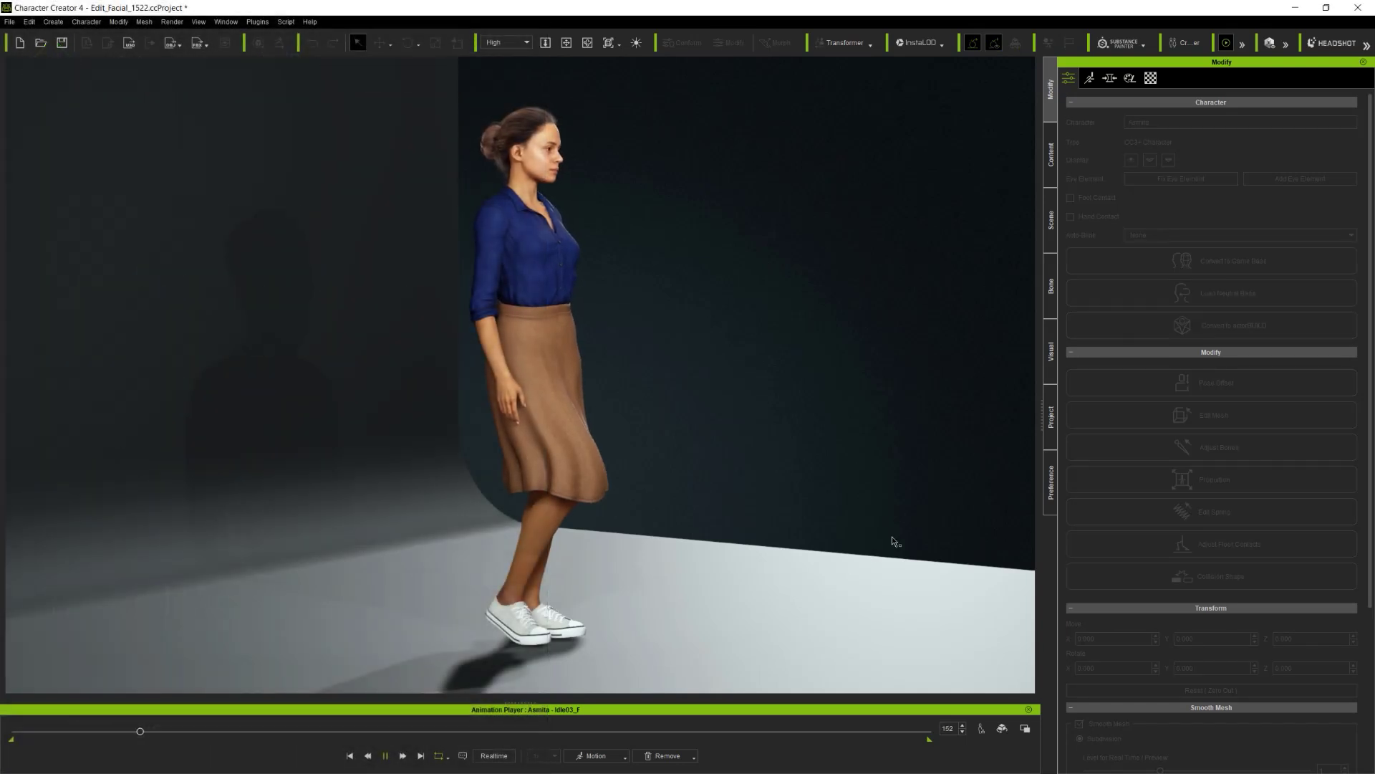
Examine the character's face up close from the front while the idle animation plays.
{"action": "key", "text": "c"}
{"action": "left_click_drag", "start_coordinate": [892, 541], "coordinate": [614, 540]}
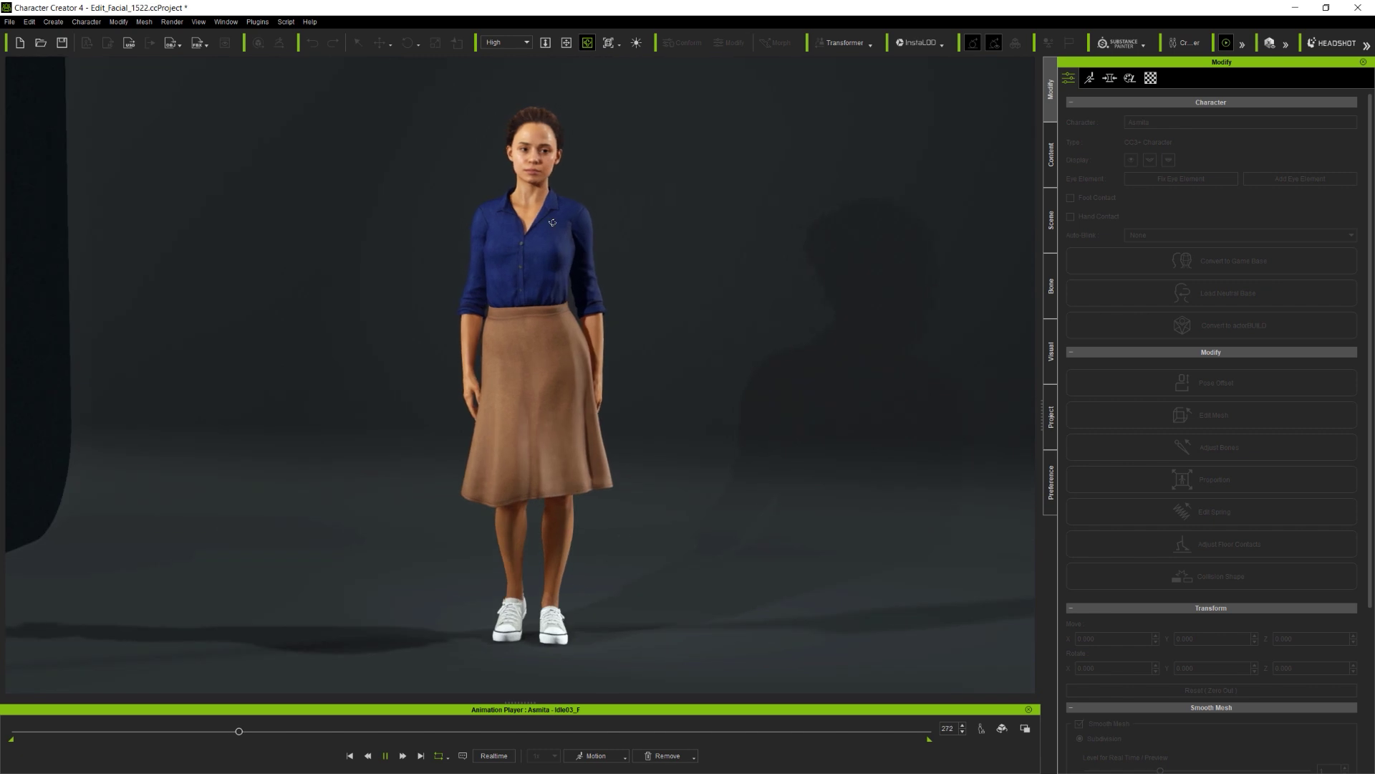
{"action": "right_click_drag", "start_coordinate": [609, 472], "coordinate": [543, 96]}
{"action": "scroll", "coordinate": [548, 101], "scroll_direction": "up", "scroll_amount": 4}
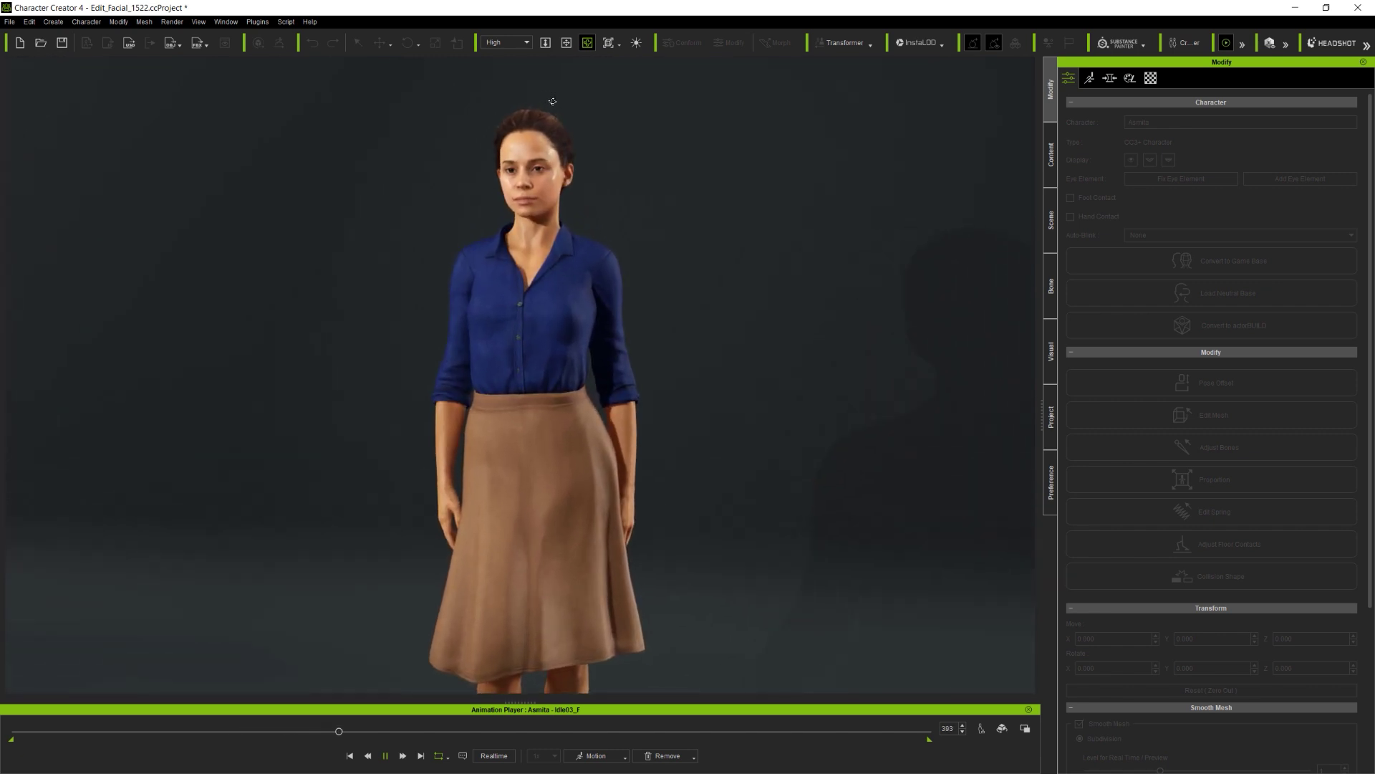
{"action": "scroll", "coordinate": [564, 203], "scroll_direction": "up", "scroll_amount": 5}
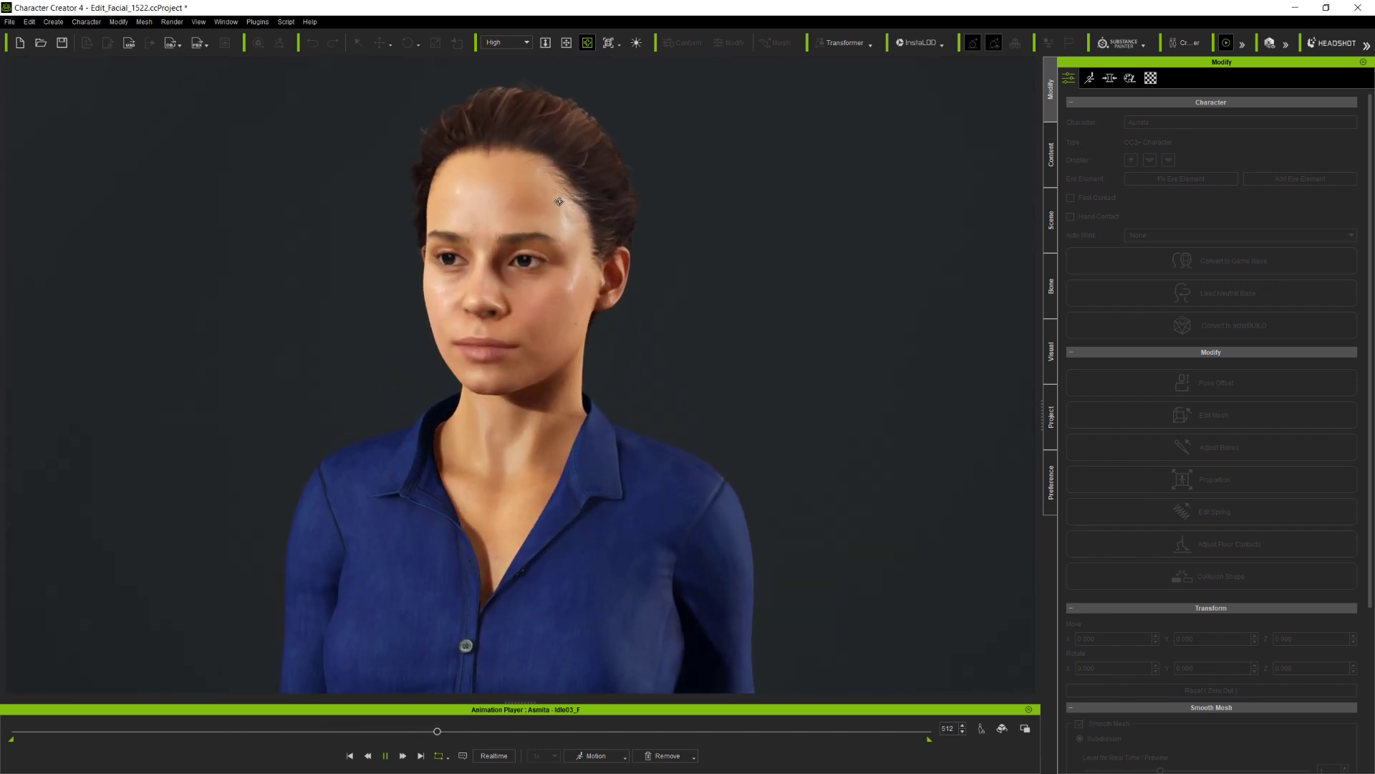
{"action": "left_click_drag", "start_coordinate": [545, 227], "coordinate": [576, 225]}
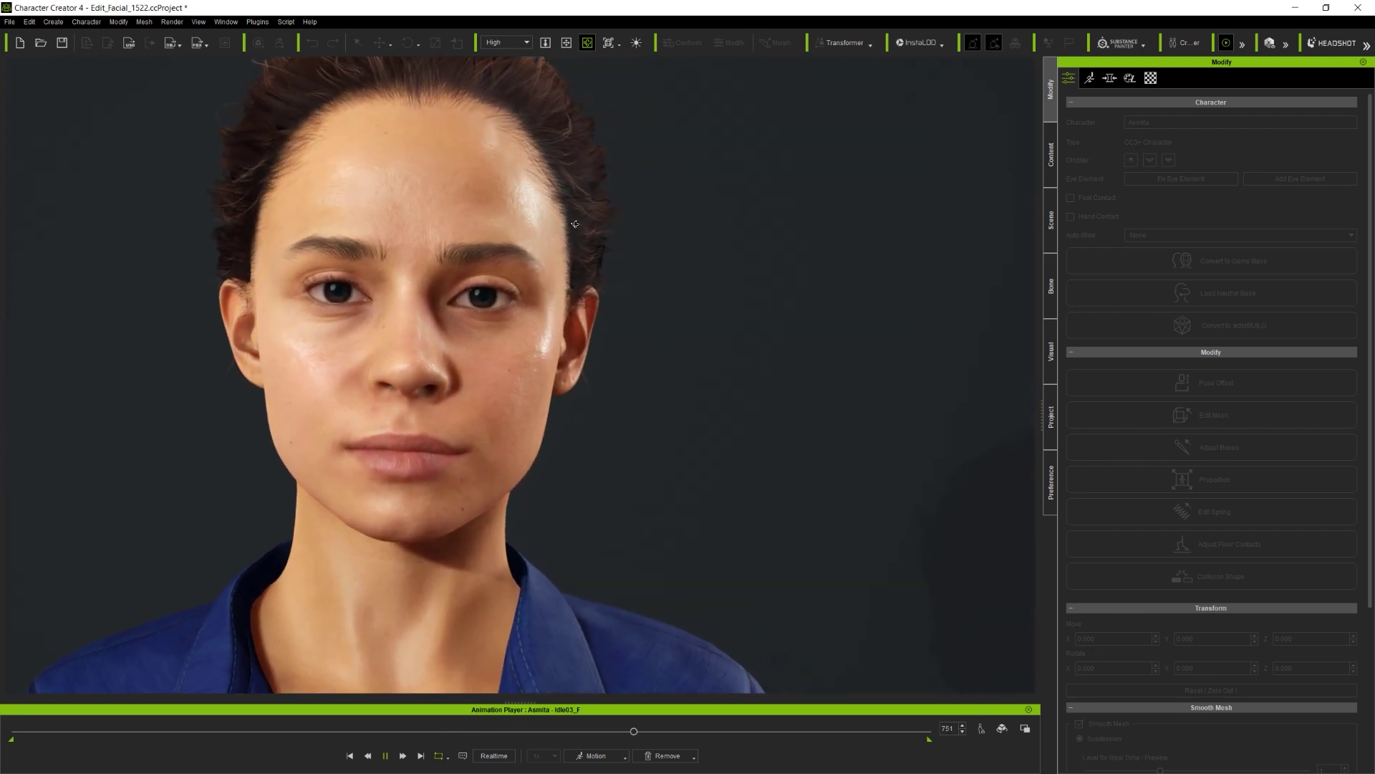
{"action": "middle_click_drag", "start_coordinate": [577, 225], "coordinate": [513, 261]}
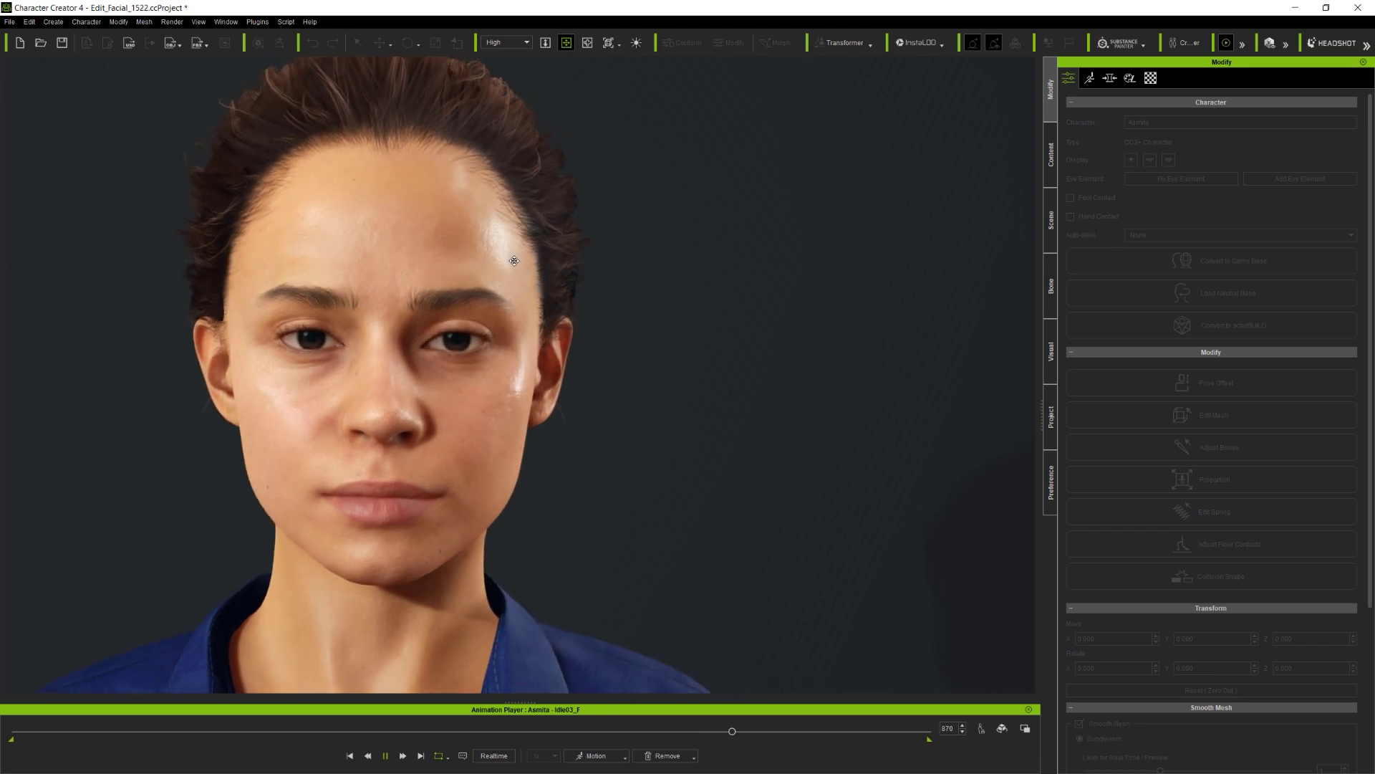
{"action": "key", "text": "c"}
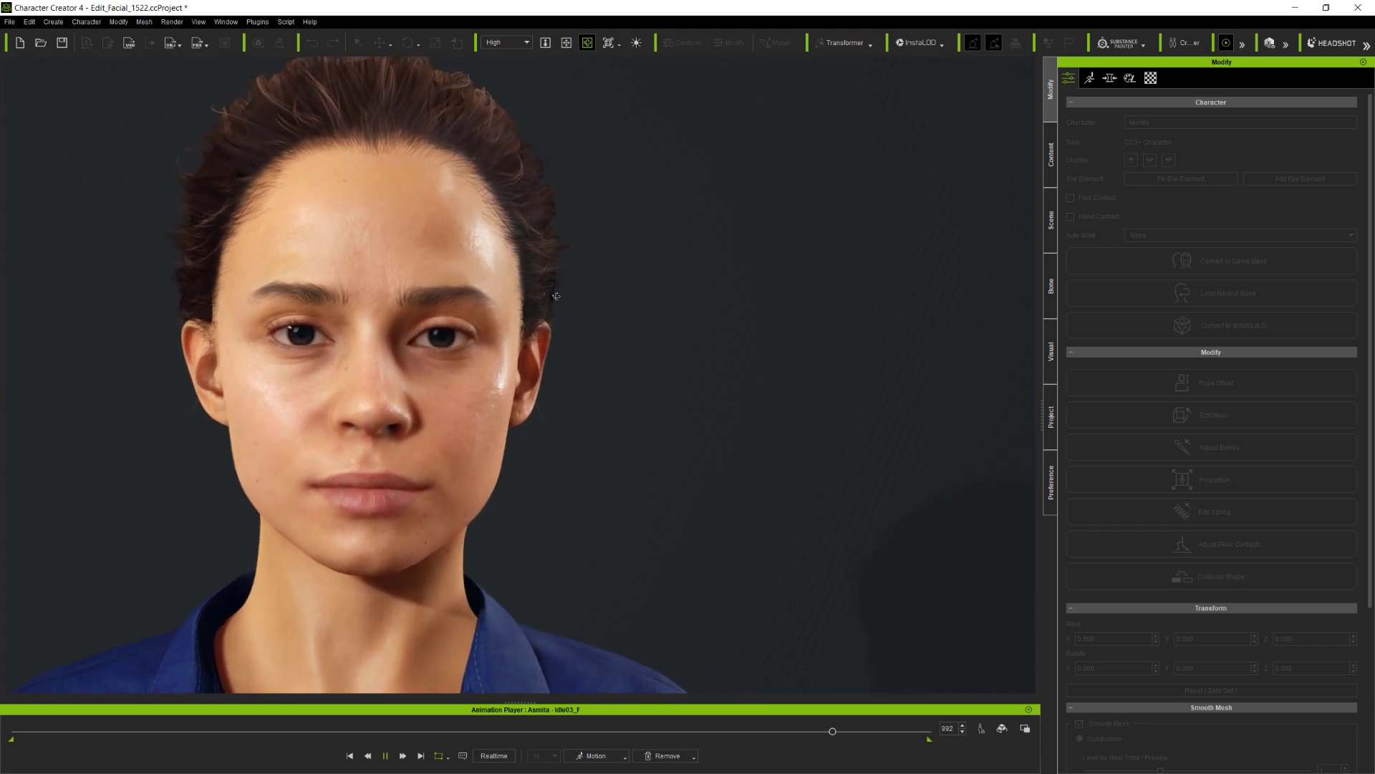
Return the idle animation to its first frame and open the Edit Facial editor for the character.
{"action": "left_click", "coordinate": [349, 755]}
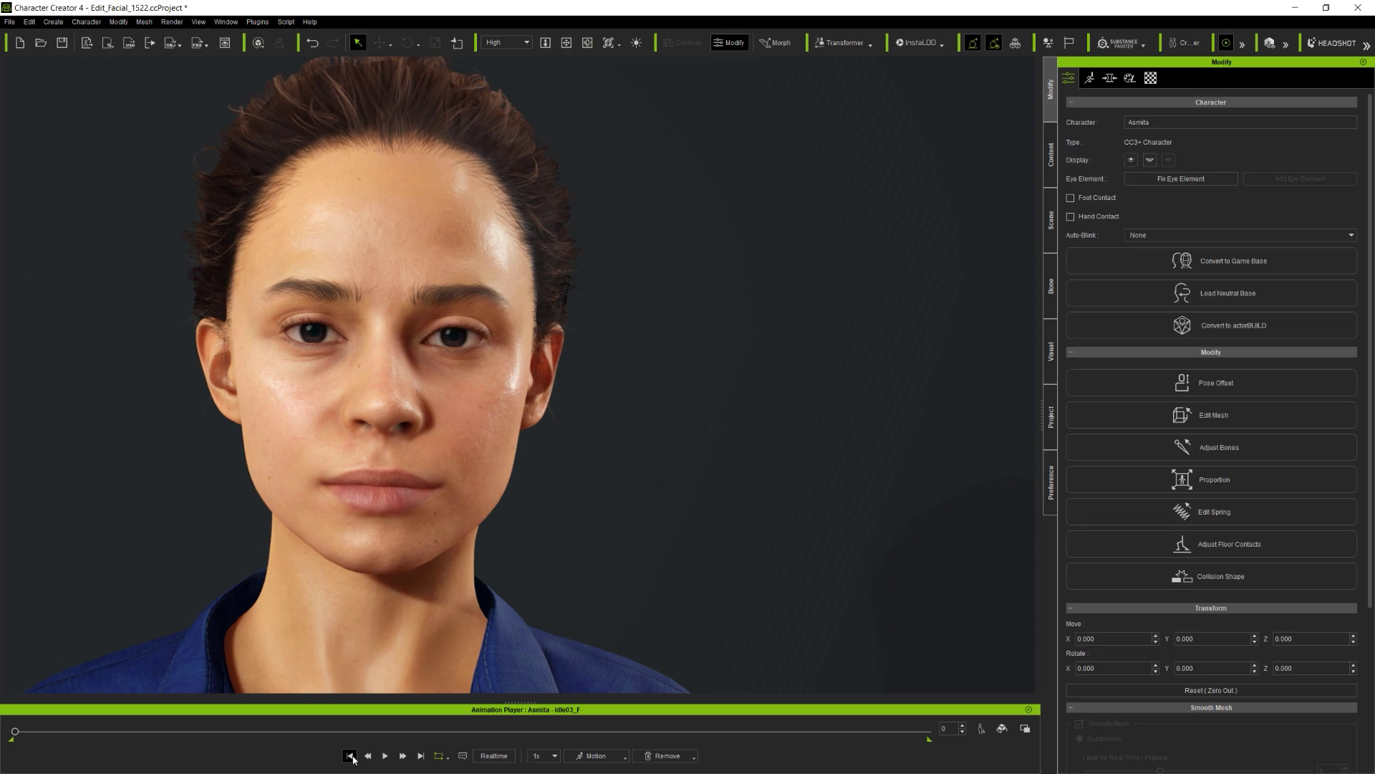
{"action": "left_click", "coordinate": [1089, 78]}
{"action": "left_click", "coordinate": [1178, 203]}
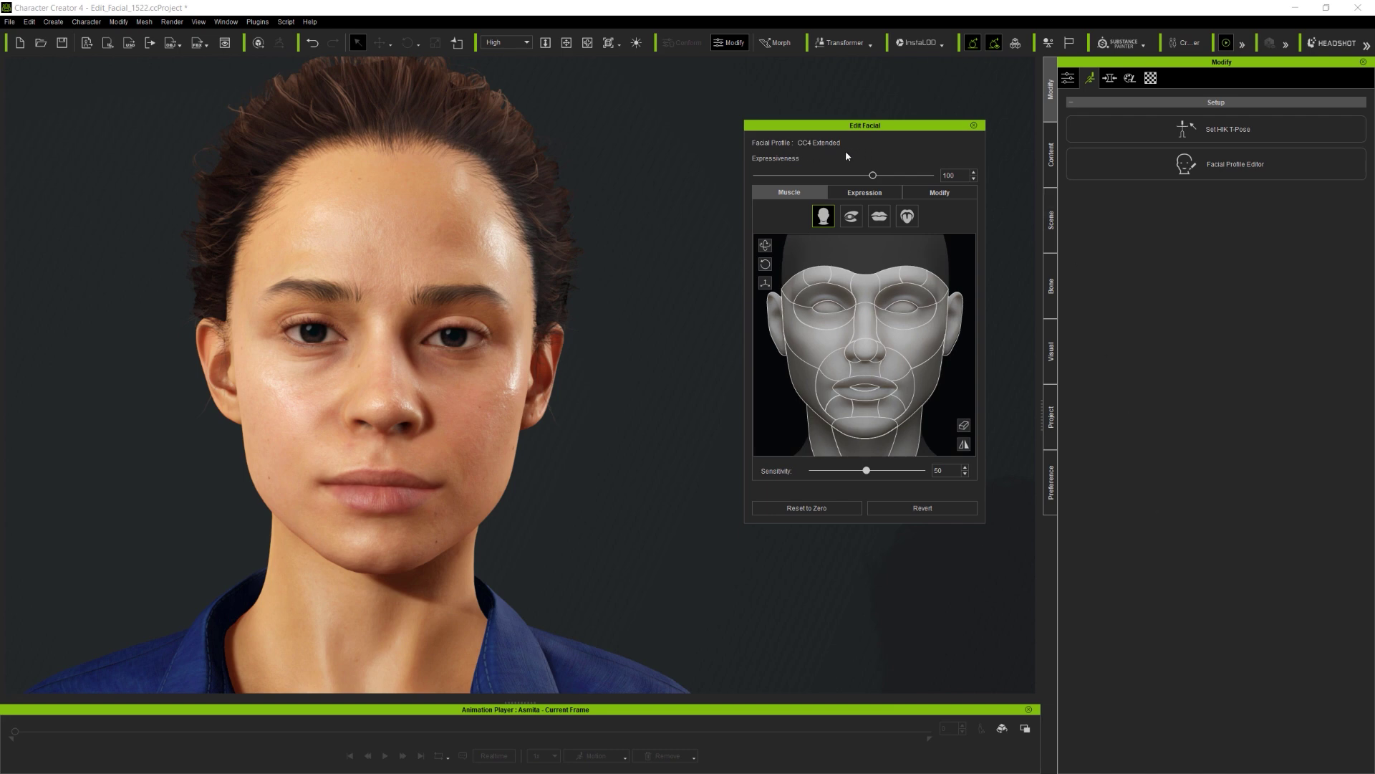
Browse the FacialProfile templates in the content library, including the Custom Profile and Traditional folders.
{"action": "left_click", "coordinate": [1050, 159]}
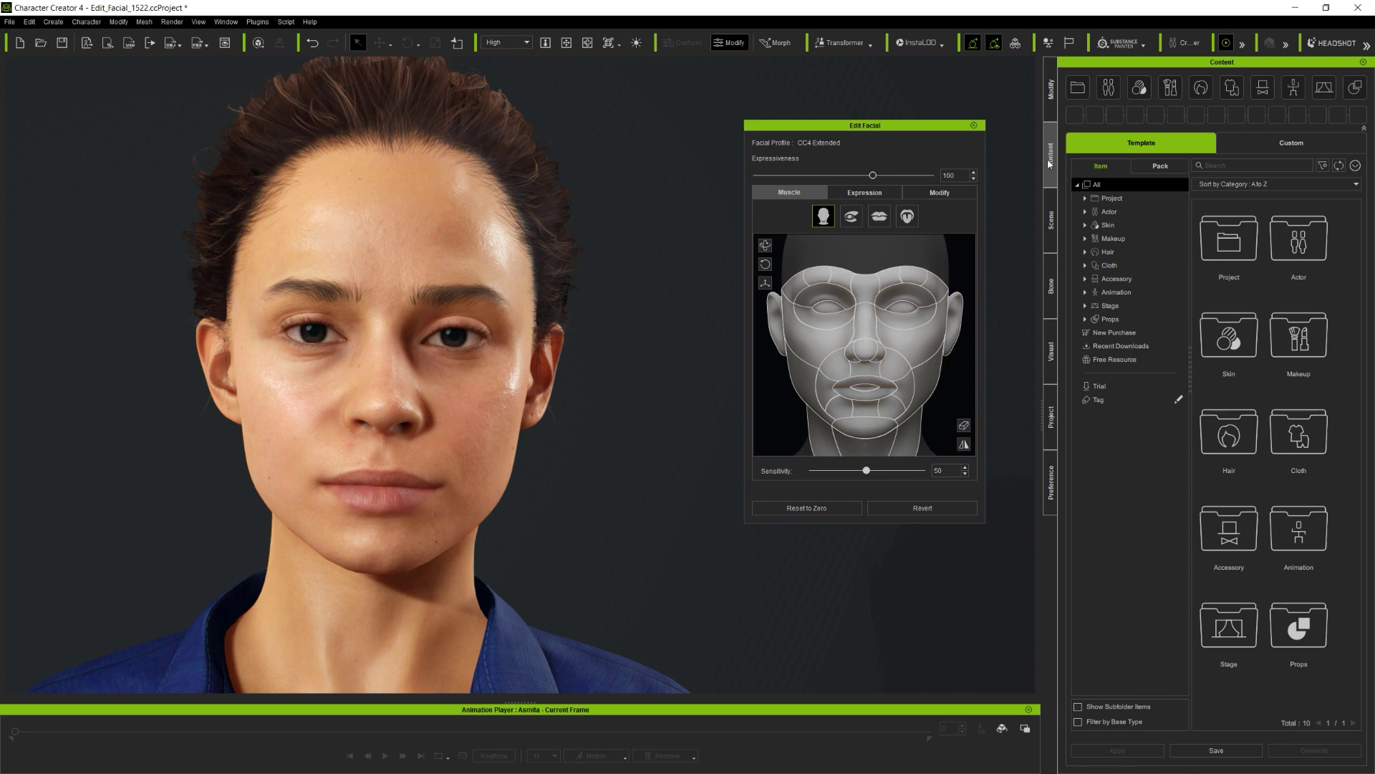
{"action": "left_click", "coordinate": [1085, 211]}
{"action": "left_click", "coordinate": [1094, 373]}
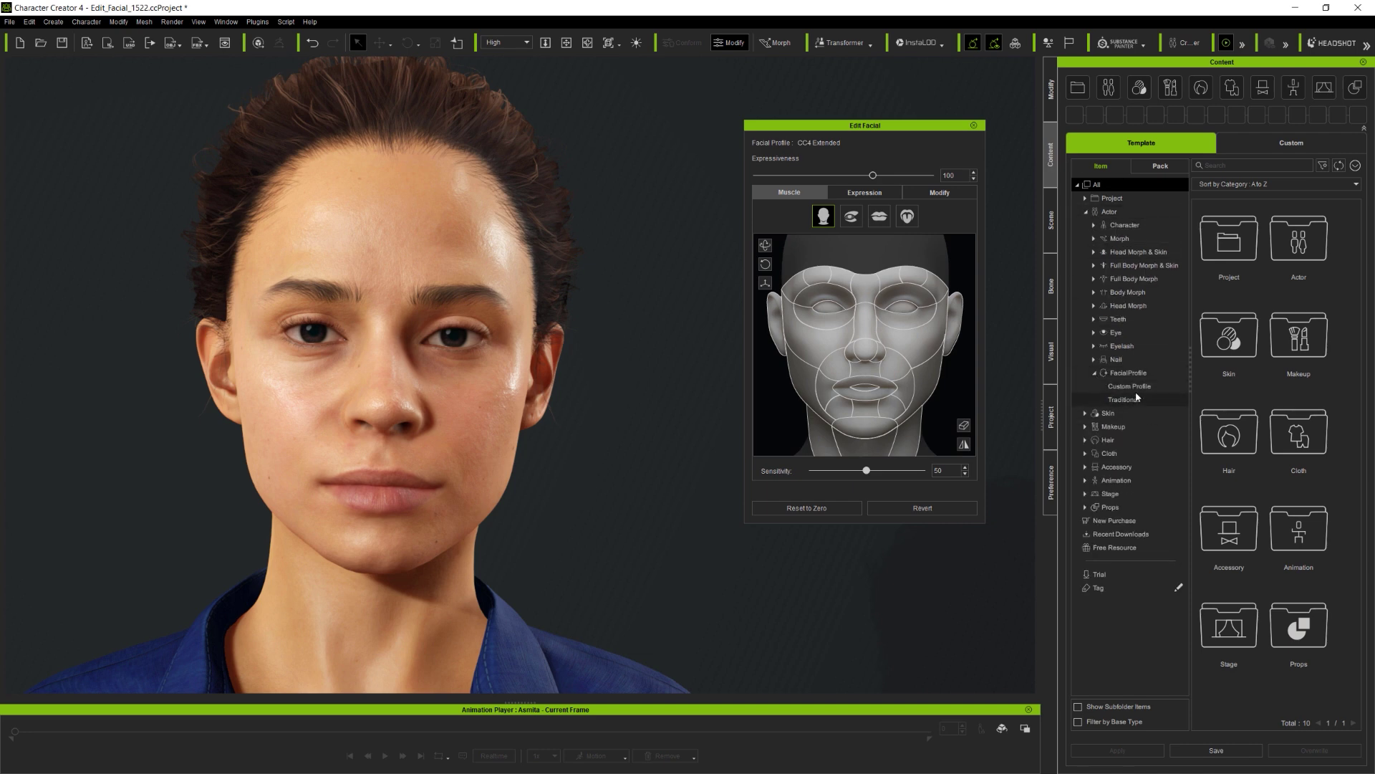
{"action": "left_click", "coordinate": [1138, 373]}
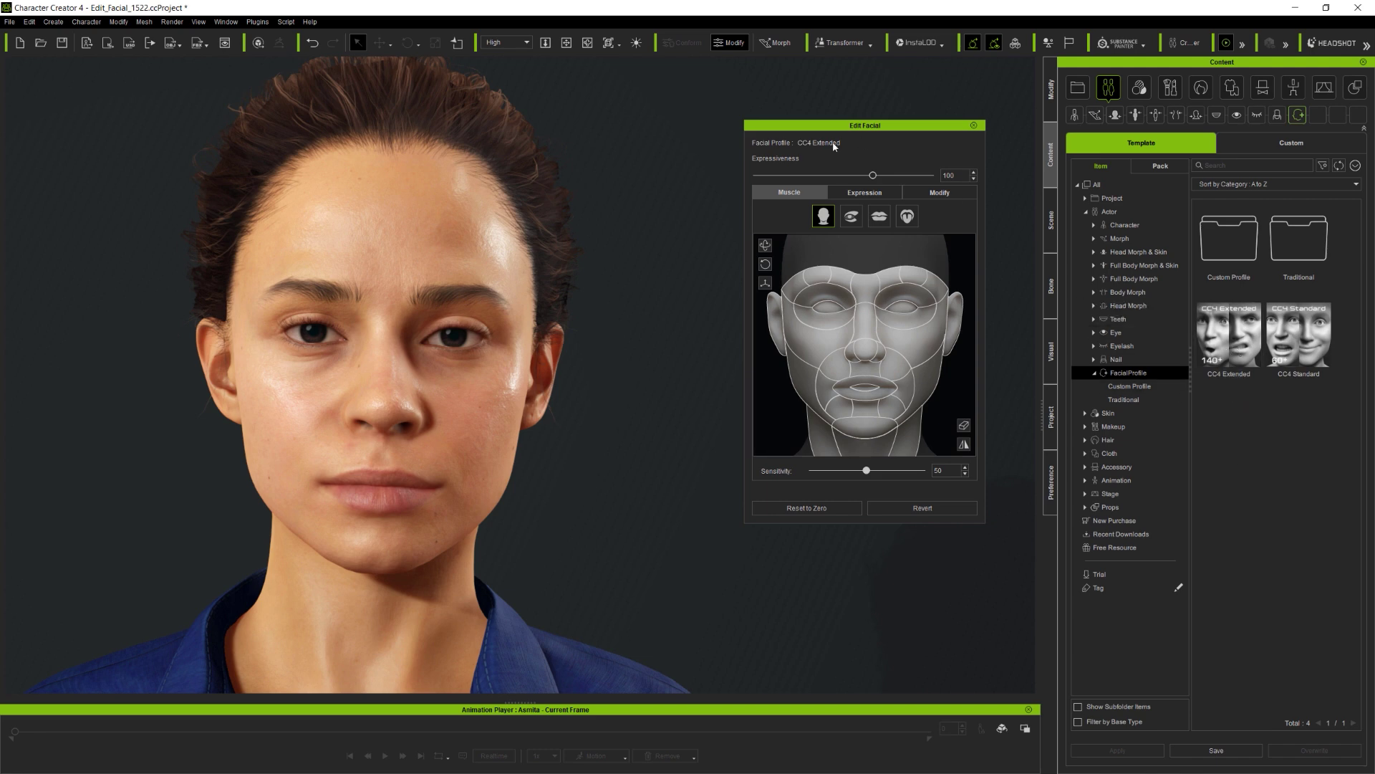
{"action": "left_click", "coordinate": [1137, 386]}
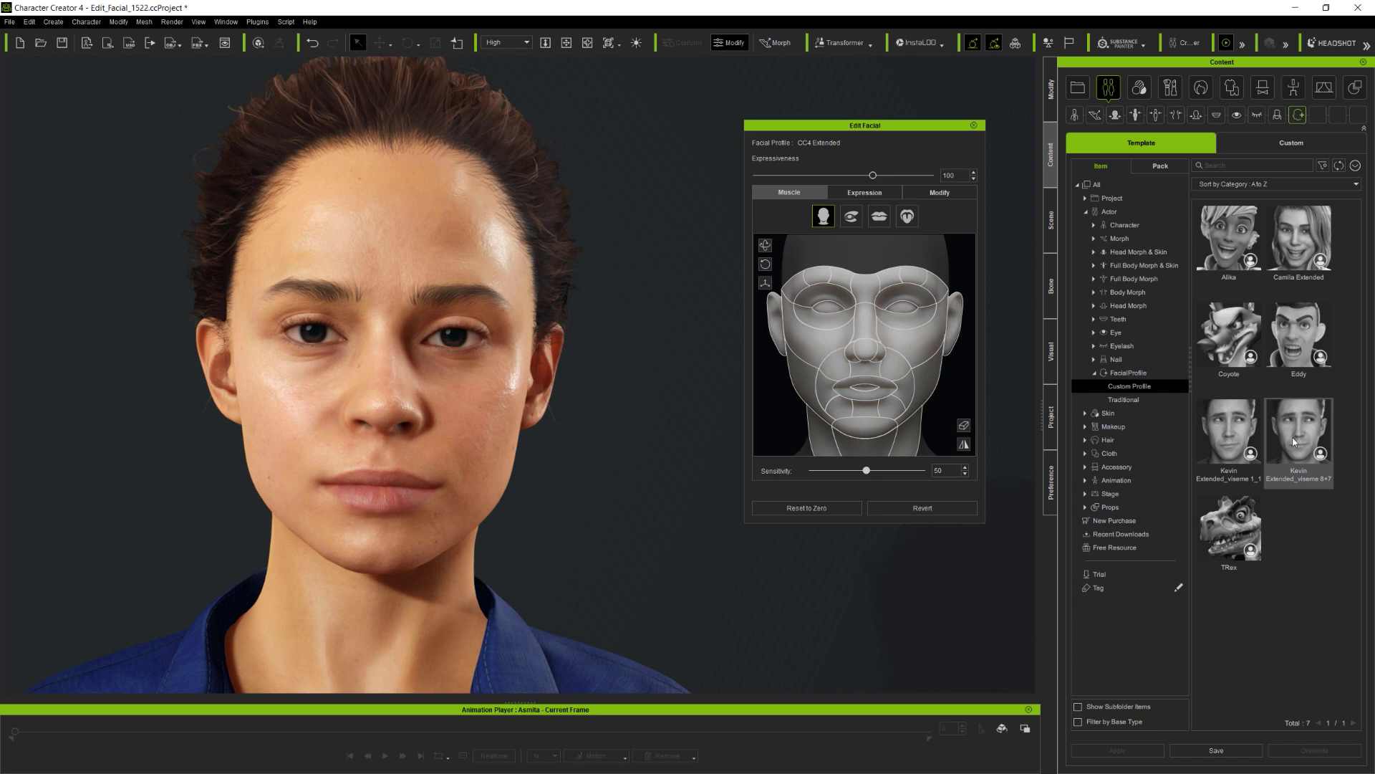
{"action": "left_click", "coordinate": [1131, 400]}
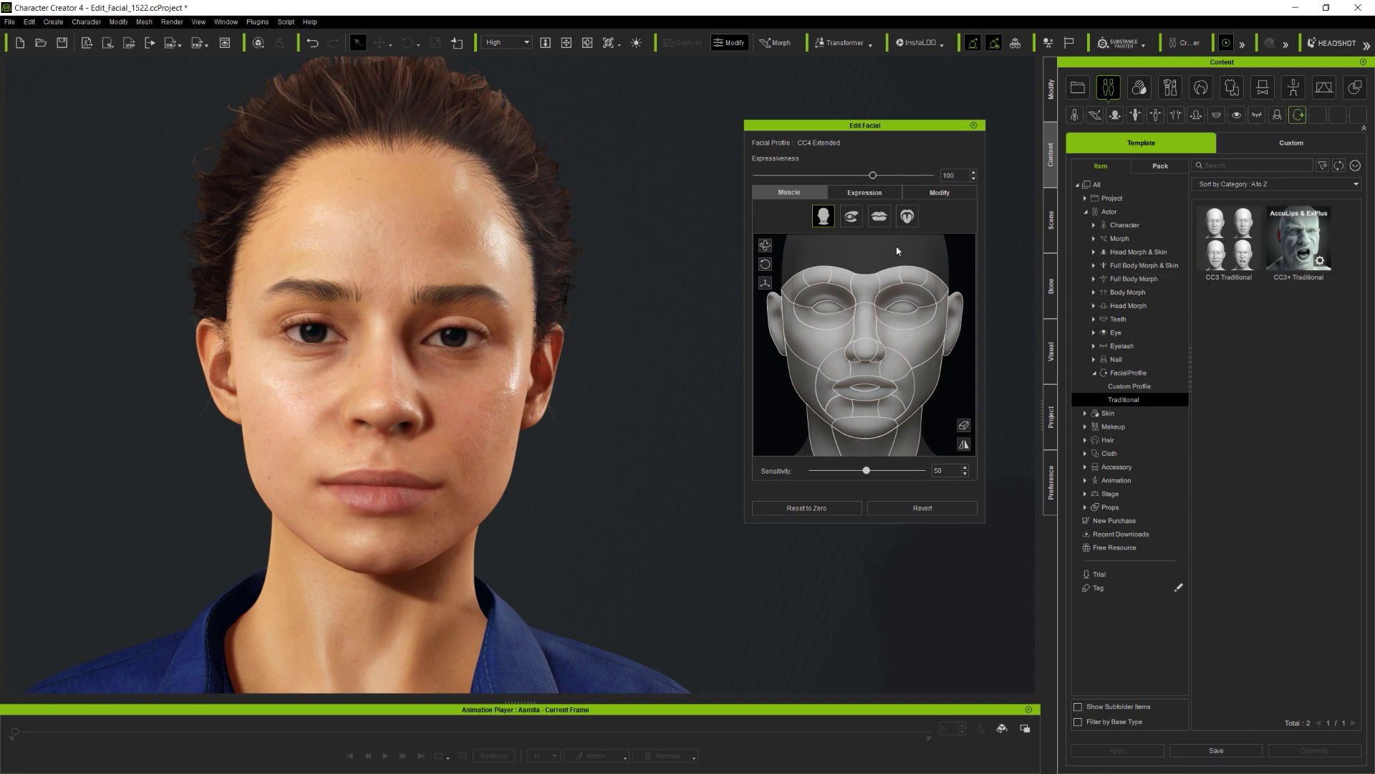
{"action": "left_click", "coordinate": [1128, 372]}
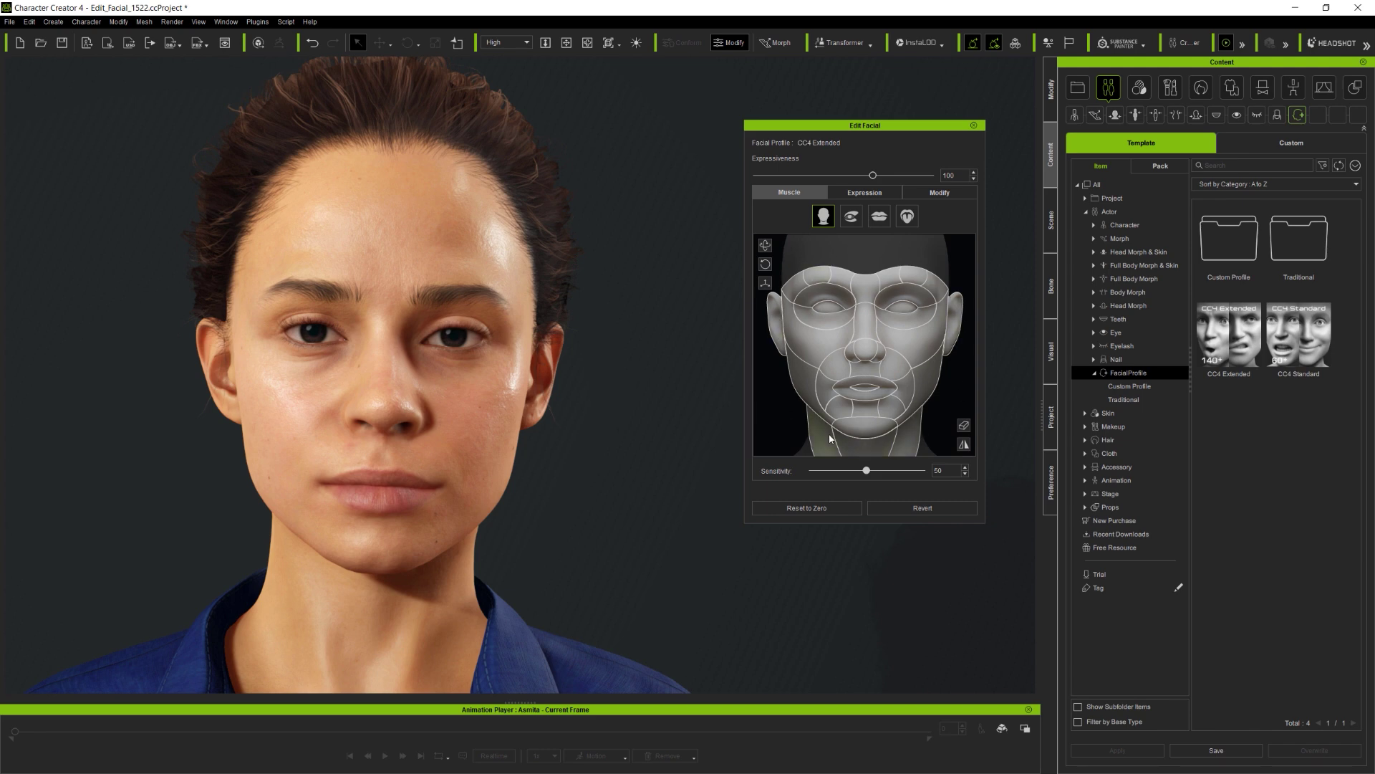
Look through the eye, mouth and inner-mouth muscle sets, and return to the full-head muscle set.
{"action": "left_click", "coordinate": [850, 218]}
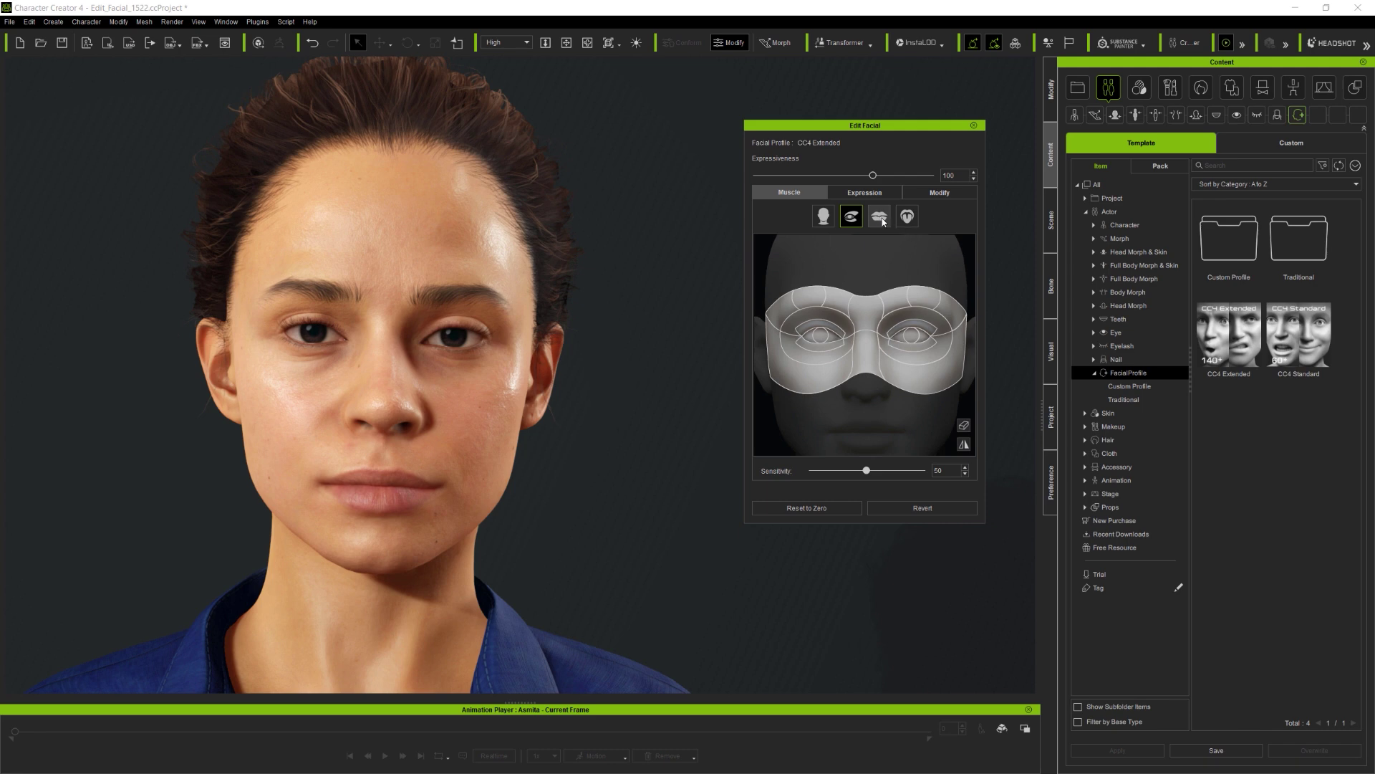
{"action": "left_click", "coordinate": [882, 218]}
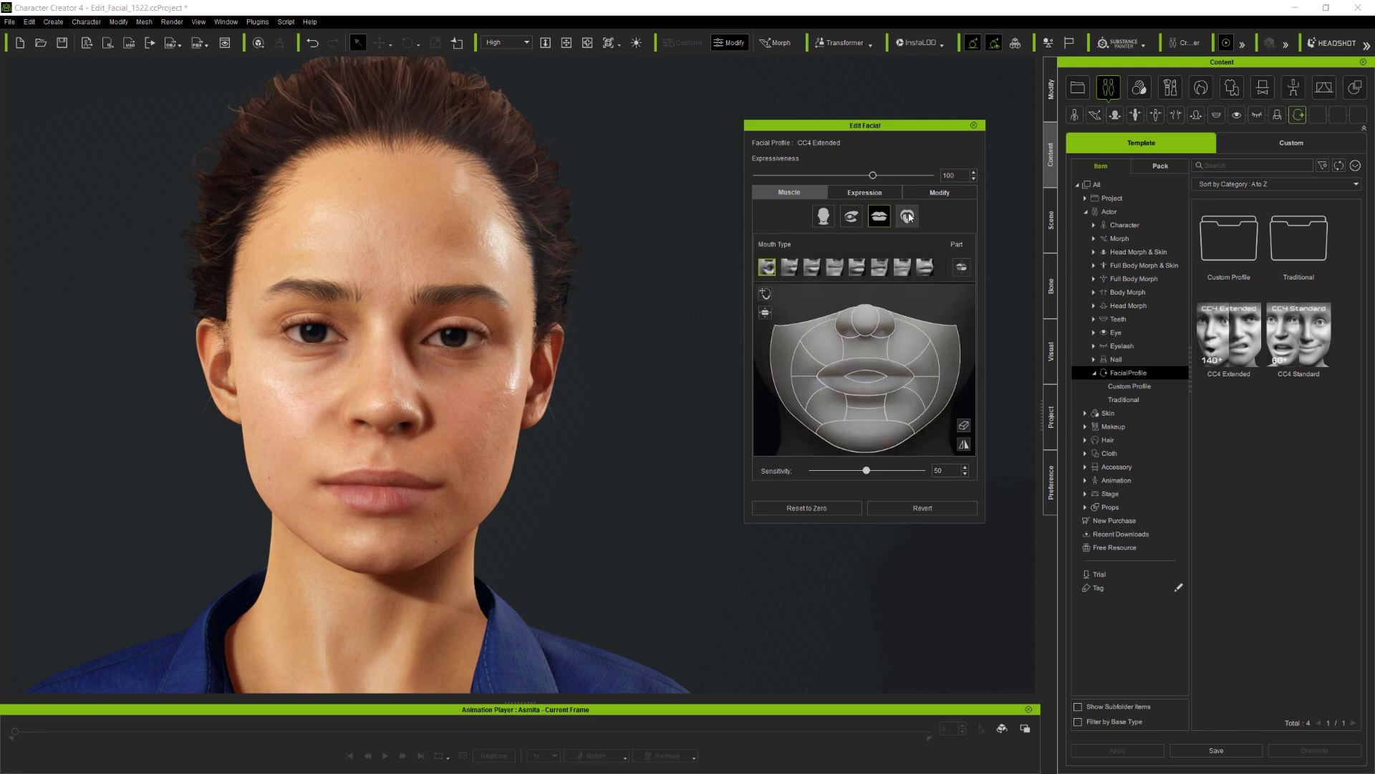
{"action": "left_click", "coordinate": [908, 216]}
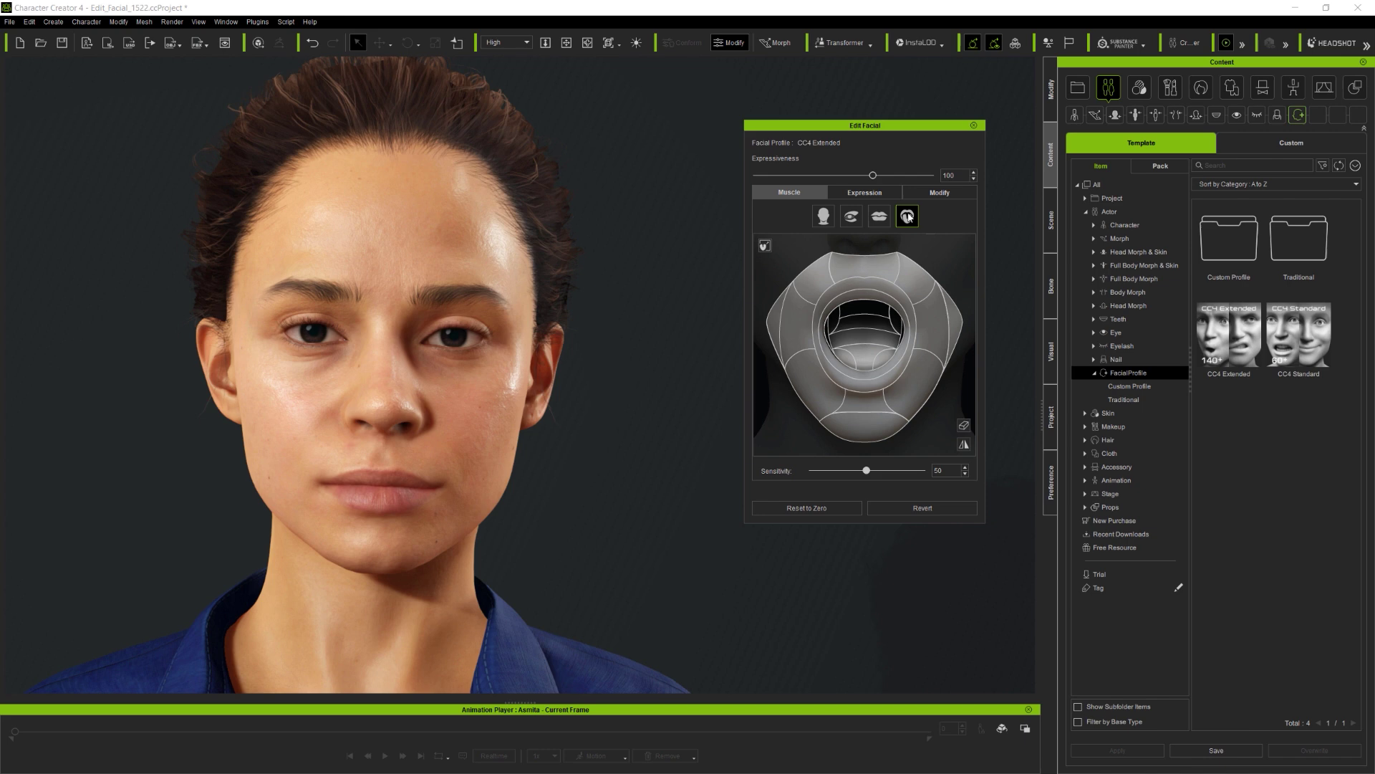
{"action": "left_click", "coordinate": [880, 216]}
{"action": "left_click", "coordinate": [851, 217]}
{"action": "left_click", "coordinate": [824, 216]}
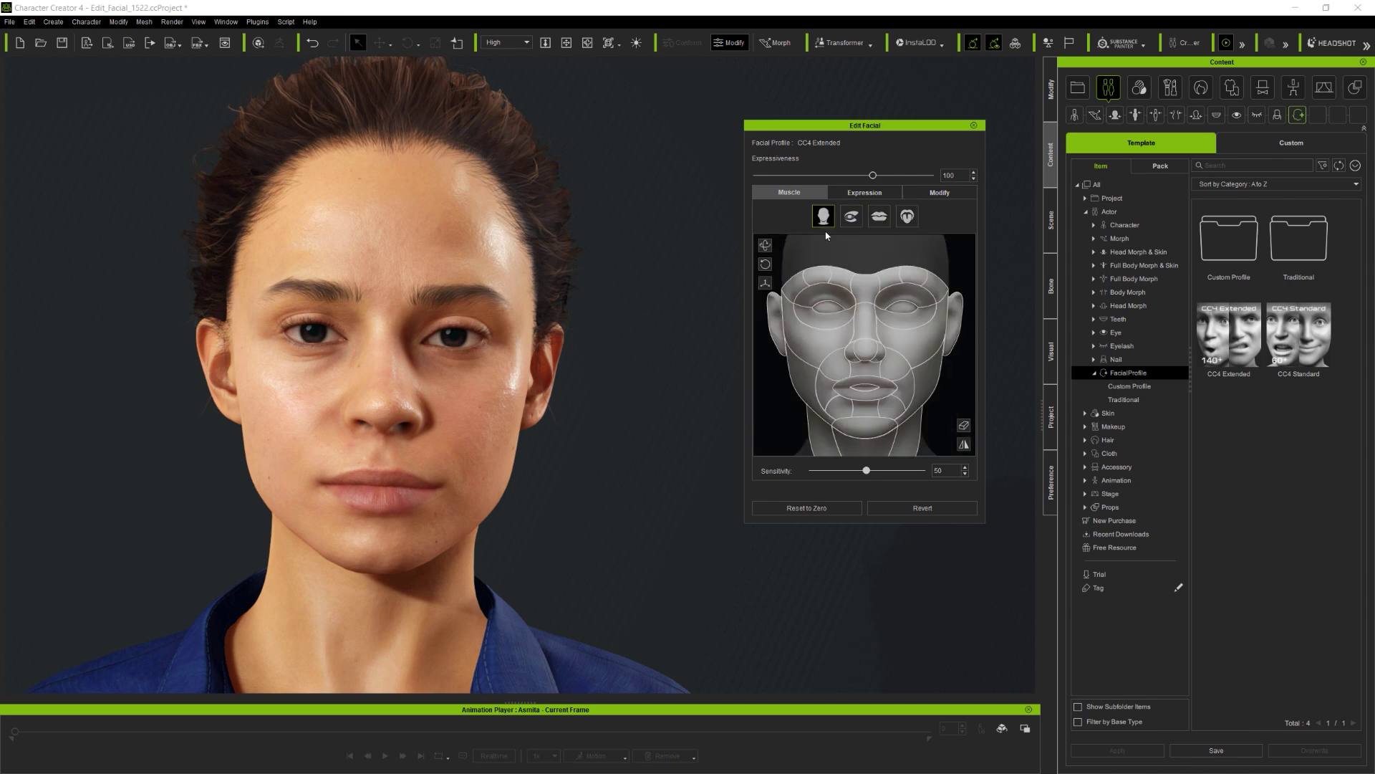
Review the expression presets with their style list and the currently used facial morph sliders.
{"action": "left_click", "coordinate": [865, 194]}
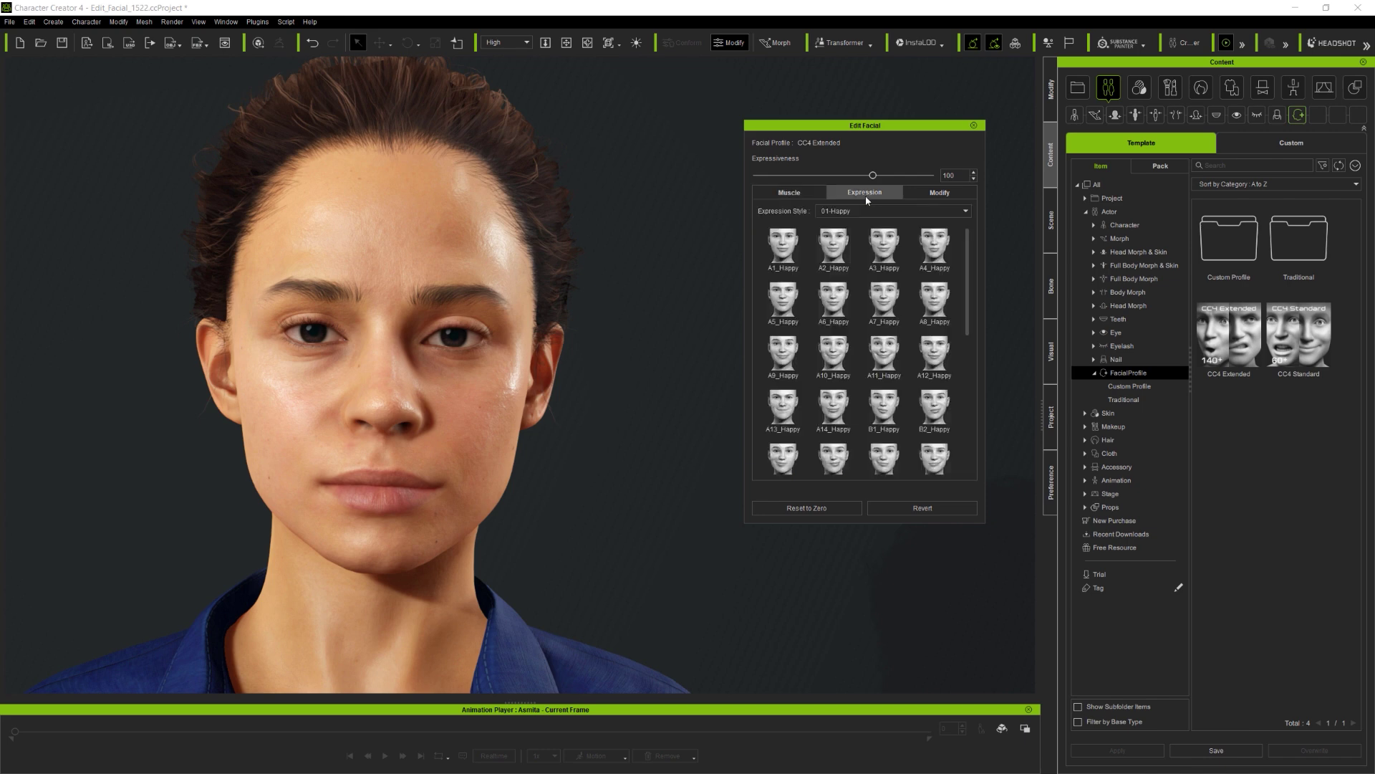
{"action": "left_click_drag", "start_coordinate": [966, 252], "coordinate": [965, 213]}
{"action": "left_click", "coordinate": [965, 210]}
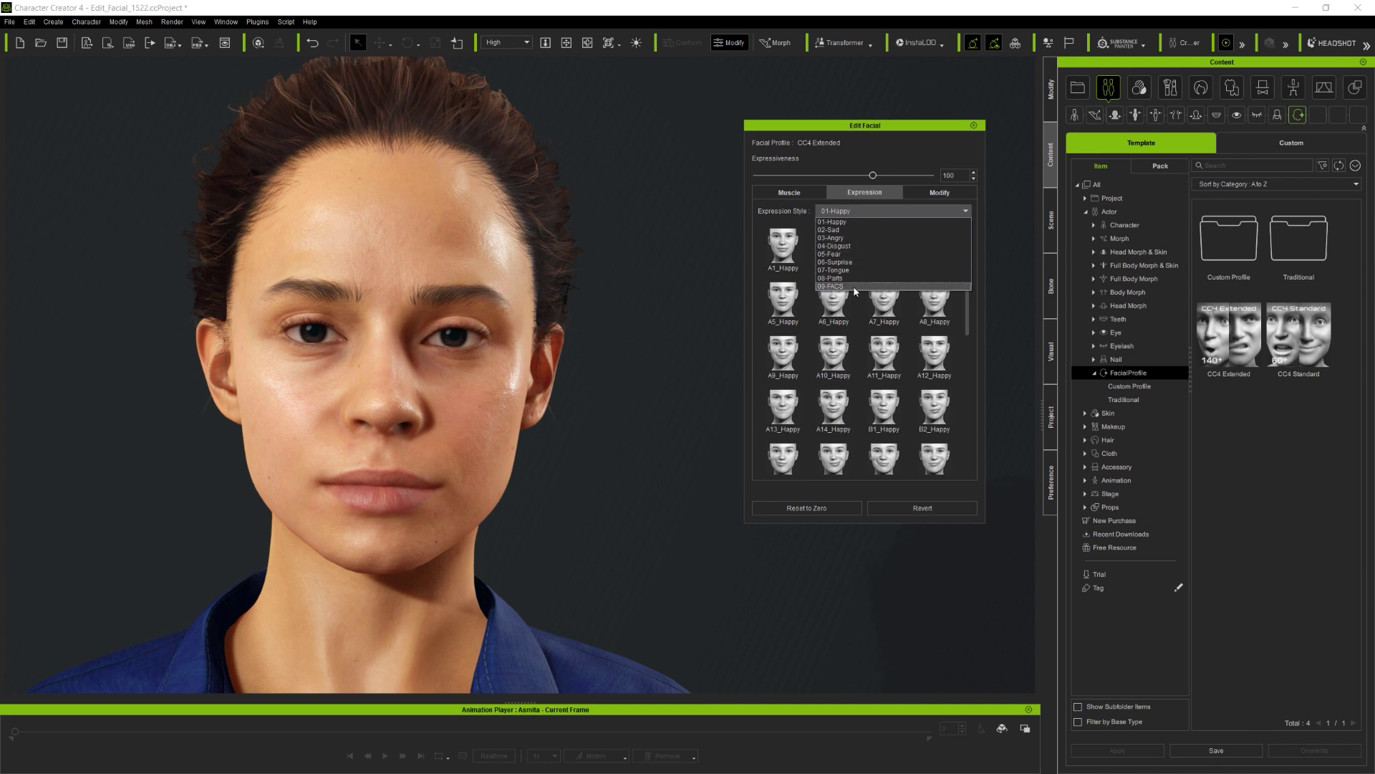
{"action": "left_click", "coordinate": [942, 193]}
{"action": "left_click", "coordinate": [942, 193]}
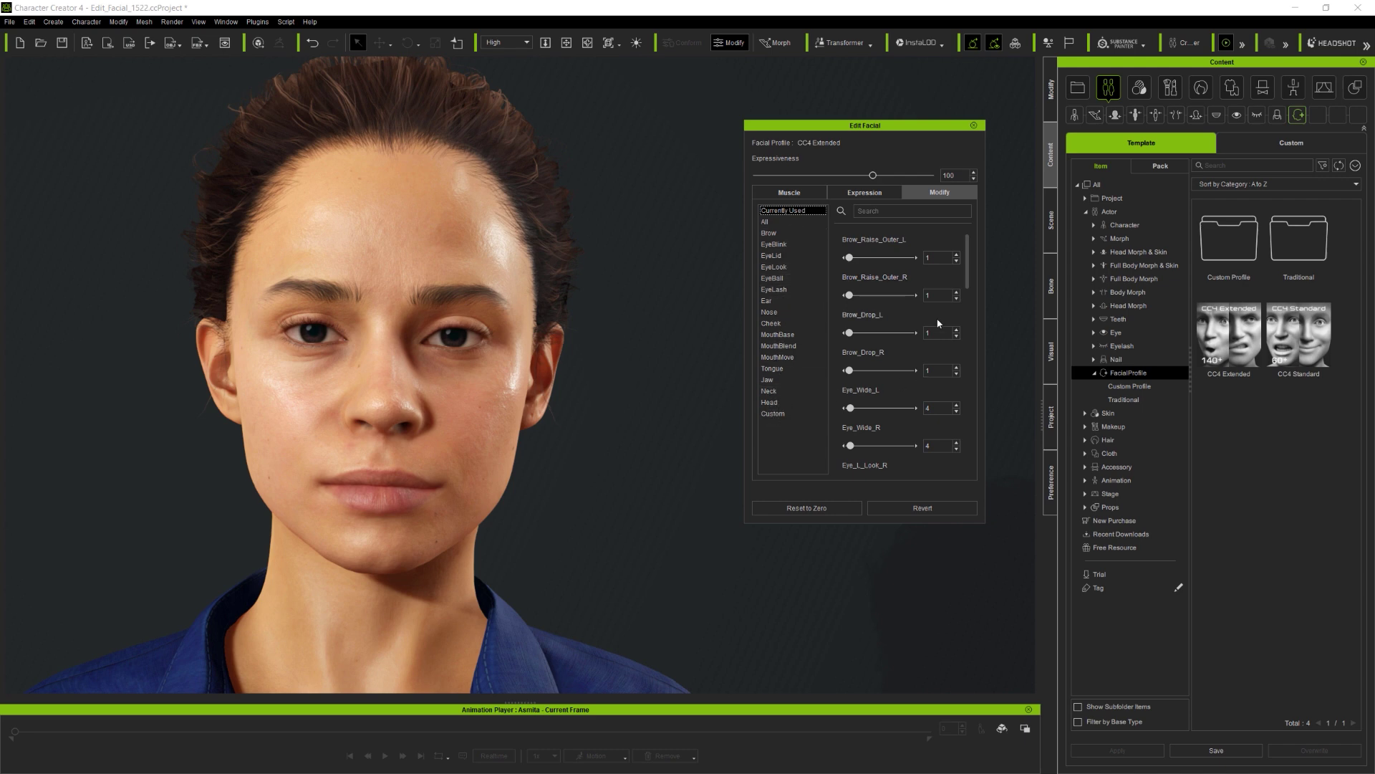
{"action": "left_click_drag", "start_coordinate": [969, 264], "coordinate": [966, 223]}
Return to the muscle controls, reset the face to zero and enable symmetrical muscle editing.
{"action": "left_click", "coordinate": [788, 192]}
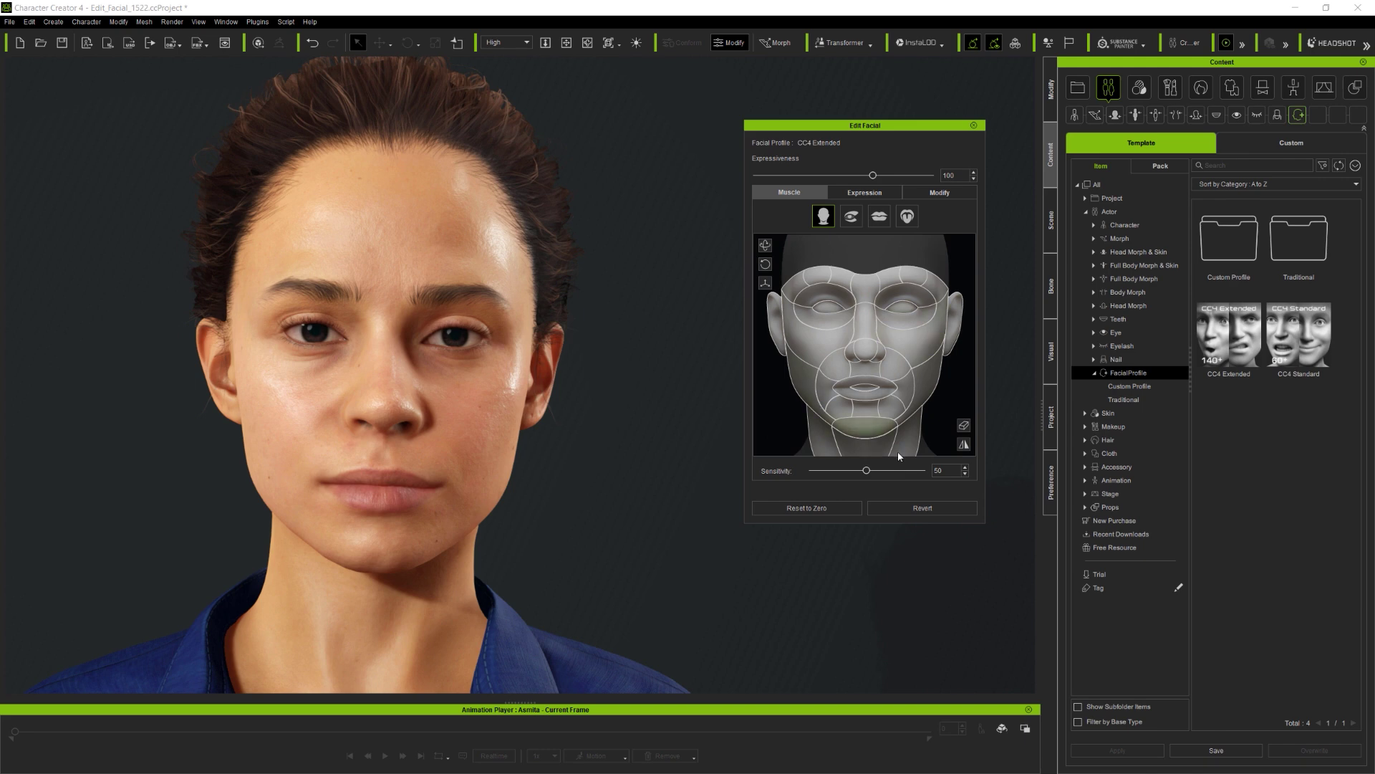
{"action": "left_click", "coordinate": [912, 277]}
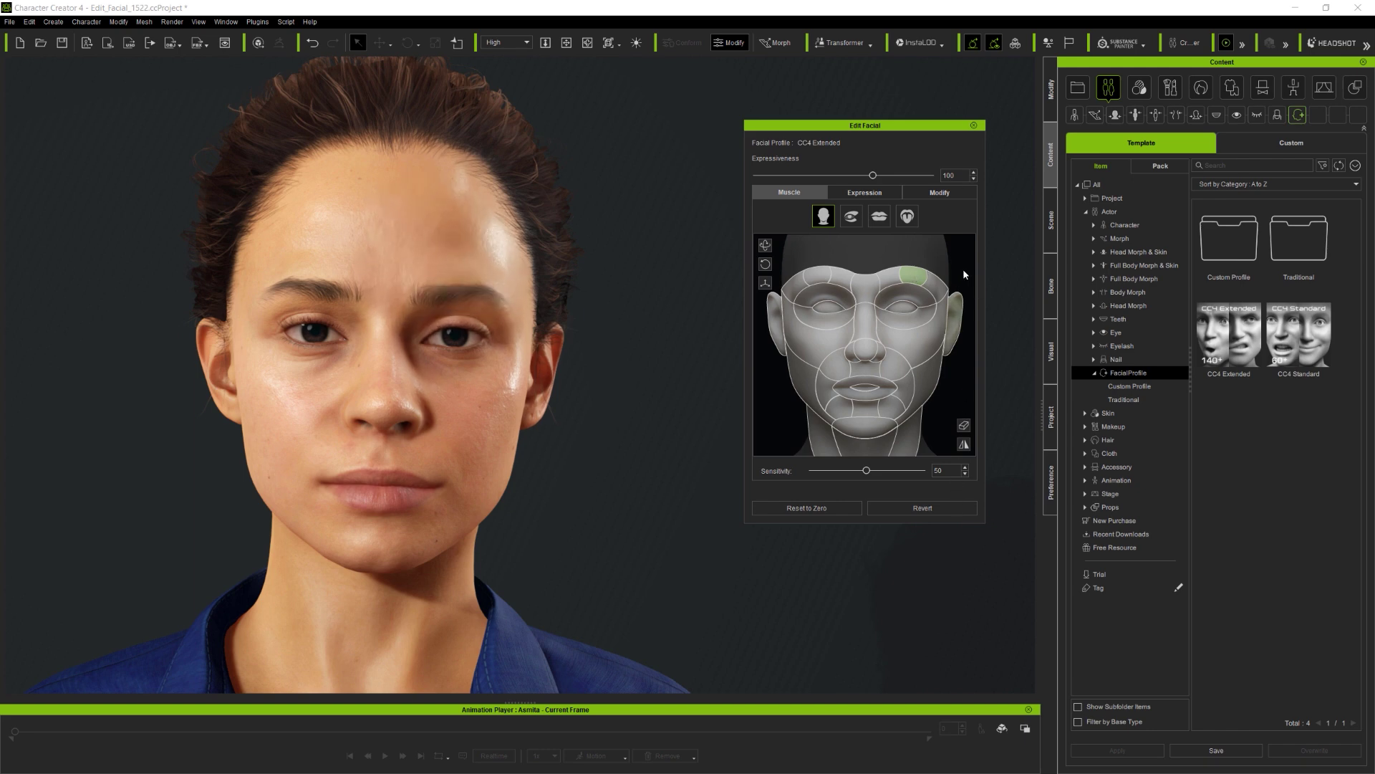
{"action": "left_click", "coordinate": [827, 509]}
{"action": "left_click", "coordinate": [964, 446]}
Try lowering and raising both brow muscles symmetrically, and reset each brow individually.
{"action": "left_click_drag", "start_coordinate": [949, 272], "coordinate": [946, 395]}
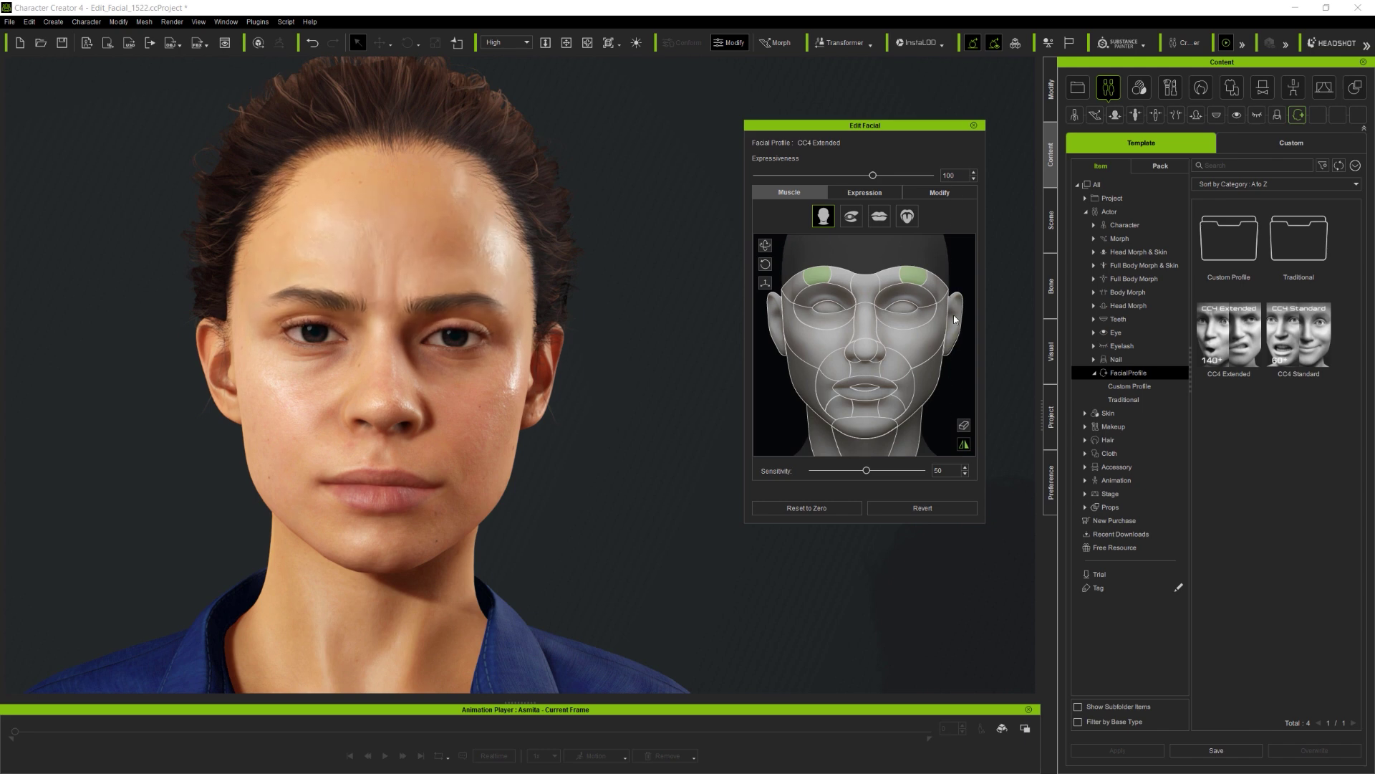
{"action": "left_click_drag", "start_coordinate": [955, 319], "coordinate": [936, 395]}
{"action": "left_click_drag", "start_coordinate": [934, 446], "coordinate": [963, 207]}
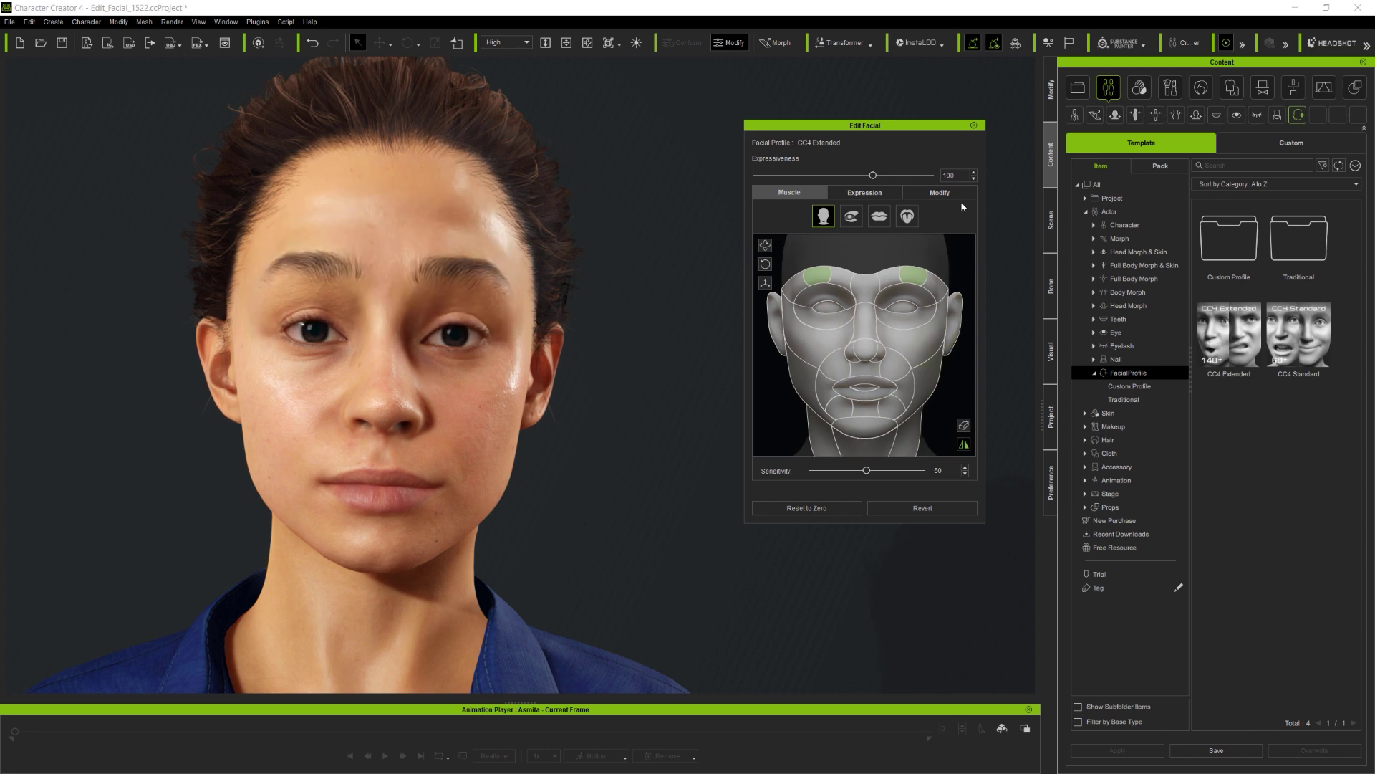
{"action": "double_click", "coordinate": [910, 278]}
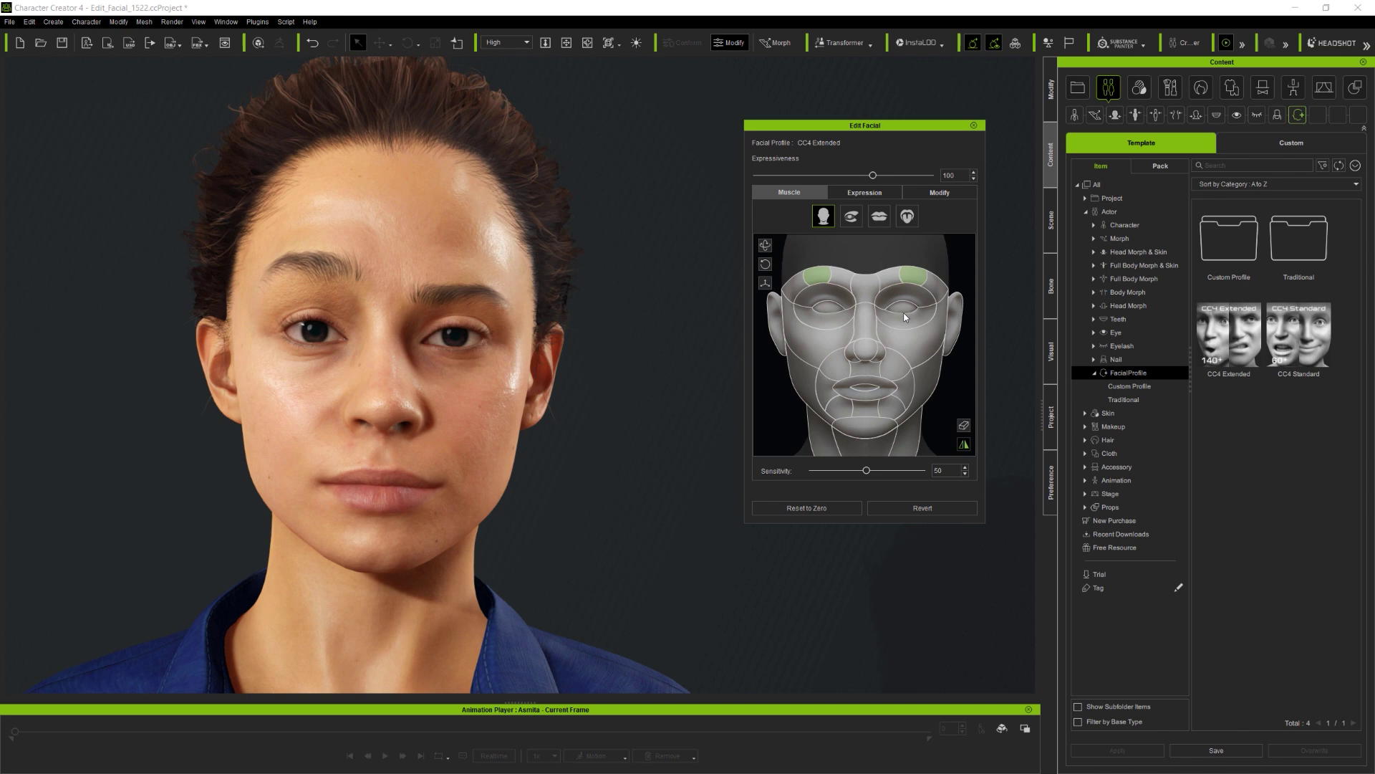
{"action": "double_click", "coordinate": [822, 276]}
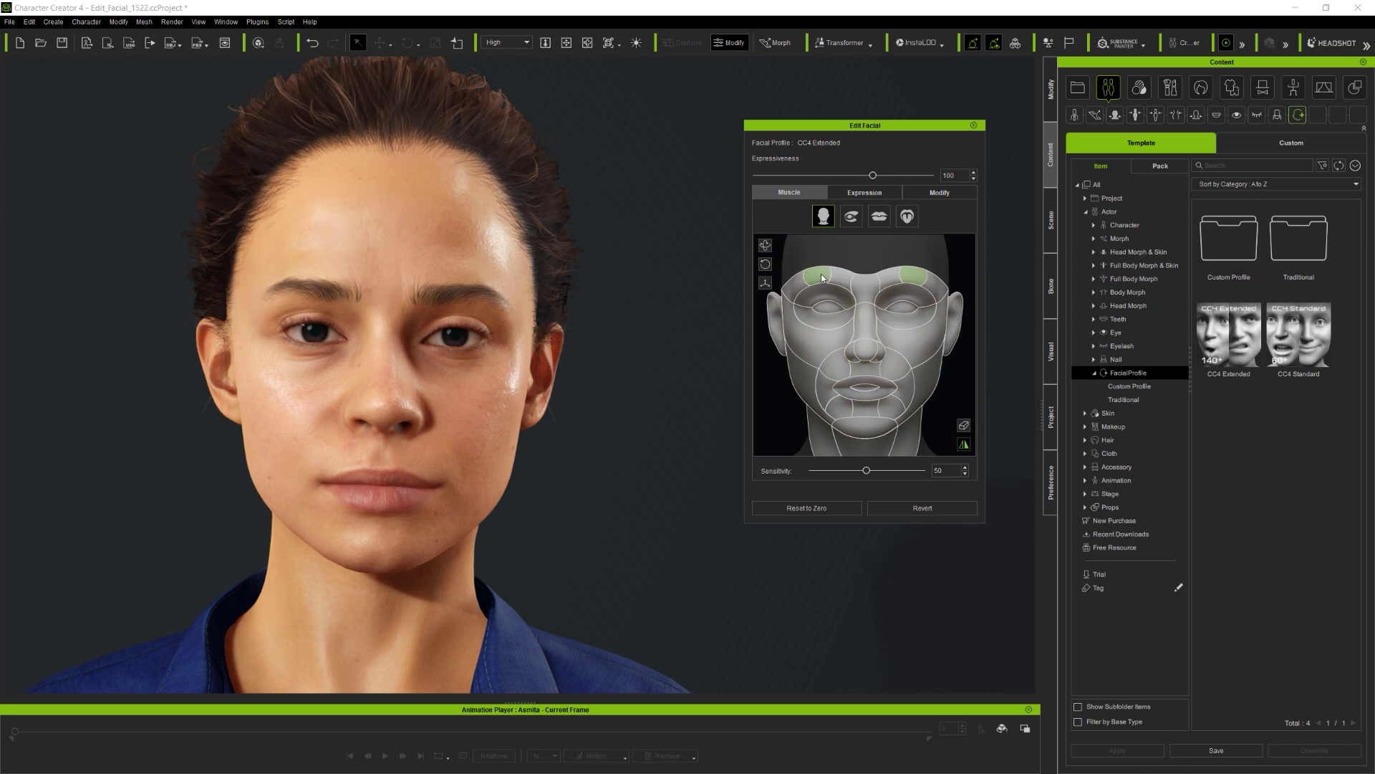
Try moving several brow and upper-eyelid muscles as one selection, and reset the whole face to zero.
{"action": "left_click", "coordinate": [884, 282], "text": "ctrl"}
{"action": "left_click_drag", "start_coordinate": [948, 316], "coordinate": [920, 302]}
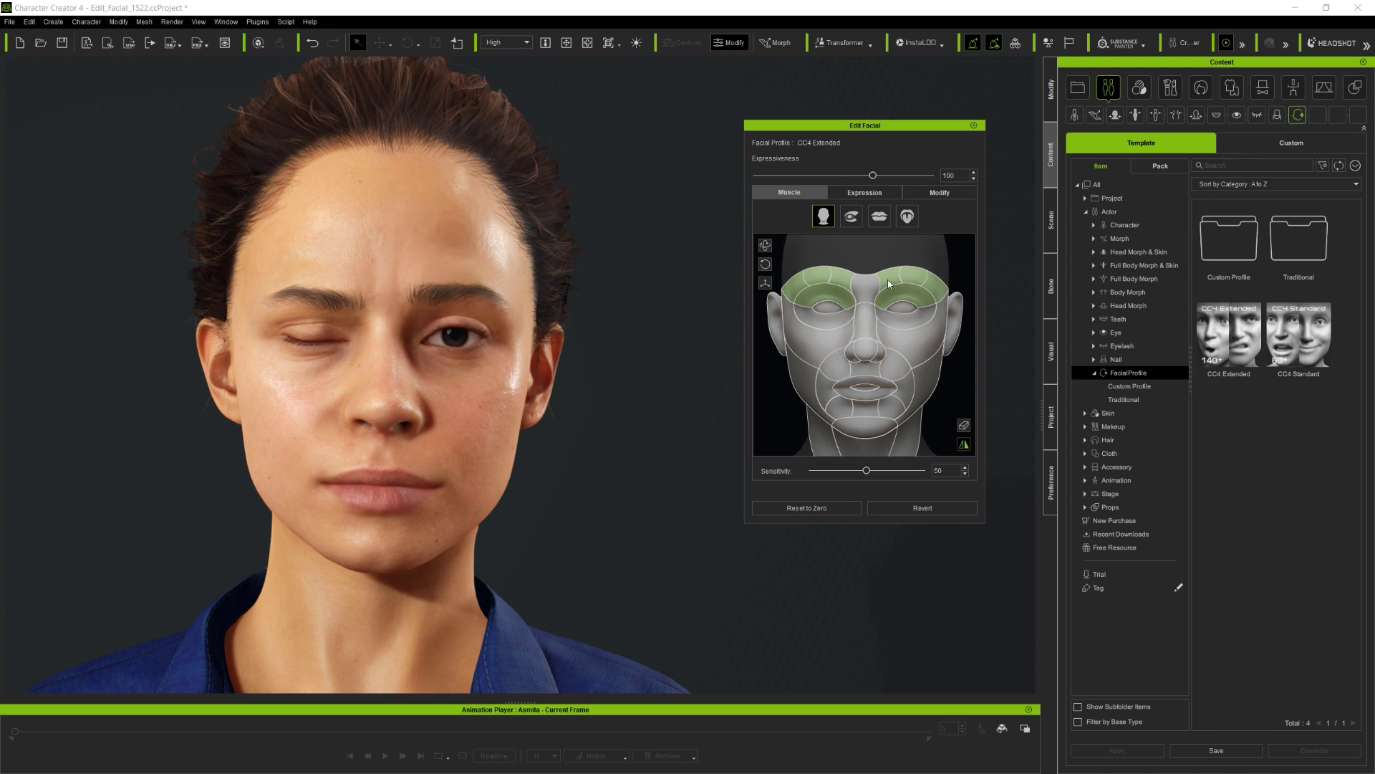
{"action": "left_click", "coordinate": [851, 509]}
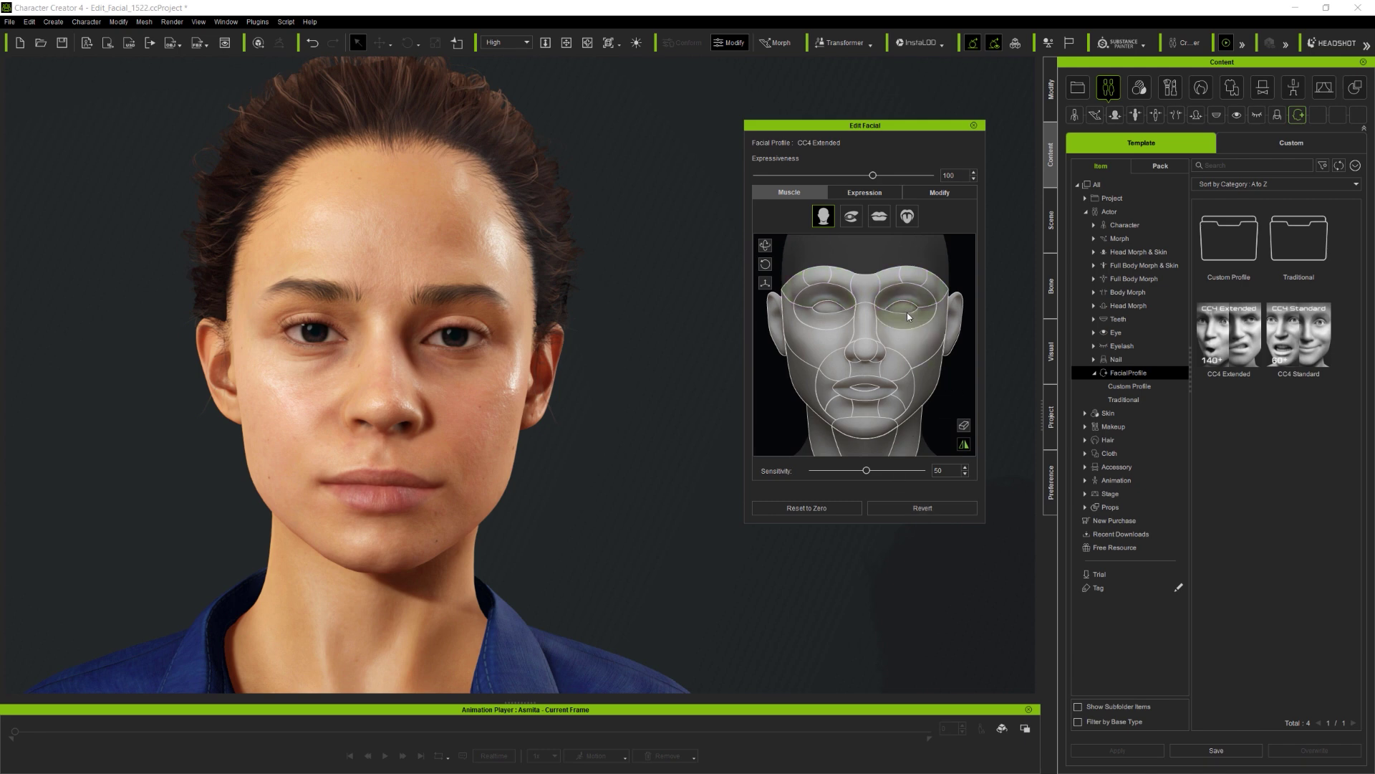
Test shifting the eyes' gaze with Expressiveness at 150 and 16, and restore Expressiveness to 100.
{"action": "left_click_drag", "start_coordinate": [955, 377], "coordinate": [867, 312]}
{"action": "left_click_drag", "start_coordinate": [872, 175], "coordinate": [930, 175]}
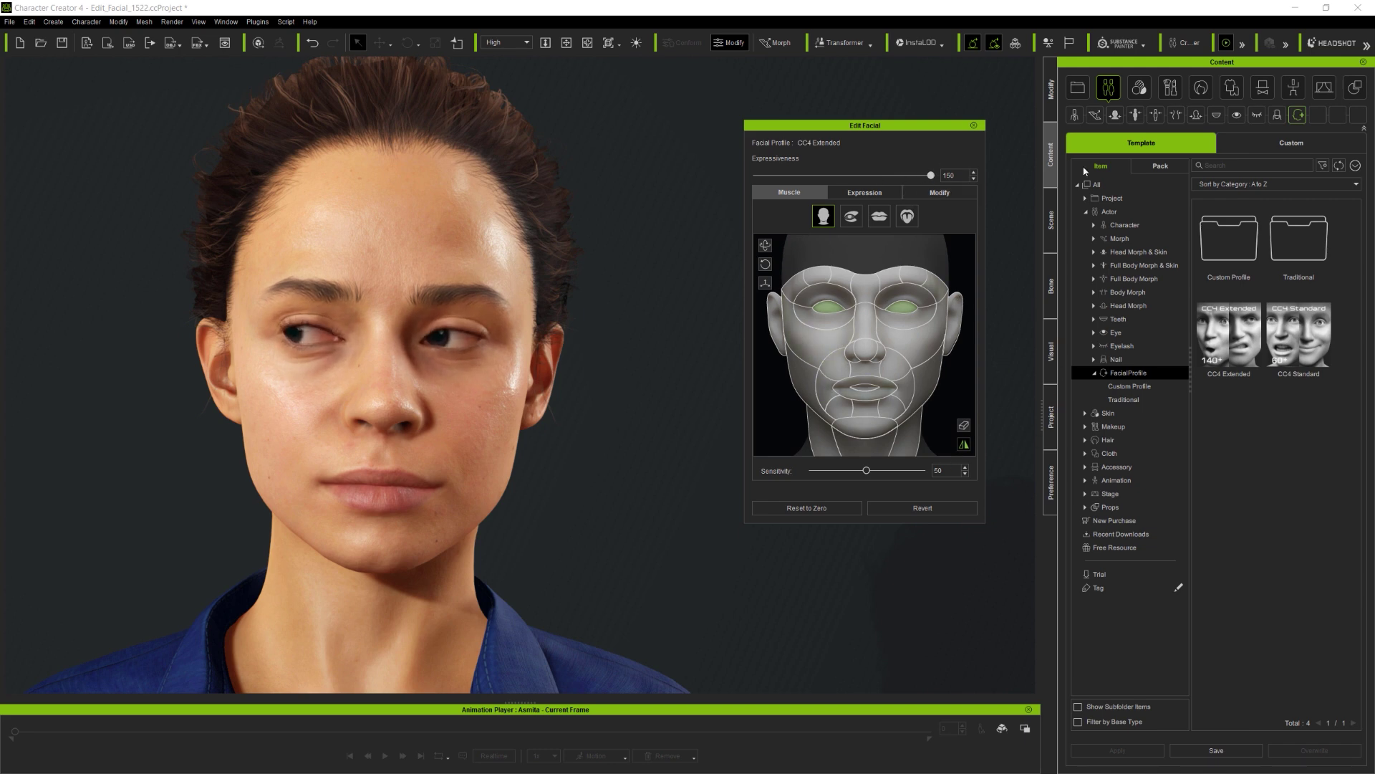
{"action": "left_click_drag", "start_coordinate": [959, 373], "coordinate": [1164, 364]}
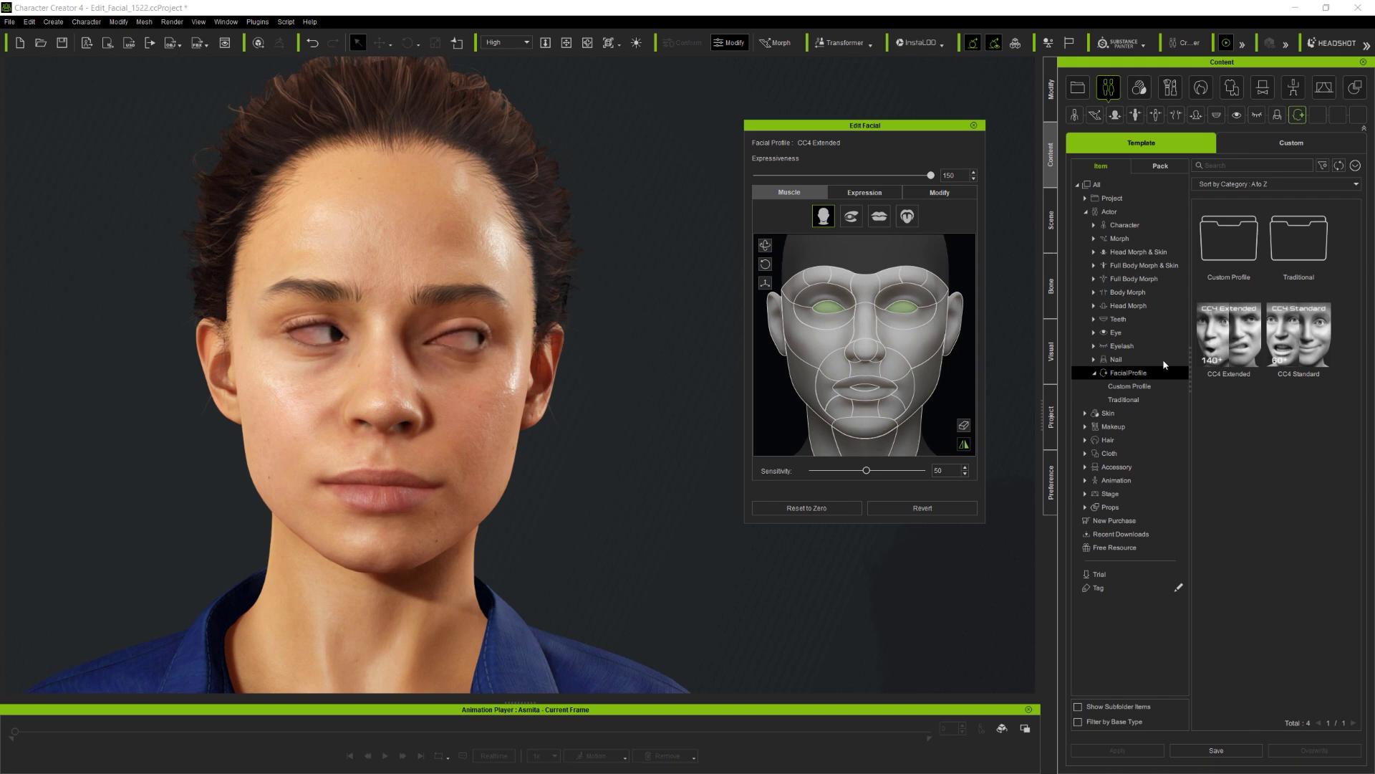
{"action": "left_click_drag", "start_coordinate": [930, 175], "coordinate": [775, 179]}
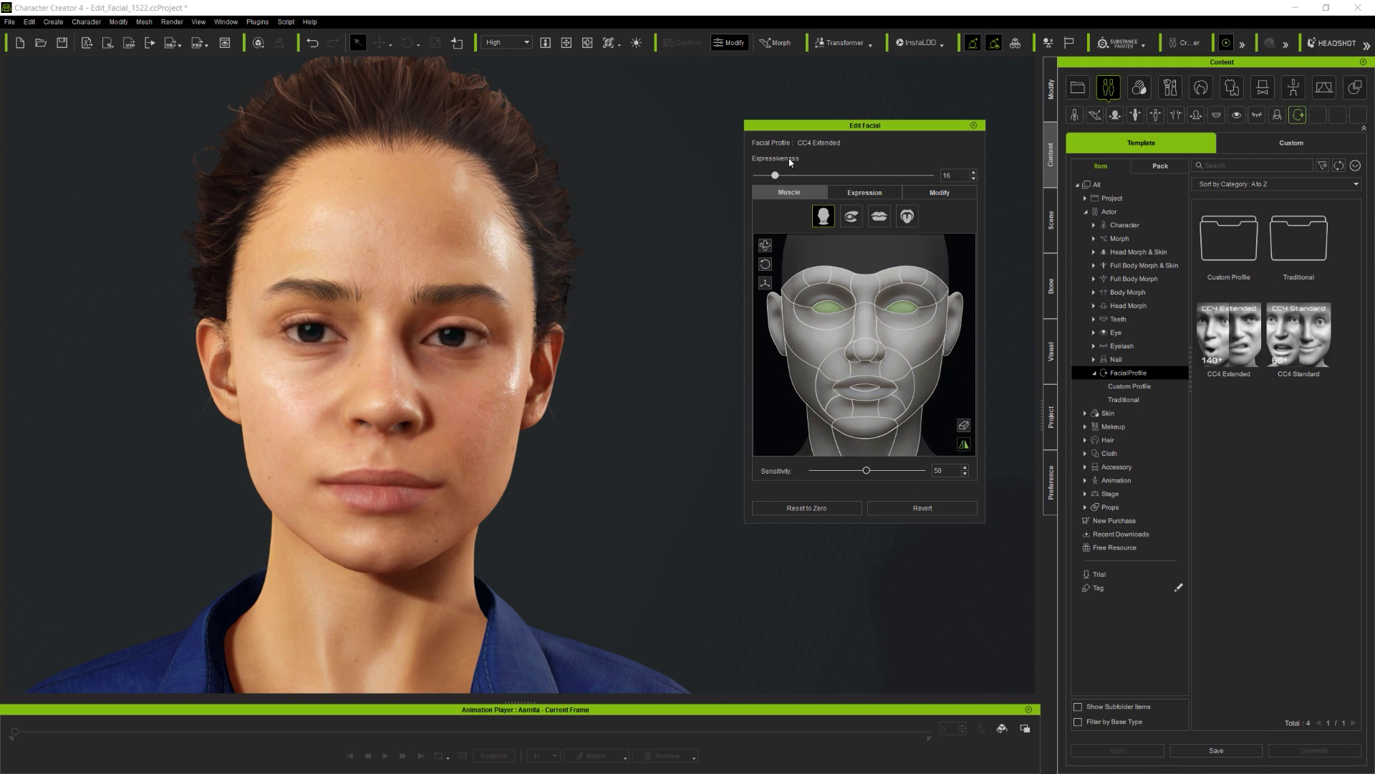
{"action": "double_click", "coordinate": [790, 162]}
{"action": "left_click_drag", "start_coordinate": [928, 384], "coordinate": [957, 399]}
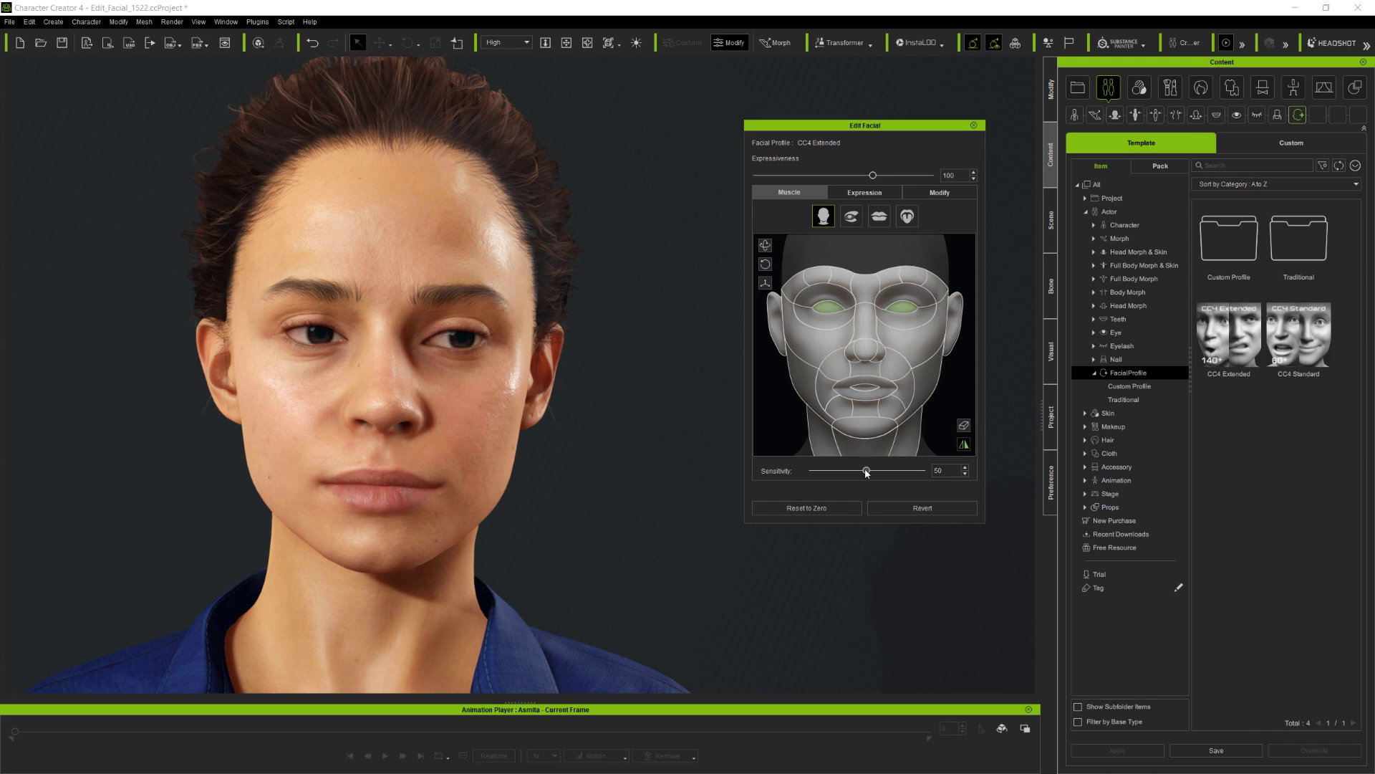
Try a facial muscle adjustment at a lower Sensitivity, and clear the muscle selection.
{"action": "left_click_drag", "start_coordinate": [867, 472], "coordinate": [812, 472]}
{"action": "left_click_drag", "start_coordinate": [865, 391], "coordinate": [686, 402]}
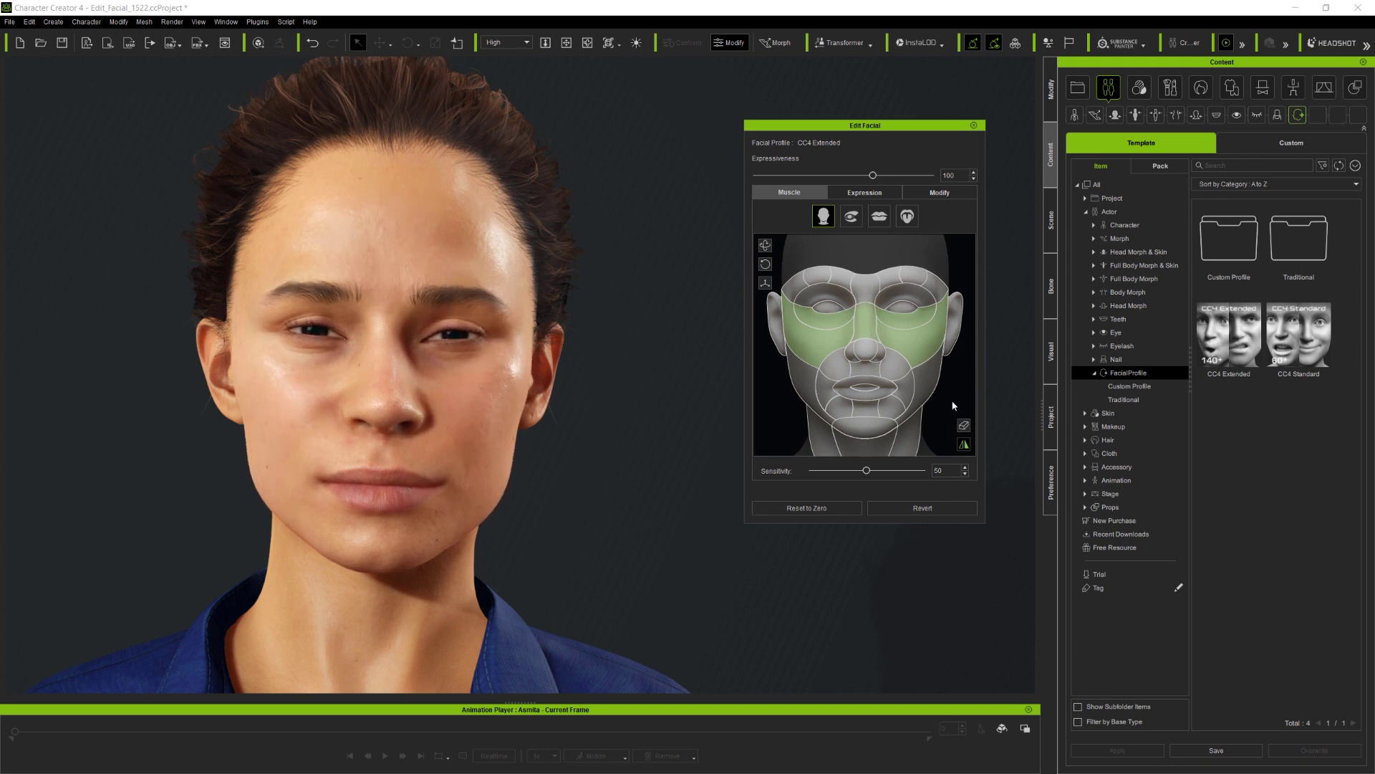
{"action": "left_click", "coordinate": [964, 425]}
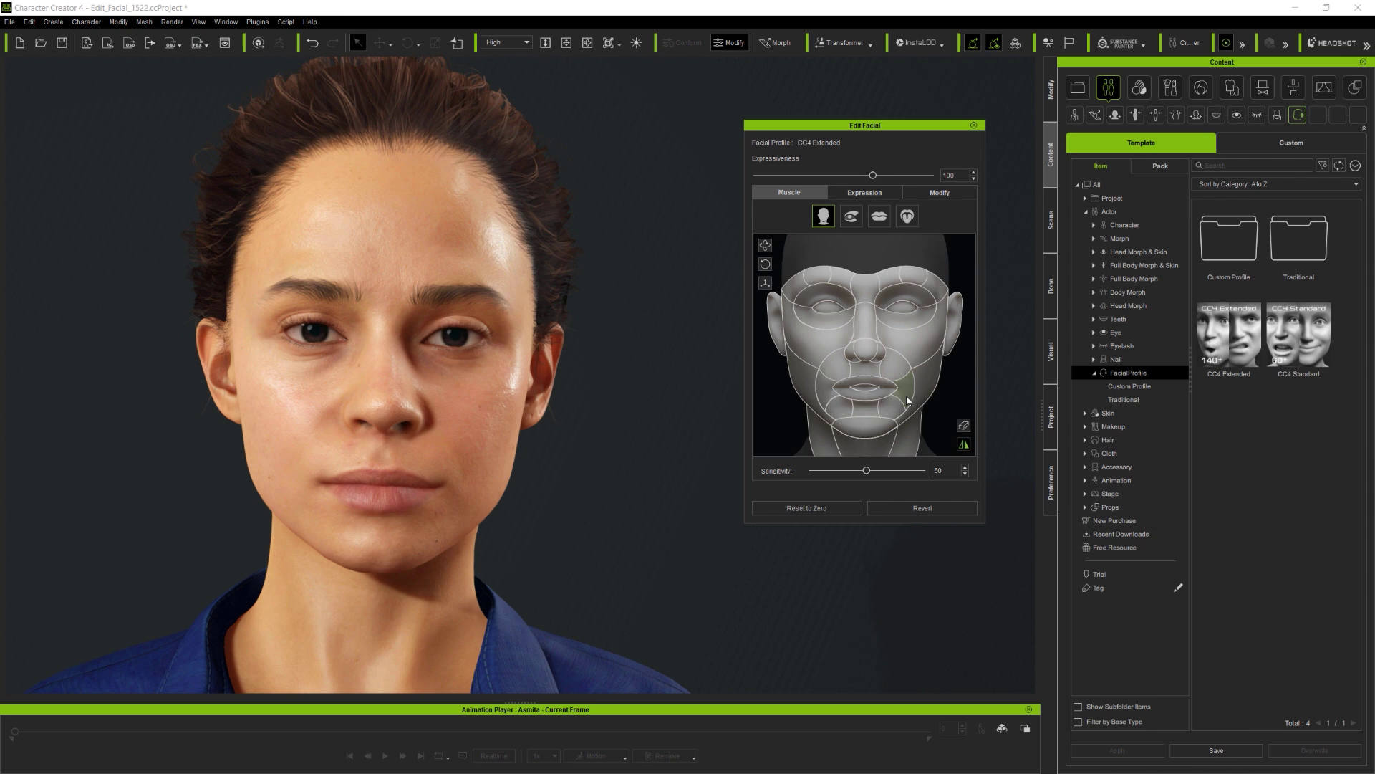
Form an open-mouthed smile by adjusting the mouth-corner, jaw and neck muscles symmetrically.
{"action": "left_click_drag", "start_coordinate": [907, 396], "coordinate": [970, 449]}
{"action": "left_click", "coordinate": [875, 430]}
{"action": "left_click_drag", "start_coordinate": [961, 401], "coordinate": [976, 316]}
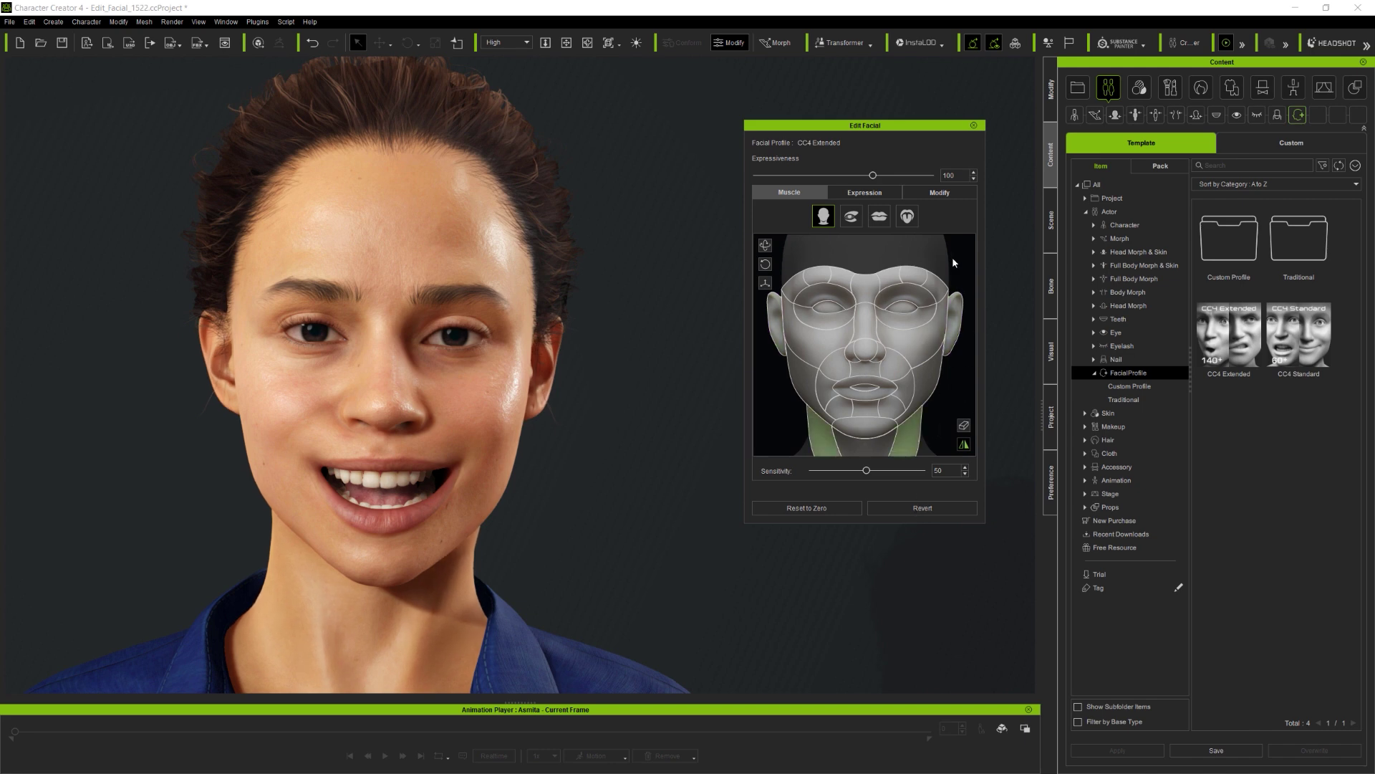
{"action": "left_click_drag", "start_coordinate": [619, 464], "coordinate": [552, 488], "text": "alt"}
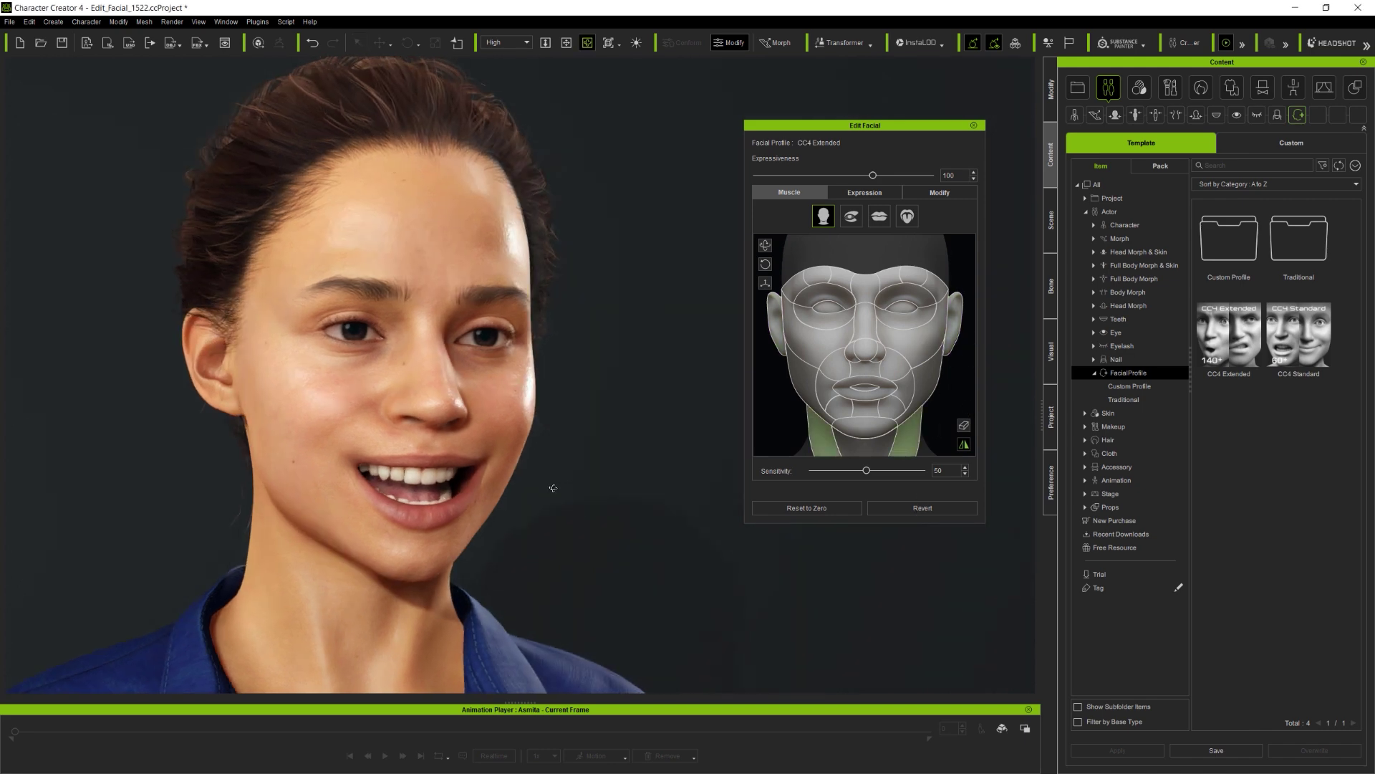
{"action": "scroll", "coordinate": [412, 503], "scroll_direction": "up", "scroll_amount": 3}
{"action": "left_click_drag", "start_coordinate": [411, 503], "coordinate": [463, 528], "text": "alt"}
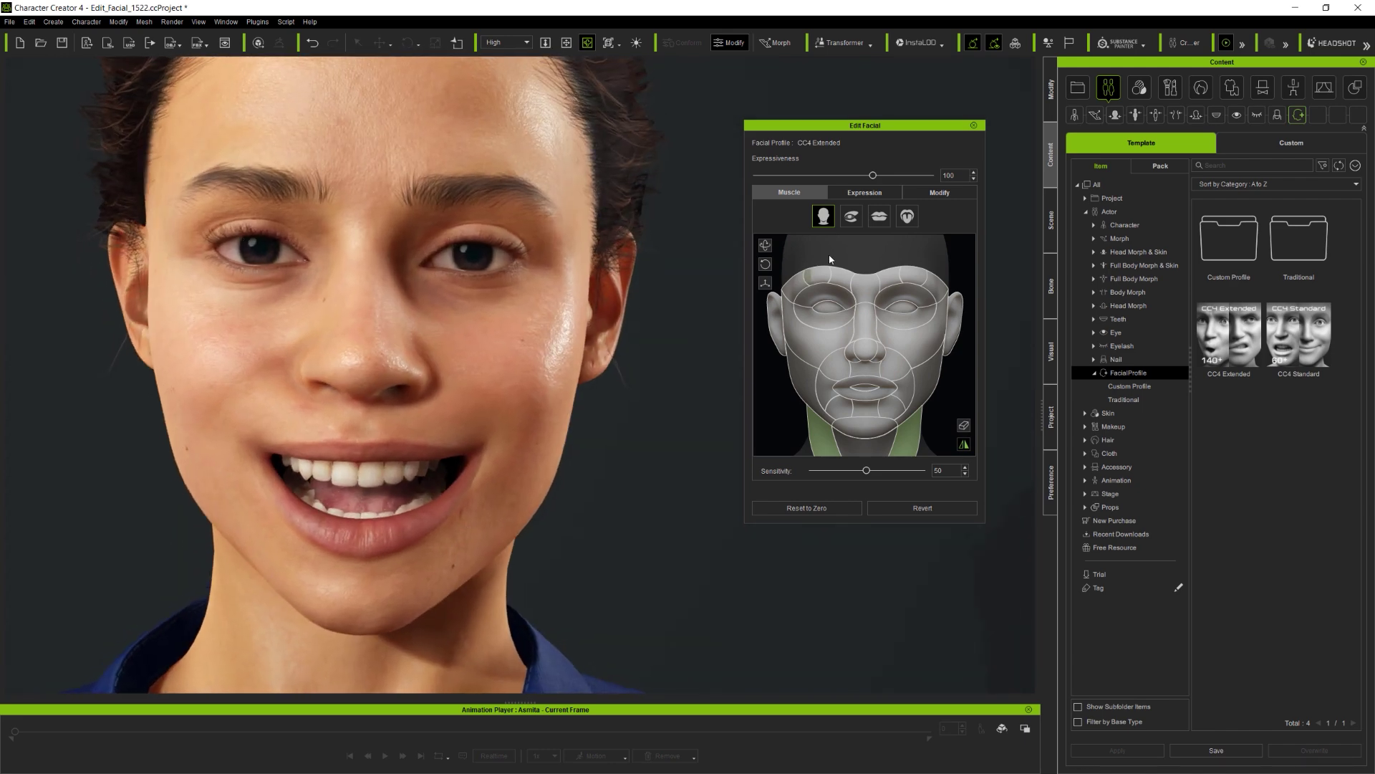
Using the eye muscle controls, adjust the gaze, lower the upper eyelids, knit the brows, and reopen the eyes symmetrically.
{"action": "left_click", "coordinate": [852, 217]}
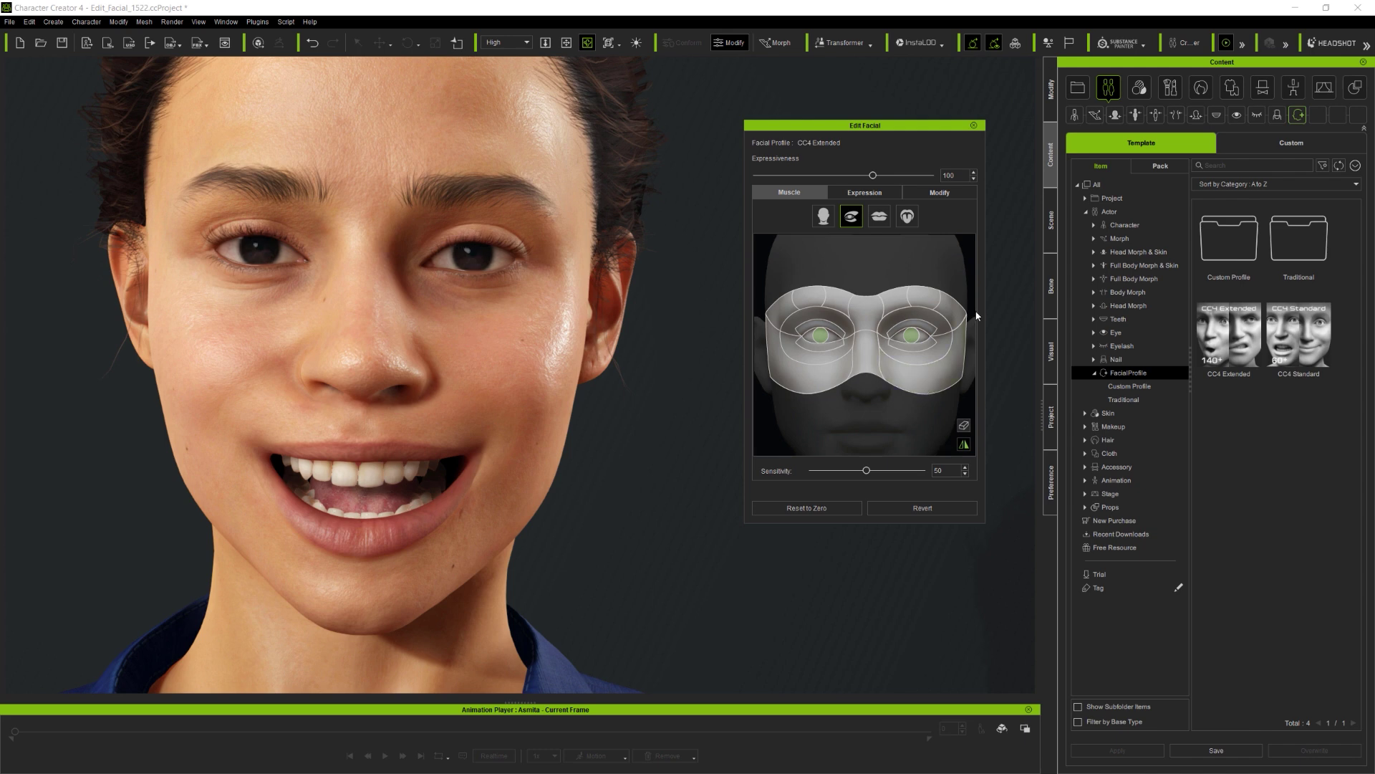
{"action": "left_click_drag", "start_coordinate": [910, 336], "coordinate": [923, 348]}
{"action": "left_click_drag", "start_coordinate": [958, 274], "coordinate": [958, 326]}
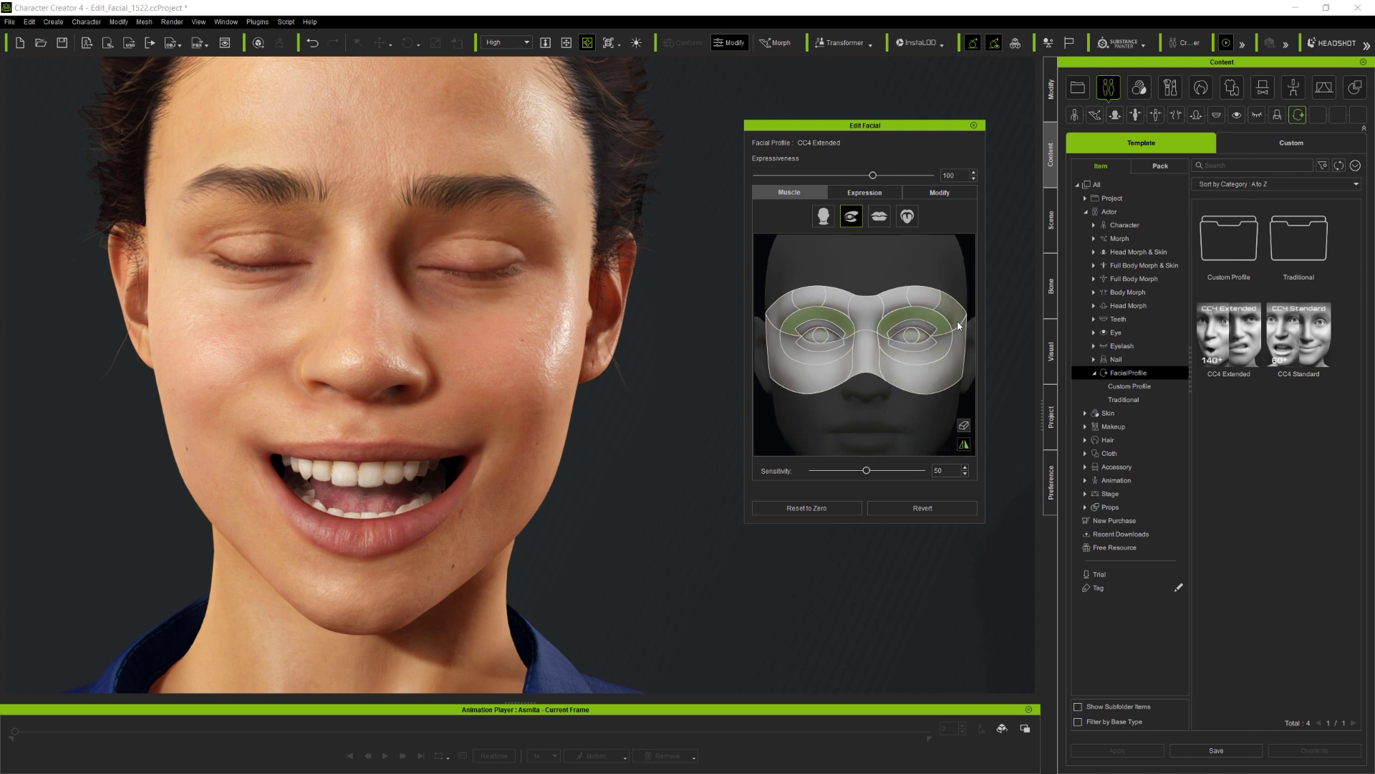
{"action": "scroll", "coordinate": [396, 263], "scroll_direction": "up", "scroll_amount": 2}
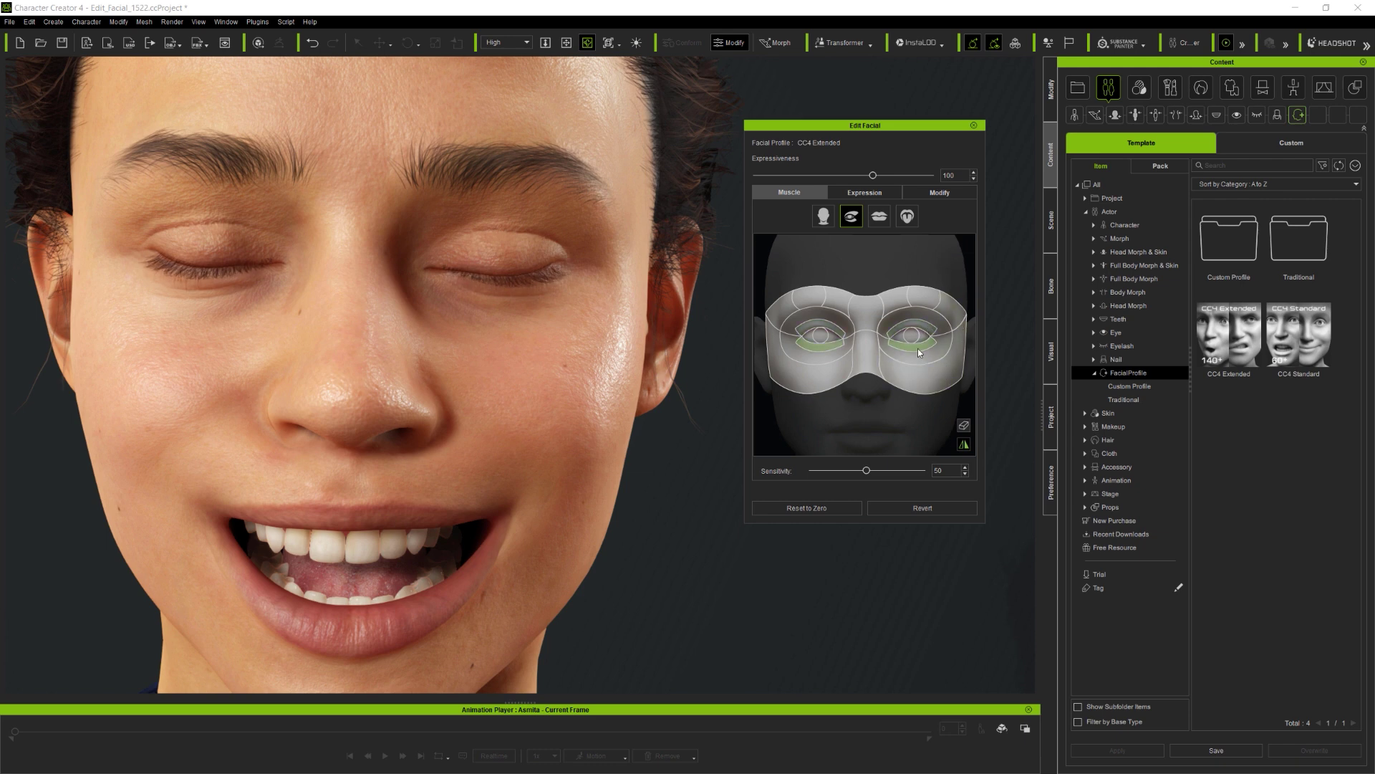
{"action": "left_click_drag", "start_coordinate": [923, 364], "coordinate": [968, 232]}
{"action": "left_click_drag", "start_coordinate": [929, 298], "coordinate": [954, 252]}
{"action": "left_click_drag", "start_coordinate": [926, 381], "coordinate": [964, 205]}
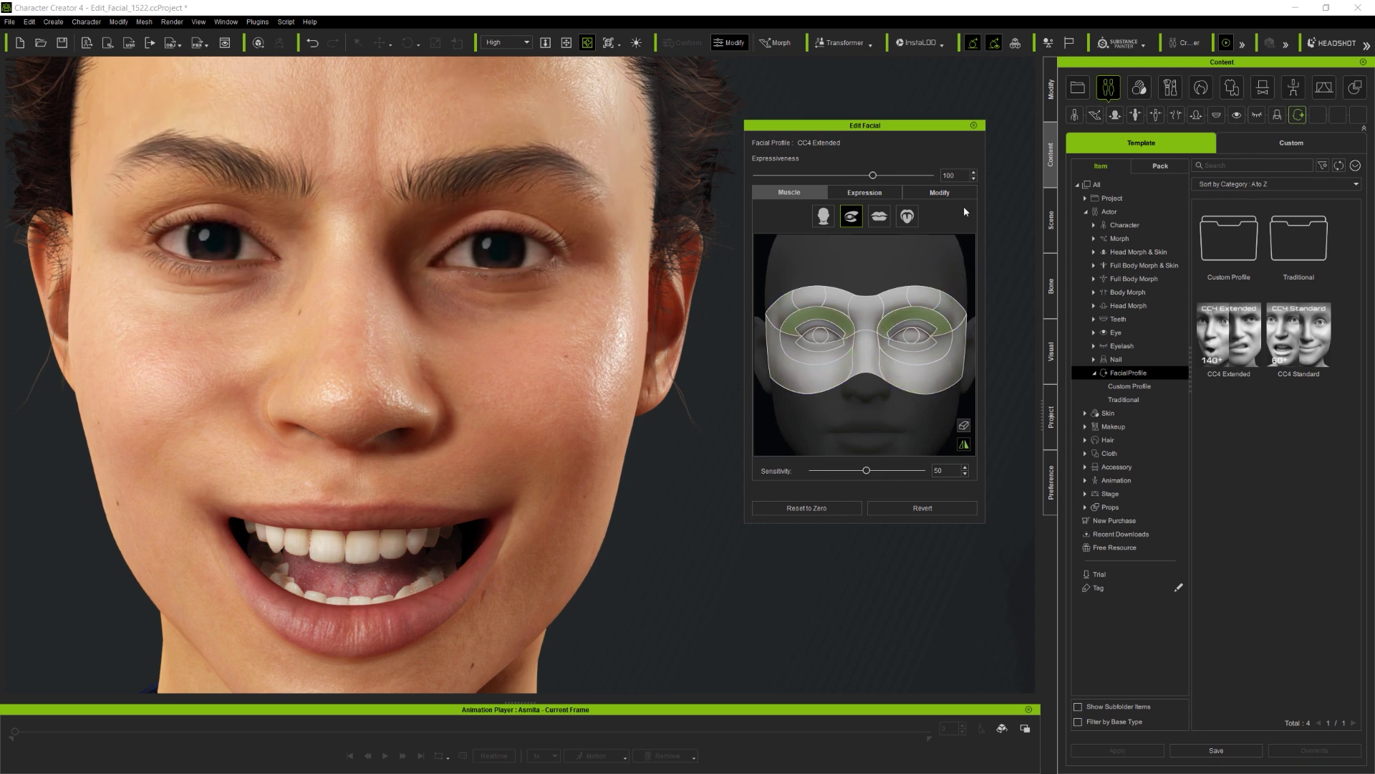
Using the mouth muscle controls, raise the jaw, relax both mouth corners, and close the lips.
{"action": "left_click", "coordinate": [880, 218]}
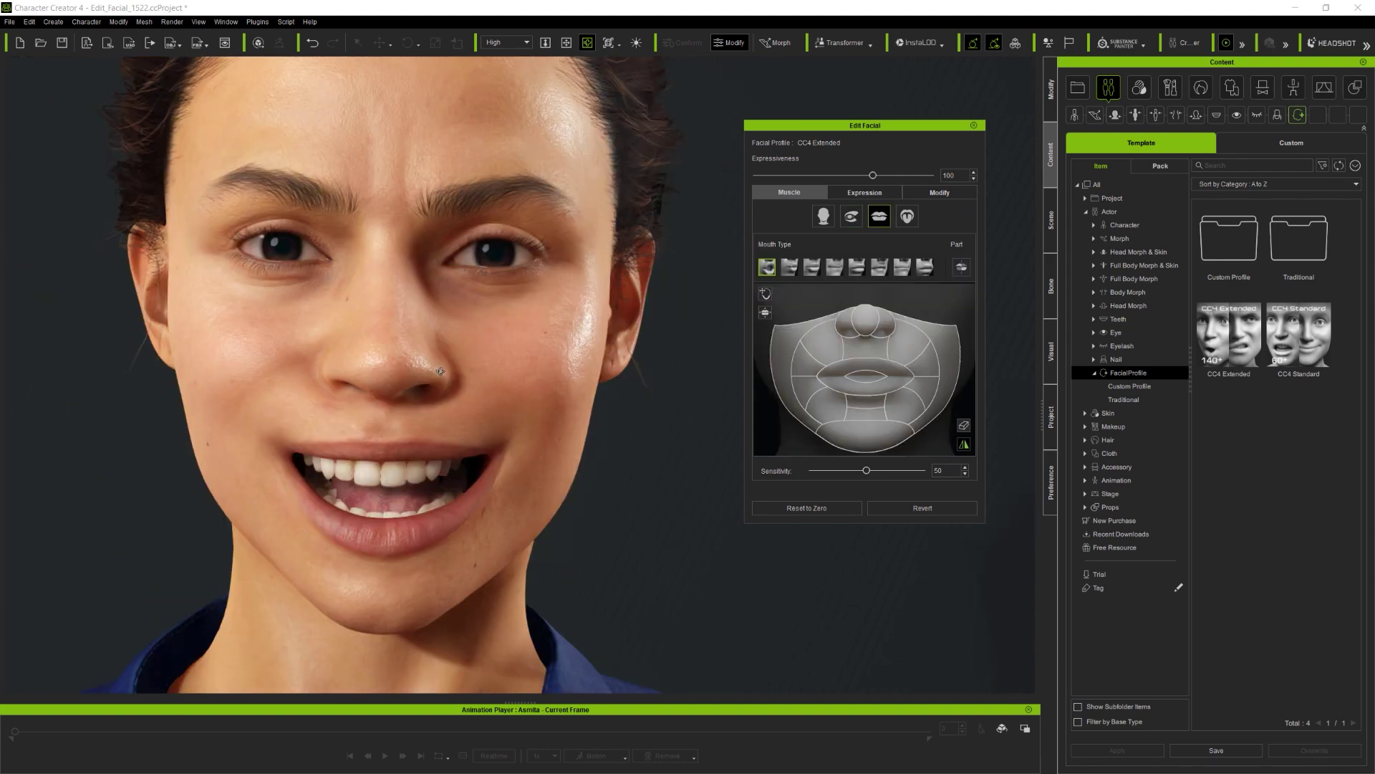
{"action": "right_click_drag", "start_coordinate": [588, 487], "coordinate": [522, 487]}
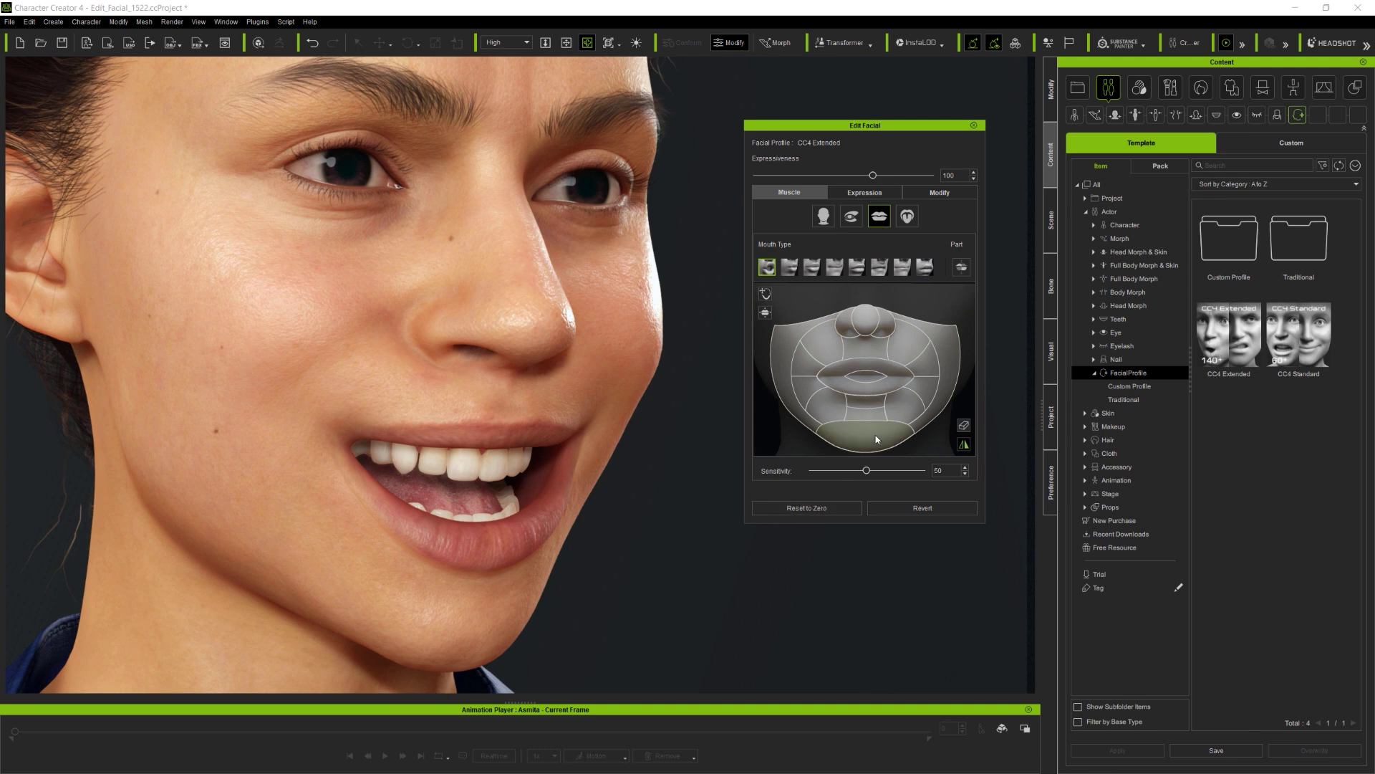
{"action": "left_click_drag", "start_coordinate": [876, 440], "coordinate": [876, 440]}
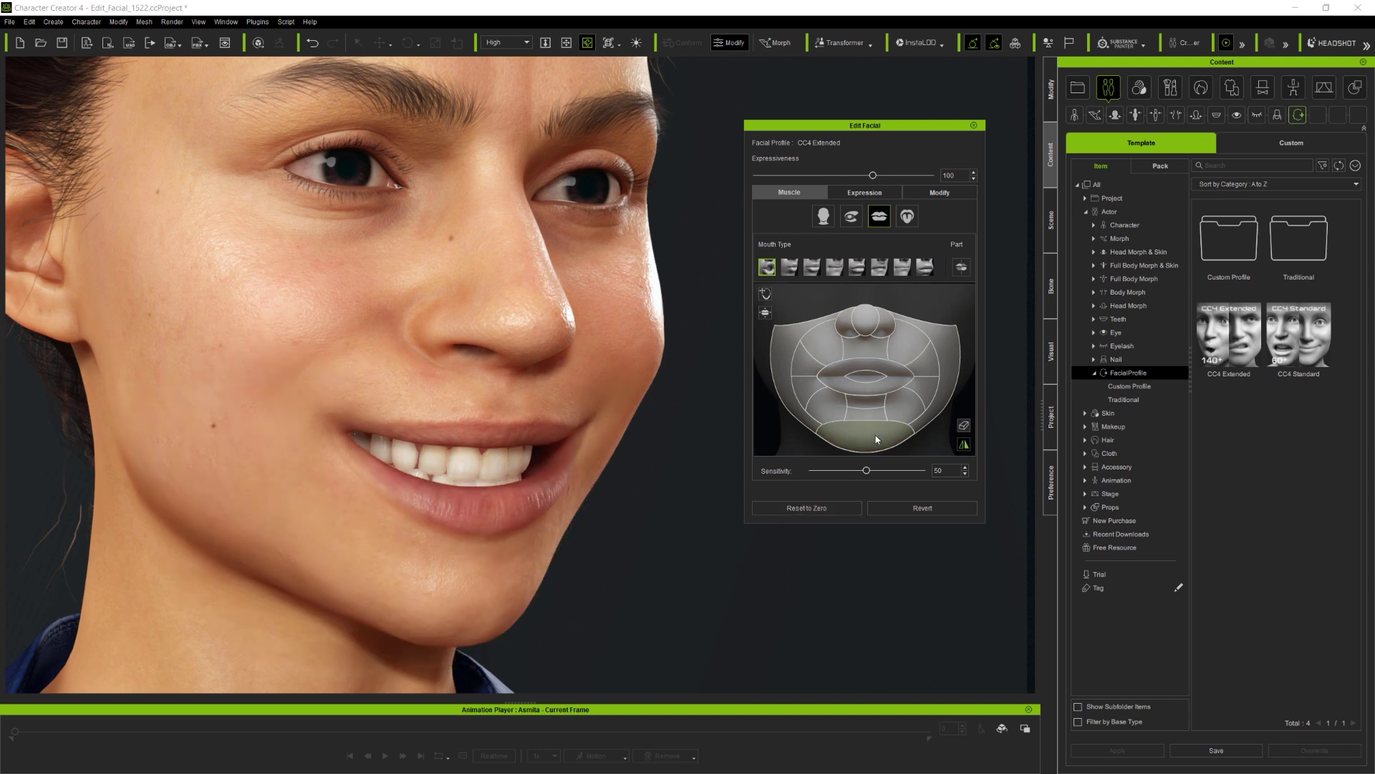
{"action": "left_click_drag", "start_coordinate": [928, 370], "coordinate": [927, 370]}
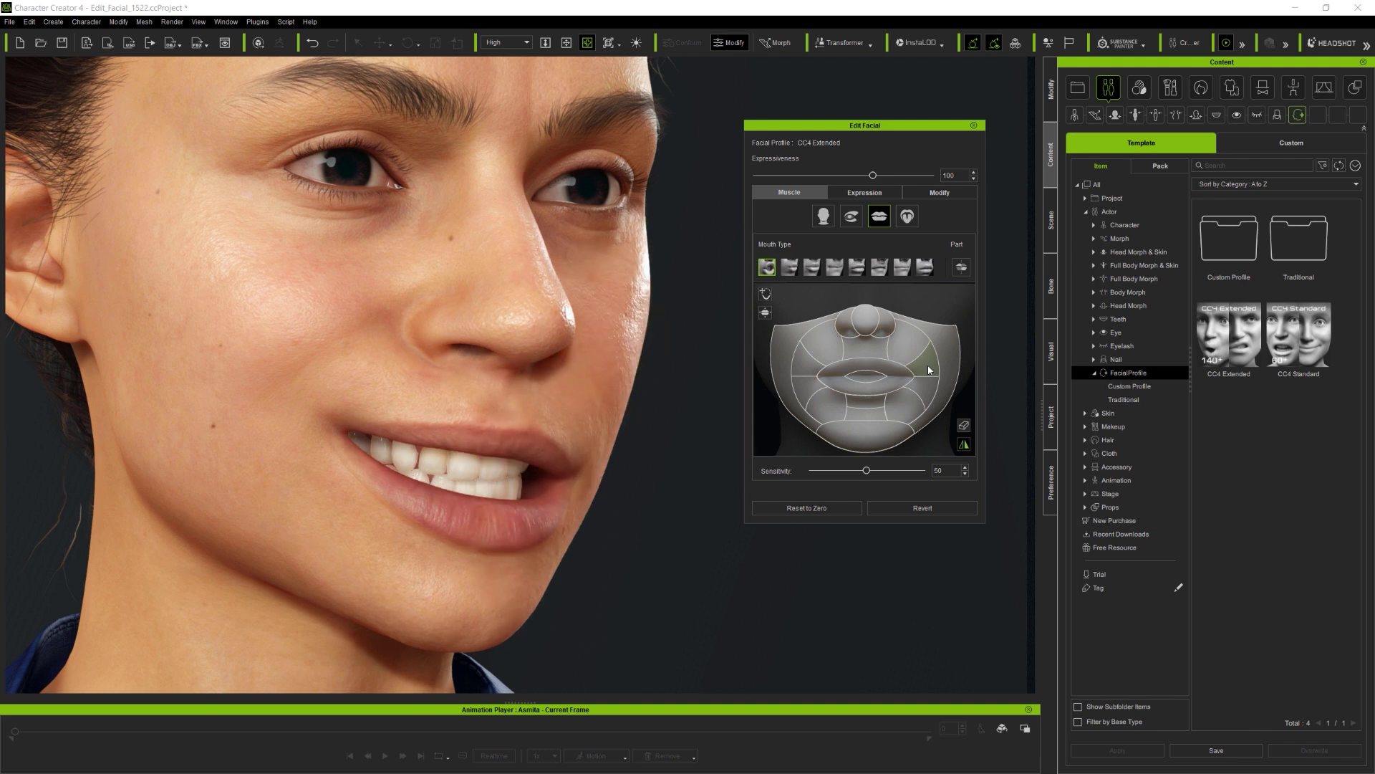
{"action": "left_click_drag", "start_coordinate": [812, 369], "coordinate": [812, 369]}
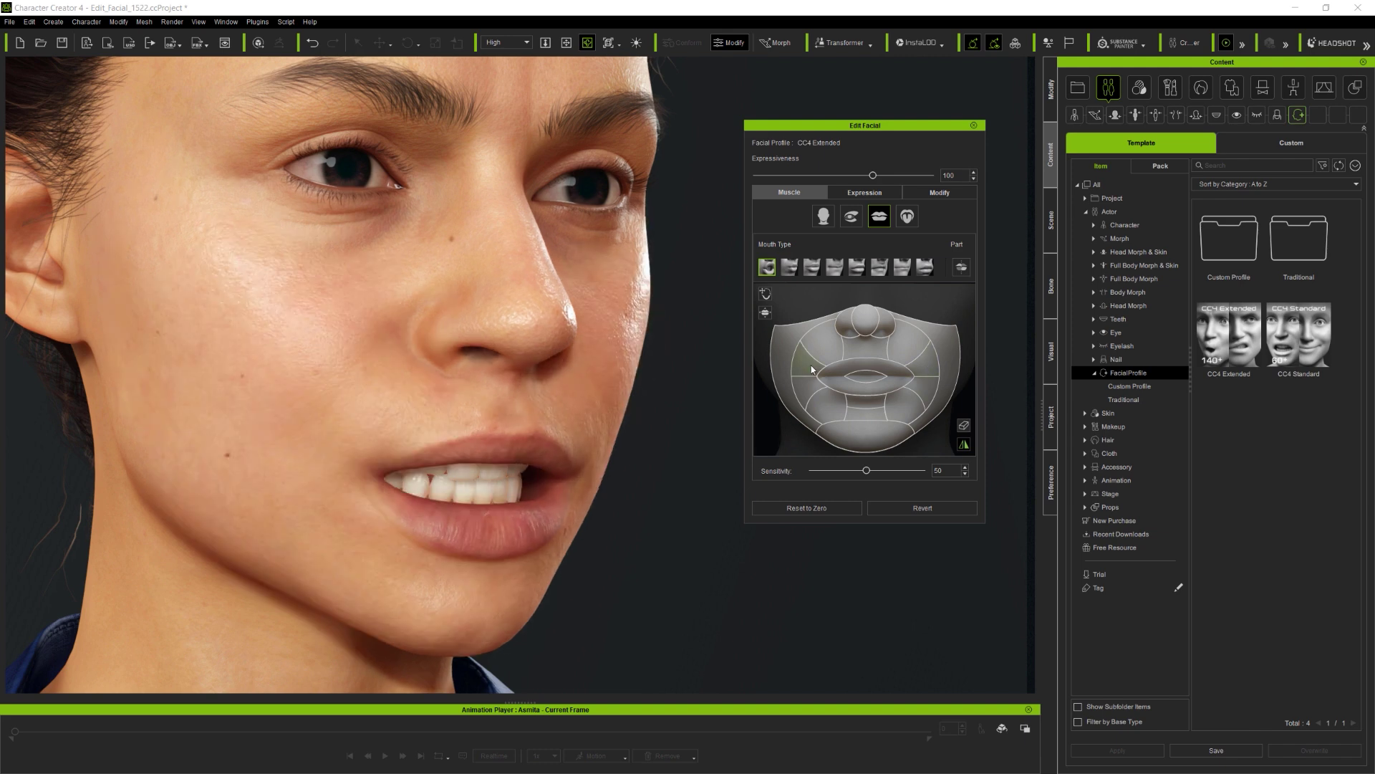
{"action": "left_click_drag", "start_coordinate": [863, 405], "coordinate": [863, 406]}
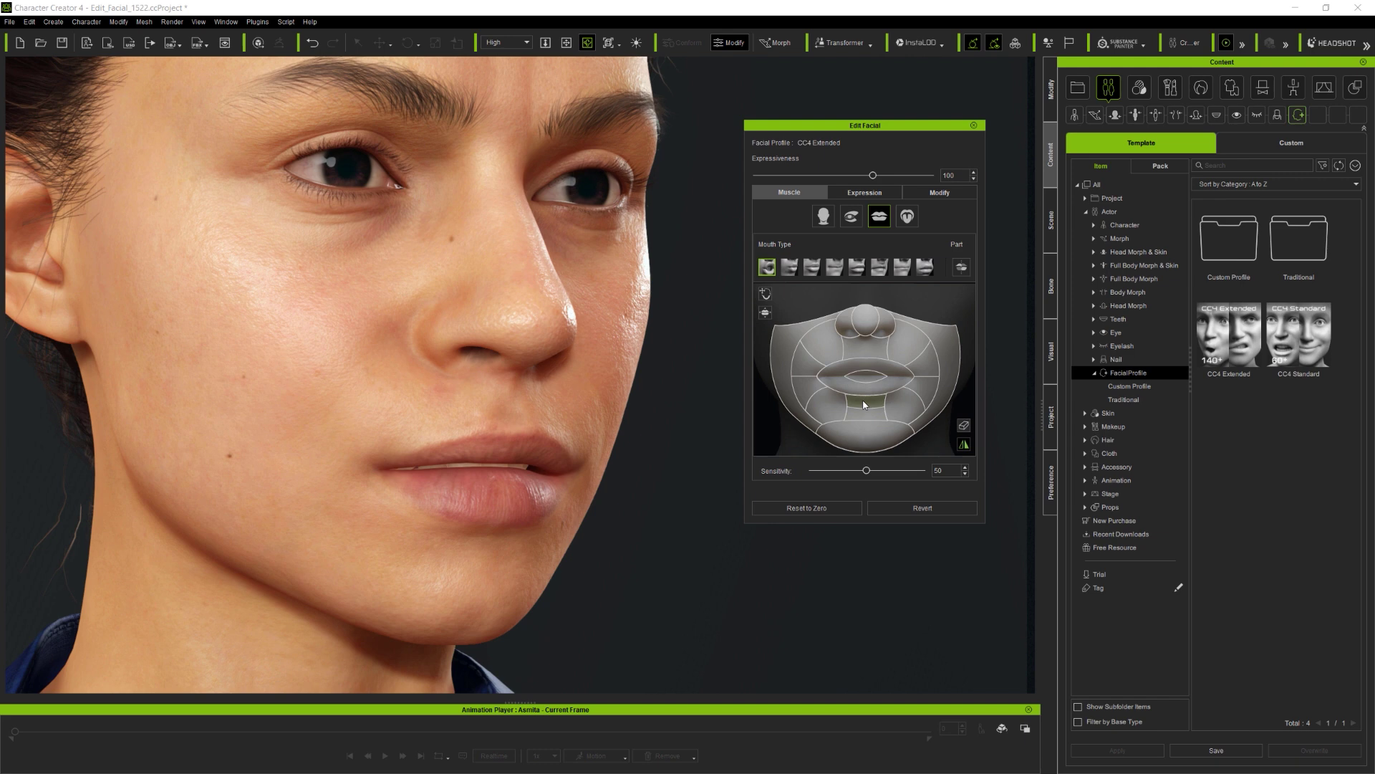
Try moving the whole lips with the first Mouth Type.
{"action": "left_click_drag", "start_coordinate": [866, 350], "coordinate": [866, 350]}
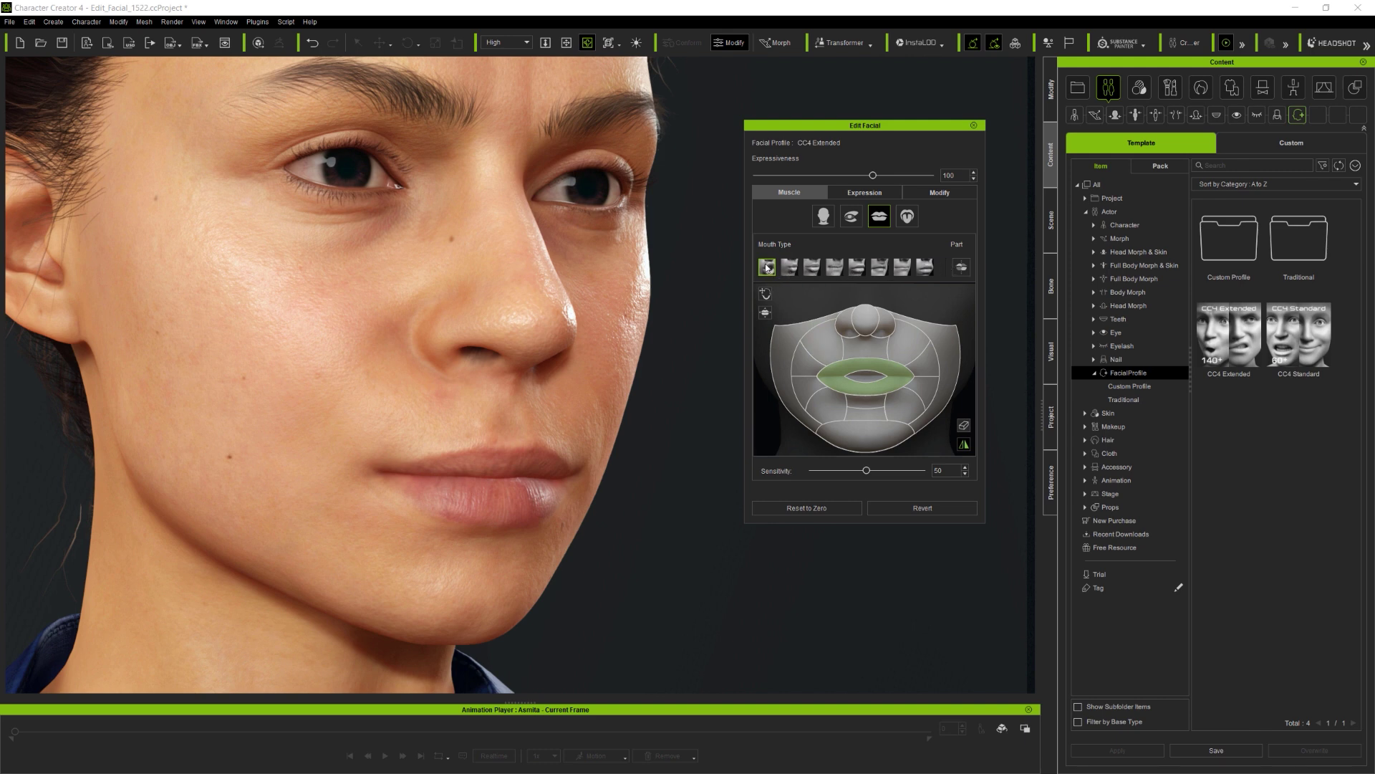
{"action": "left_click_drag", "start_coordinate": [970, 384], "coordinate": [927, 448]}
{"action": "left_click_drag", "start_coordinate": [967, 405], "coordinate": [957, 482]}
{"action": "left_click_drag", "start_coordinate": [968, 410], "coordinate": [964, 510]}
{"action": "left_click_drag", "start_coordinate": [963, 380], "coordinate": [968, 221]}
Choose the last Mouth Type and try moving the whole lips with it.
{"action": "left_click", "coordinate": [903, 267]}
{"action": "left_click", "coordinate": [925, 267]}
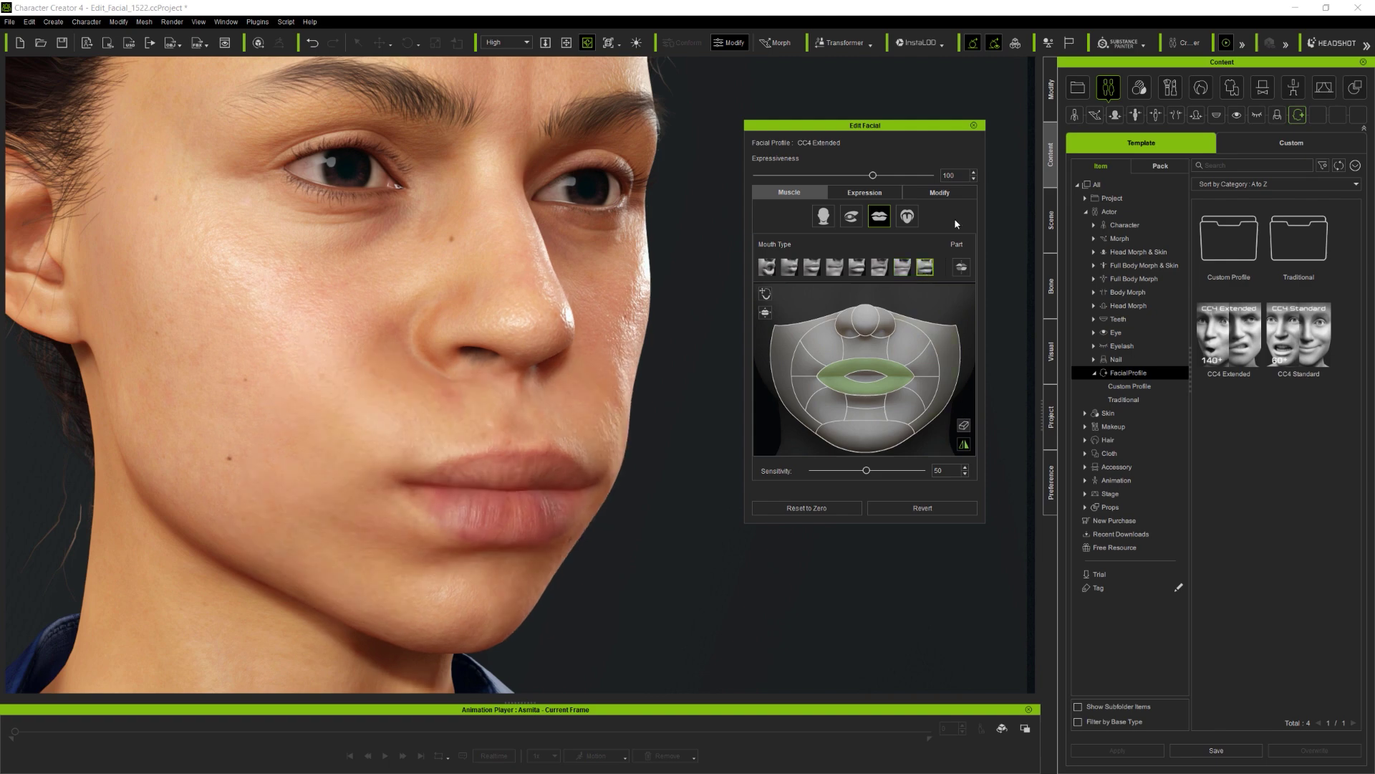
{"action": "left_click_drag", "start_coordinate": [961, 498], "coordinate": [800, 287]}
{"action": "left_click_drag", "start_coordinate": [694, 415], "coordinate": [601, 407]}
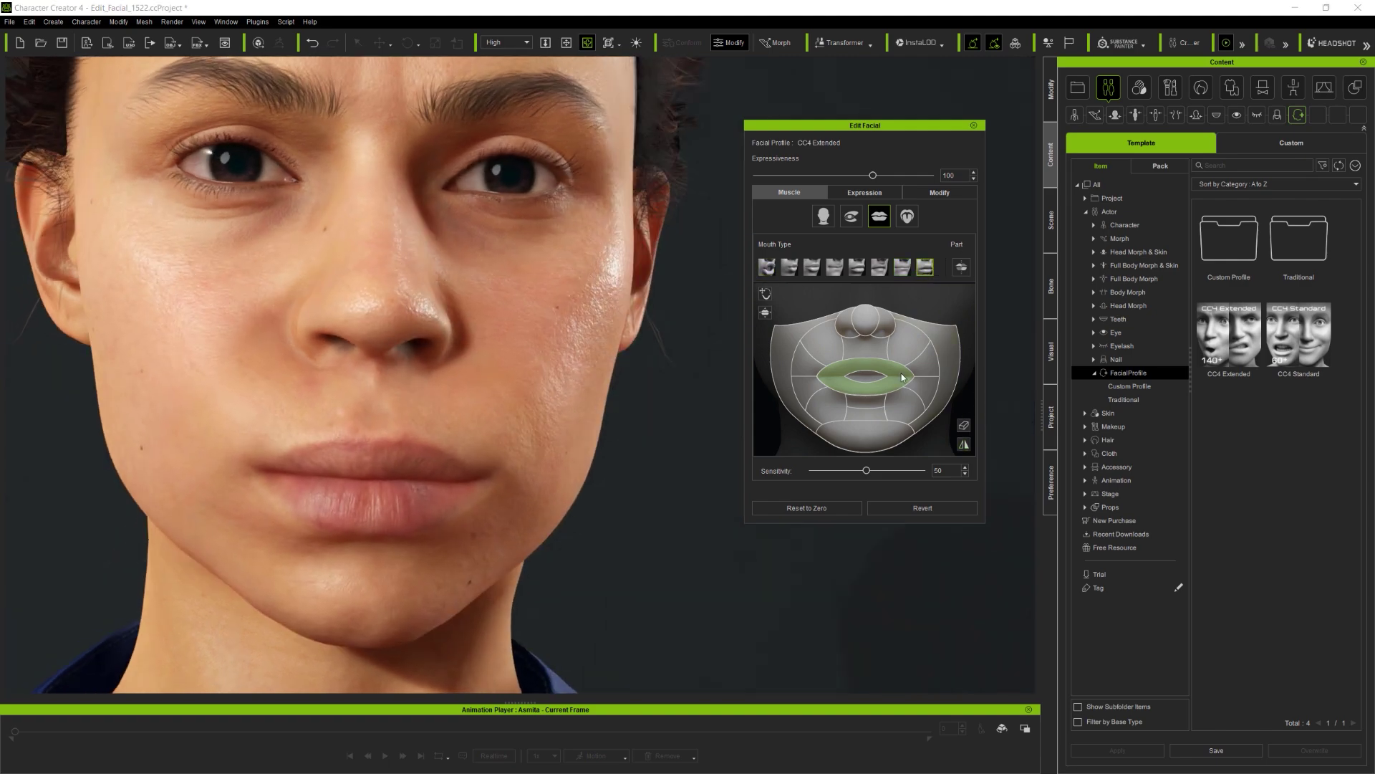
{"action": "left_click_drag", "start_coordinate": [901, 377], "coordinate": [977, 270]}
Enable Part control for the lips, try other Mouth Types on separate lip sections, and reset the face to zero.
{"action": "left_click", "coordinate": [963, 268]}
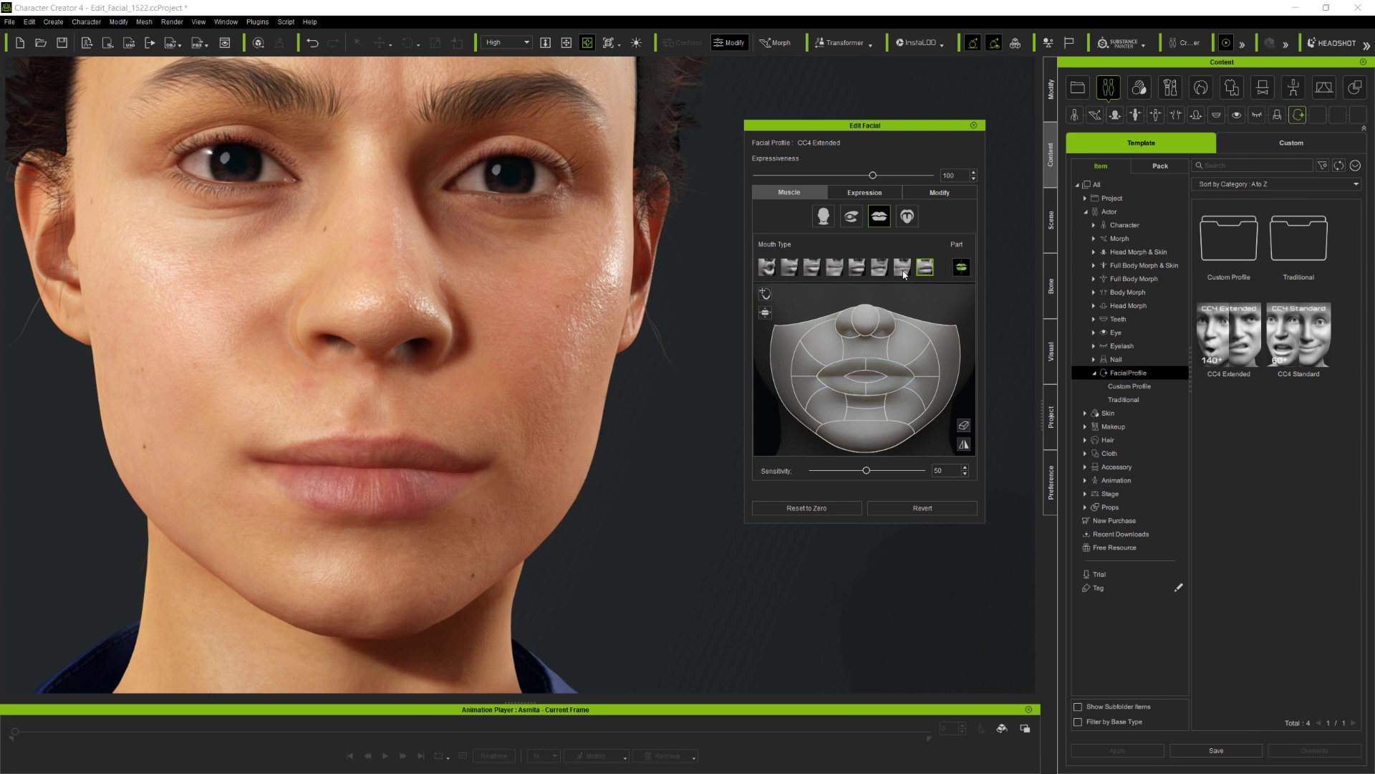
{"action": "left_click", "coordinate": [857, 269]}
{"action": "left_click", "coordinate": [774, 269]}
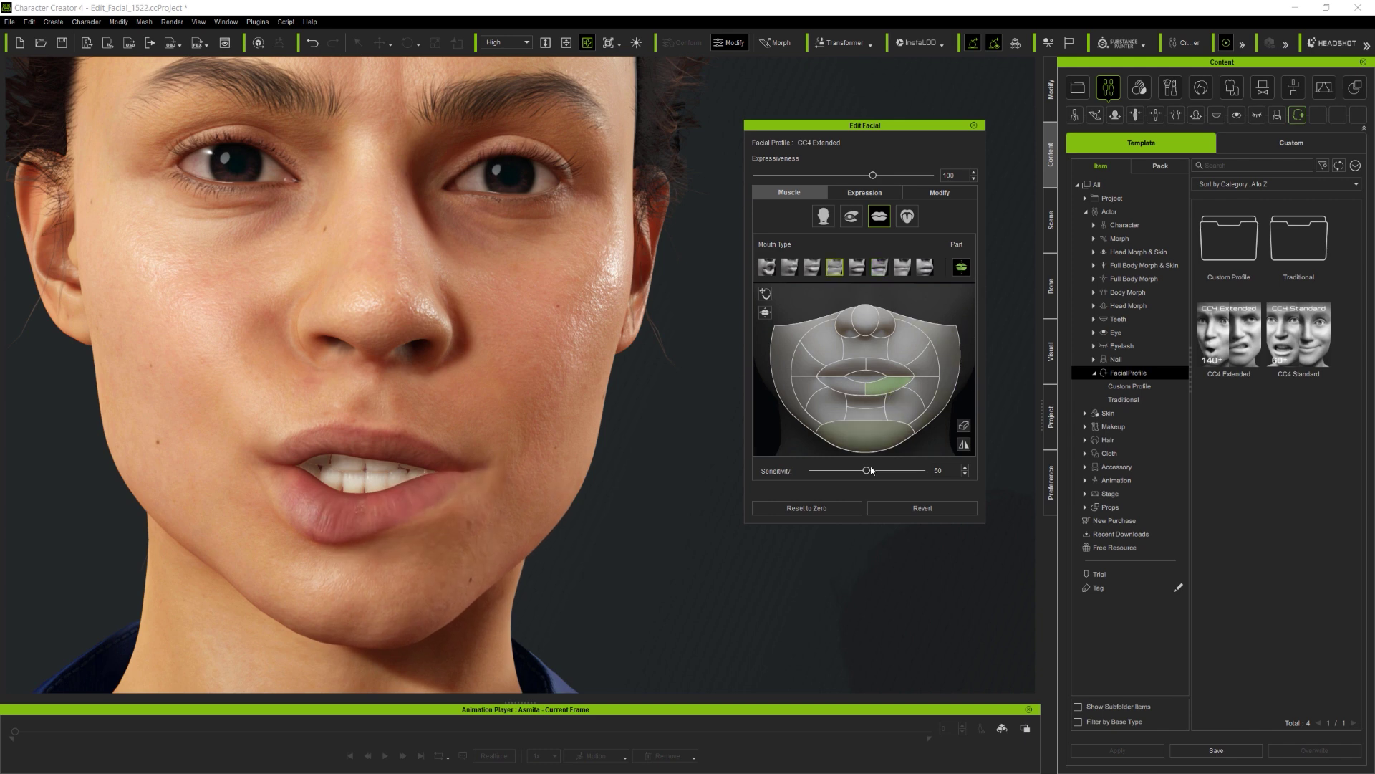
{"action": "left_click", "coordinate": [826, 508]}
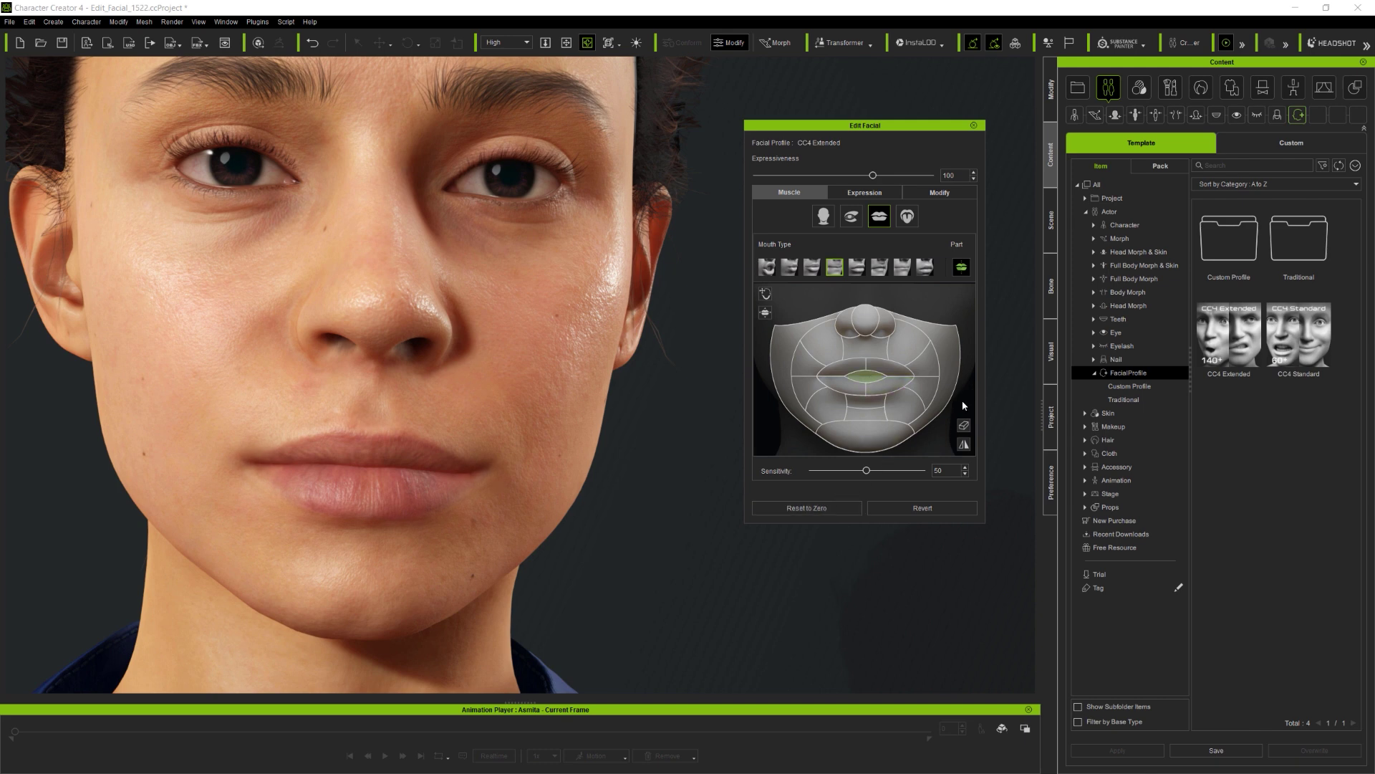
Try adjusting the centre of the mouth opening and the nose tip, resetting the face to zero between them.
{"action": "left_click_drag", "start_coordinate": [963, 405], "coordinate": [980, 334]}
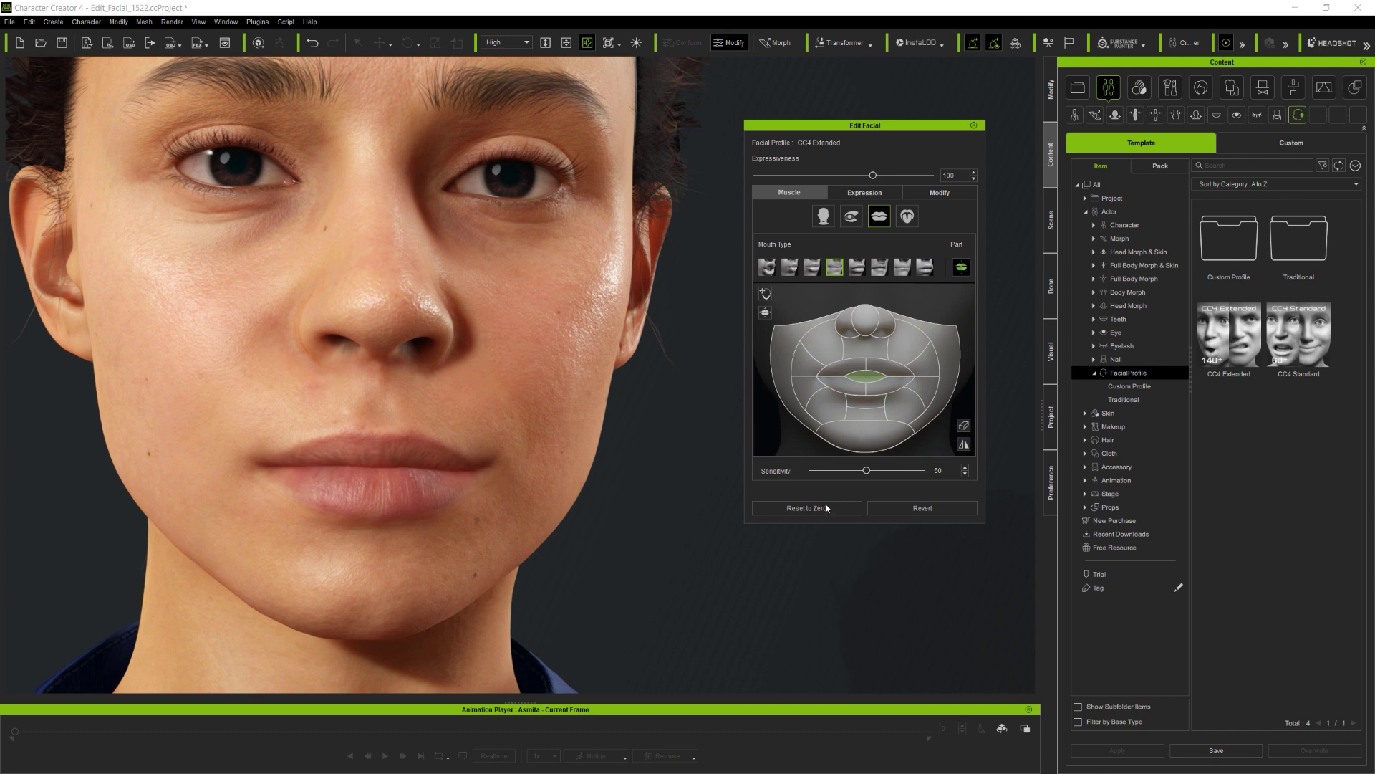
{"action": "left_click", "coordinate": [826, 507]}
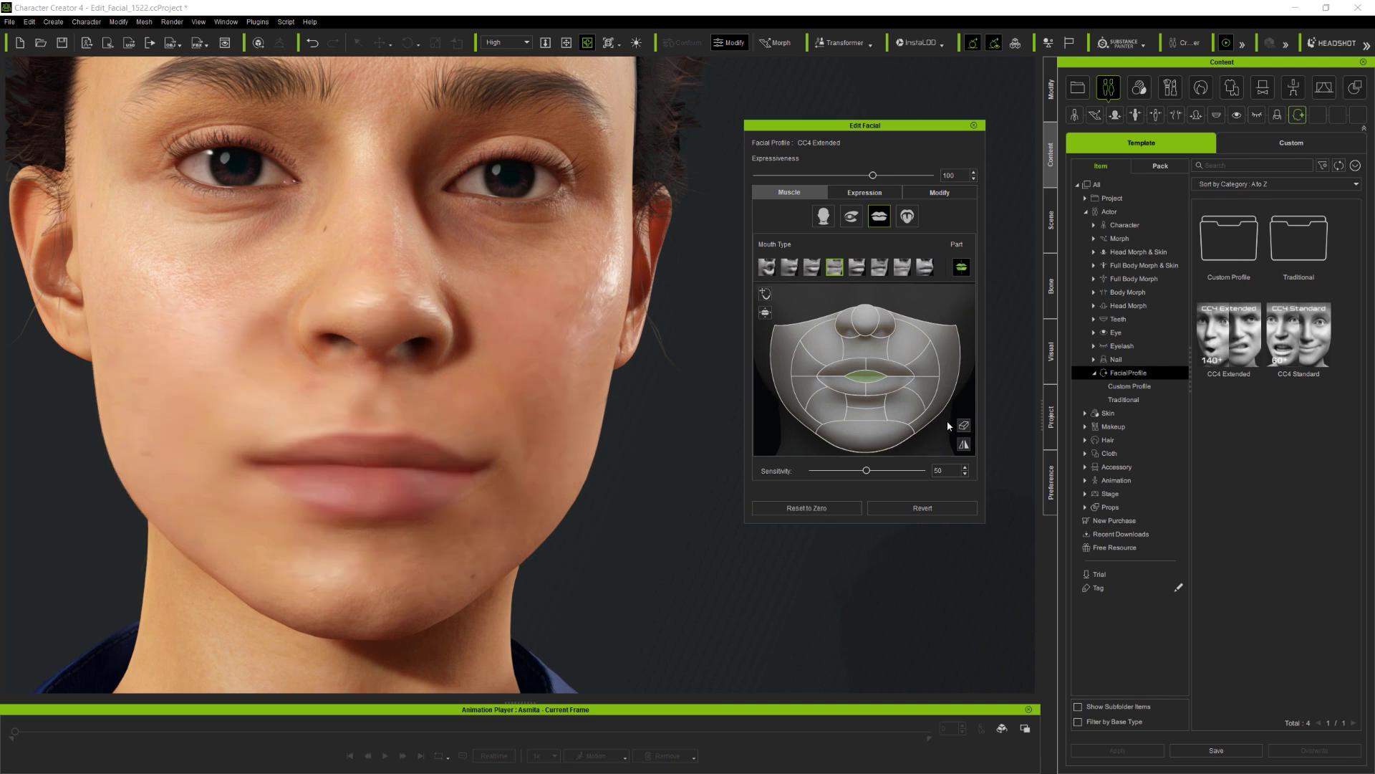
{"action": "left_click", "coordinate": [862, 319]}
{"action": "left_click_drag", "start_coordinate": [916, 311], "coordinate": [923, 371]}
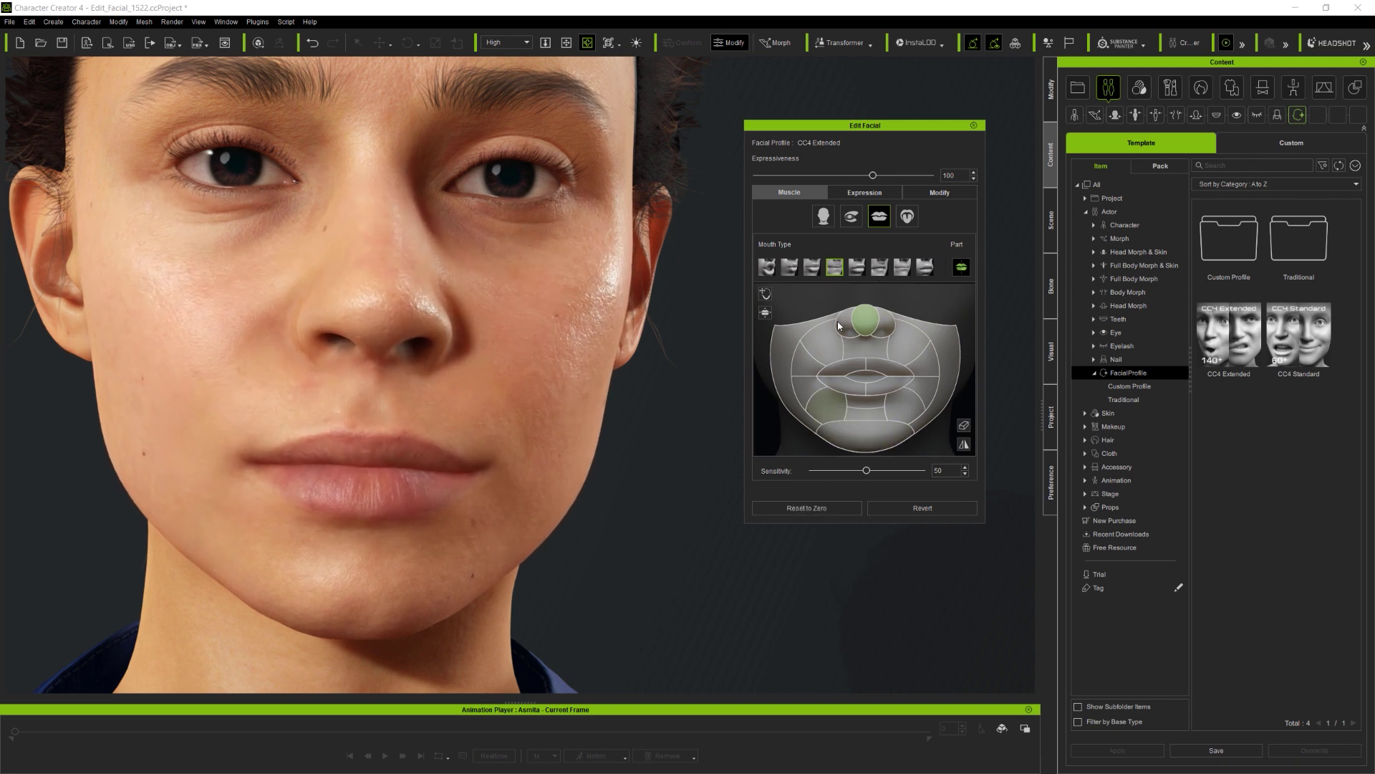
Try moving the jaw down and up while keeping the lips sealed, and reset the face to zero.
{"action": "left_click", "coordinate": [828, 221]}
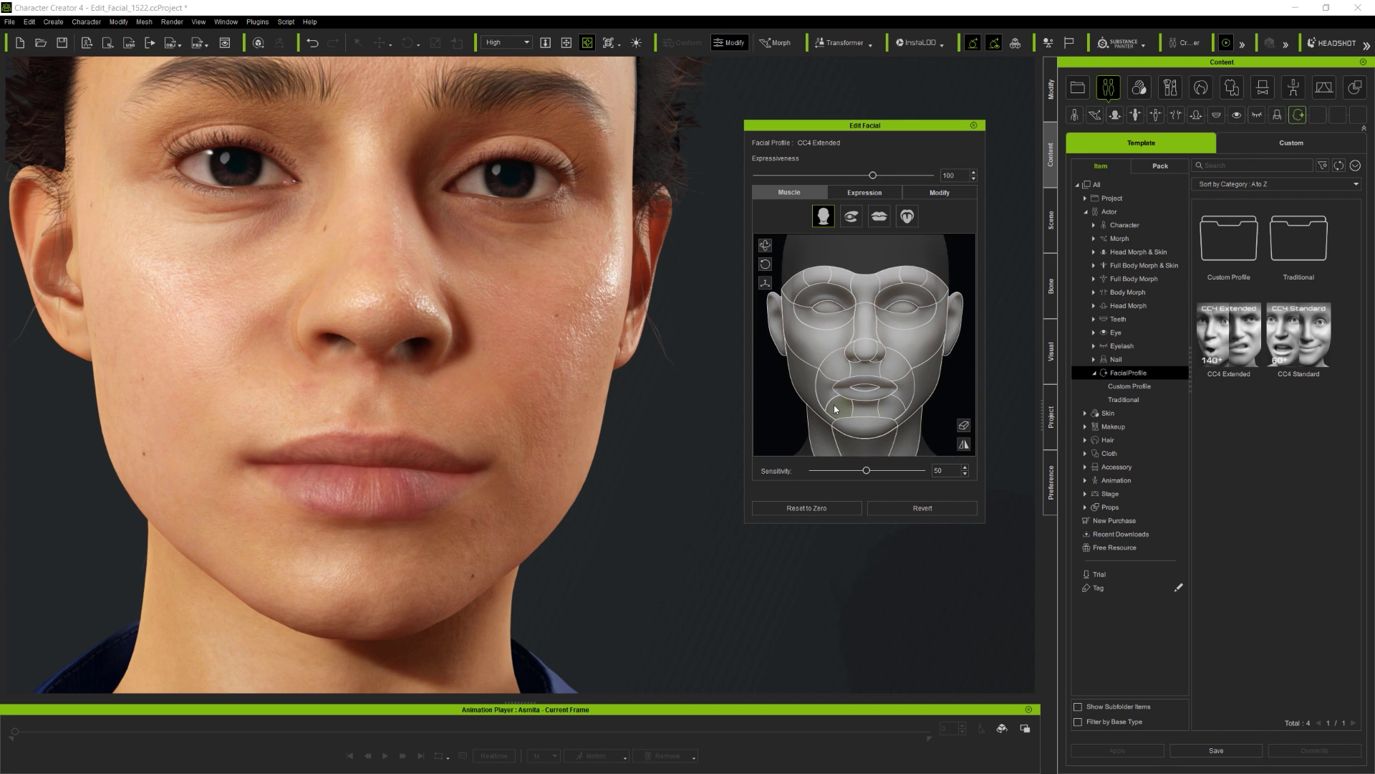
{"action": "left_click", "coordinate": [880, 217]}
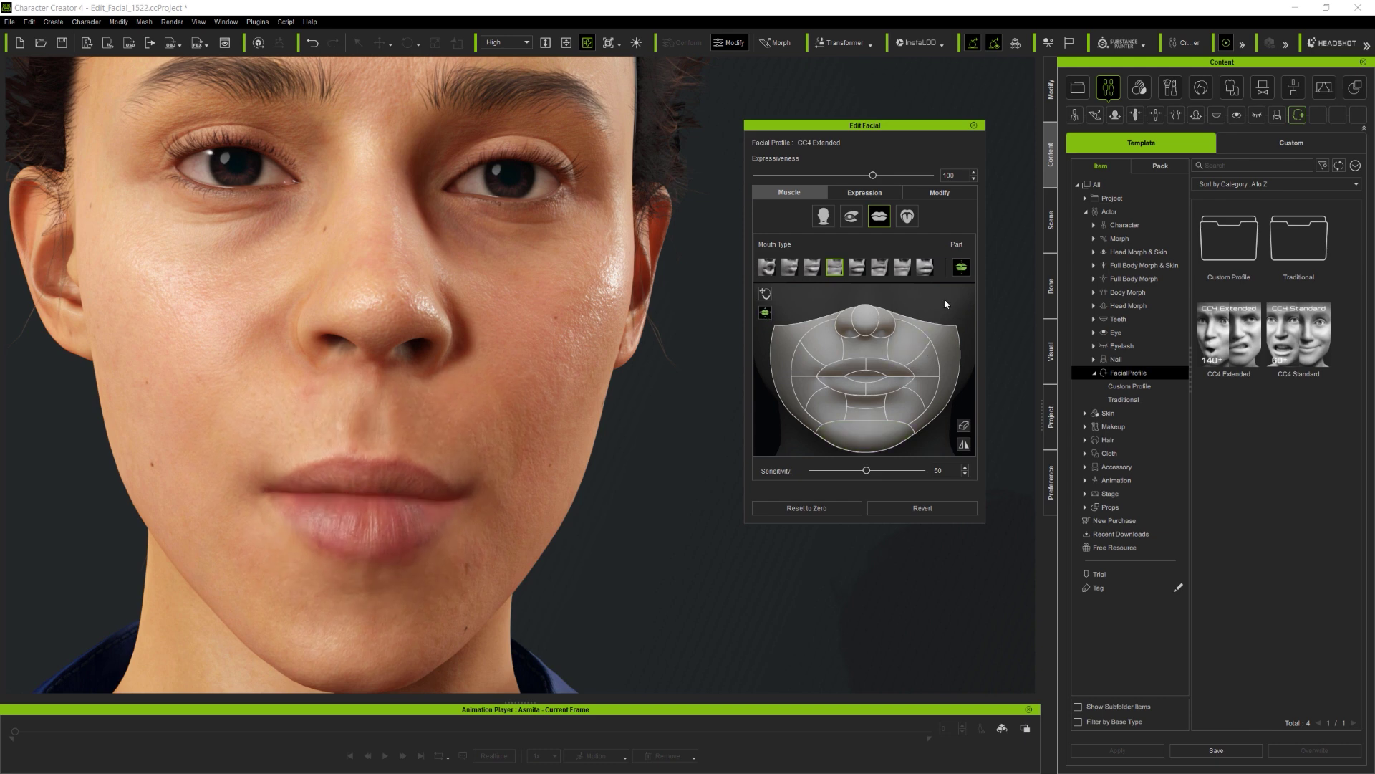
{"action": "left_click_drag", "start_coordinate": [885, 440], "coordinate": [961, 390]}
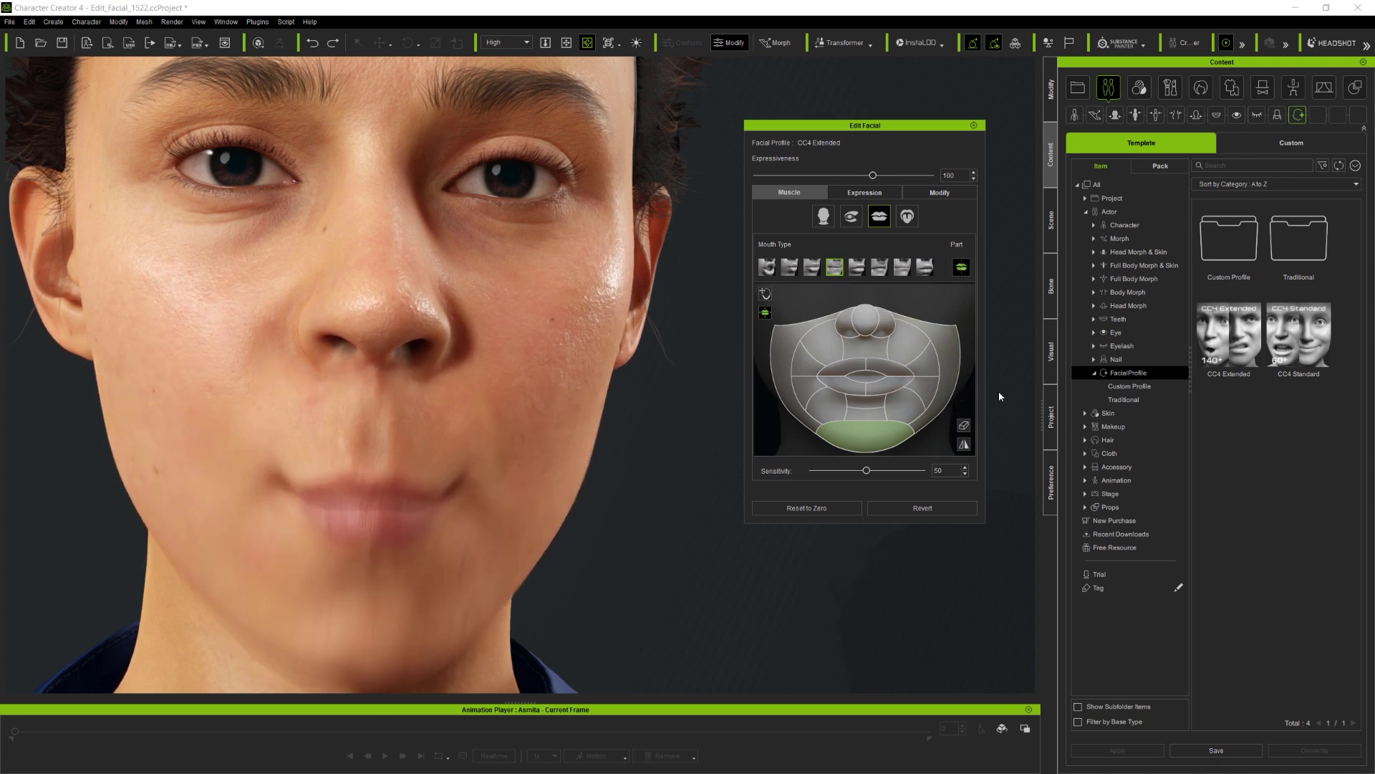
{"action": "left_click_drag", "start_coordinate": [984, 431], "coordinate": [962, 424]}
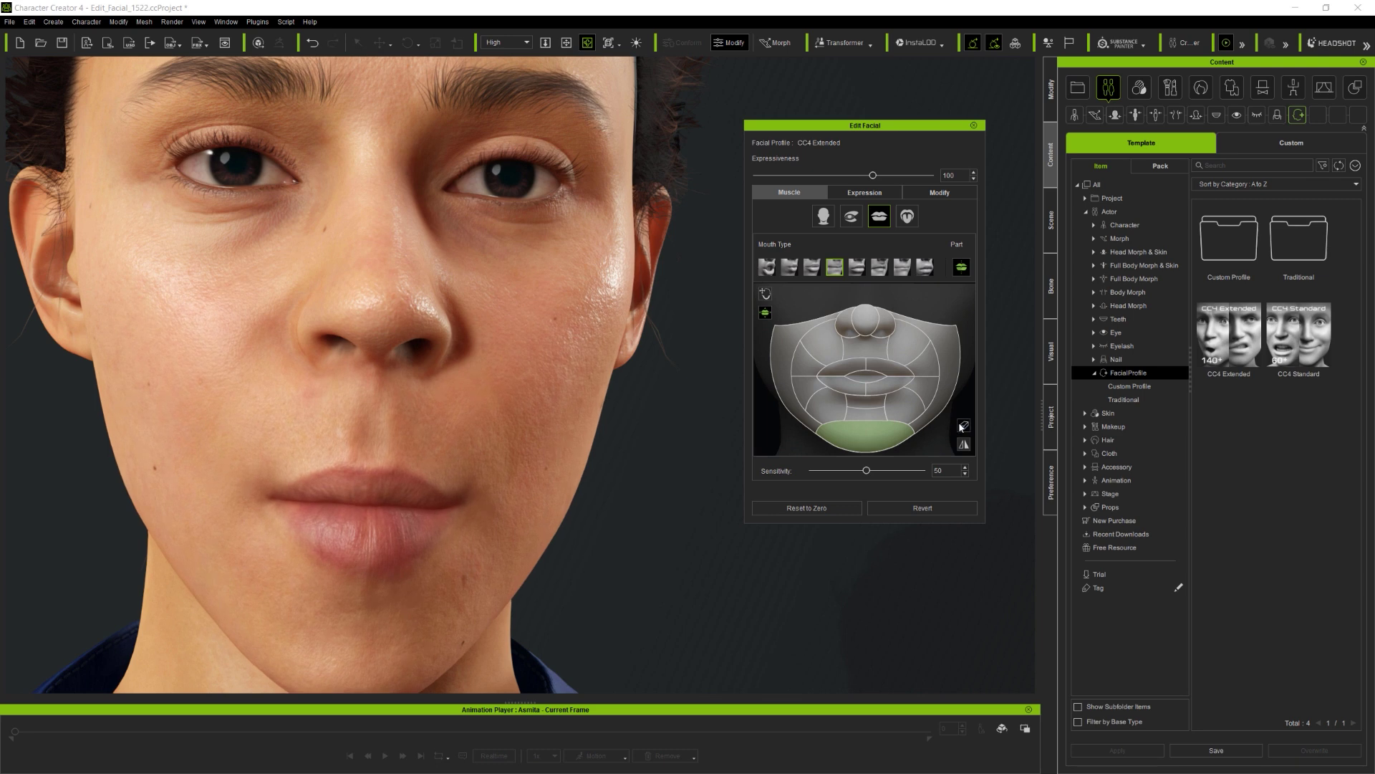
{"action": "left_click", "coordinate": [806, 508]}
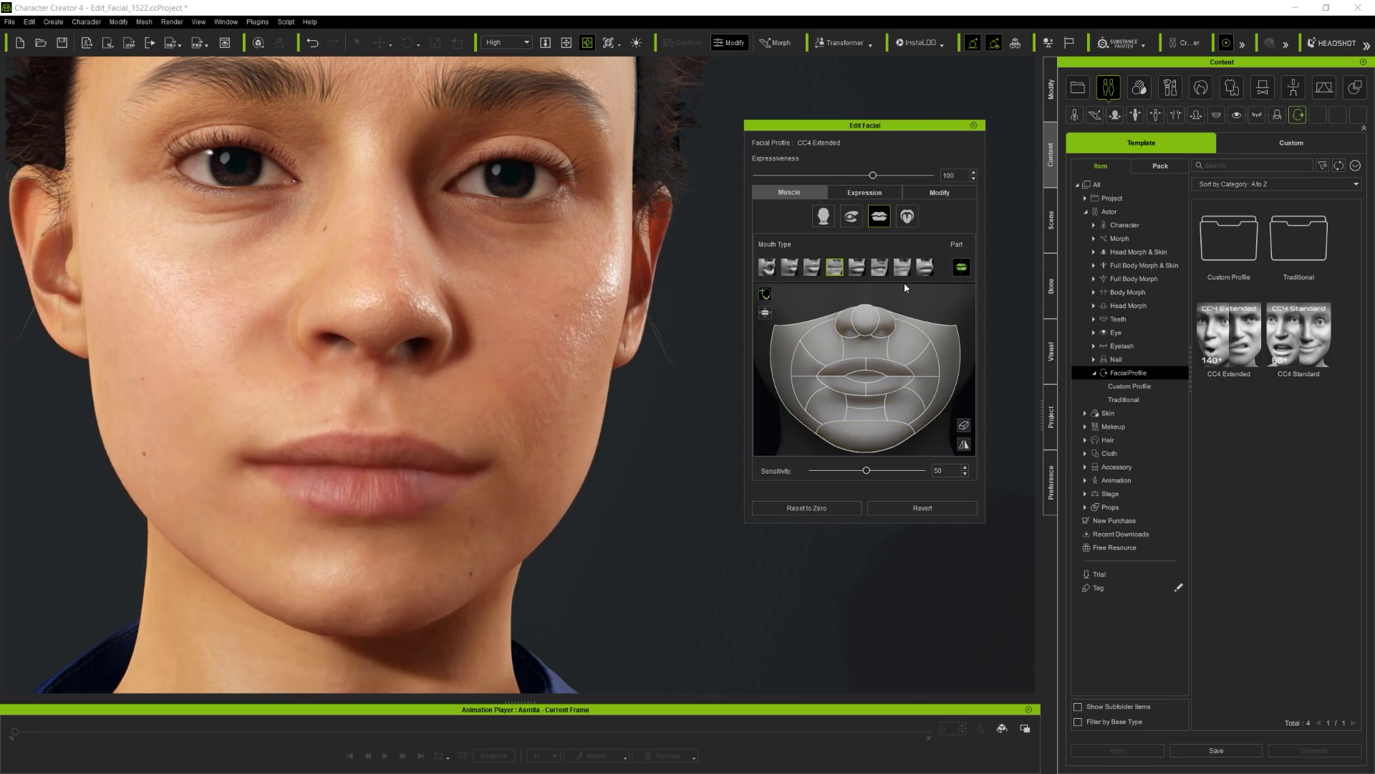
Using the inner-mouth muscle controls, open the jaw wide and extend the tongue out of the mouth.
{"action": "left_click_drag", "start_coordinate": [618, 460], "coordinate": [800, 459]}
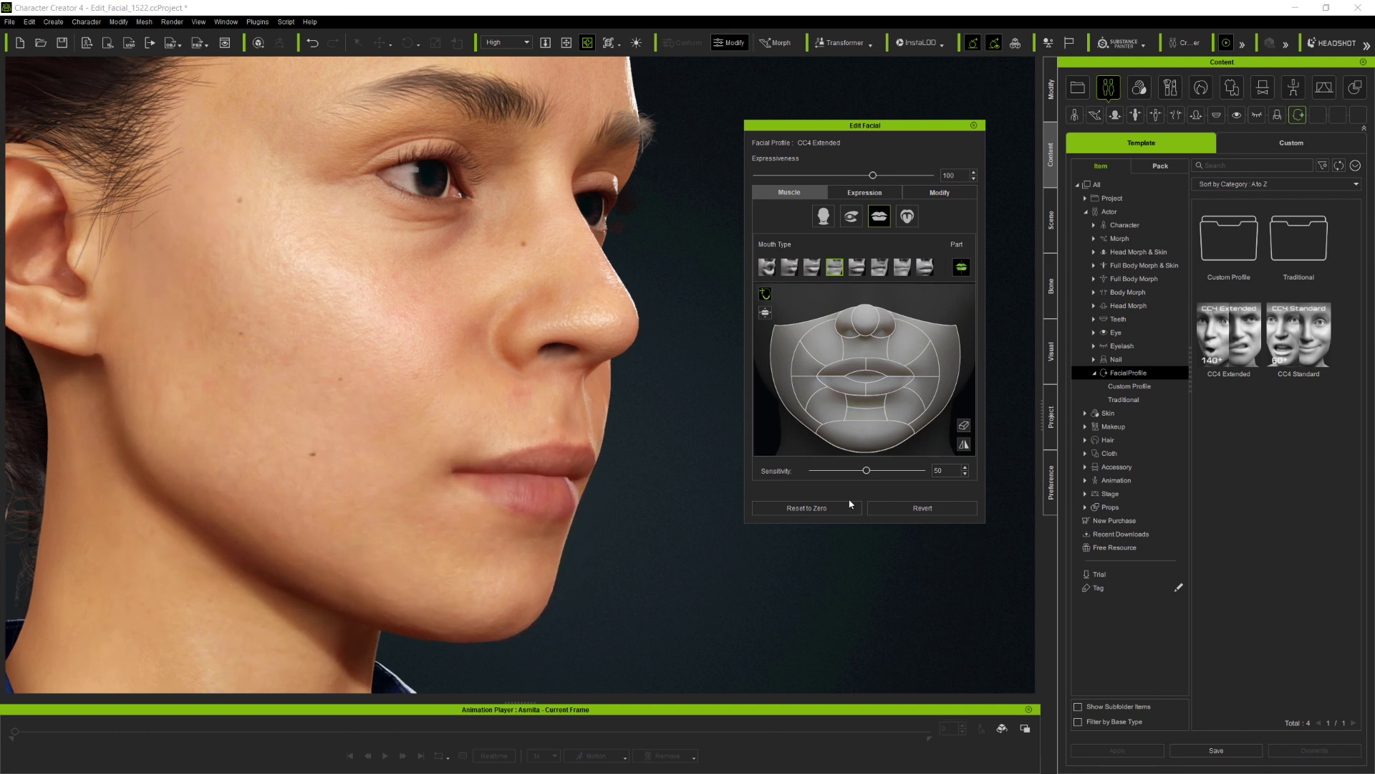
{"action": "left_click", "coordinate": [908, 216]}
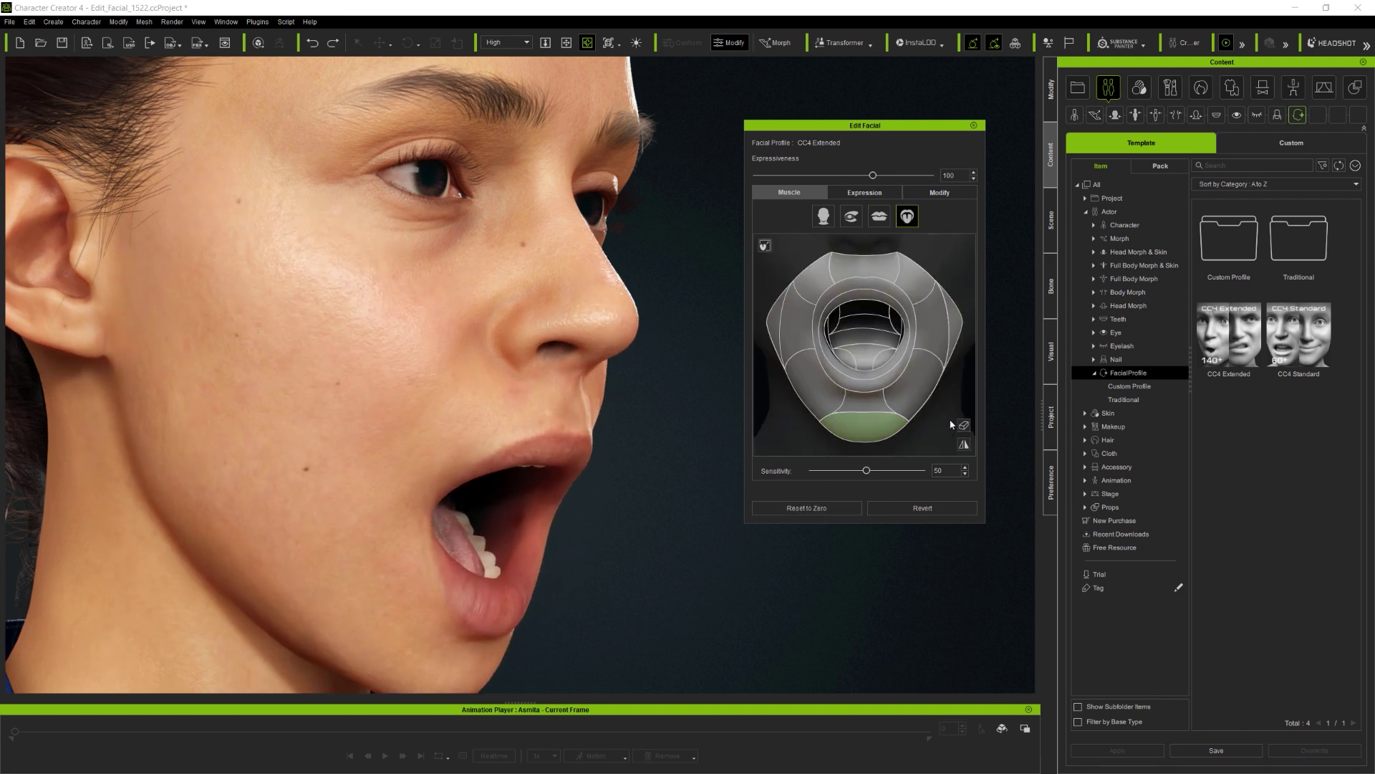
{"action": "left_click_drag", "start_coordinate": [950, 420], "coordinate": [948, 401]}
{"action": "left_click_drag", "start_coordinate": [866, 308], "coordinate": [966, 328]}
{"action": "left_click_drag", "start_coordinate": [688, 400], "coordinate": [674, 401]}
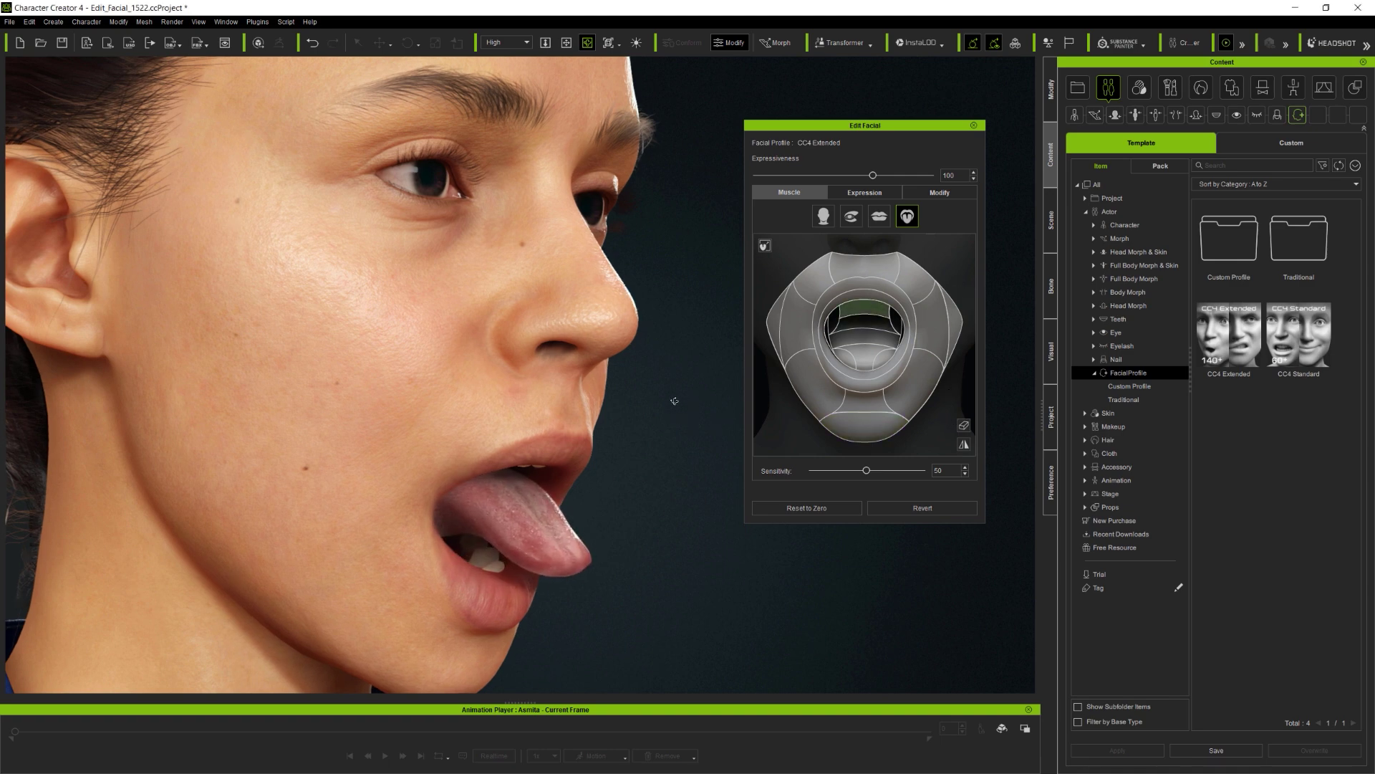
{"action": "right_click_drag", "start_coordinate": [674, 402], "coordinate": [577, 390]}
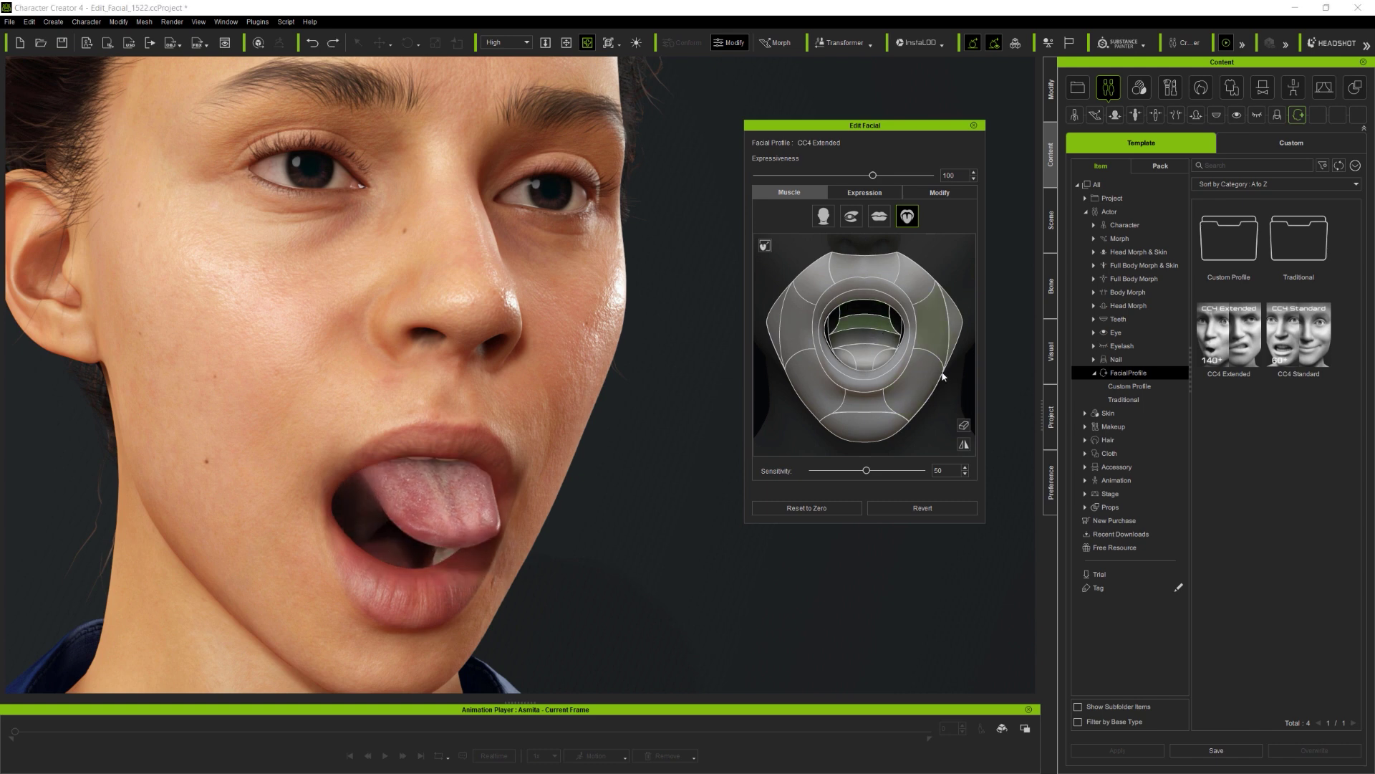
Reshape the extended tongue and curl its tip, undo the last tongue change, and adjust the mouth muscles in profile.
{"action": "left_click_drag", "start_coordinate": [943, 375], "coordinate": [972, 369]}
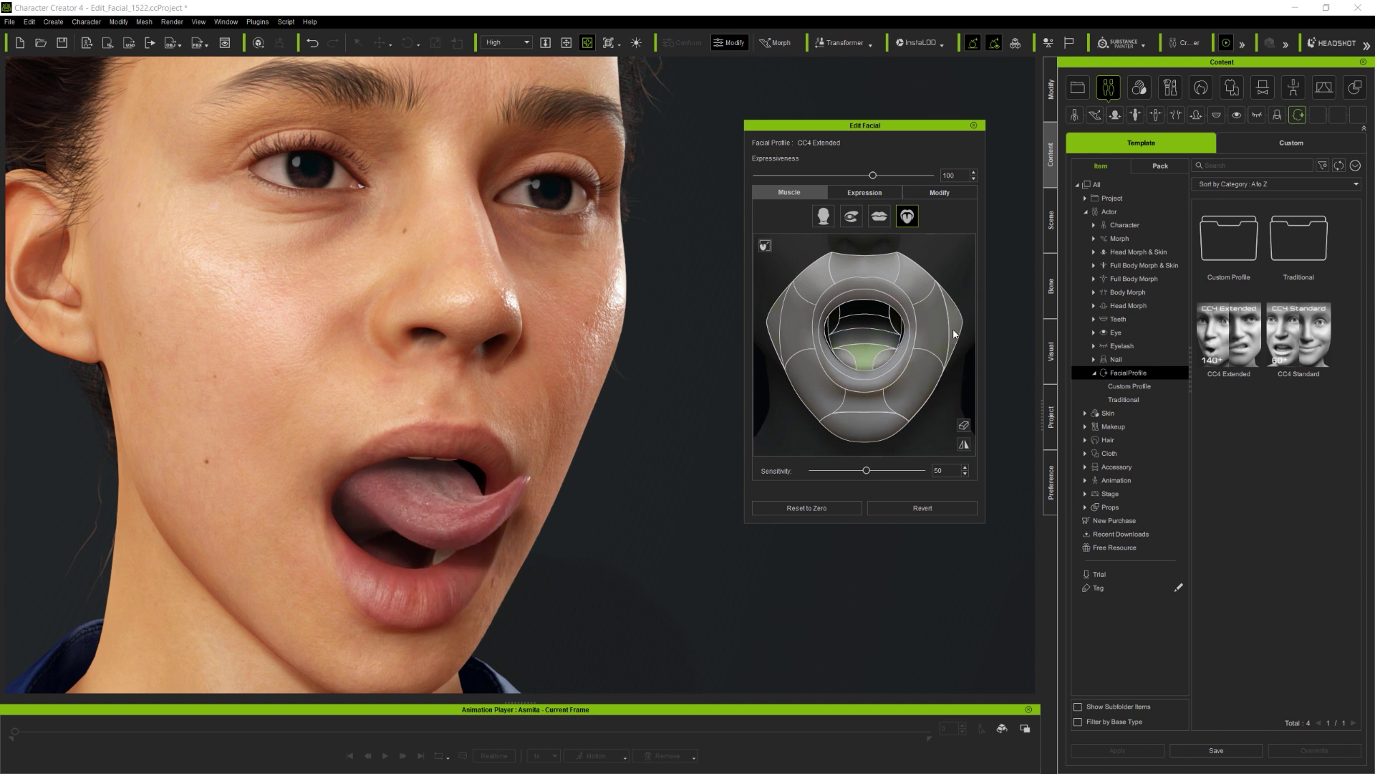
{"action": "left_click_drag", "start_coordinate": [953, 334], "coordinate": [931, 315]}
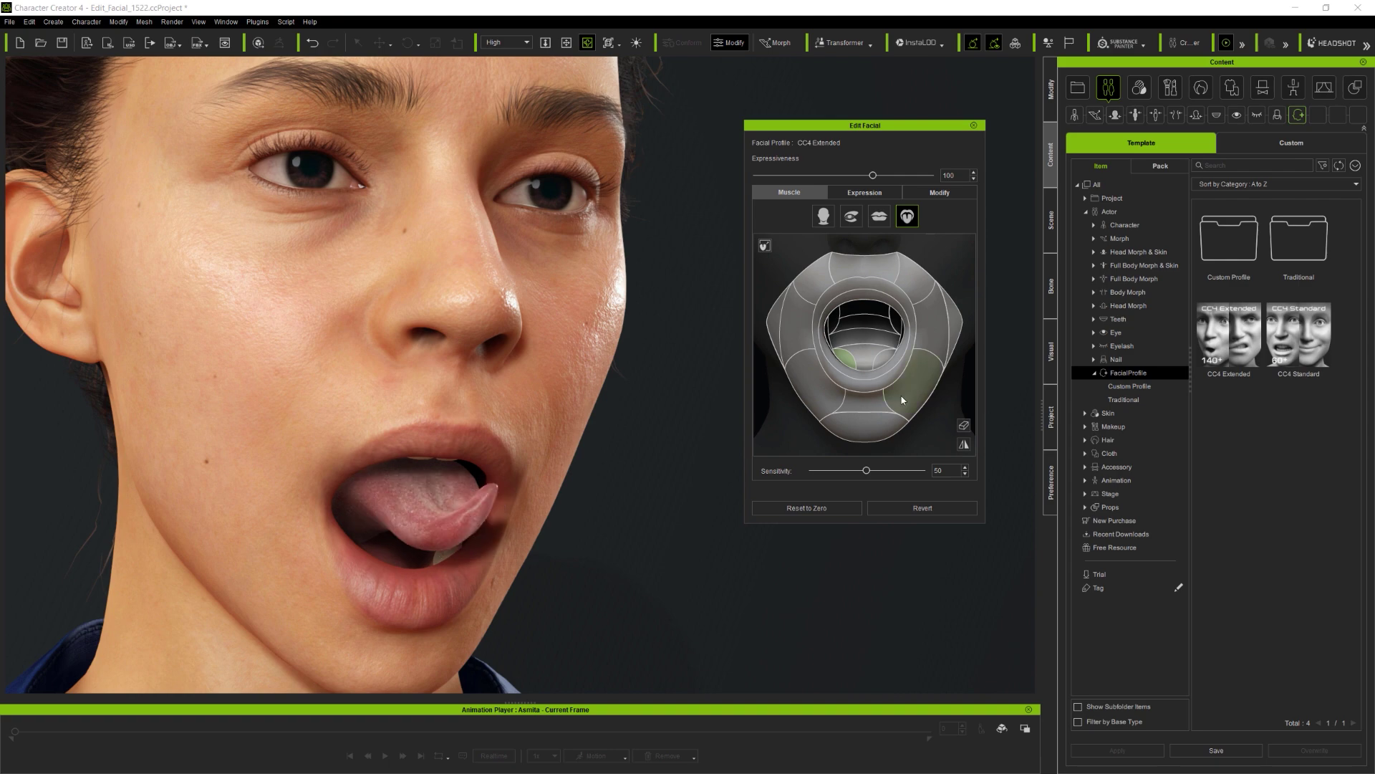
{"action": "key", "text": "ctrl+z"}
{"action": "left_click_drag", "start_coordinate": [605, 507], "coordinate": [823, 509]}
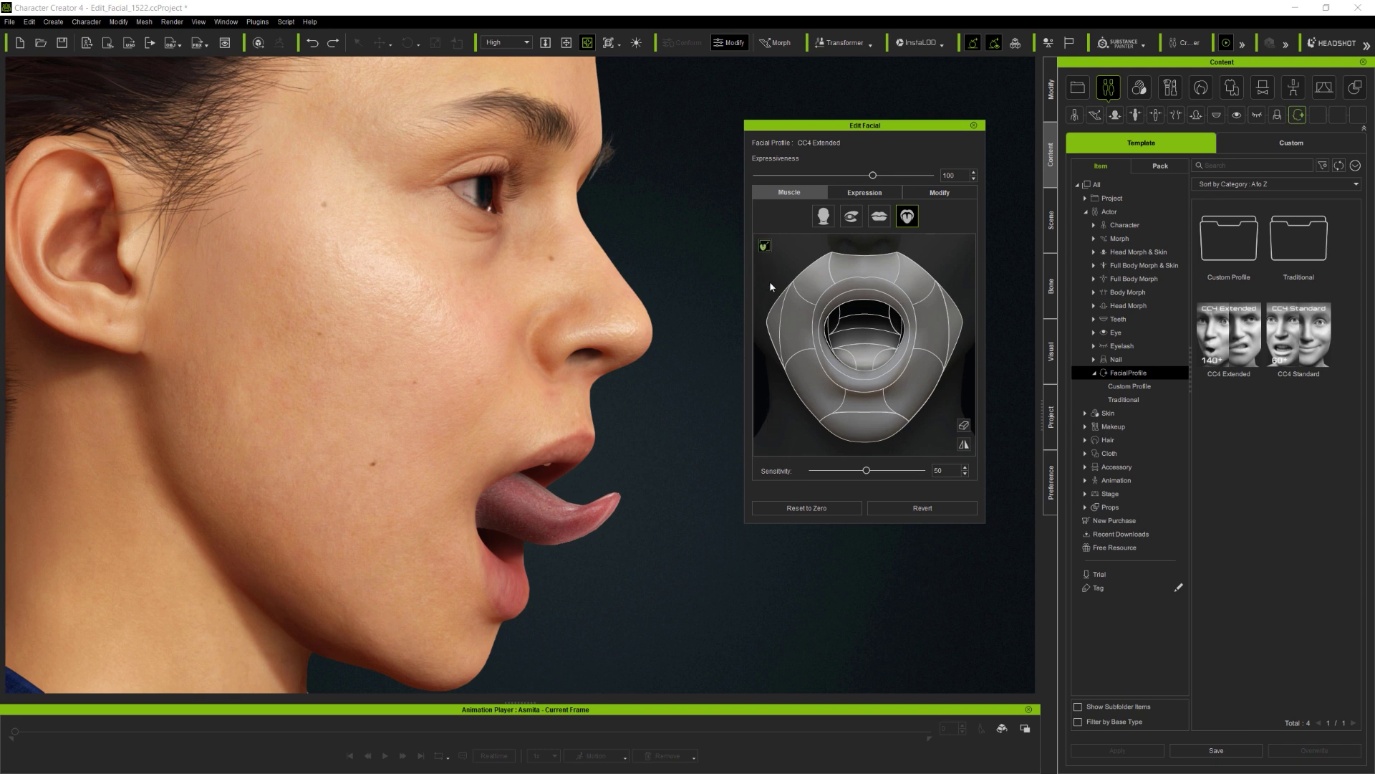
{"action": "left_click_drag", "start_coordinate": [777, 411], "coordinate": [810, 360]}
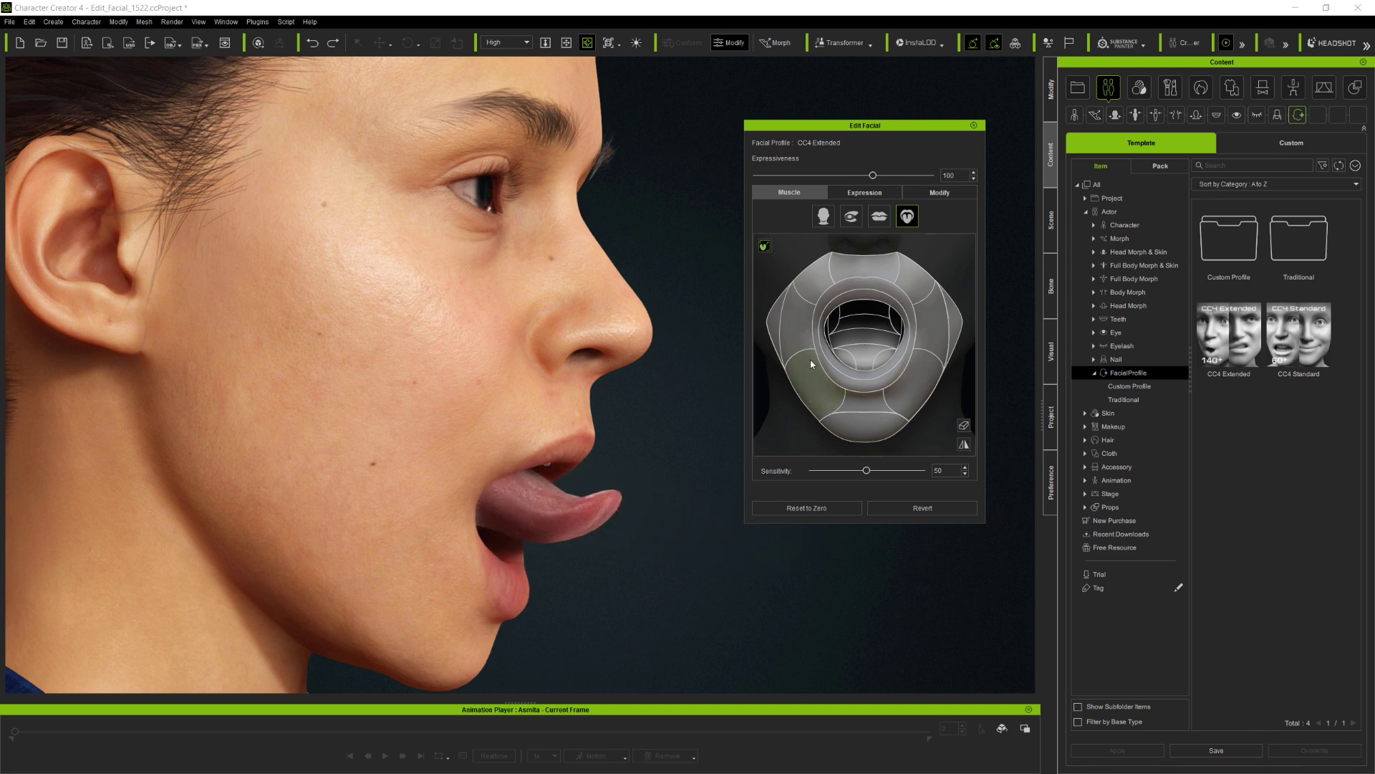
Viewing the face from the front, try pulling the extended tongue back into the open mouth with the inner-mouth muscle controls.
{"action": "left_click_drag", "start_coordinate": [713, 479], "coordinate": [517, 470]}
{"action": "right_click_drag", "start_coordinate": [517, 471], "coordinate": [686, 446]}
{"action": "left_click_drag", "start_coordinate": [799, 410], "coordinate": [773, 512]}
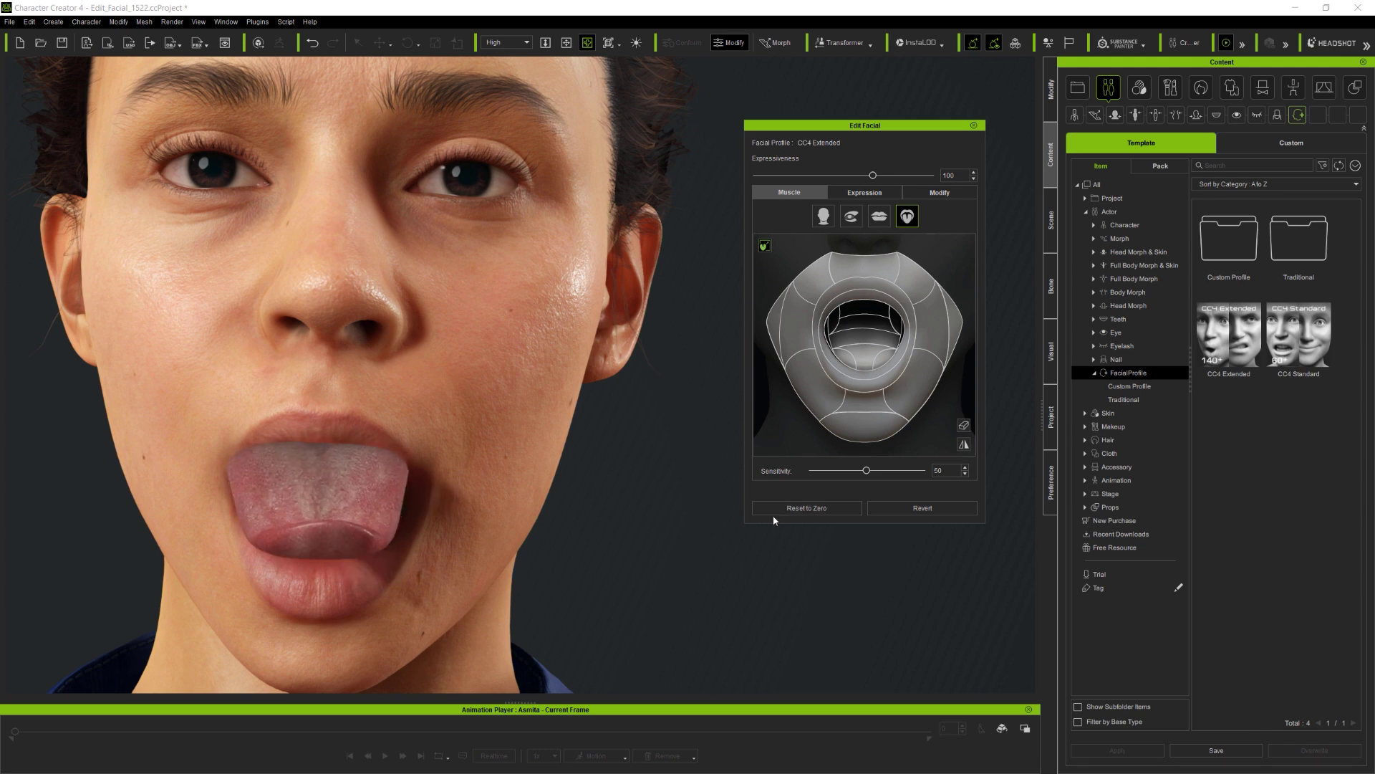
{"action": "left_click", "coordinate": [870, 319]}
{"action": "left_click_drag", "start_coordinate": [782, 397], "coordinate": [775, 413]}
Turn off the mode toggle in the inner-mouth muscle view, try moving the tongue out and in, and reset the face to zero.
{"action": "left_click", "coordinate": [764, 247]}
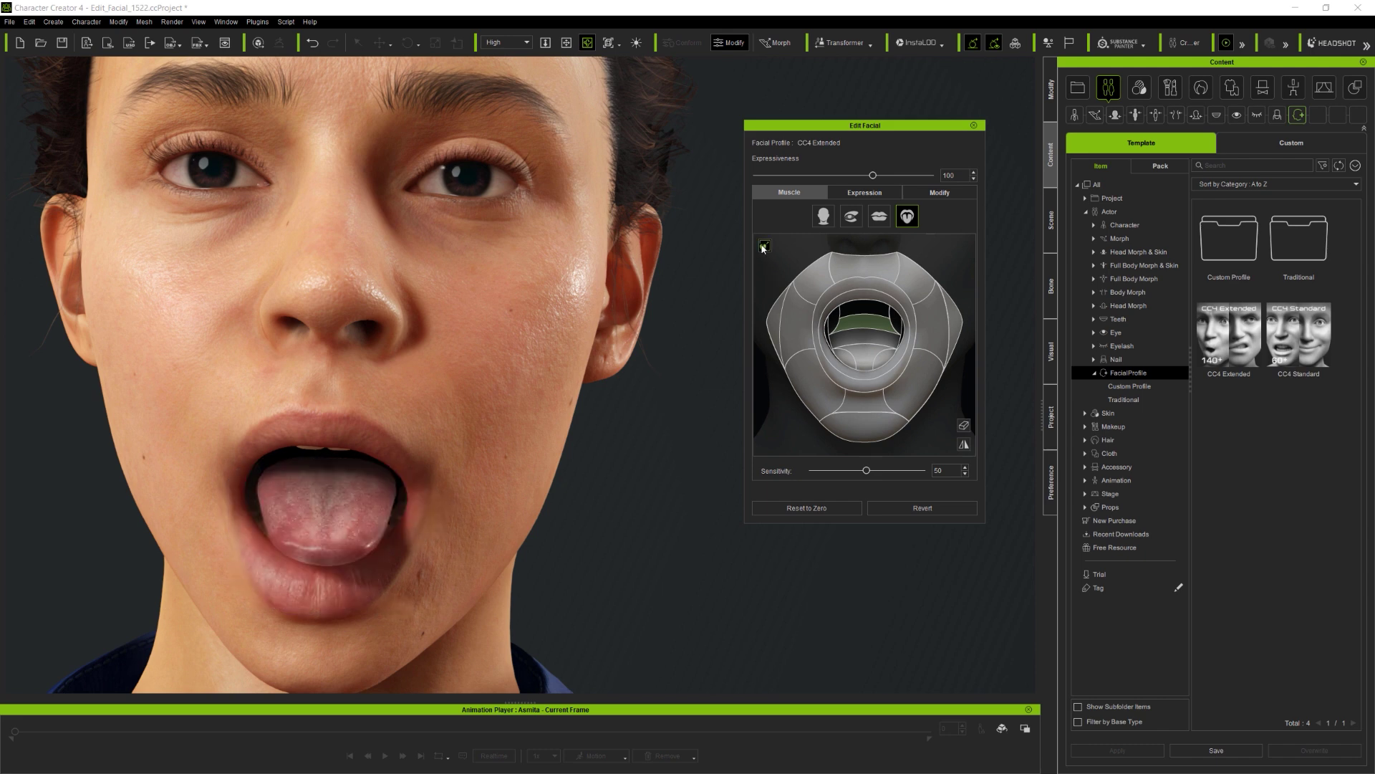
{"action": "scroll", "coordinate": [863, 325], "scroll_direction": "up", "scroll_amount": 3}
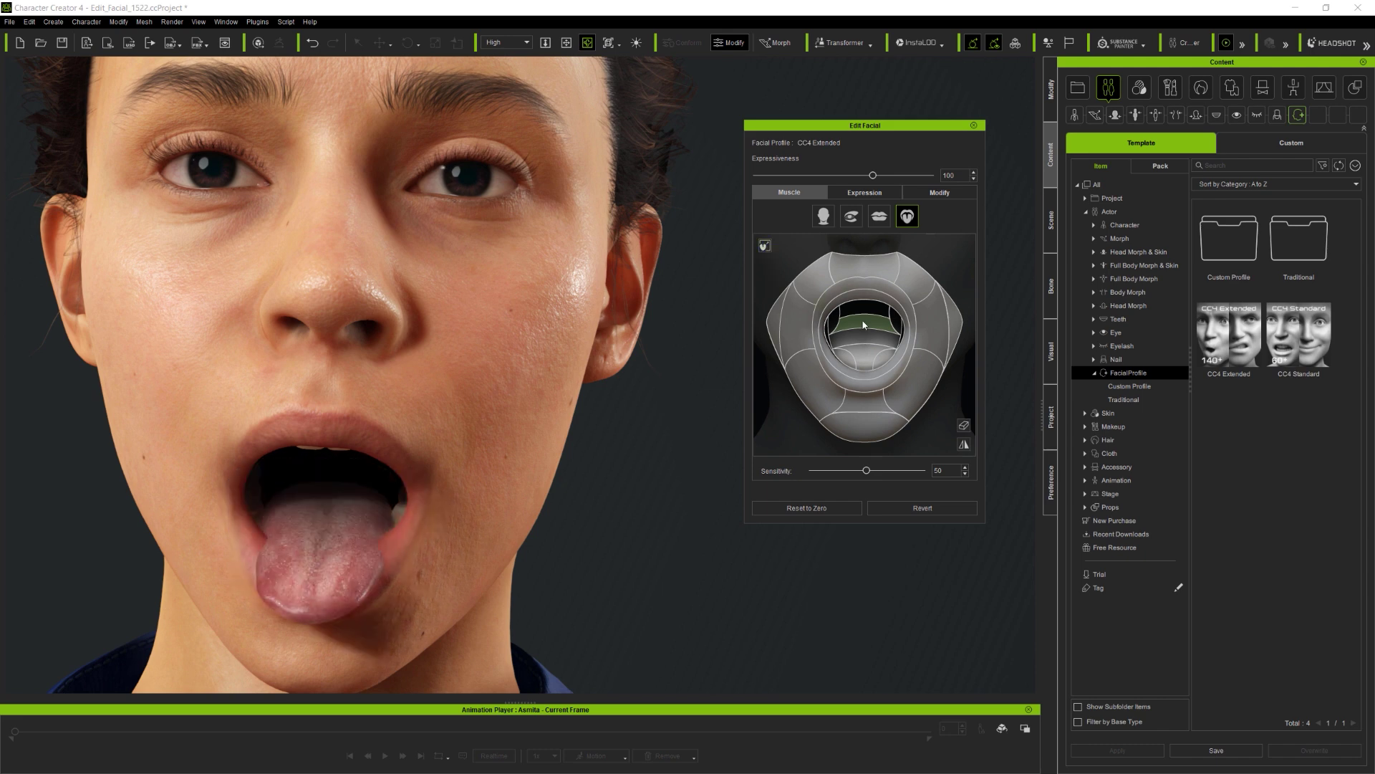
{"action": "scroll", "coordinate": [868, 310], "scroll_direction": "down", "scroll_amount": 3}
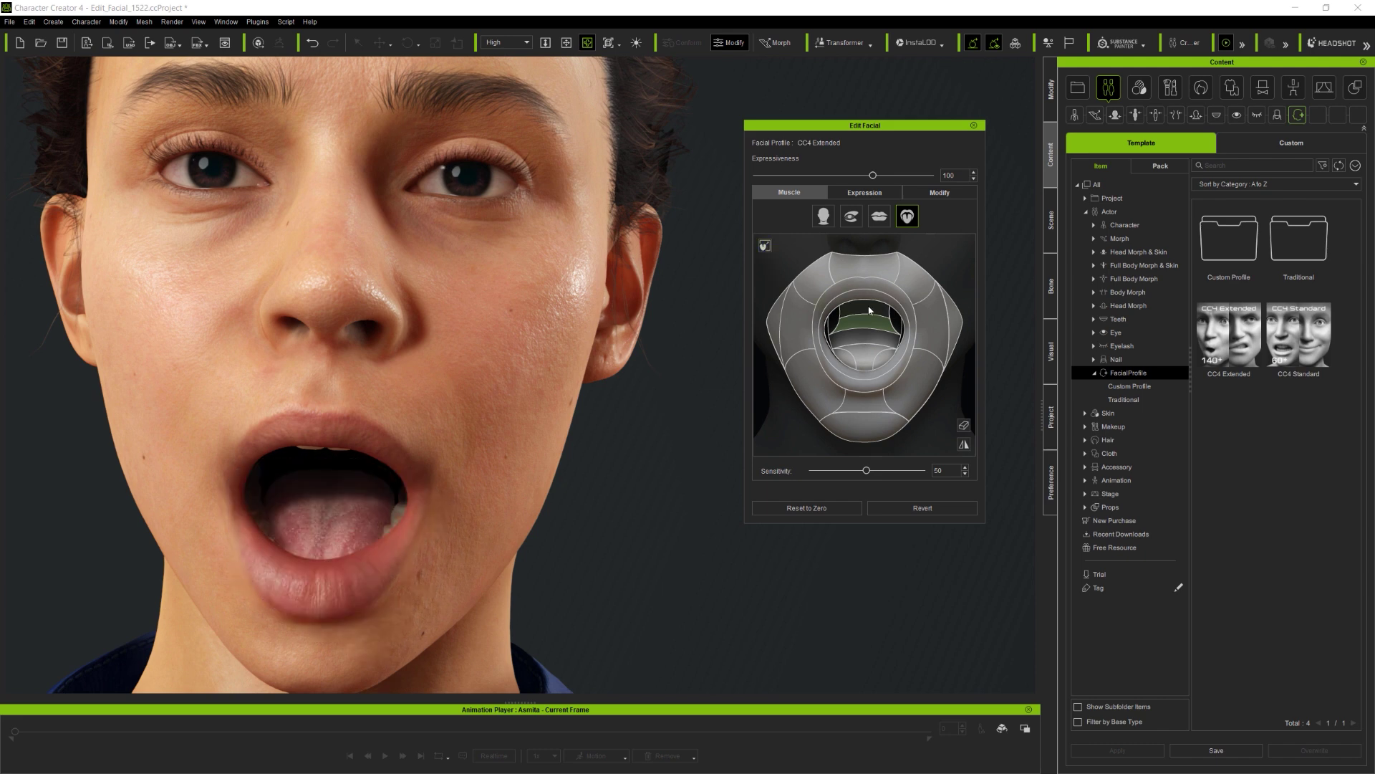
{"action": "left_click", "coordinate": [812, 510]}
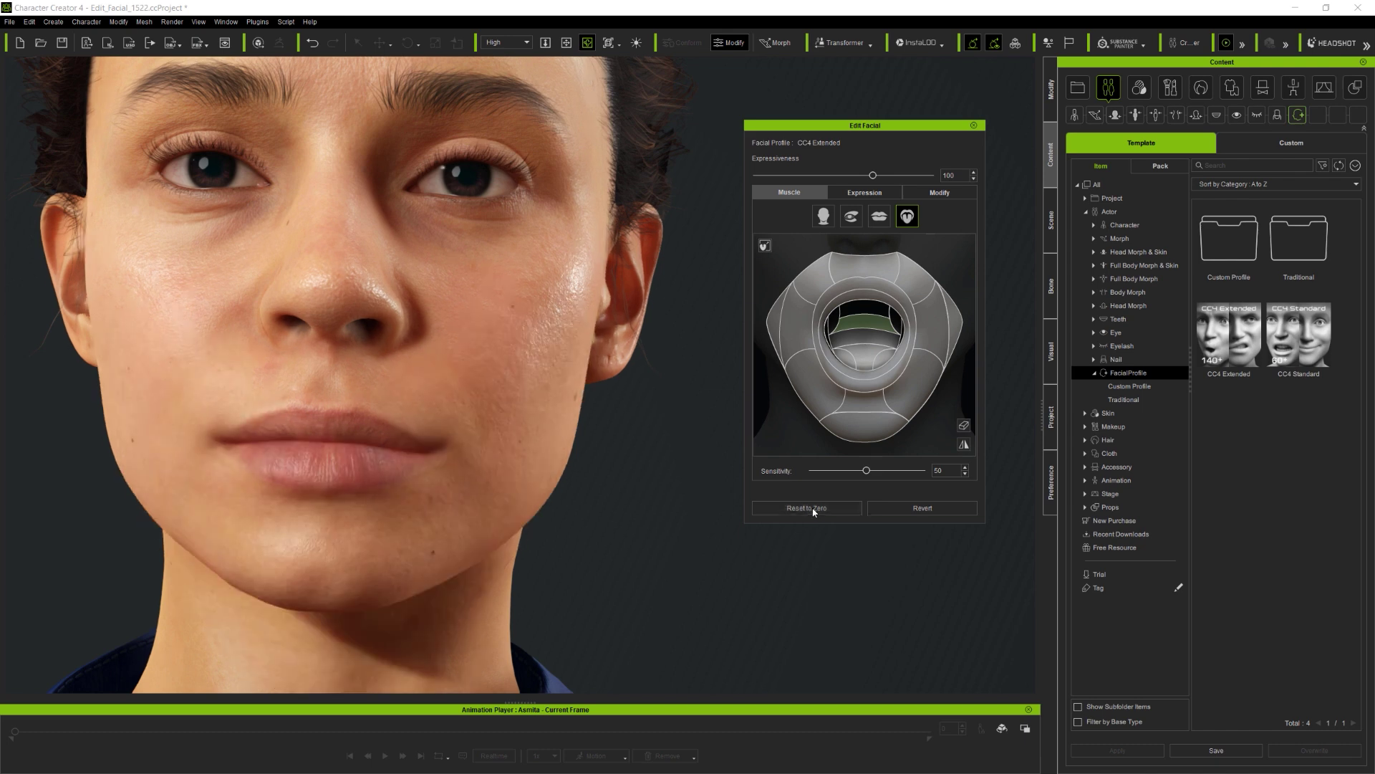
Cycle back through the mouth and eye muscle controls to the full-face muscle controls.
{"action": "left_click", "coordinate": [881, 217]}
{"action": "left_click", "coordinate": [851, 216]}
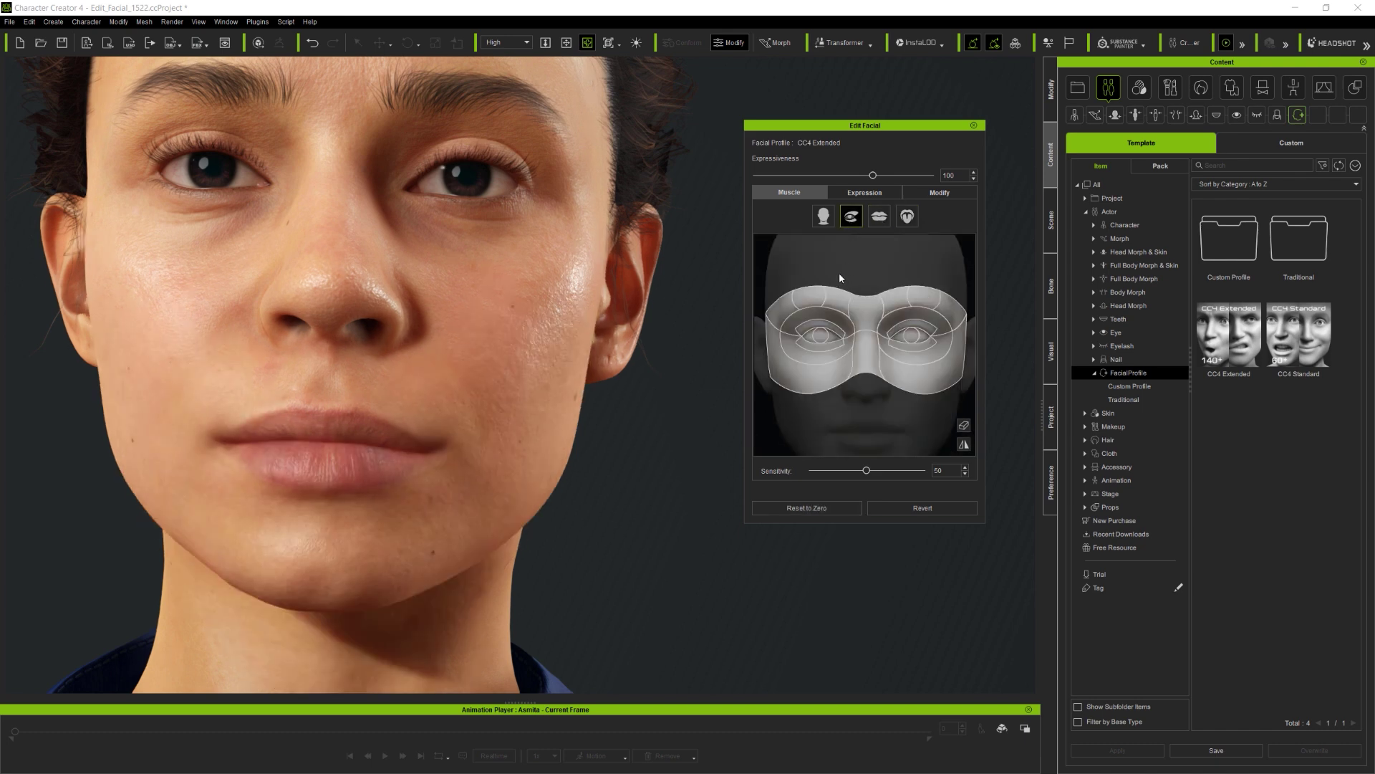
{"action": "left_click", "coordinate": [823, 216]}
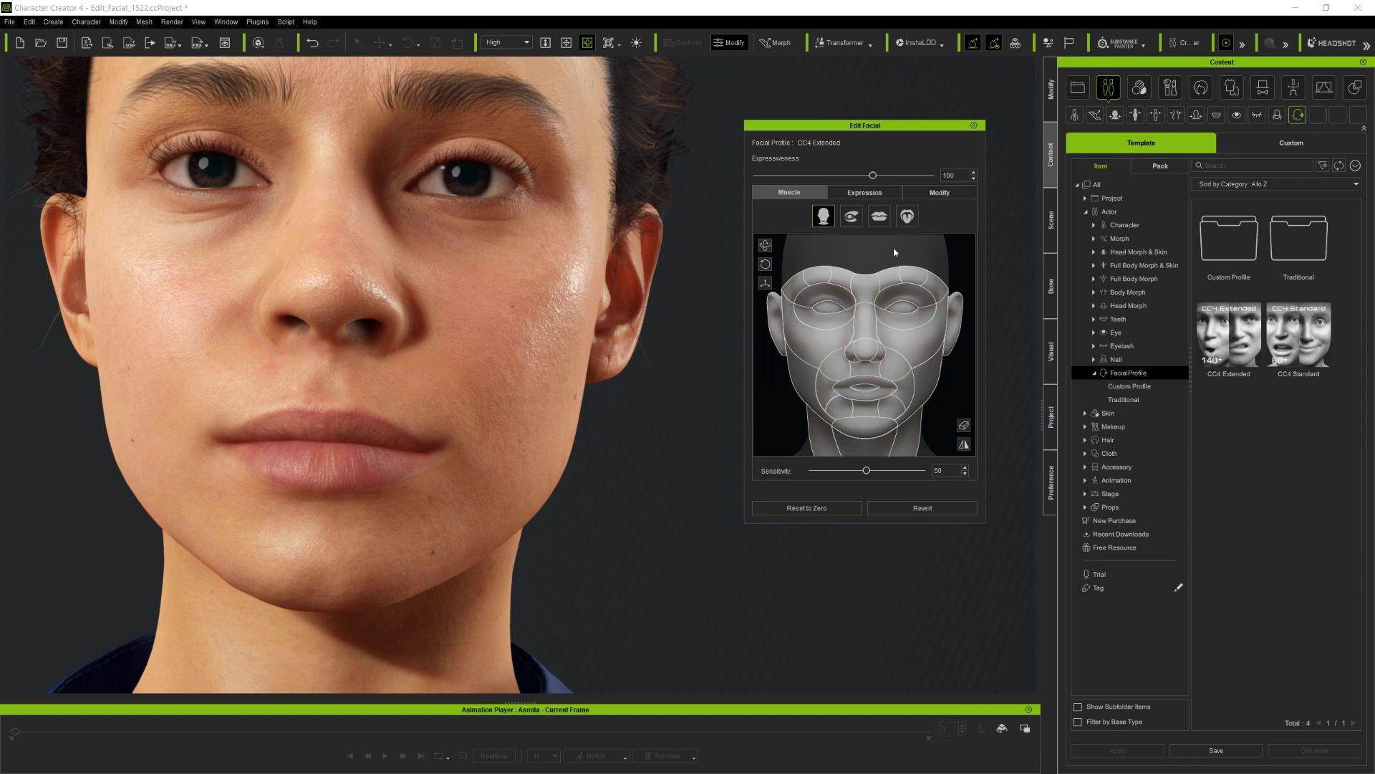
Open the facial expression presets, frame the whole head from the front, and look over the available expression styles.
{"action": "left_click", "coordinate": [872, 195]}
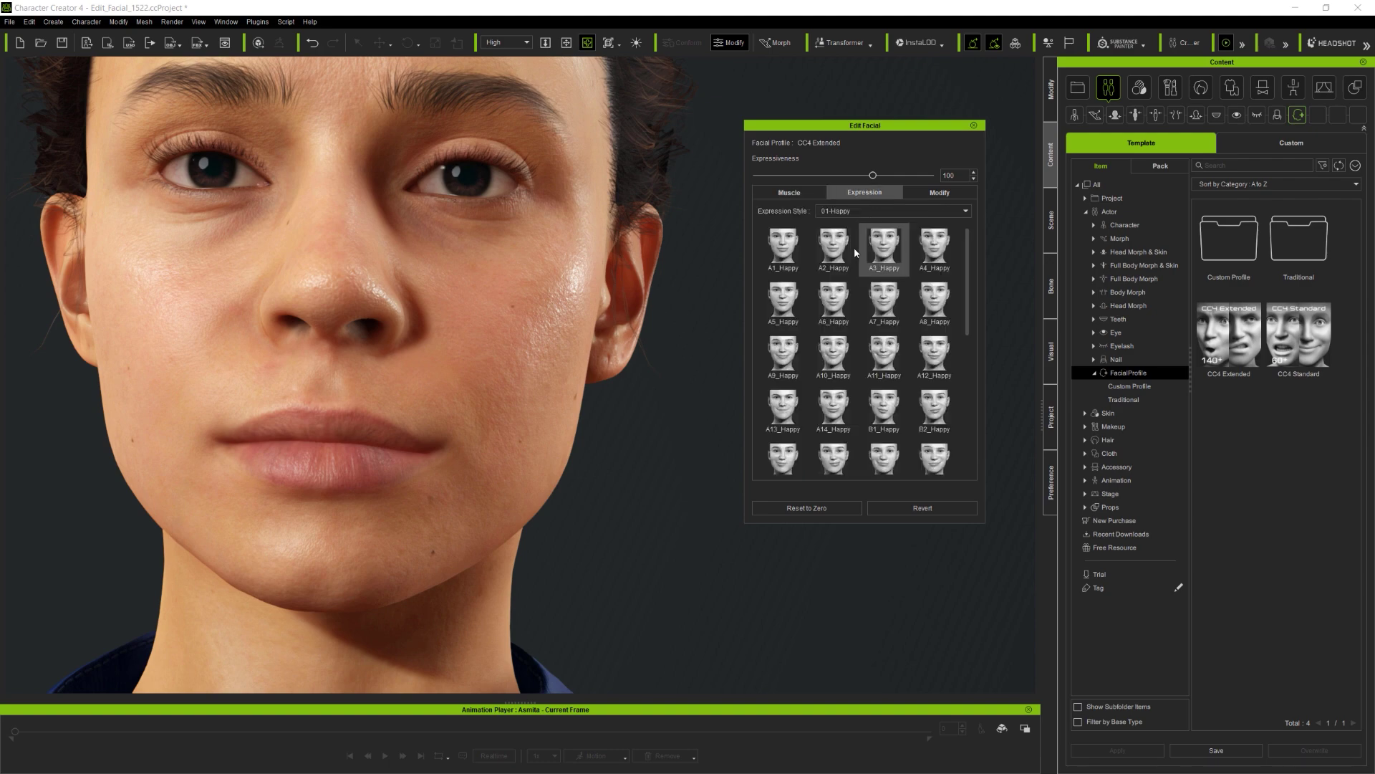
{"action": "scroll", "coordinate": [514, 389], "scroll_direction": "down", "scroll_amount": 5}
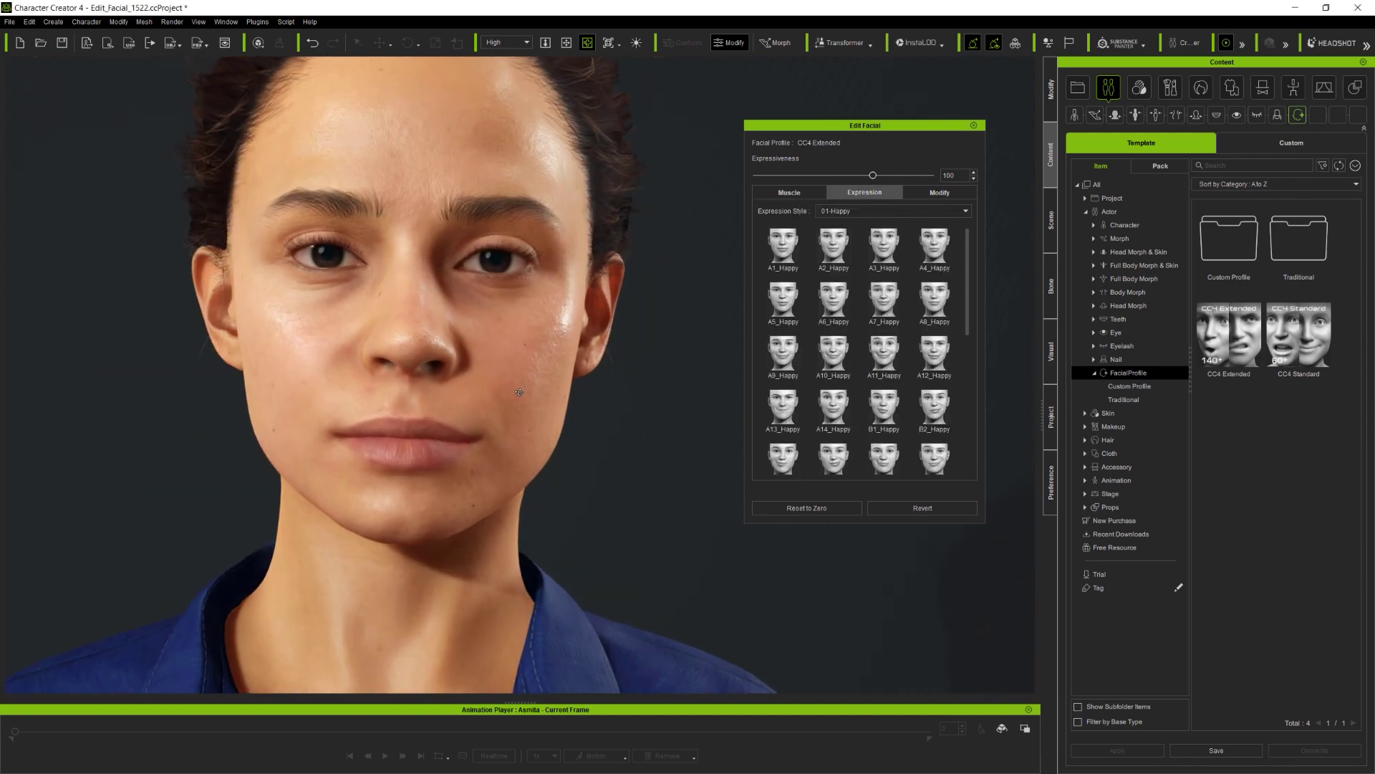
{"action": "right_click_drag", "start_coordinate": [566, 384], "coordinate": [543, 447]}
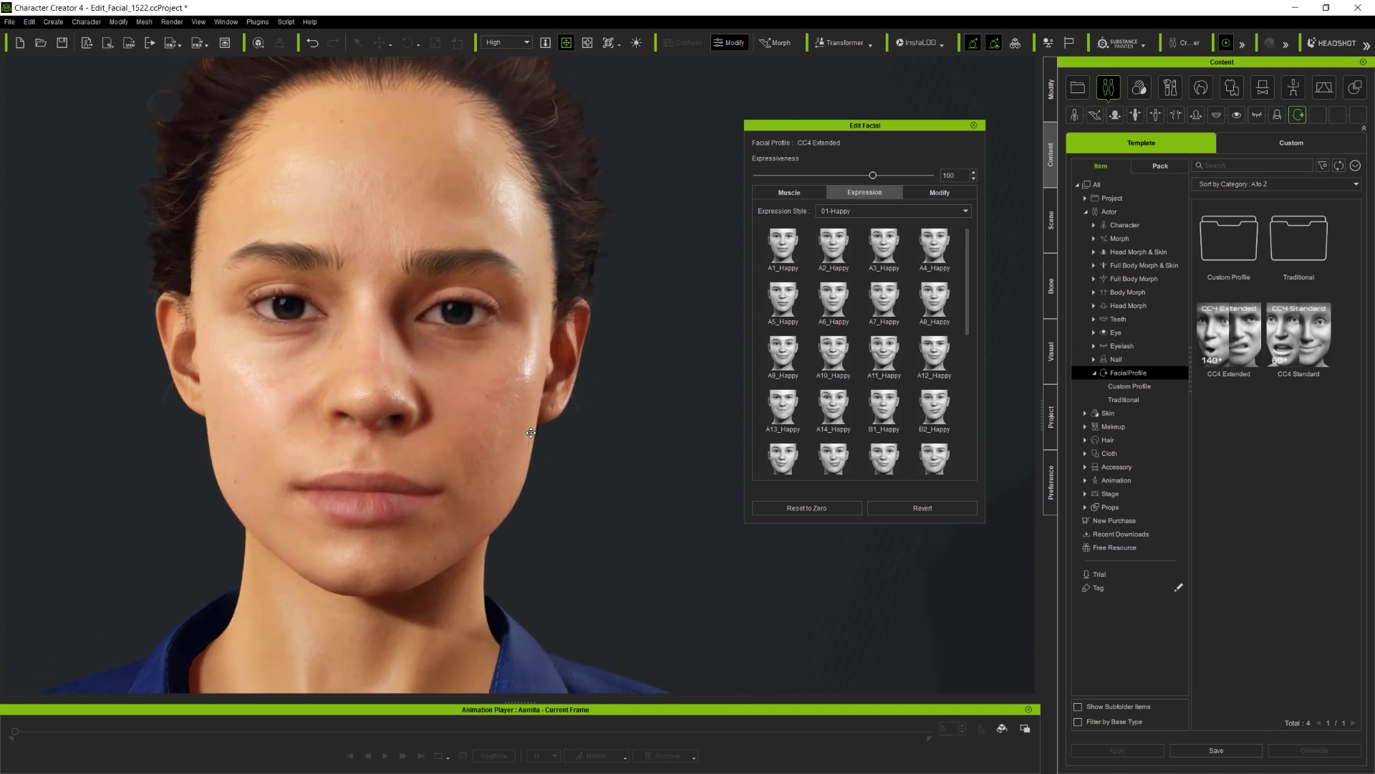
{"action": "left_click_drag", "start_coordinate": [544, 465], "coordinate": [556, 460]}
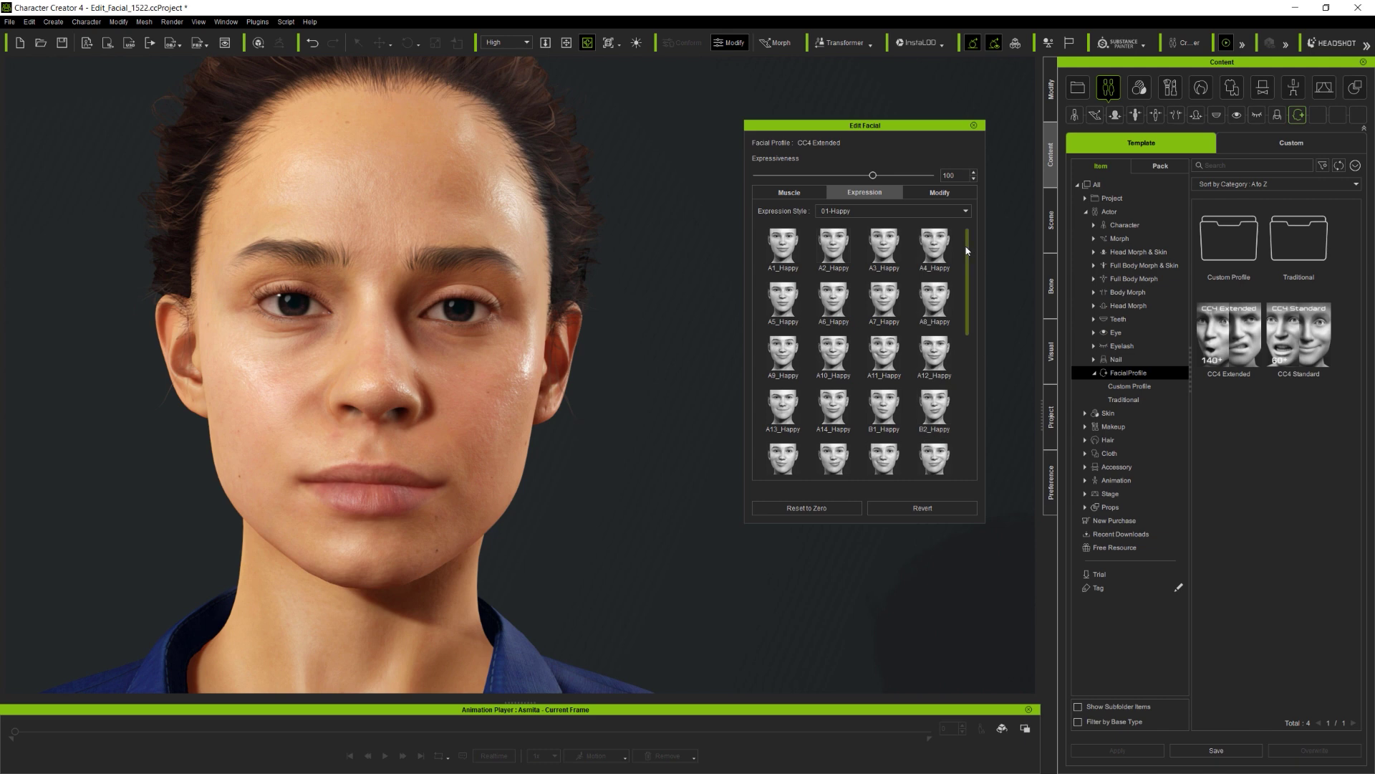
{"action": "mouse_move", "coordinate": [967, 250]}
{"action": "left_mouse_down"}
{"action": "mouse_move", "coordinate": [969, 390]}
{"action": "mouse_move", "coordinate": [970, 248]}
{"action": "left_mouse_up"}
{"action": "left_click", "coordinate": [966, 211]}
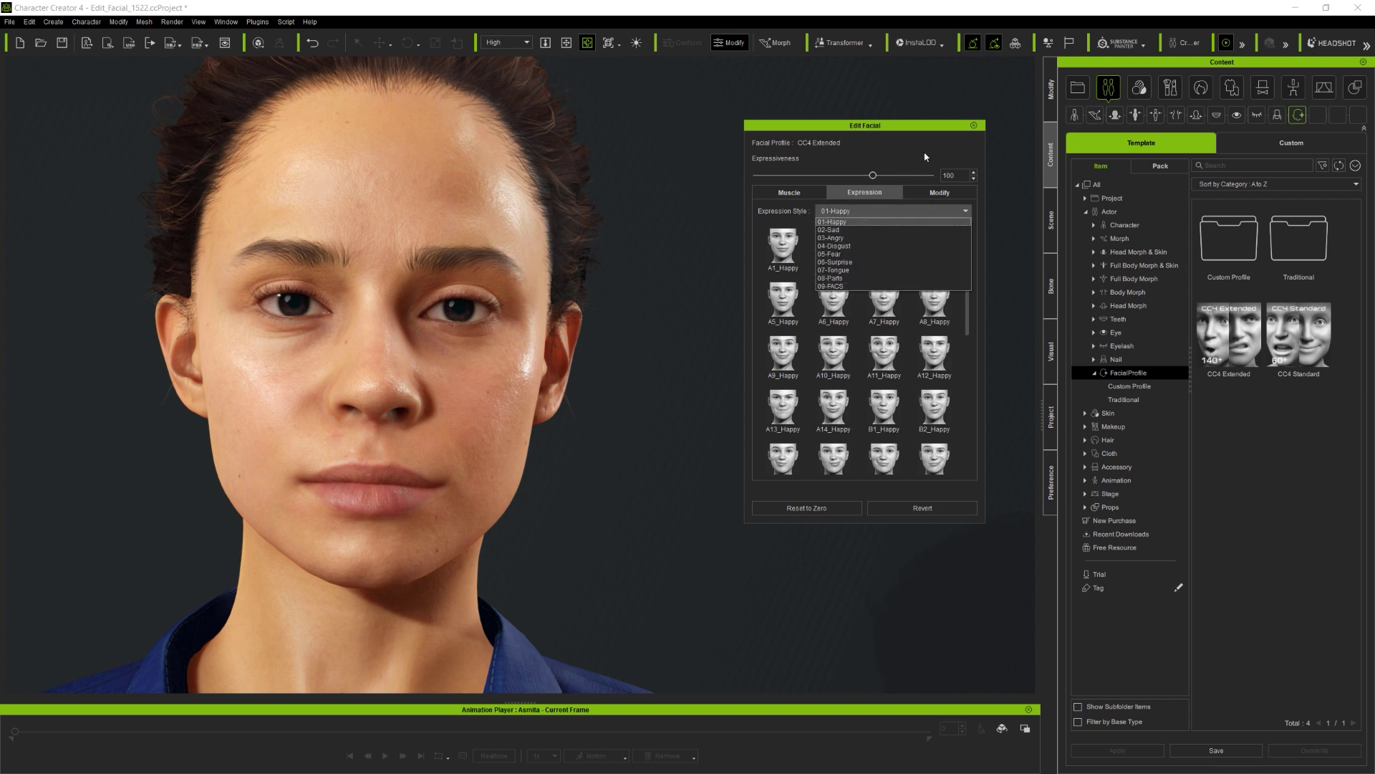
{"action": "left_click", "coordinate": [895, 198]}
Try the closed-mouth 01-Happy presets A1, A6, A9, A13 and B3 on the face.
{"action": "left_click", "coordinate": [783, 247]}
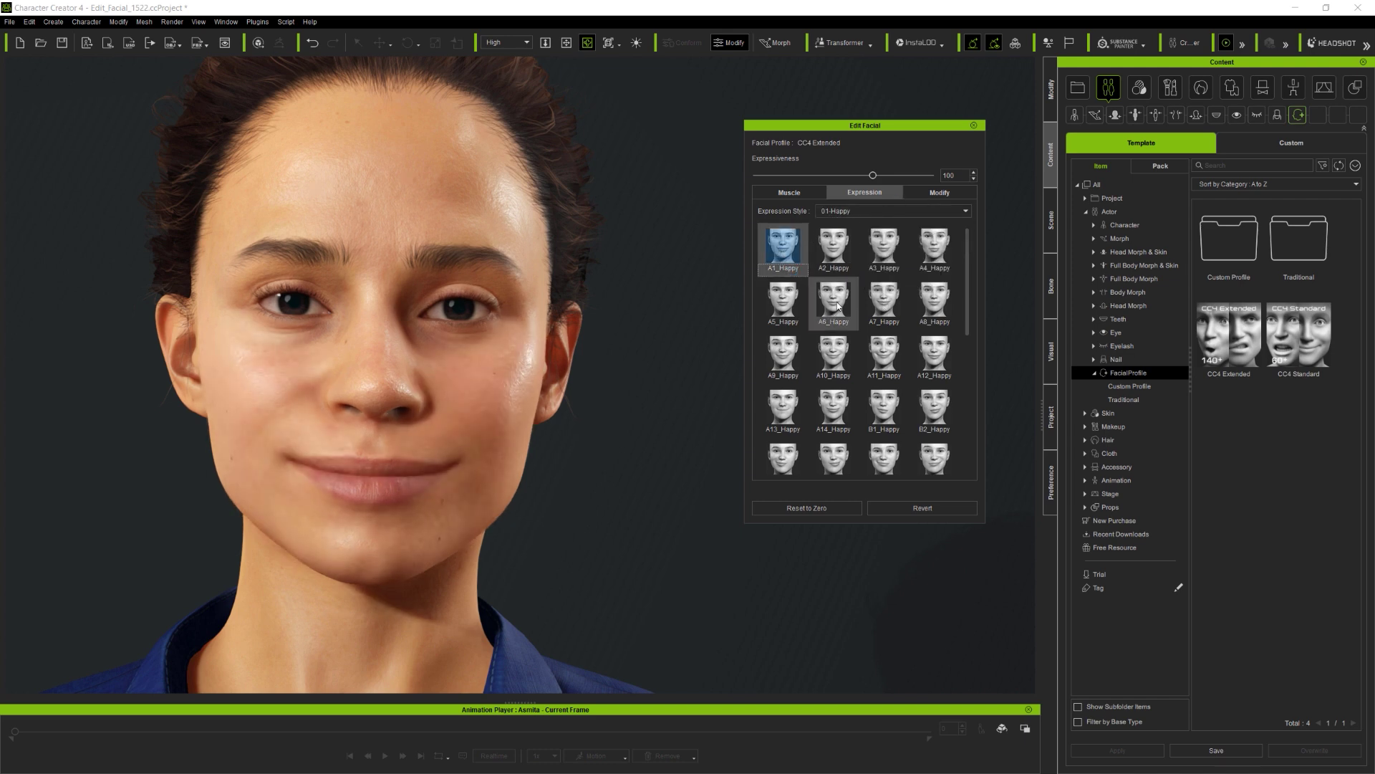
{"action": "left_click", "coordinate": [831, 300]}
{"action": "left_click", "coordinate": [783, 353]}
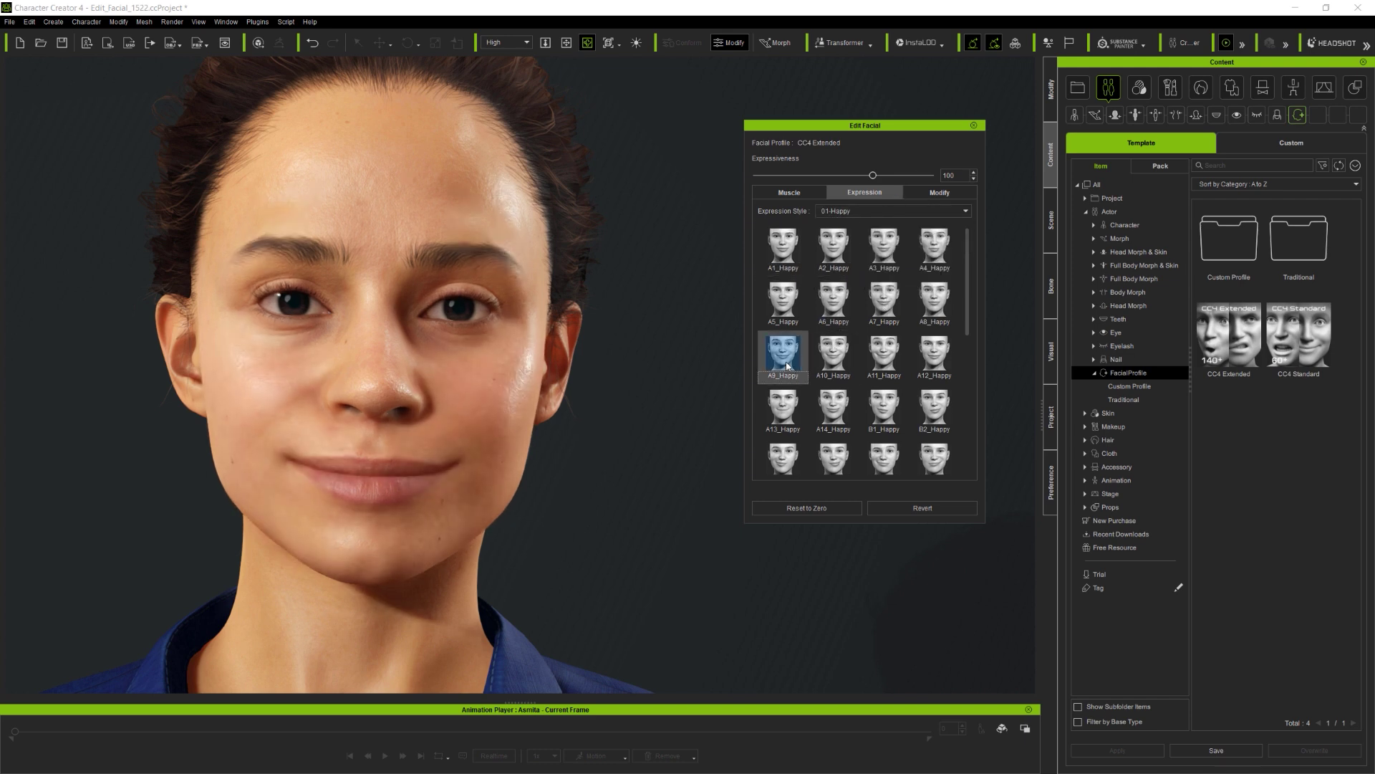
{"action": "left_click", "coordinate": [799, 430]}
{"action": "left_click", "coordinate": [792, 462]}
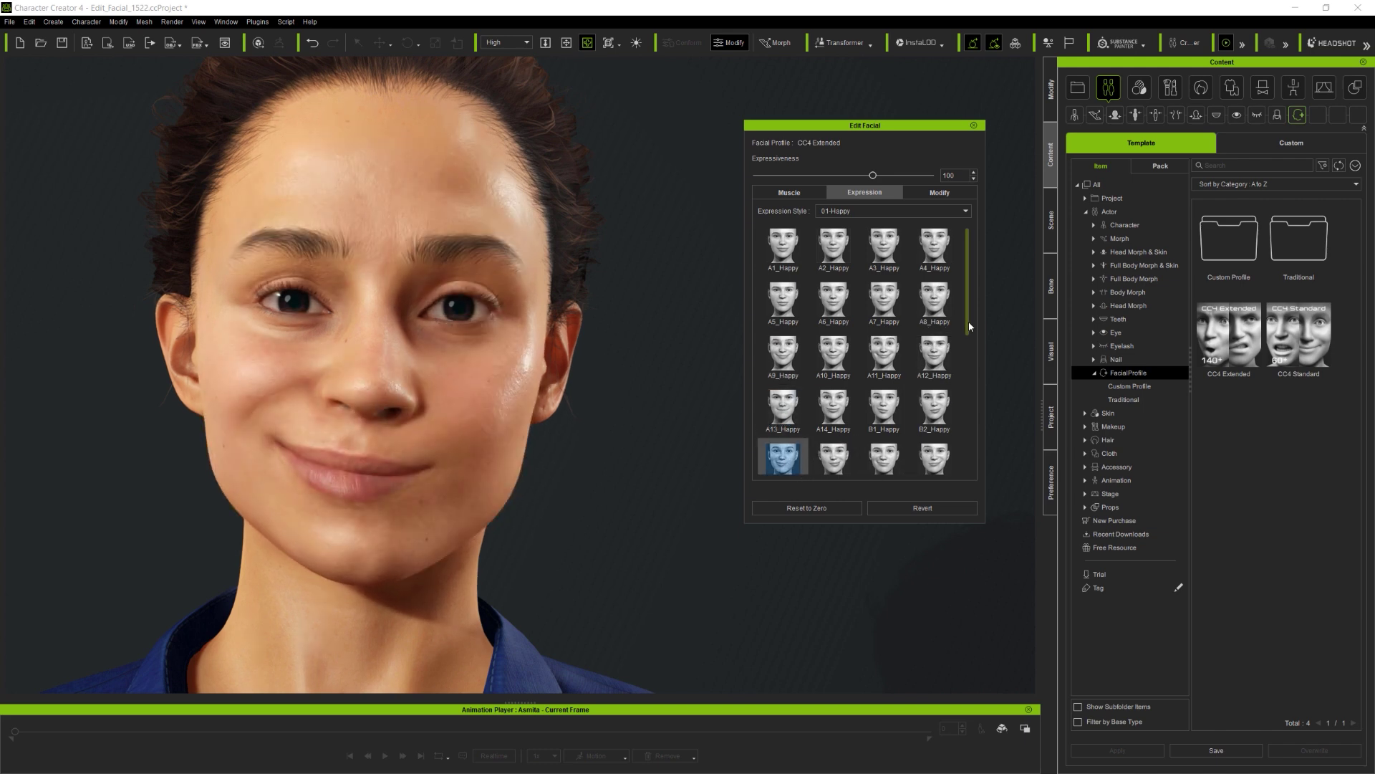
Try the stronger 01-Happy presets C2 and C7, and a wide toothy grin.
{"action": "left_click_drag", "start_coordinate": [969, 326], "coordinate": [967, 396]}
{"action": "left_click", "coordinate": [844, 370]}
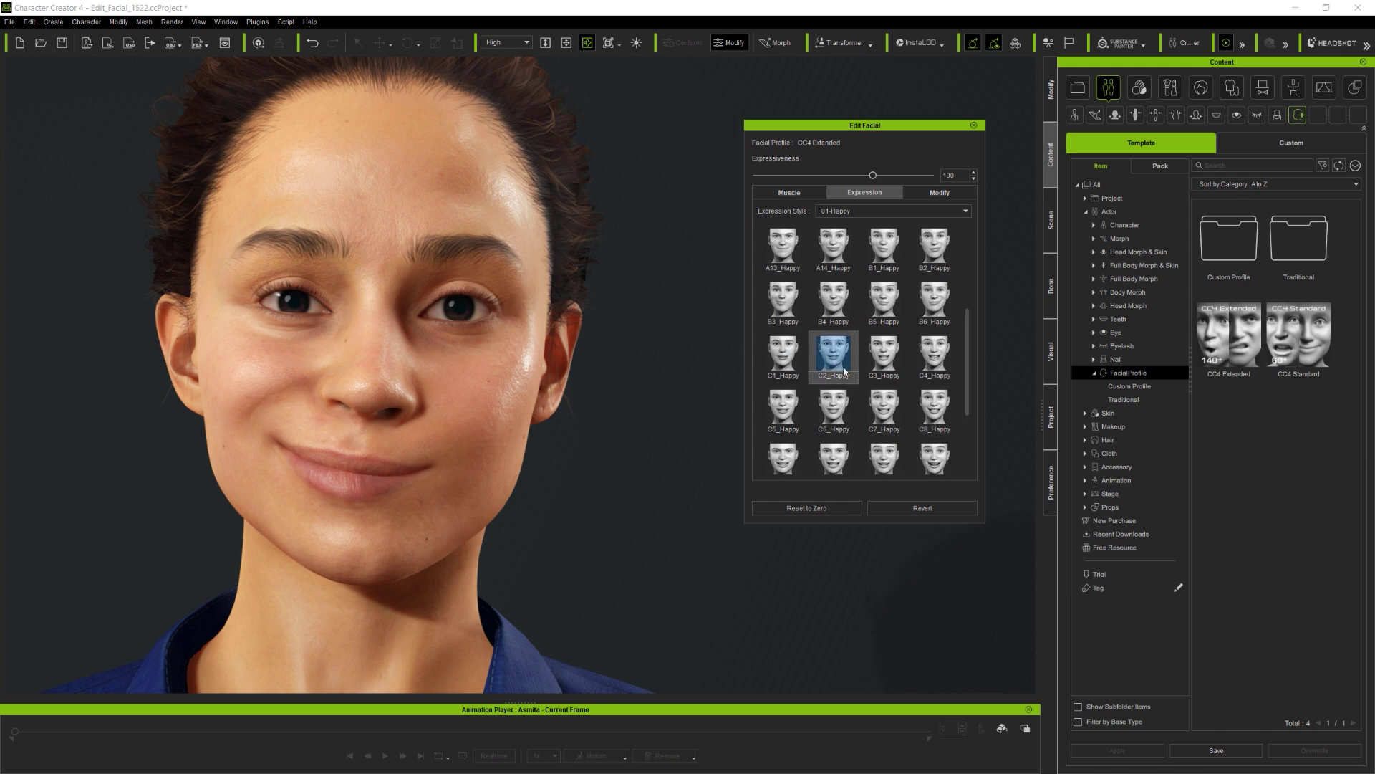
{"action": "left_click", "coordinate": [892, 414]}
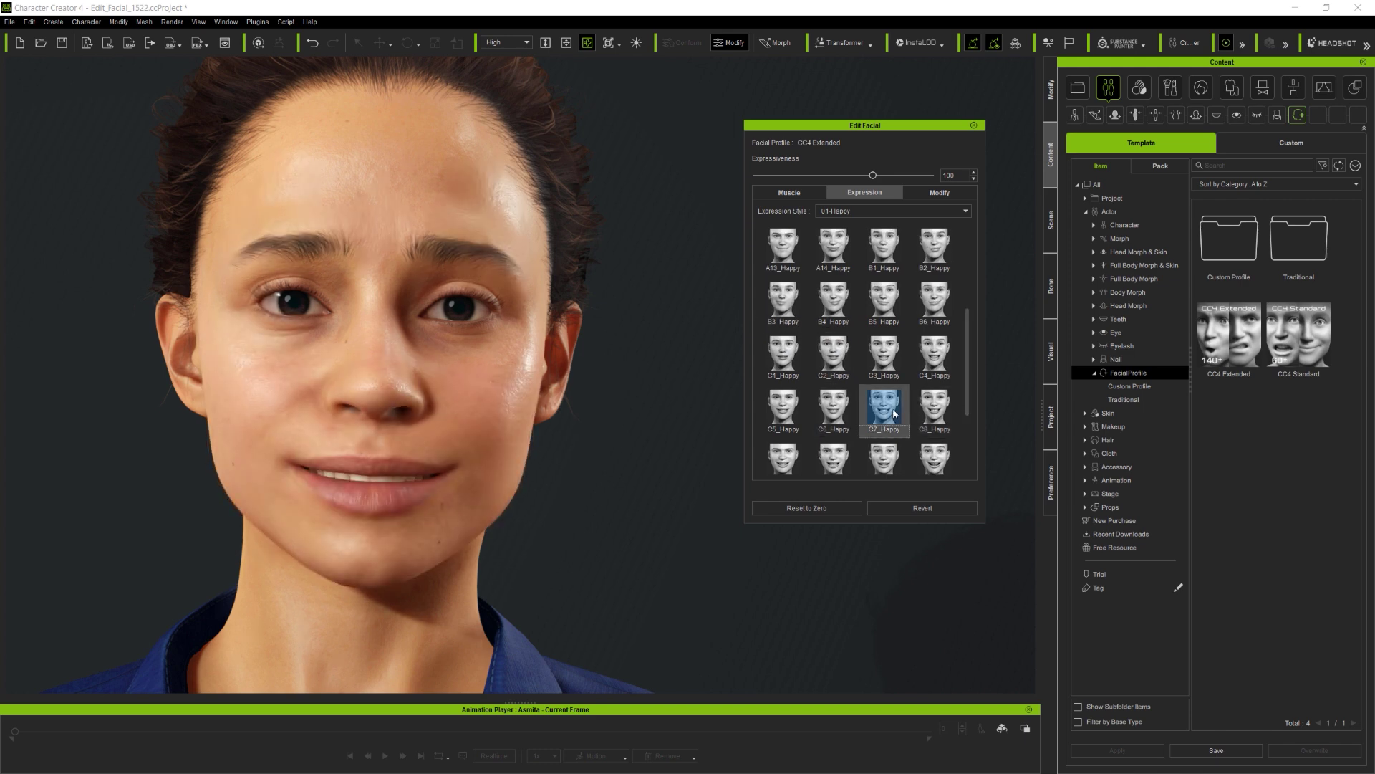
{"action": "left_click", "coordinate": [833, 462]}
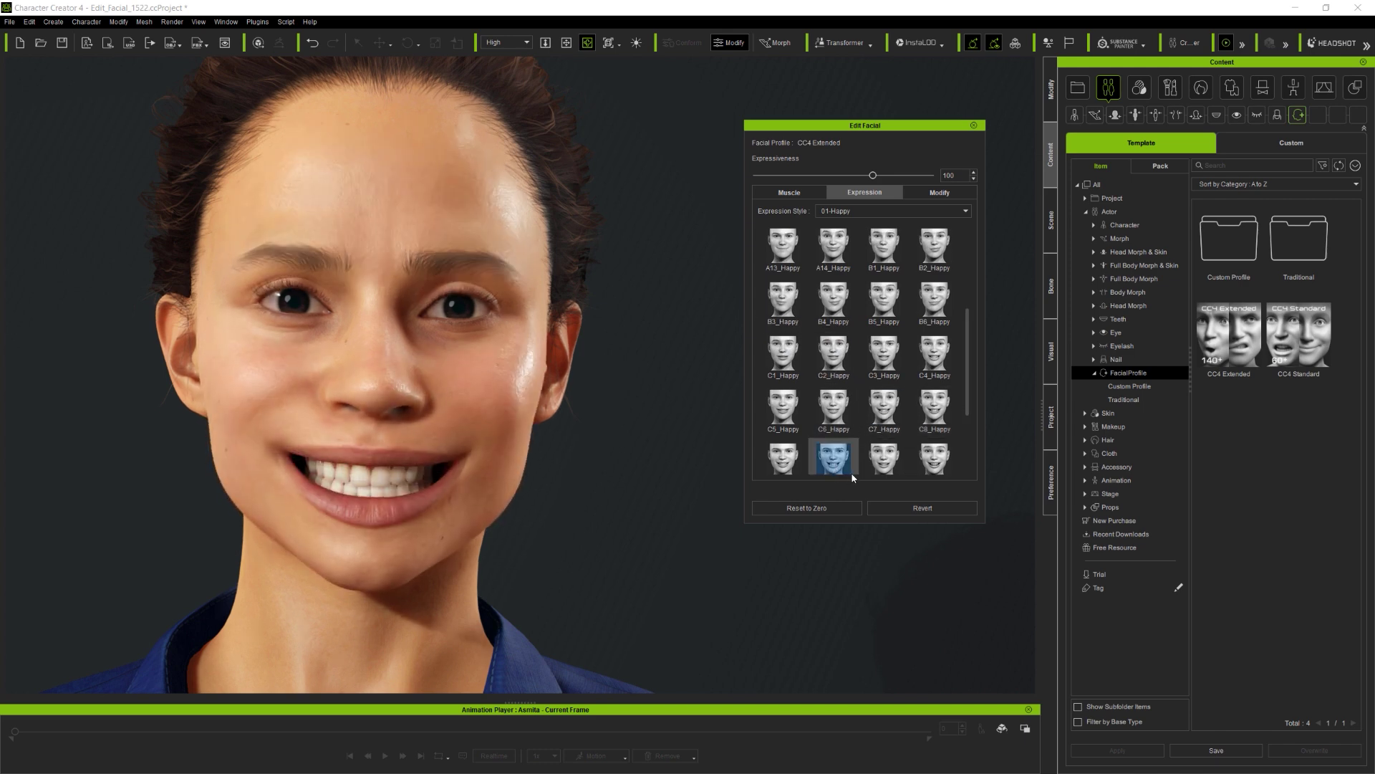
Switch the expression style to 02-Sad and try the B4, B5, C3, D3 and D8 presets.
{"action": "left_click", "coordinate": [905, 210]}
{"action": "left_click", "coordinate": [893, 229]}
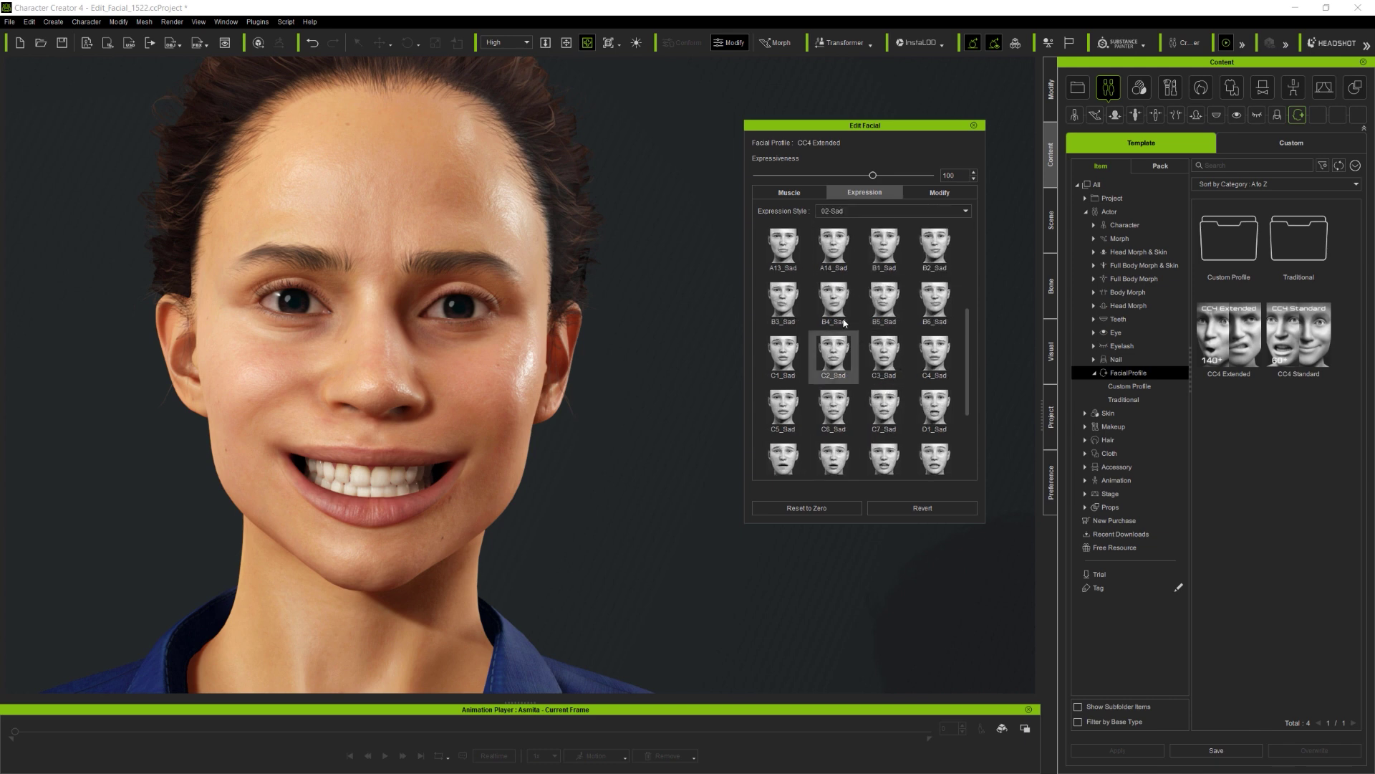
{"action": "left_click", "coordinate": [840, 312]}
{"action": "left_click", "coordinate": [884, 308]}
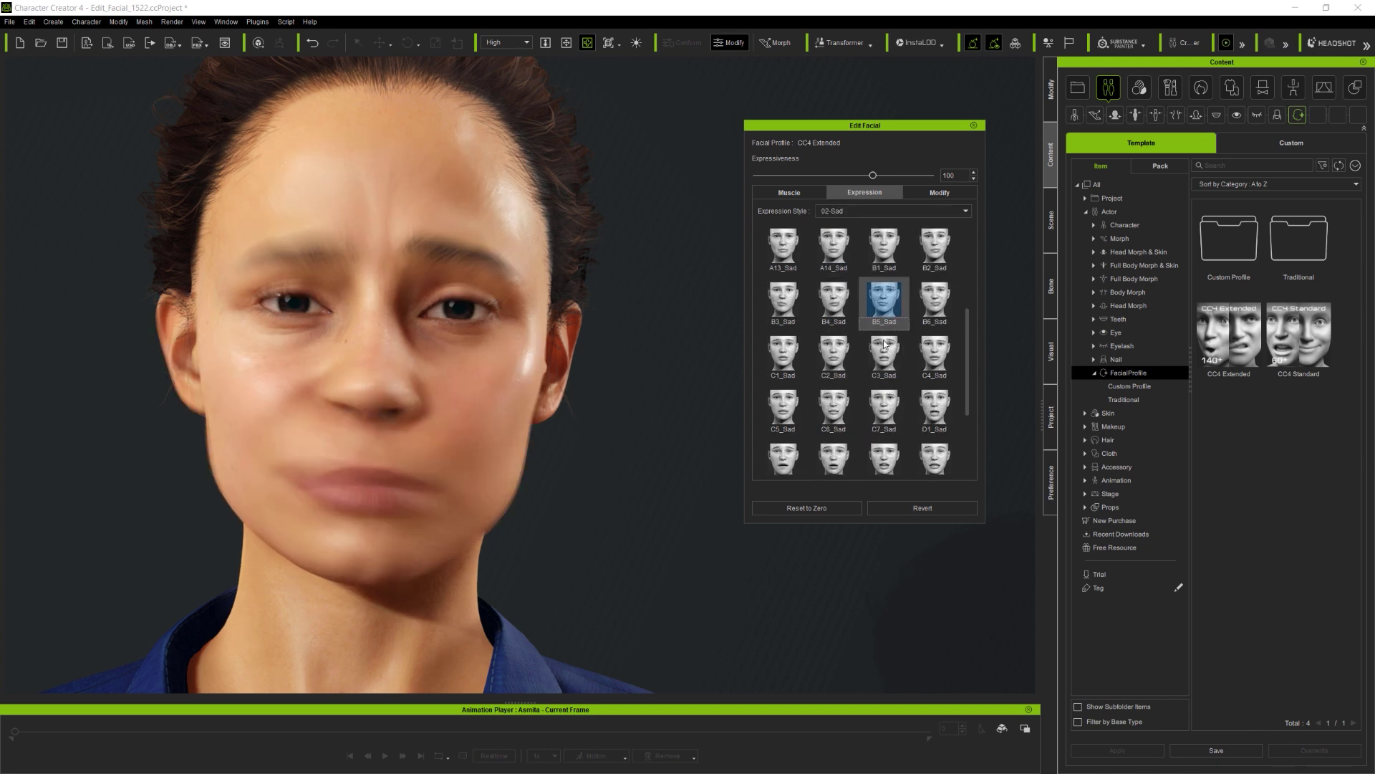
{"action": "left_click", "coordinate": [885, 354]}
{"action": "left_click", "coordinate": [834, 458]}
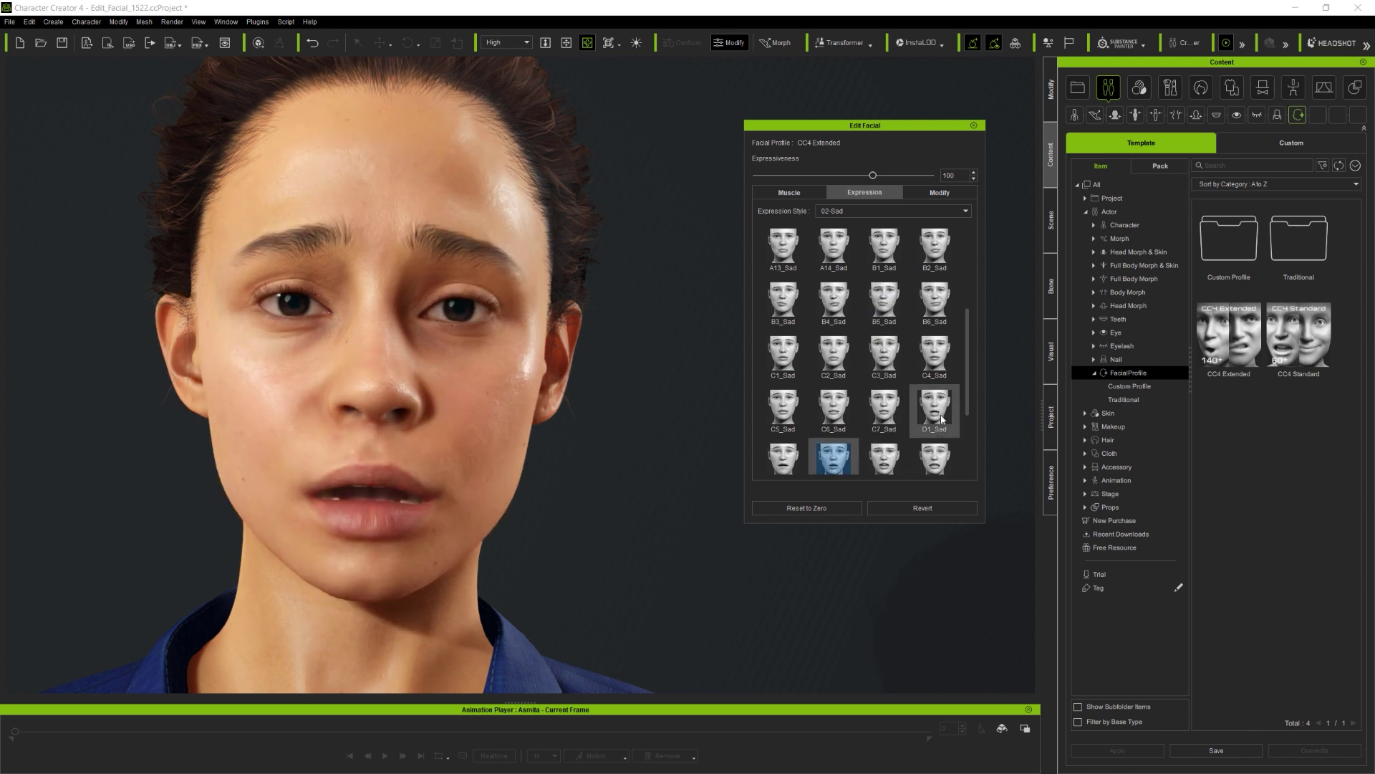
{"action": "left_click_drag", "start_coordinate": [964, 371], "coordinate": [964, 426]}
{"action": "left_click", "coordinate": [888, 449]}
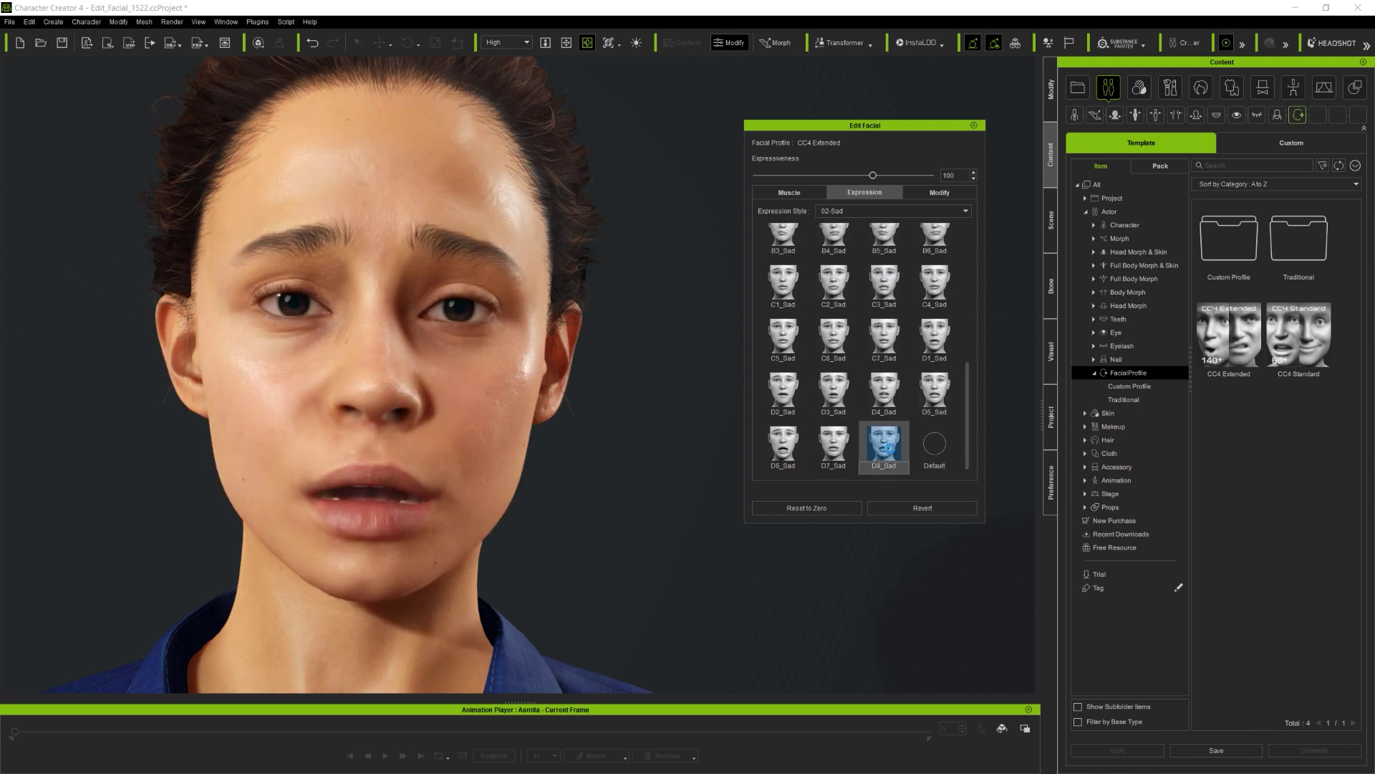
Switch the expression style to 03-Angry and try the closed-mouth presets A3, A5, A10 and A14.
{"action": "left_click", "coordinate": [904, 212]}
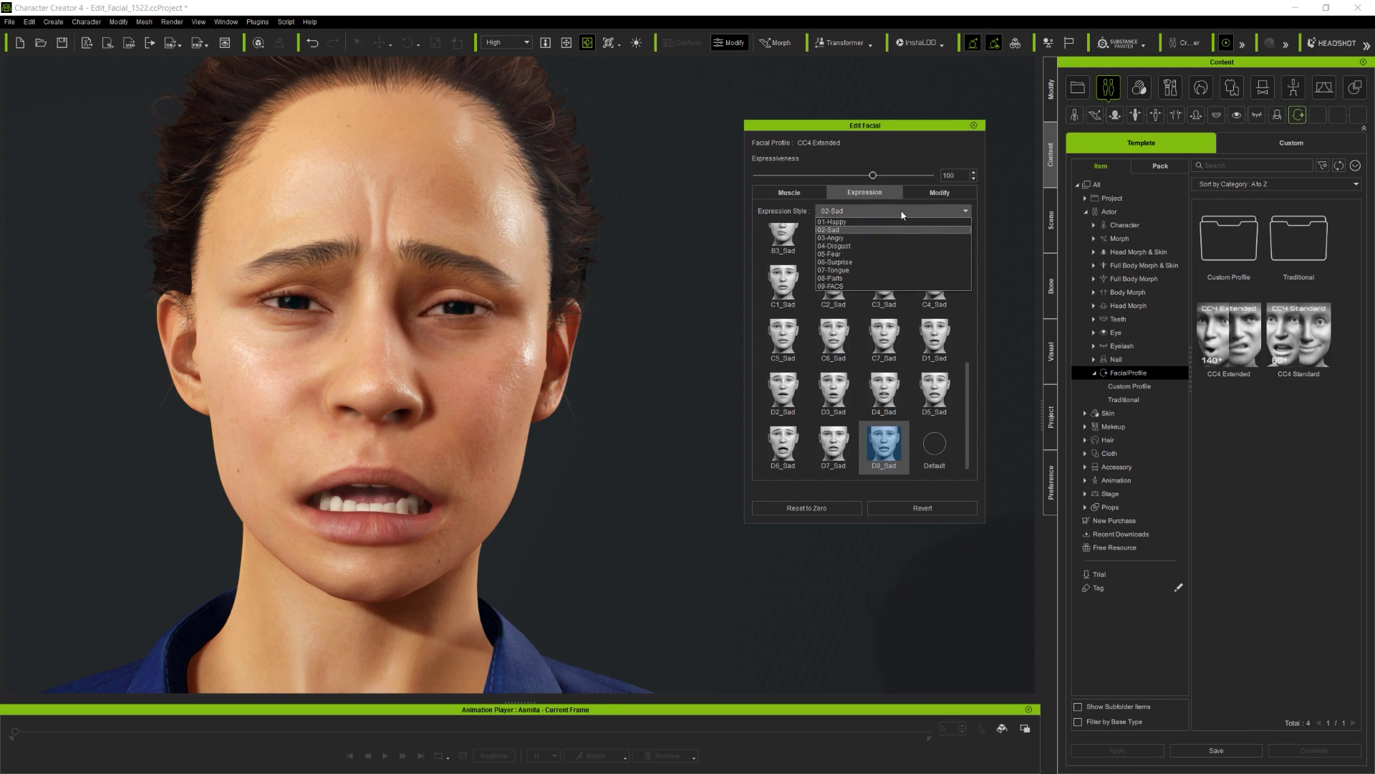
{"action": "left_click", "coordinate": [853, 235]}
{"action": "scroll", "coordinate": [882, 315], "scroll_direction": "up", "scroll_amount": 5}
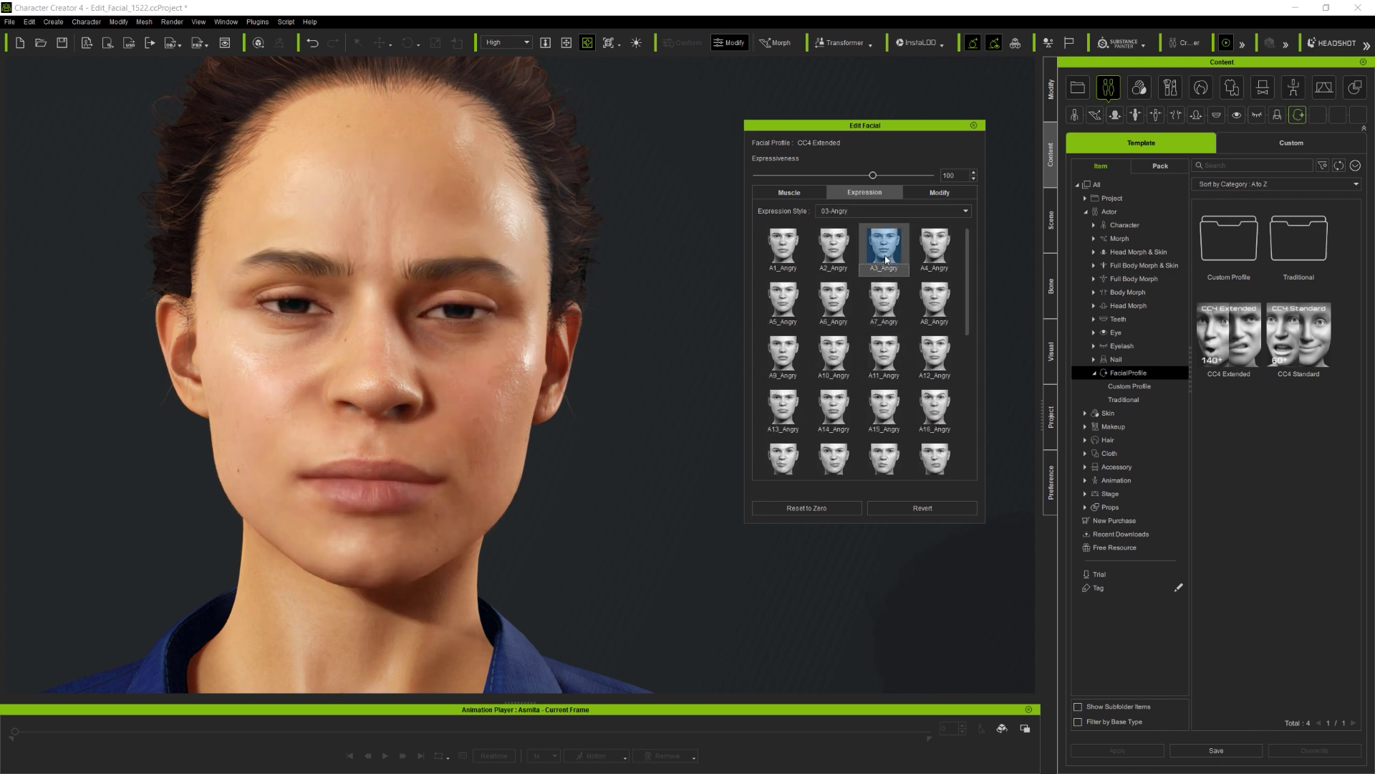
{"action": "left_click", "coordinate": [781, 307]}
{"action": "left_click", "coordinate": [834, 355]}
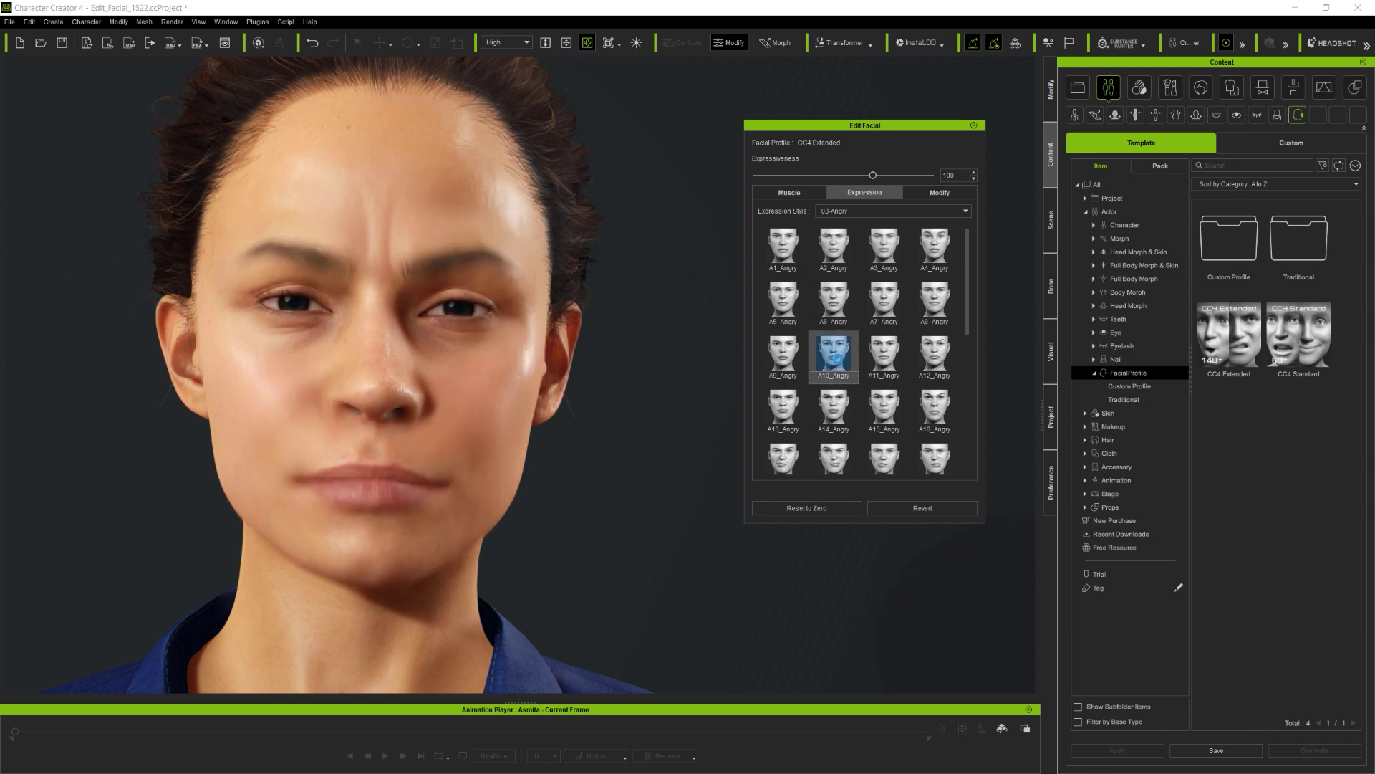
{"action": "left_click", "coordinate": [836, 412]}
Try the open-mouth 03-Angry presets, C9 with bared teeth and D3 with a wide-open mouth.
{"action": "scroll", "coordinate": [931, 401], "scroll_direction": "down", "scroll_amount": 5}
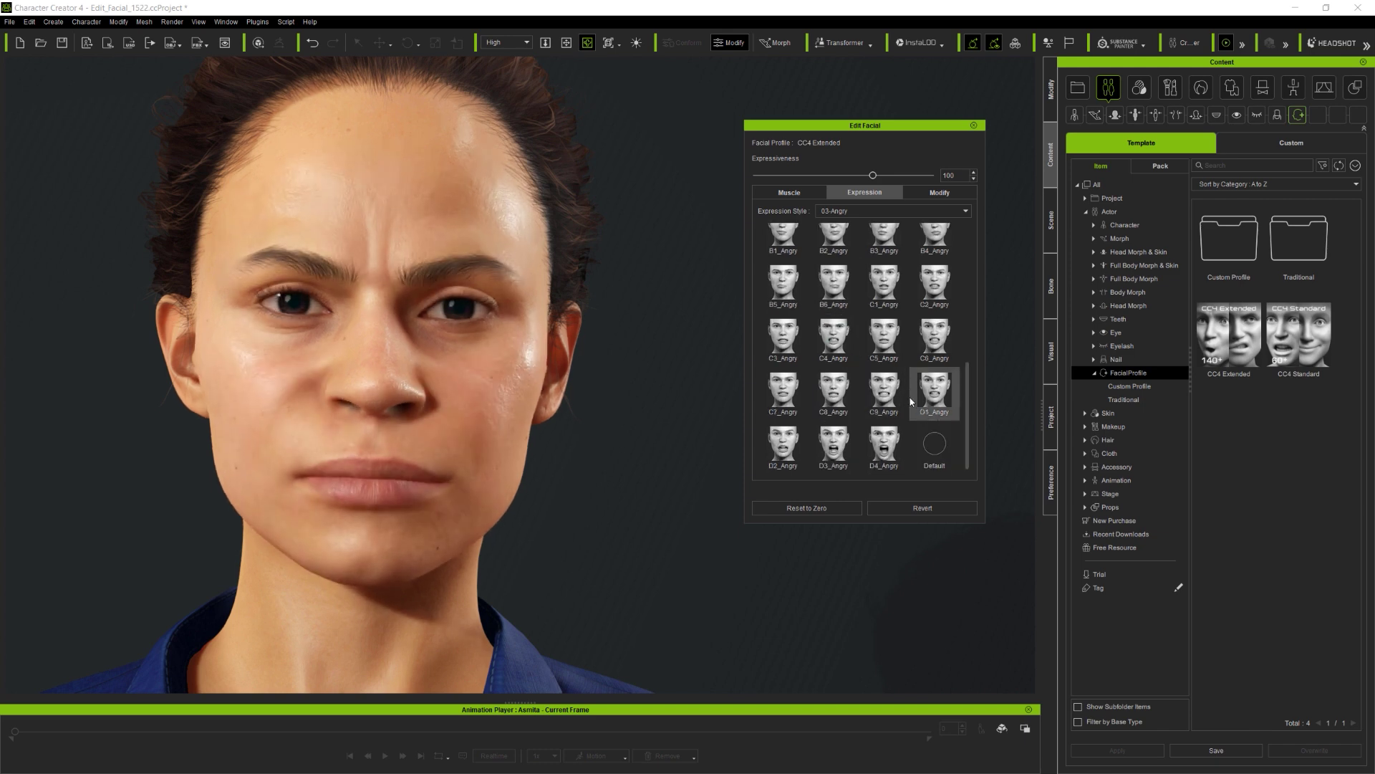
{"action": "left_click", "coordinate": [882, 396]}
{"action": "left_click", "coordinate": [833, 444]}
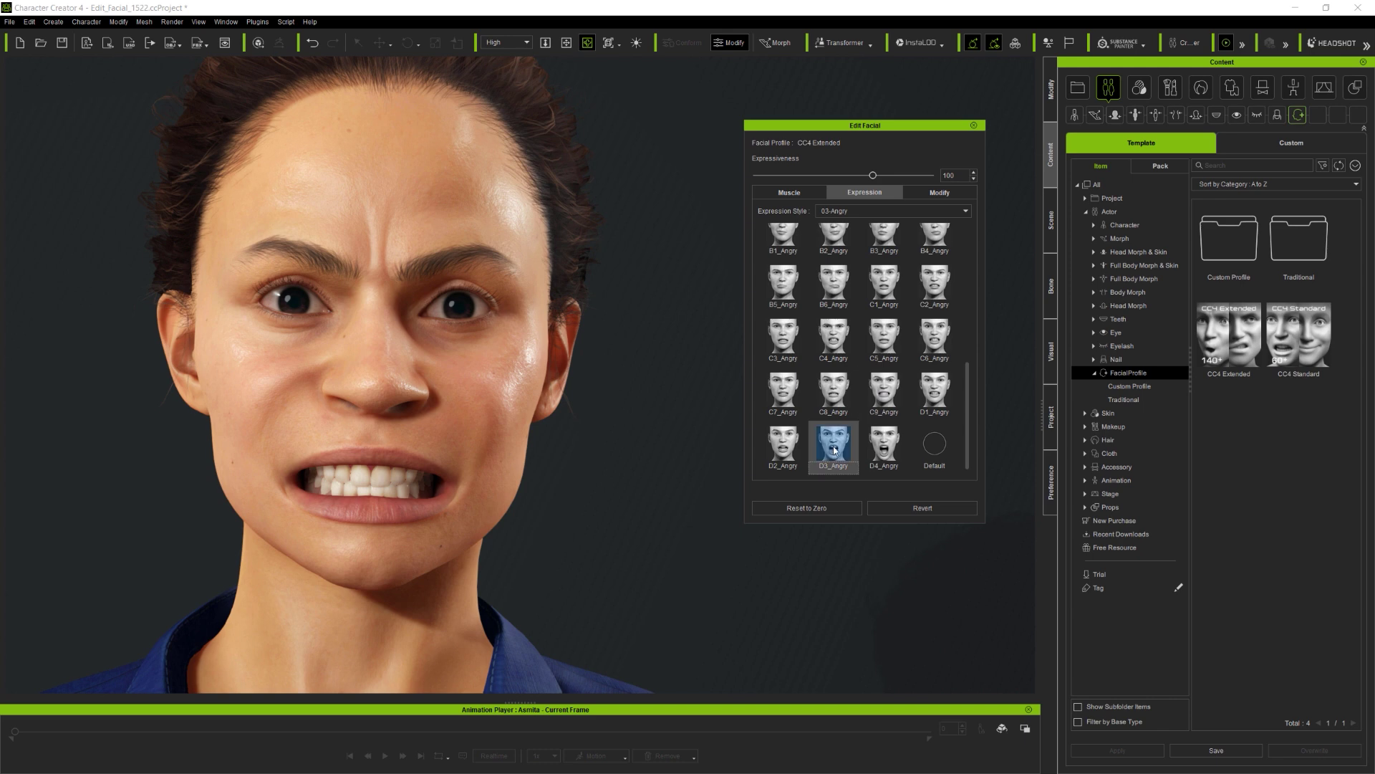
Switch the expression style to 04-Disgust and try the A2, A6, A11, A14 and B5 presets.
{"action": "left_click", "coordinate": [892, 209]}
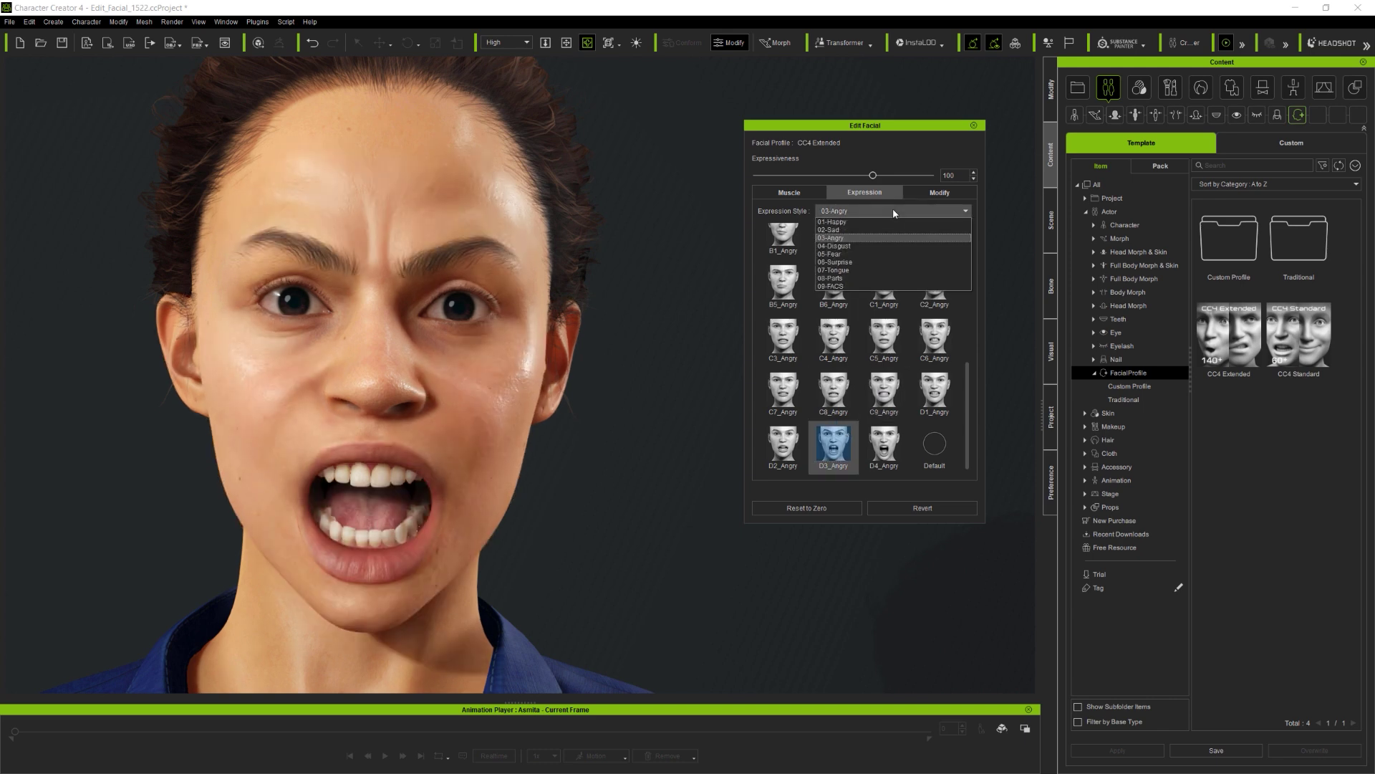
{"action": "left_click", "coordinate": [861, 248]}
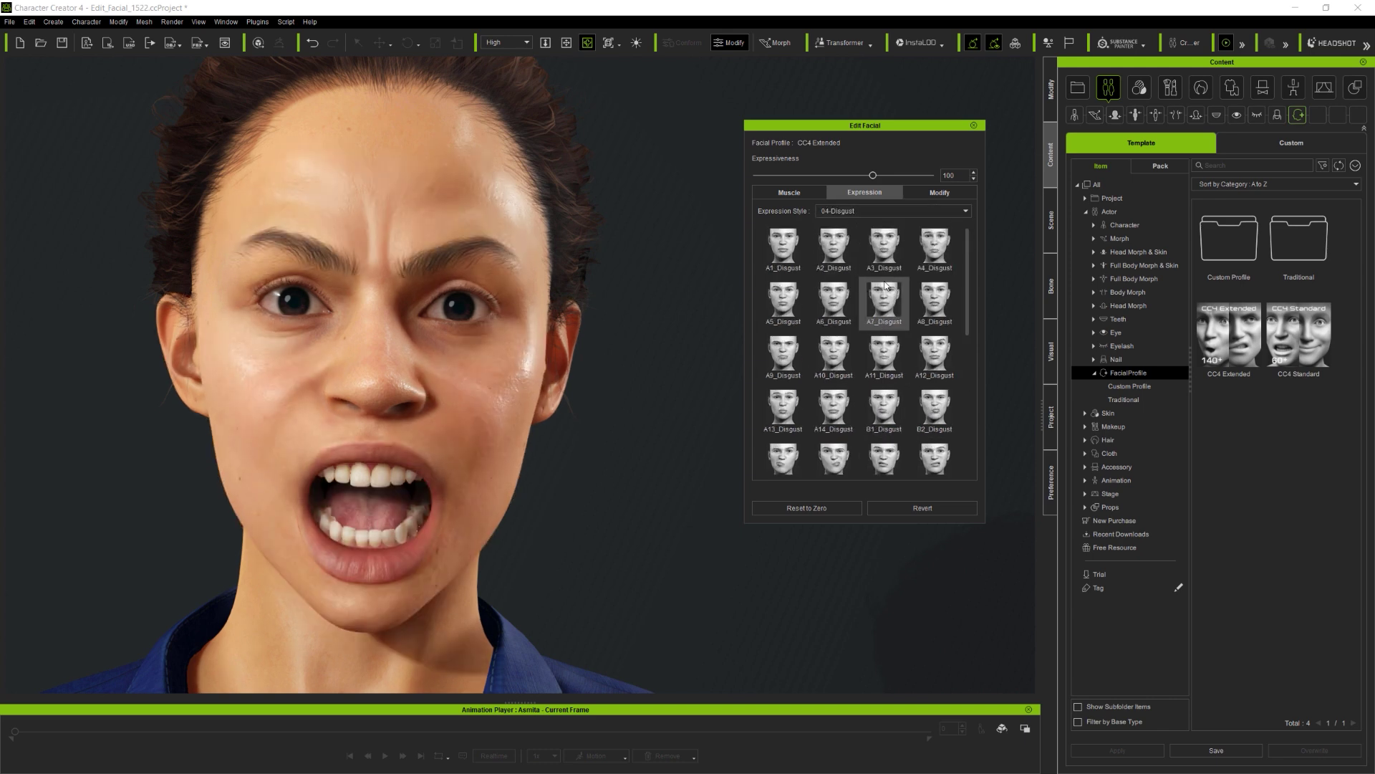
{"action": "left_click", "coordinate": [841, 265]}
{"action": "left_click", "coordinate": [837, 303]}
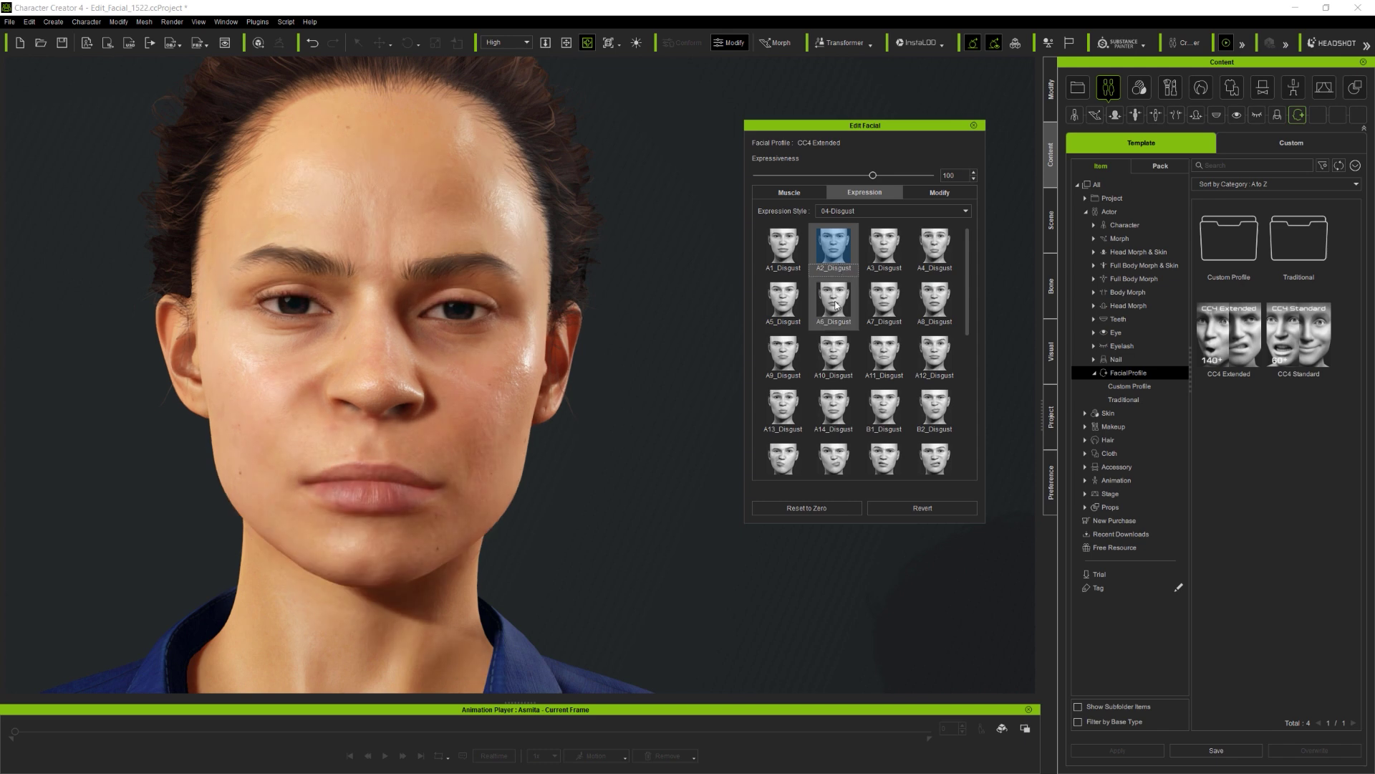
{"action": "left_click", "coordinate": [887, 355]}
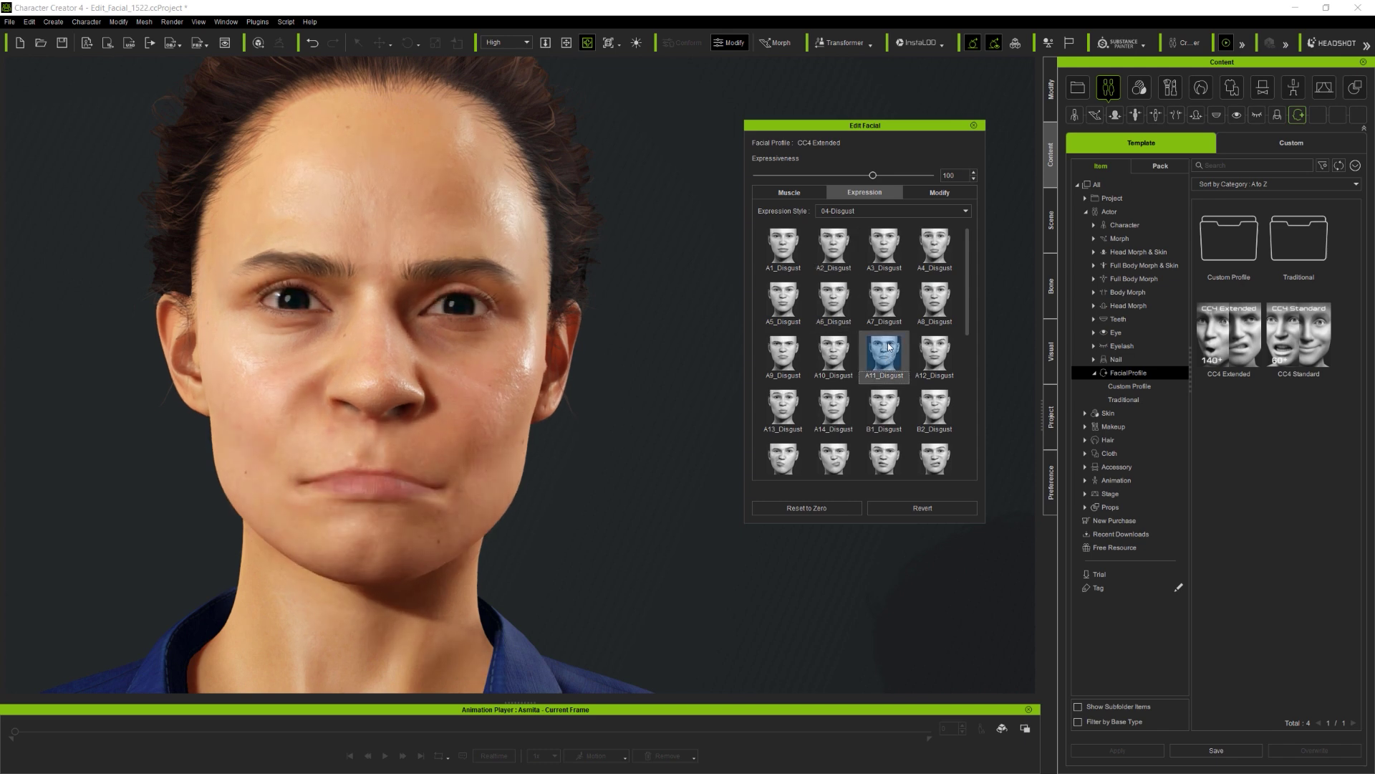
{"action": "left_click", "coordinate": [834, 409]}
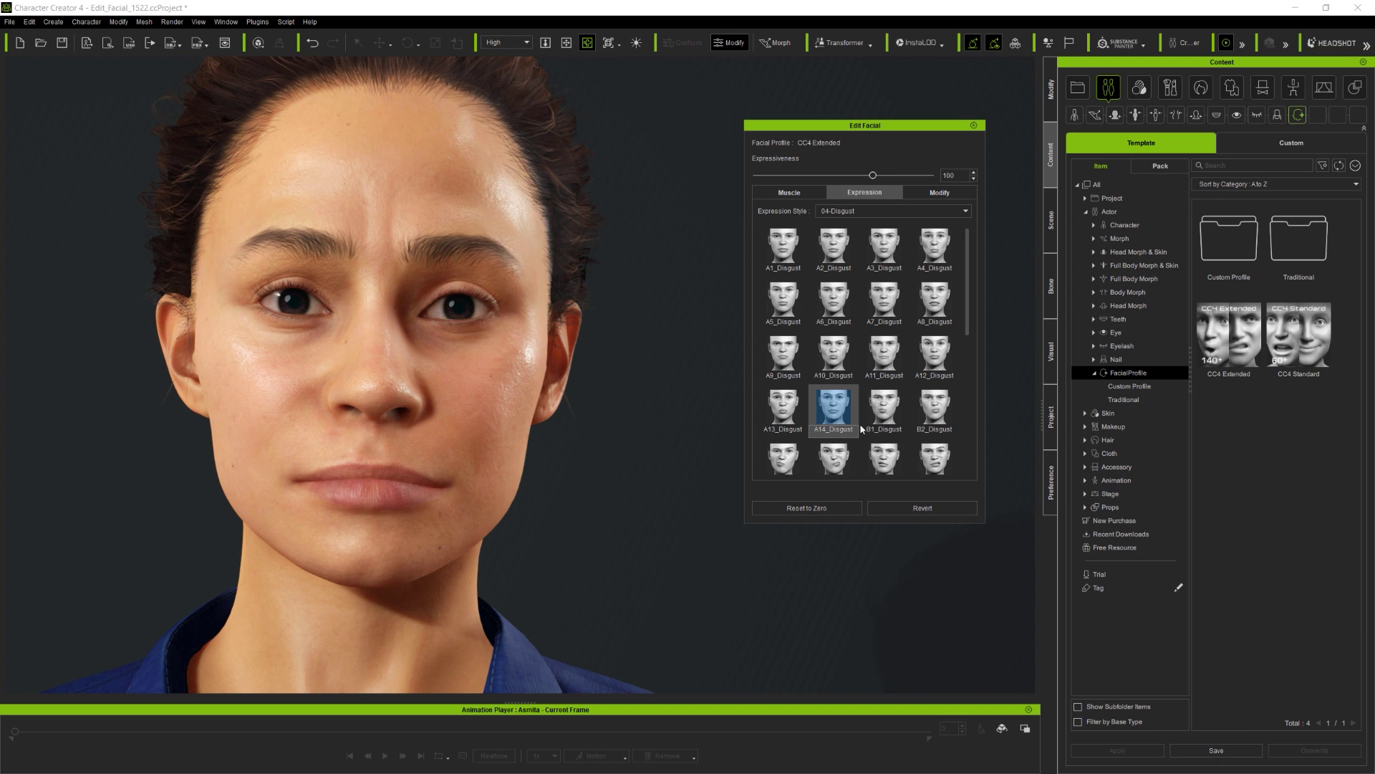
{"action": "left_click", "coordinate": [890, 463]}
Try the 04-Disgust preset D1 and apply D6 to the face.
{"action": "scroll", "coordinate": [904, 390], "scroll_direction": "down", "scroll_amount": 4}
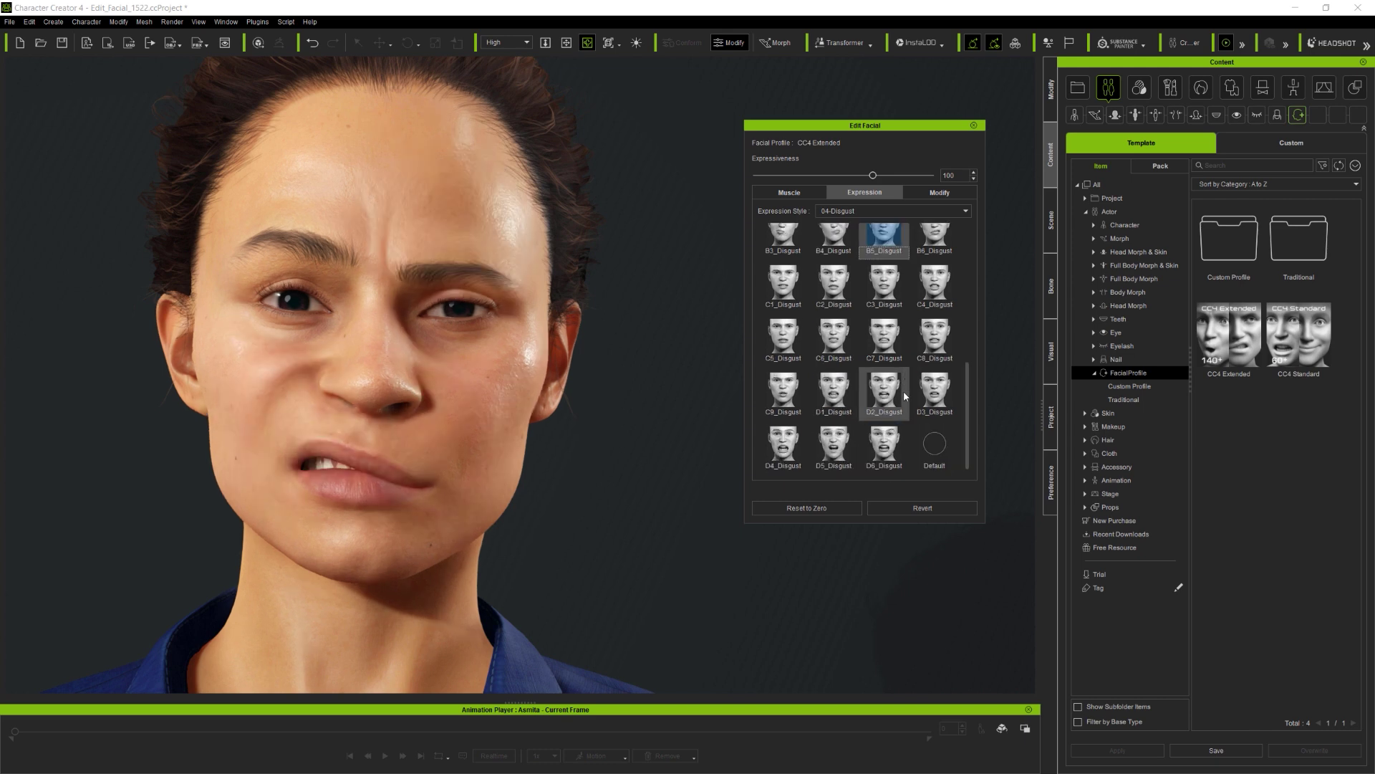
{"action": "left_click", "coordinate": [835, 391]}
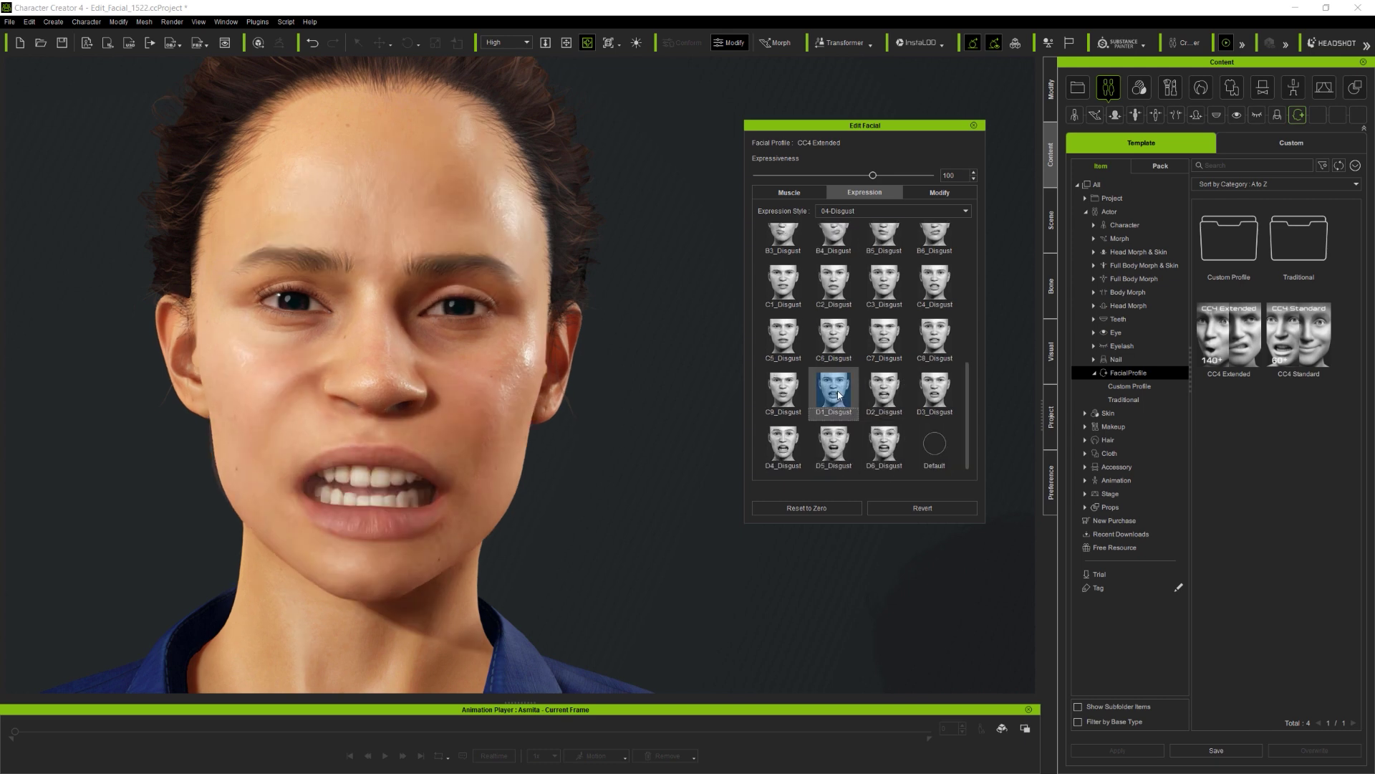
{"action": "left_click", "coordinate": [885, 447]}
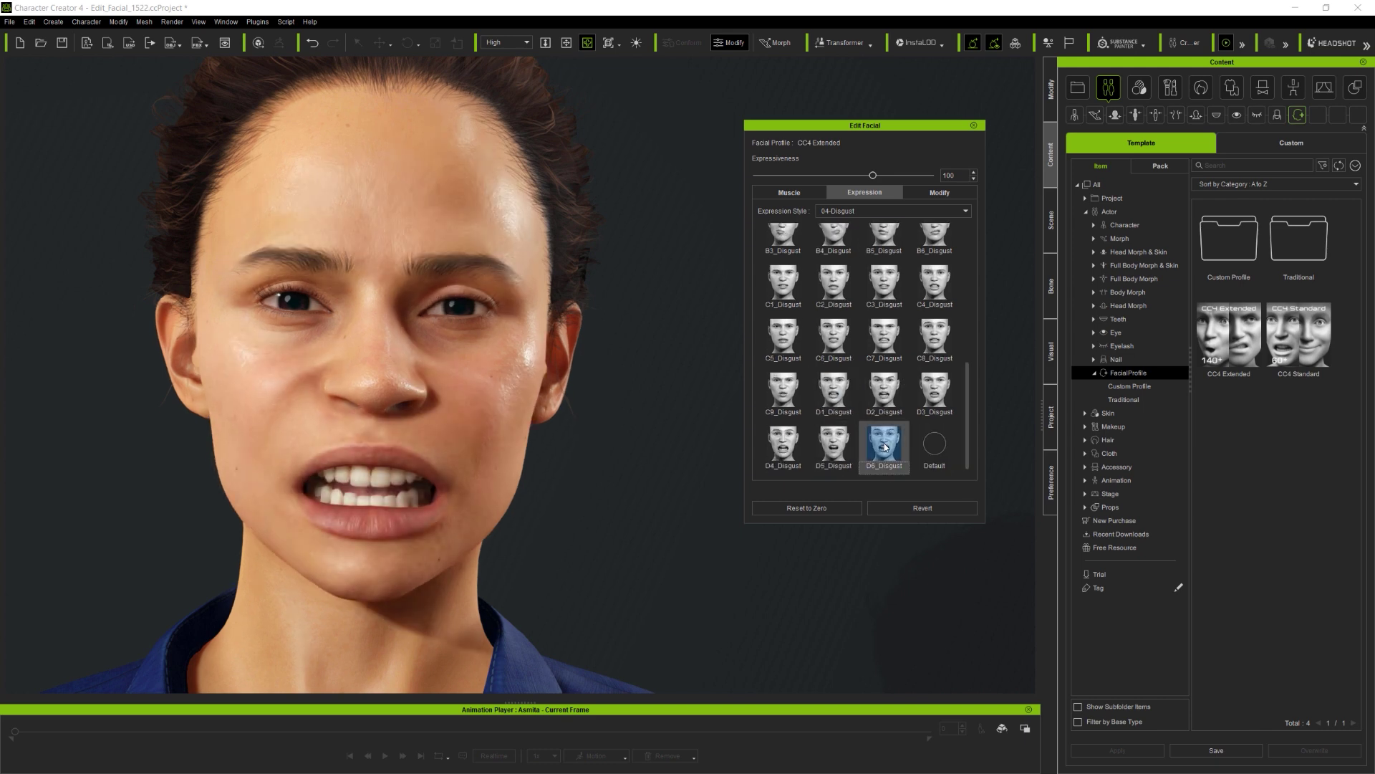
Switch the expression style to 05-Fear and try the closed-mouth presets A2, A5, A11 and A14.
{"action": "left_click", "coordinate": [899, 212]}
{"action": "left_click", "coordinate": [865, 254]}
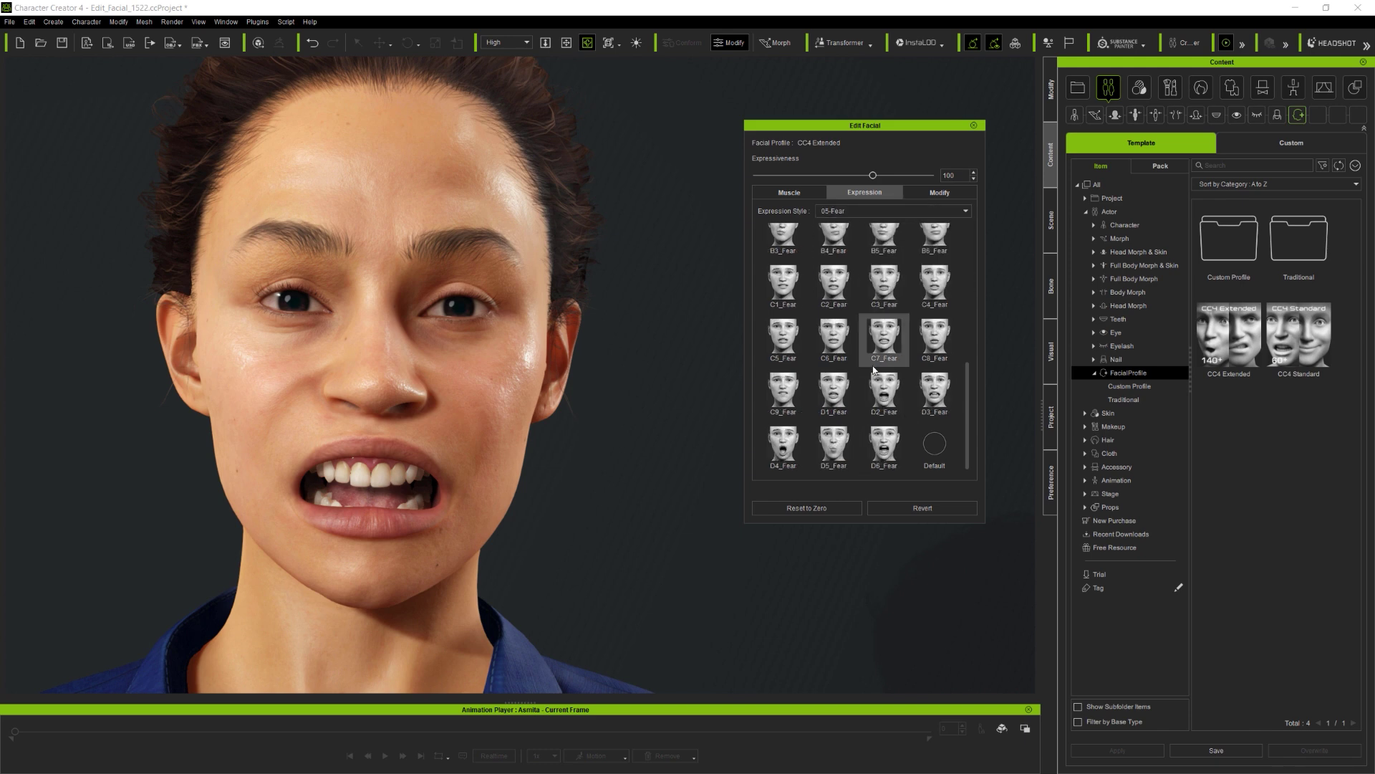
{"action": "scroll", "coordinate": [874, 360], "scroll_direction": "up", "scroll_amount": 1}
{"action": "left_click", "coordinate": [832, 247]}
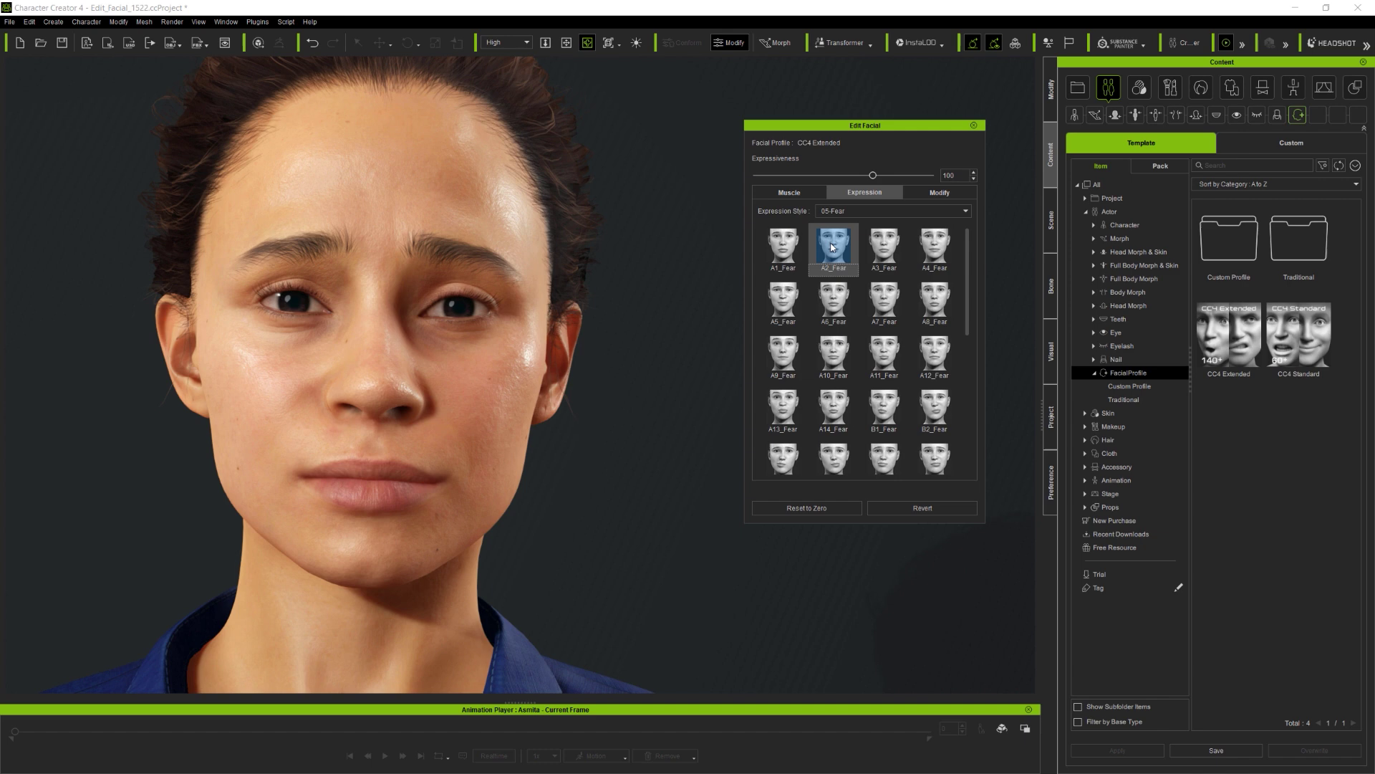
{"action": "left_click", "coordinate": [787, 304]}
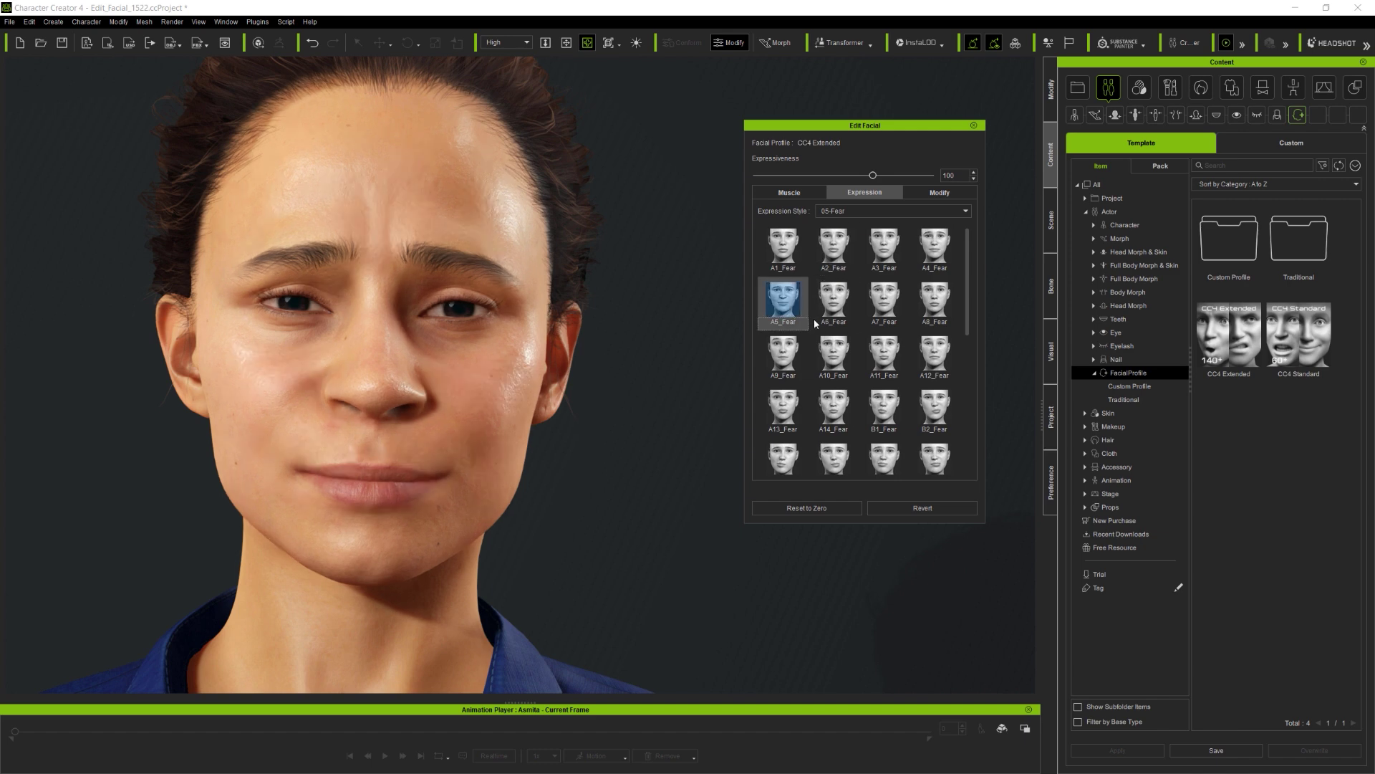
{"action": "left_click", "coordinate": [891, 353]}
{"action": "left_click", "coordinate": [885, 405]}
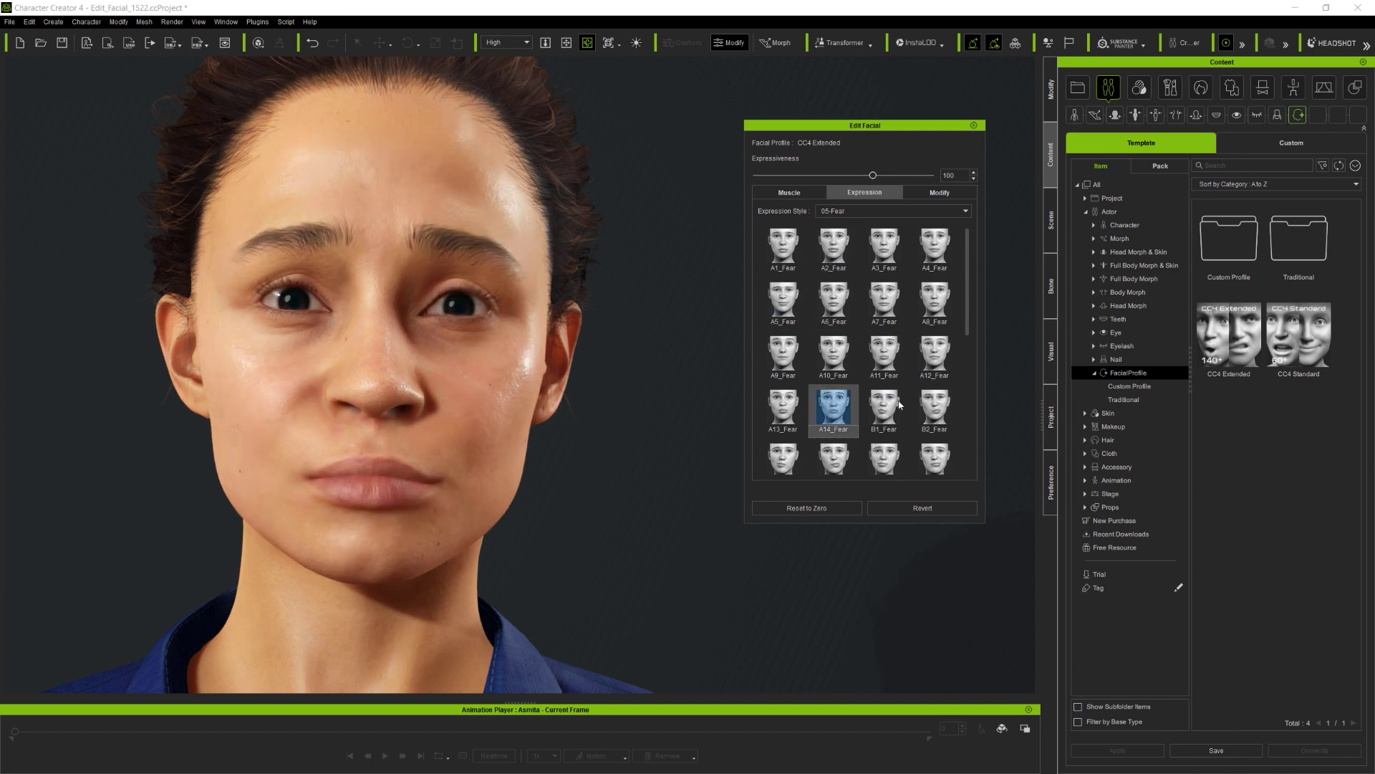
Try the 05-Fear presets D5 with puckered lips and D6 with a wide-open mouth.
{"action": "scroll", "coordinate": [901, 394], "scroll_direction": "down", "scroll_amount": 3}
{"action": "left_click", "coordinate": [834, 442]}
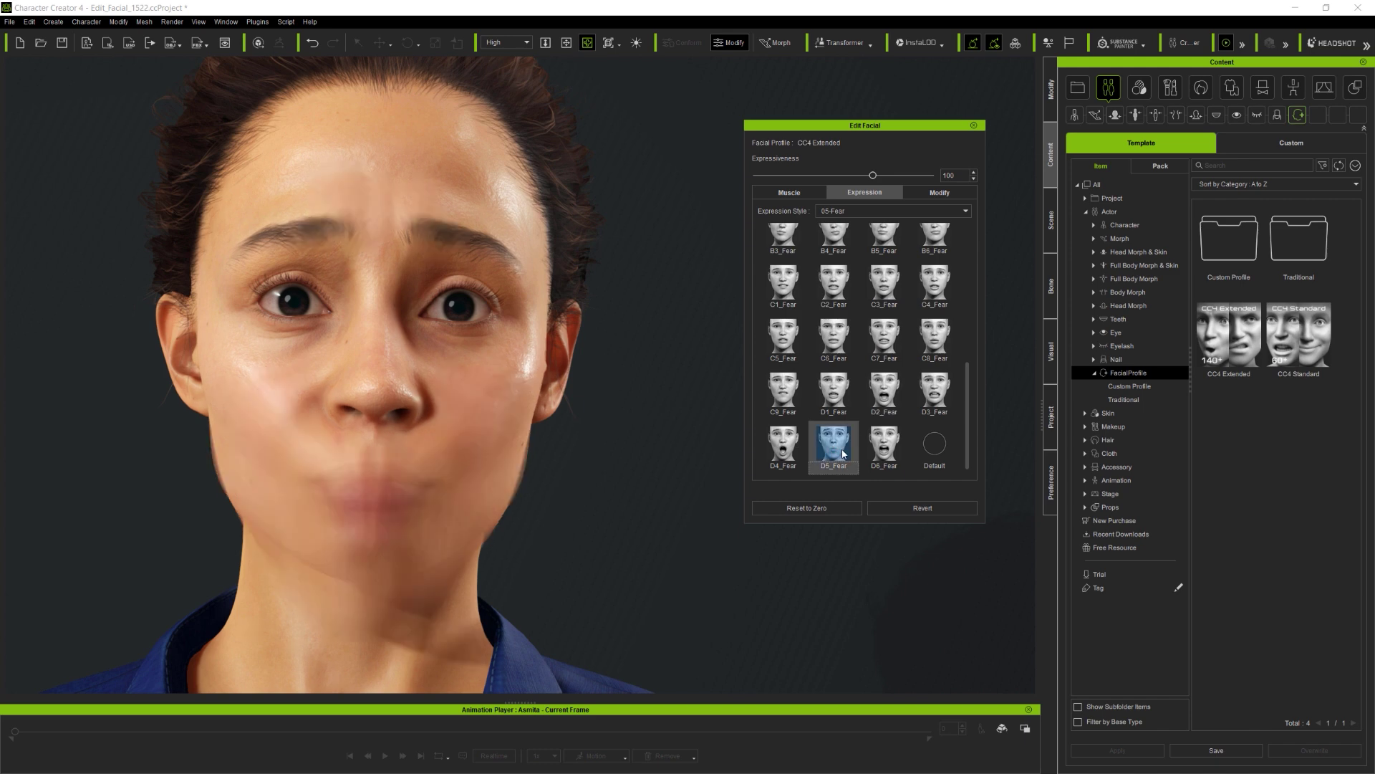
{"action": "left_click", "coordinate": [891, 450]}
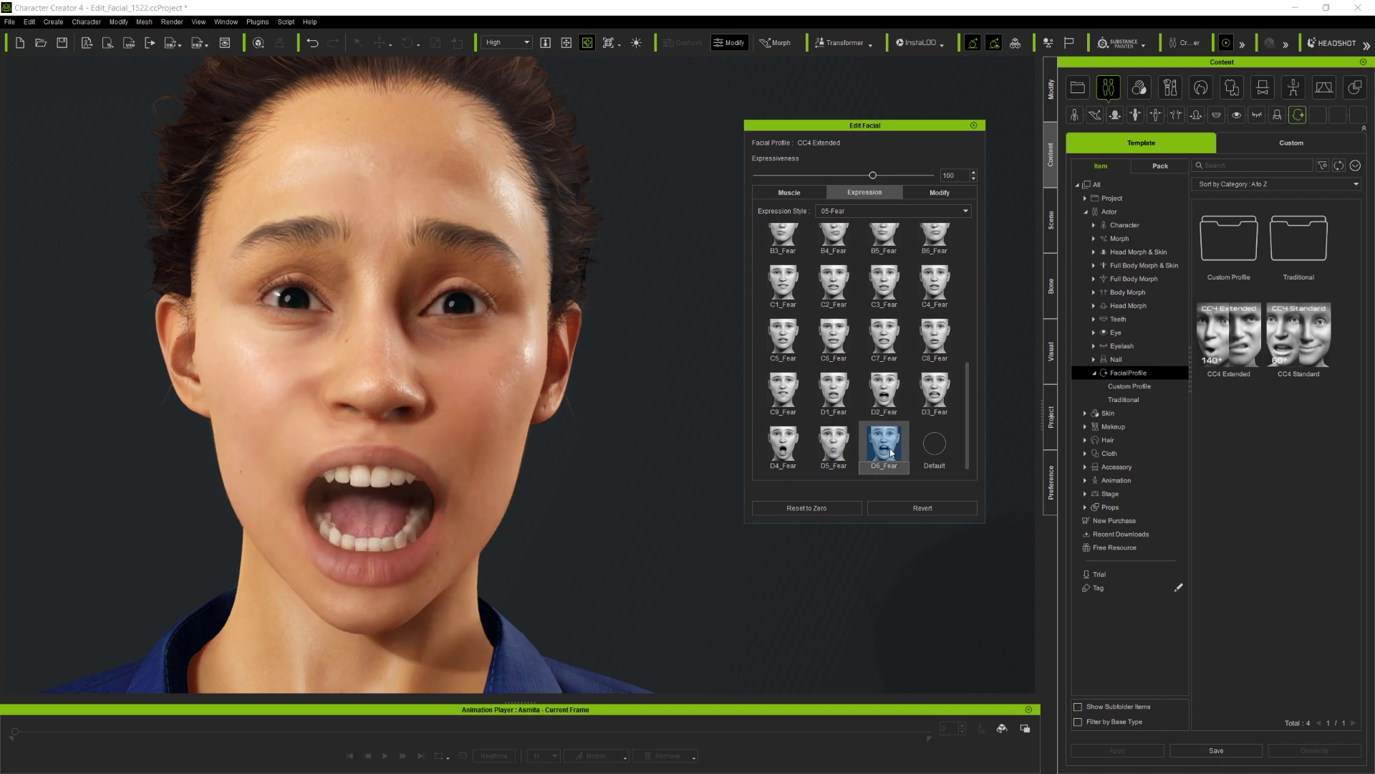
Switch the expression style to 06-Surprise and try the closed-mouth presets A2, A10 and A12.
{"action": "left_click", "coordinate": [861, 211]}
{"action": "left_click", "coordinate": [846, 262]}
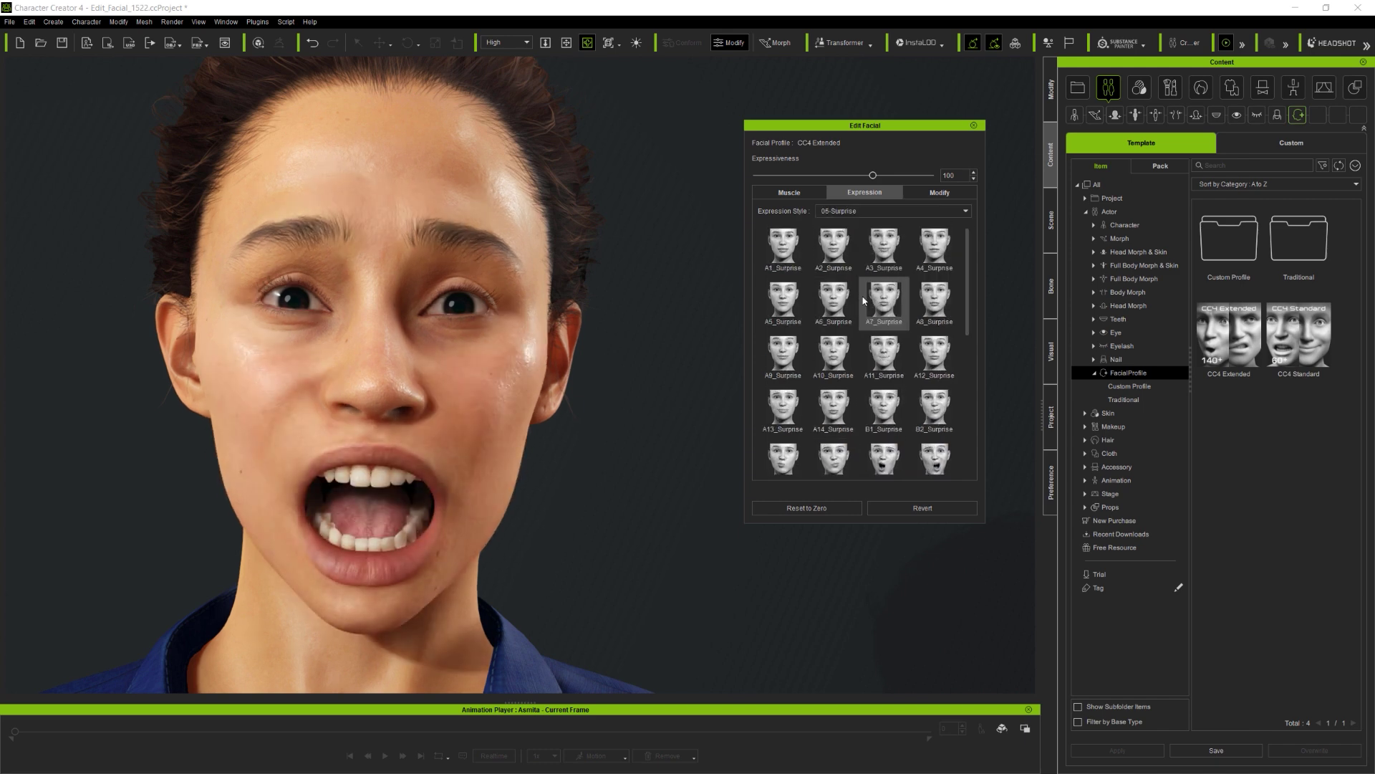
{"action": "left_click", "coordinate": [835, 254]}
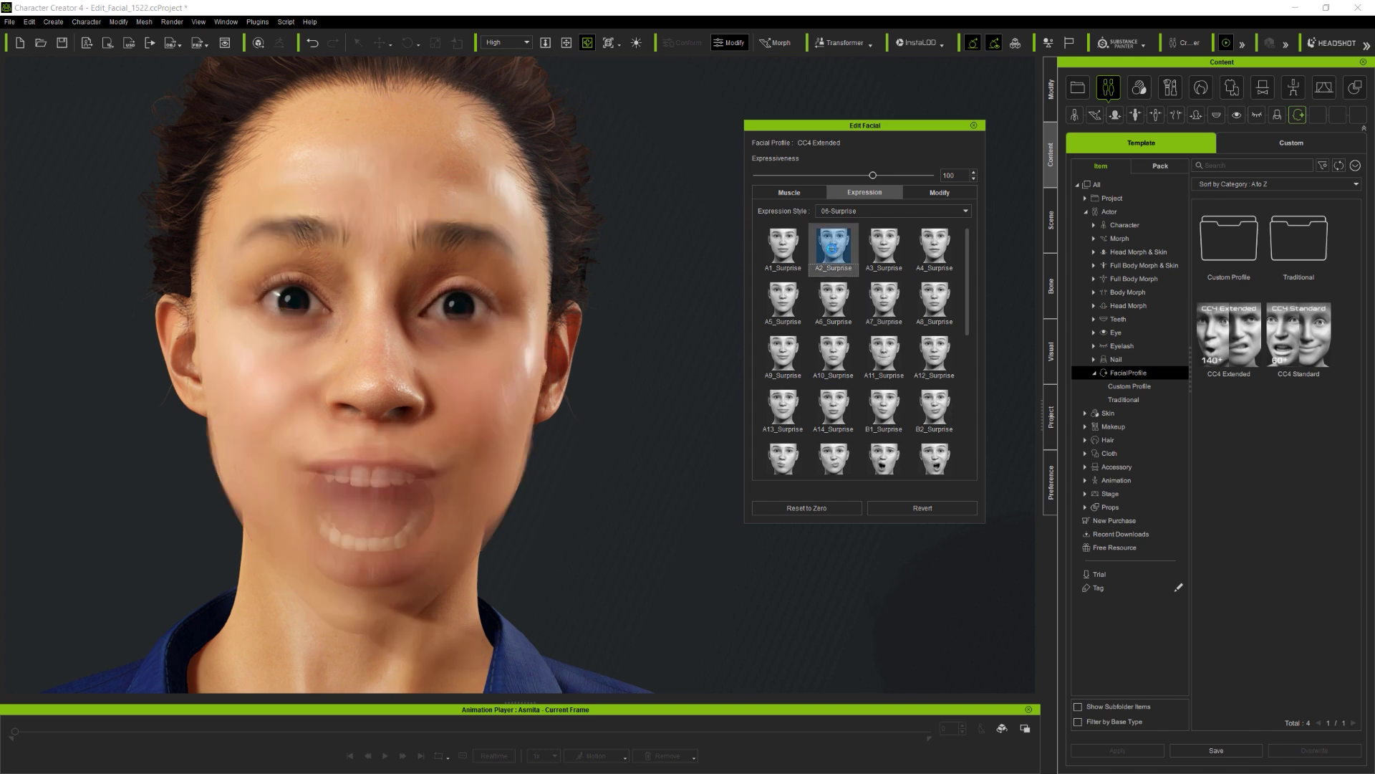
{"action": "left_click", "coordinate": [834, 365]}
{"action": "left_click", "coordinate": [936, 364]}
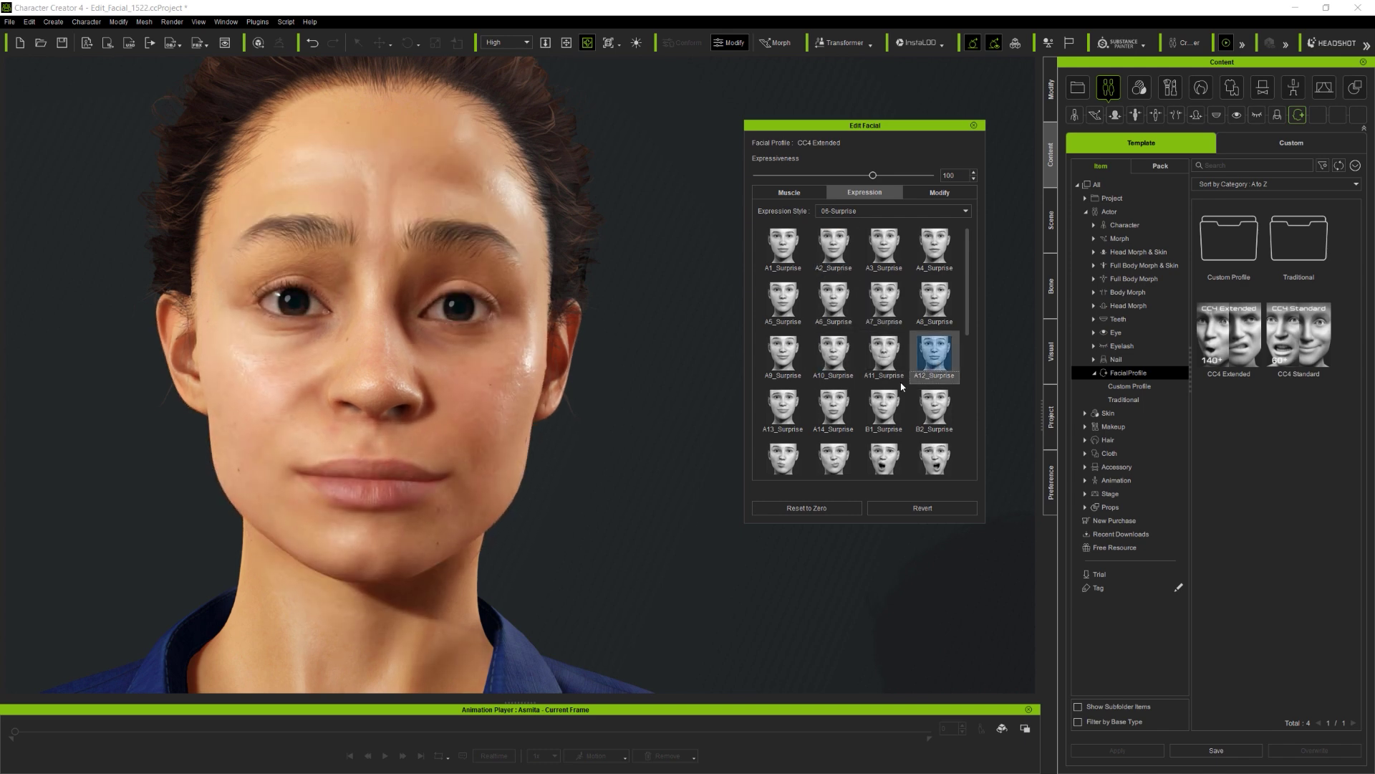
Try the open-mouth 06-Surprise presets D2, D7 and D10 on the face.
{"action": "scroll", "coordinate": [902, 387], "scroll_direction": "down", "scroll_amount": 3}
{"action": "left_click", "coordinate": [840, 338]}
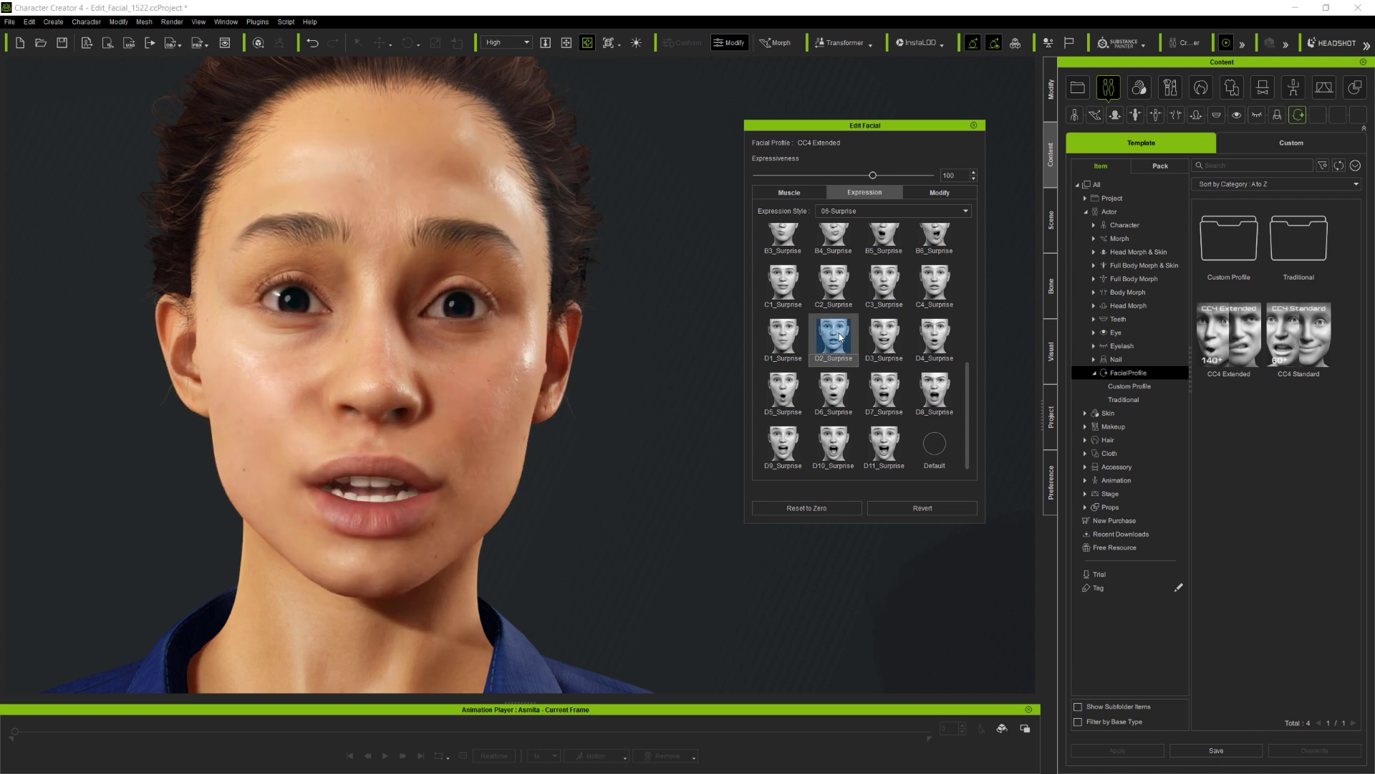
{"action": "left_click", "coordinate": [886, 392]}
{"action": "left_click", "coordinate": [840, 443]}
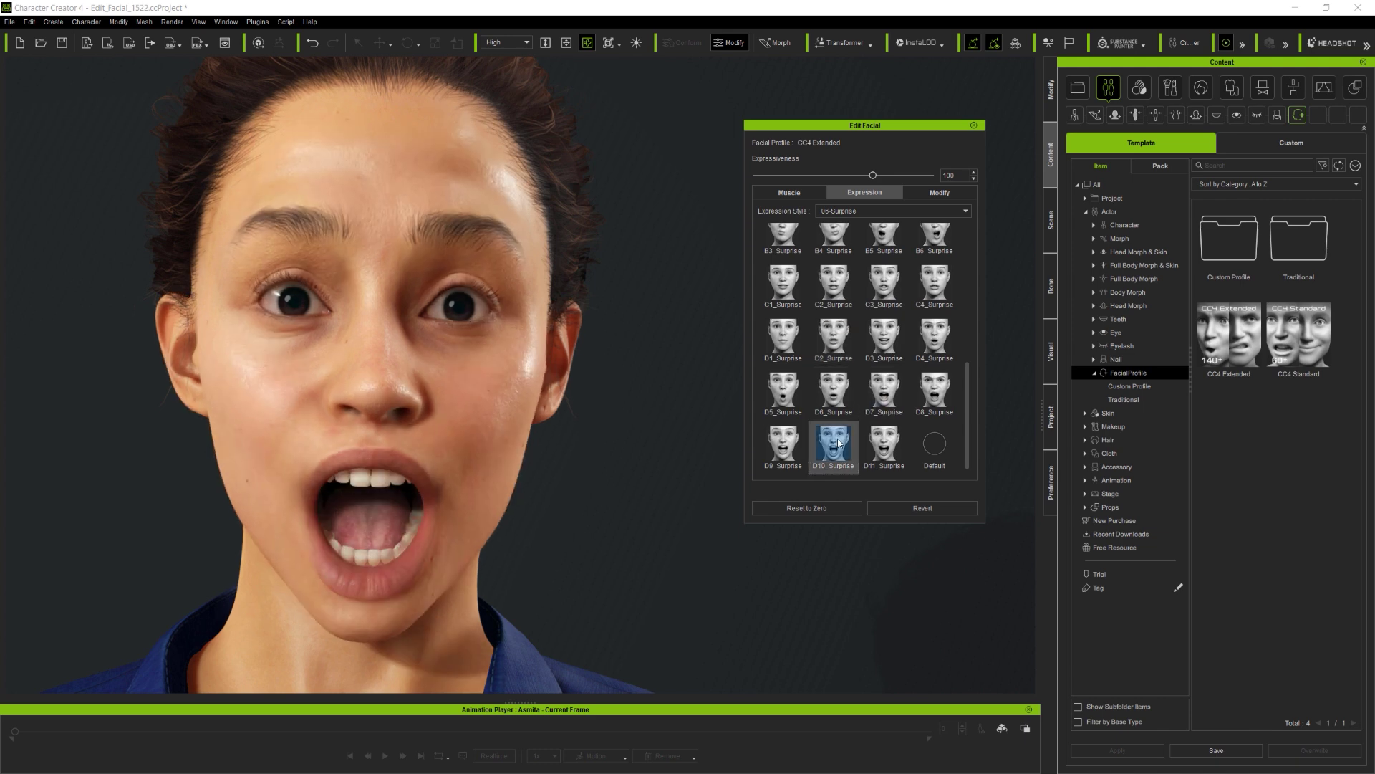
Switch the expression style to 07-Tongue and try the 1_Show, 2_Poke and 5_LickU presets.
{"action": "left_click", "coordinate": [883, 211]}
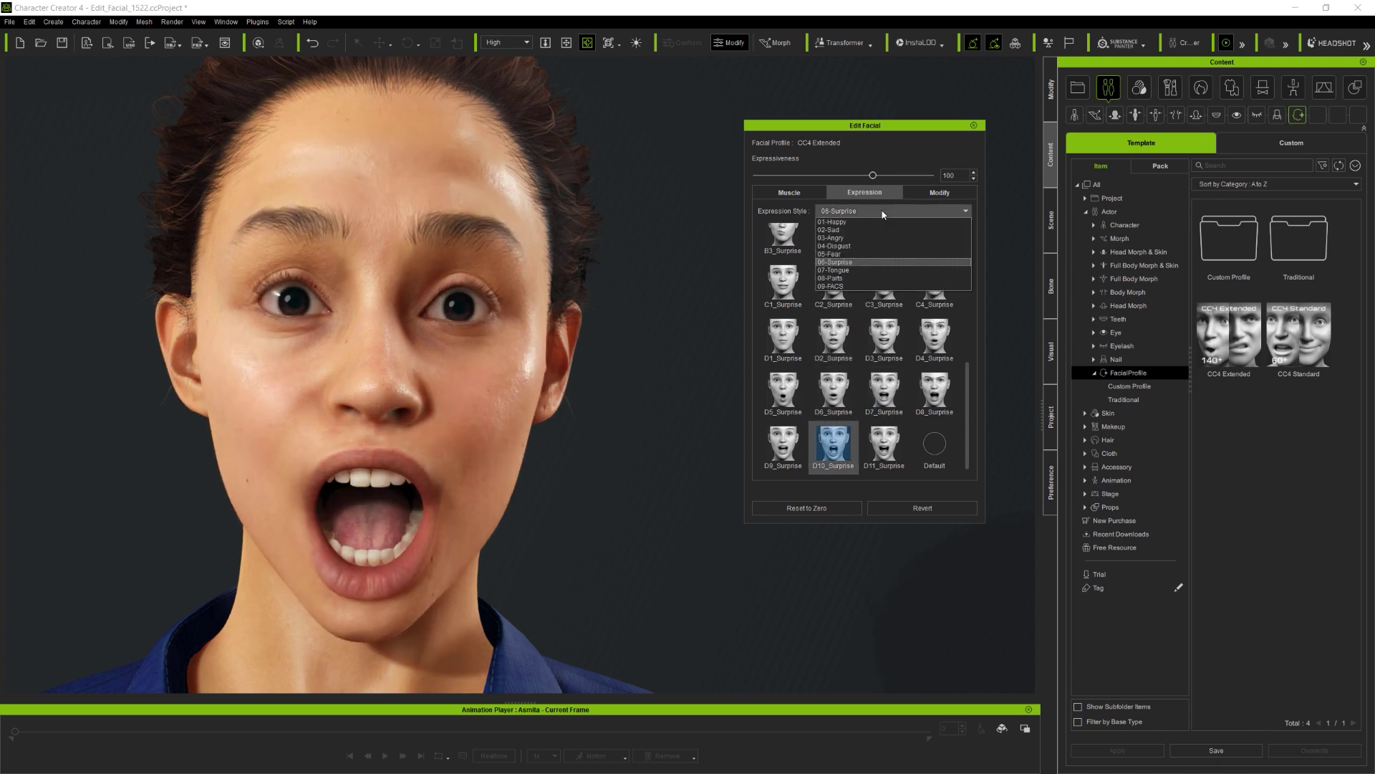
{"action": "left_click", "coordinate": [853, 270]}
{"action": "left_click", "coordinate": [784, 240]}
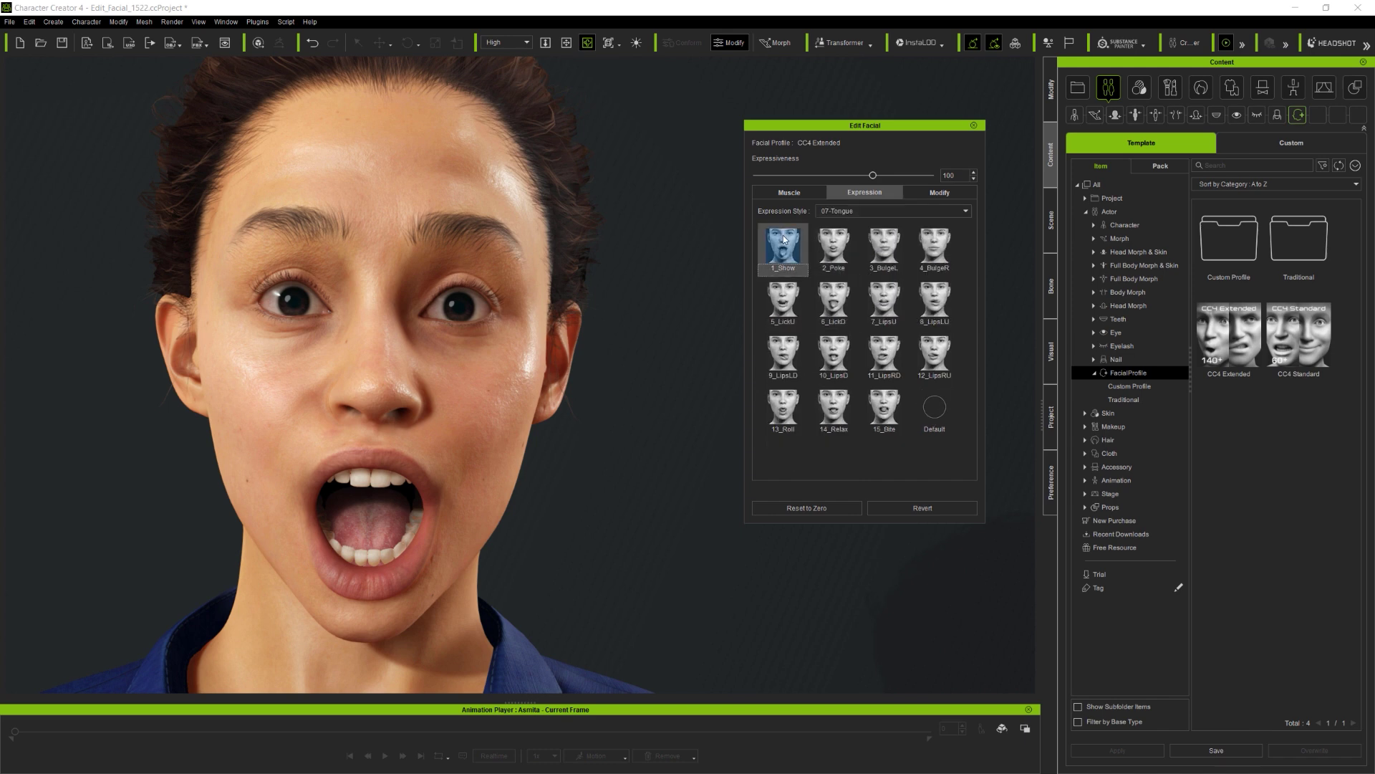
{"action": "left_click", "coordinate": [843, 241]}
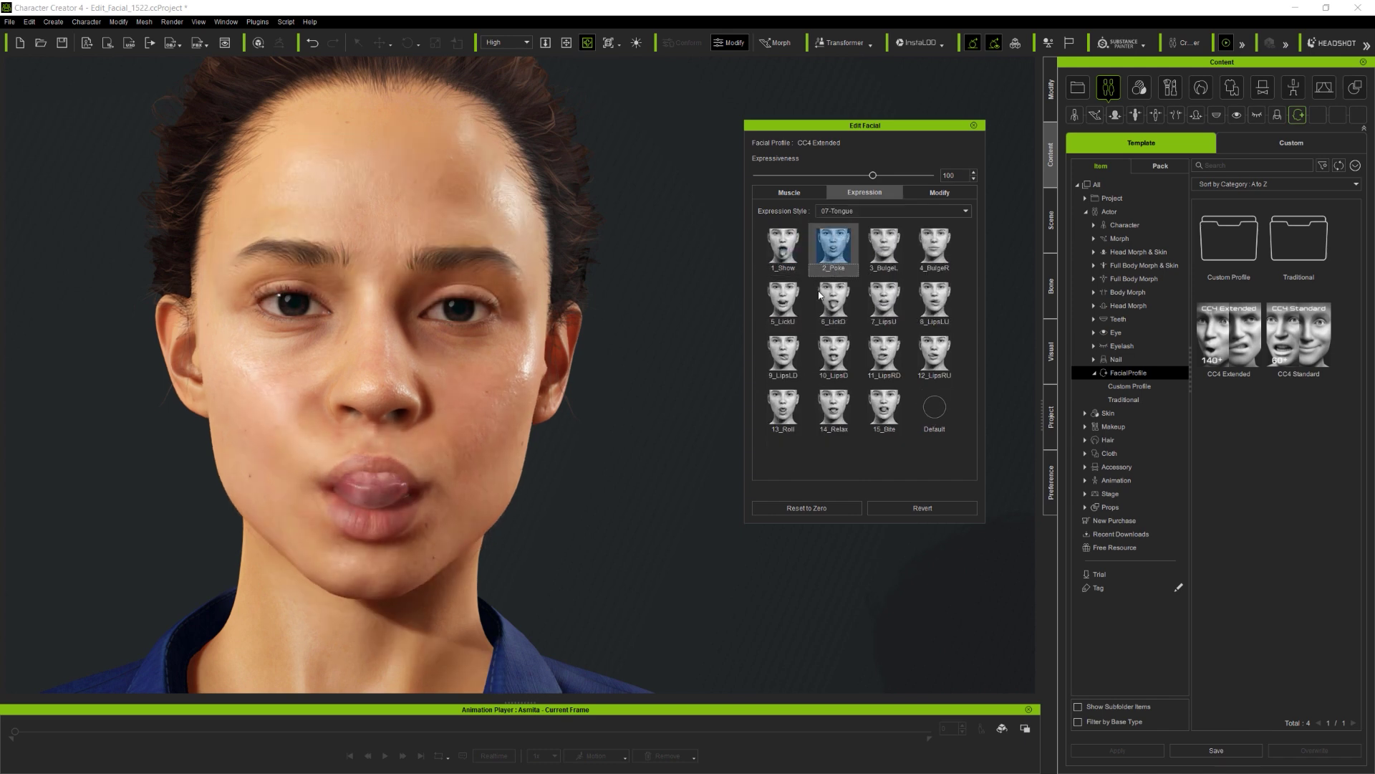
{"action": "left_click", "coordinate": [779, 303]}
Try the 07-Tongue presets 10_LipsD, 14_Relax, 15_Bite and 12_LipsRU on the face.
{"action": "left_click", "coordinate": [843, 356]}
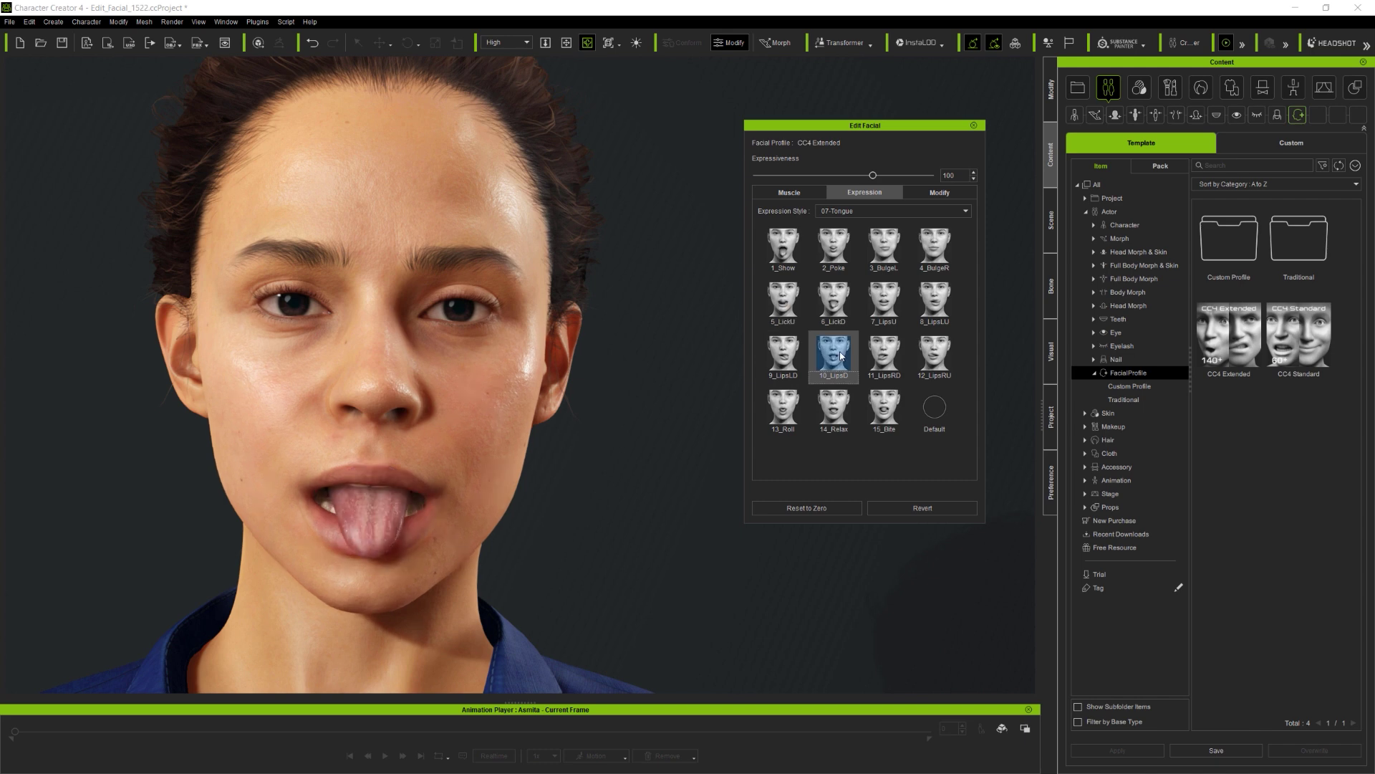
{"action": "left_click", "coordinate": [833, 409]}
{"action": "left_click", "coordinate": [886, 409]}
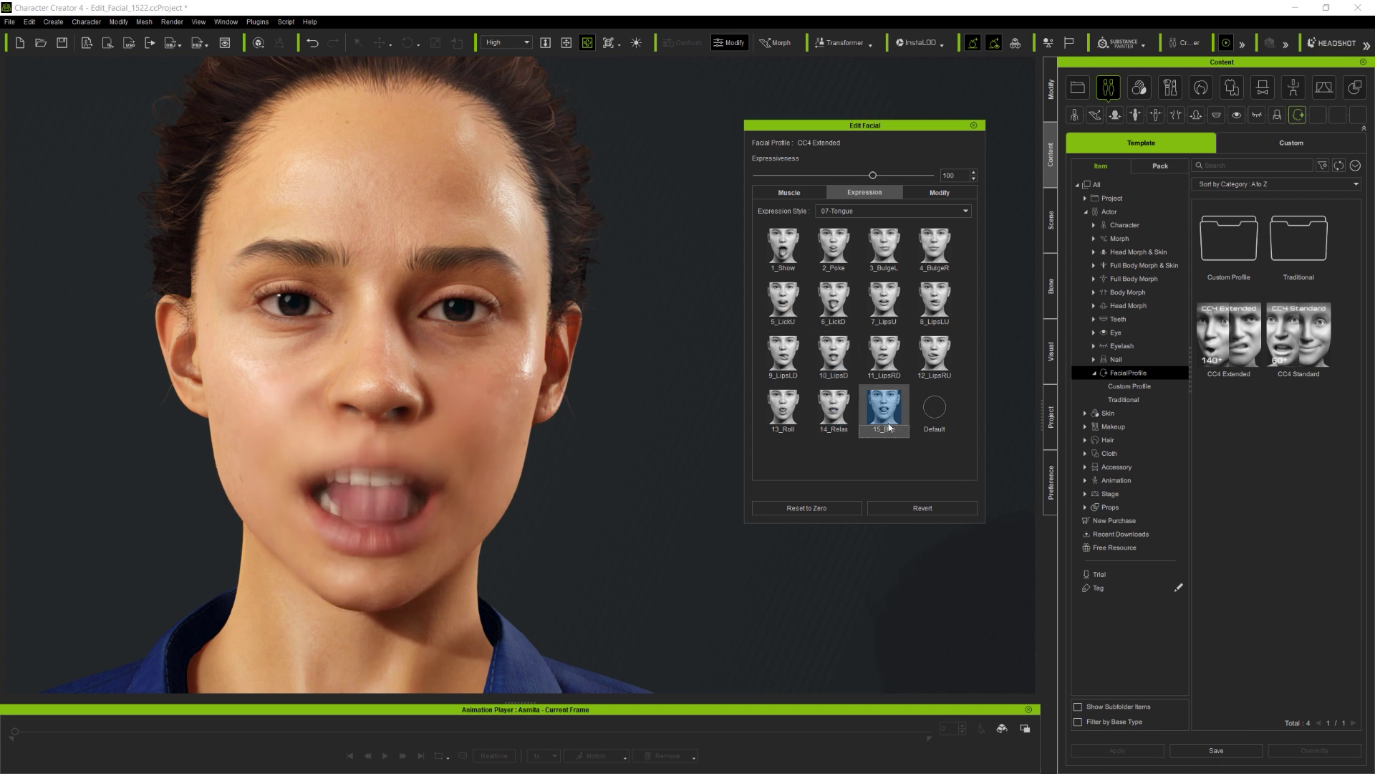
{"action": "left_click", "coordinate": [926, 371]}
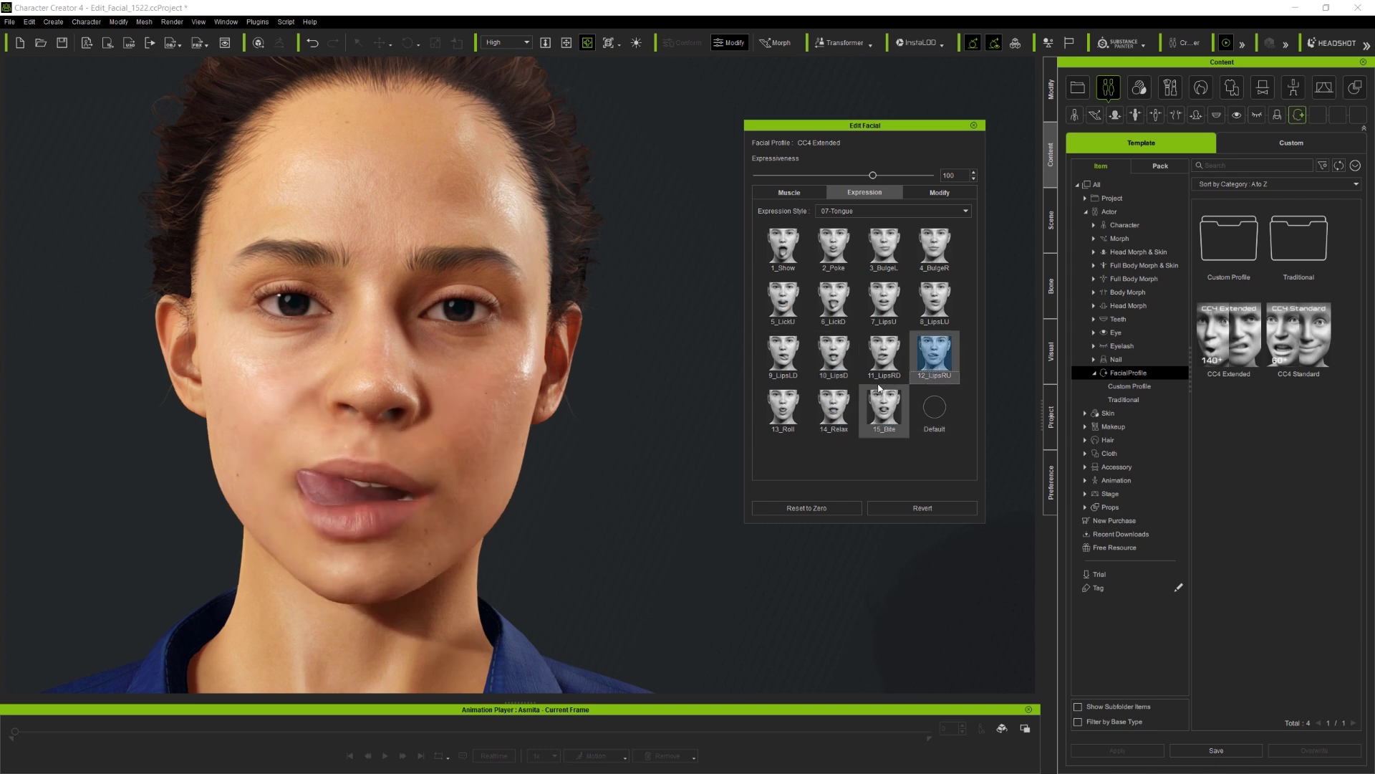
Switch the expression style to 08-Parts and try the brow presets A1_Inner, A2_Outer, A3_Up, A4_Drop and A5_Compress.
{"action": "left_click", "coordinate": [861, 210]}
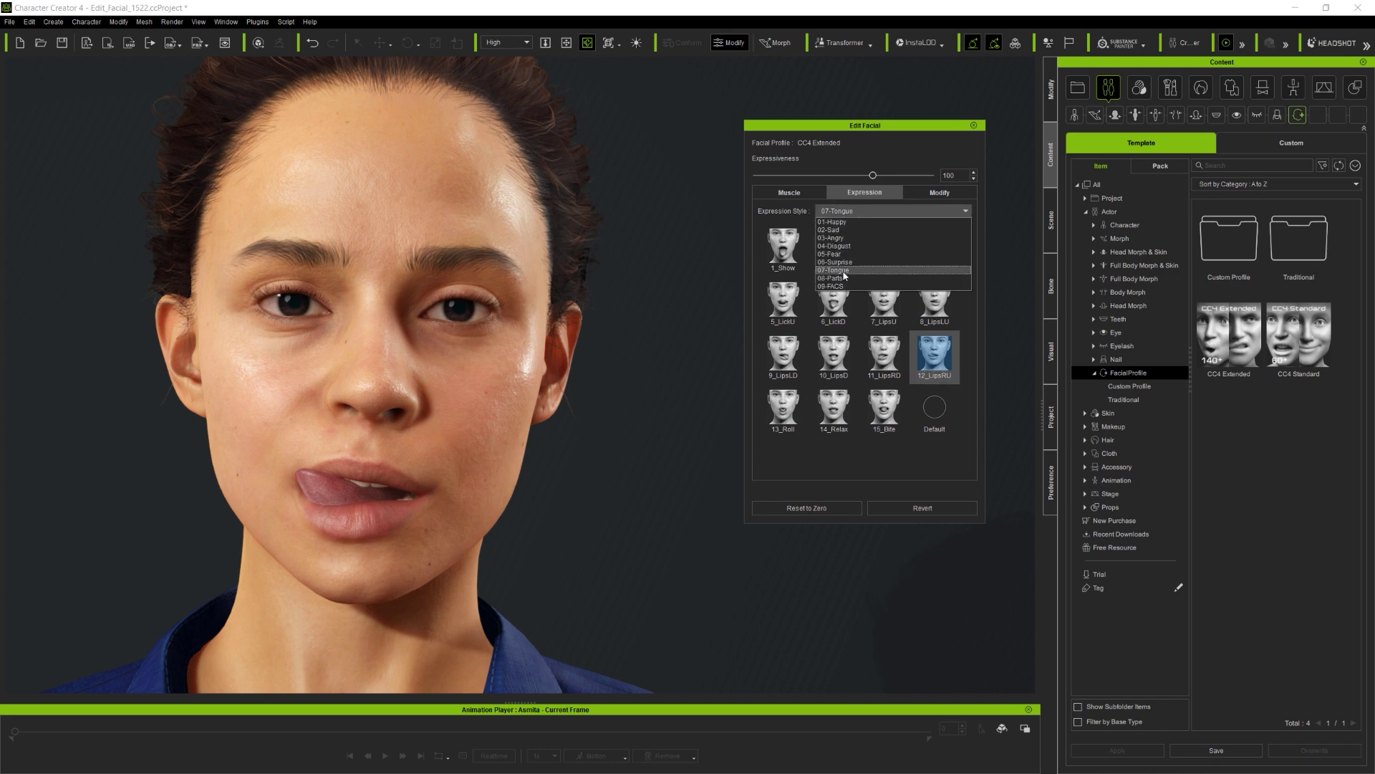
{"action": "left_click", "coordinate": [844, 278]}
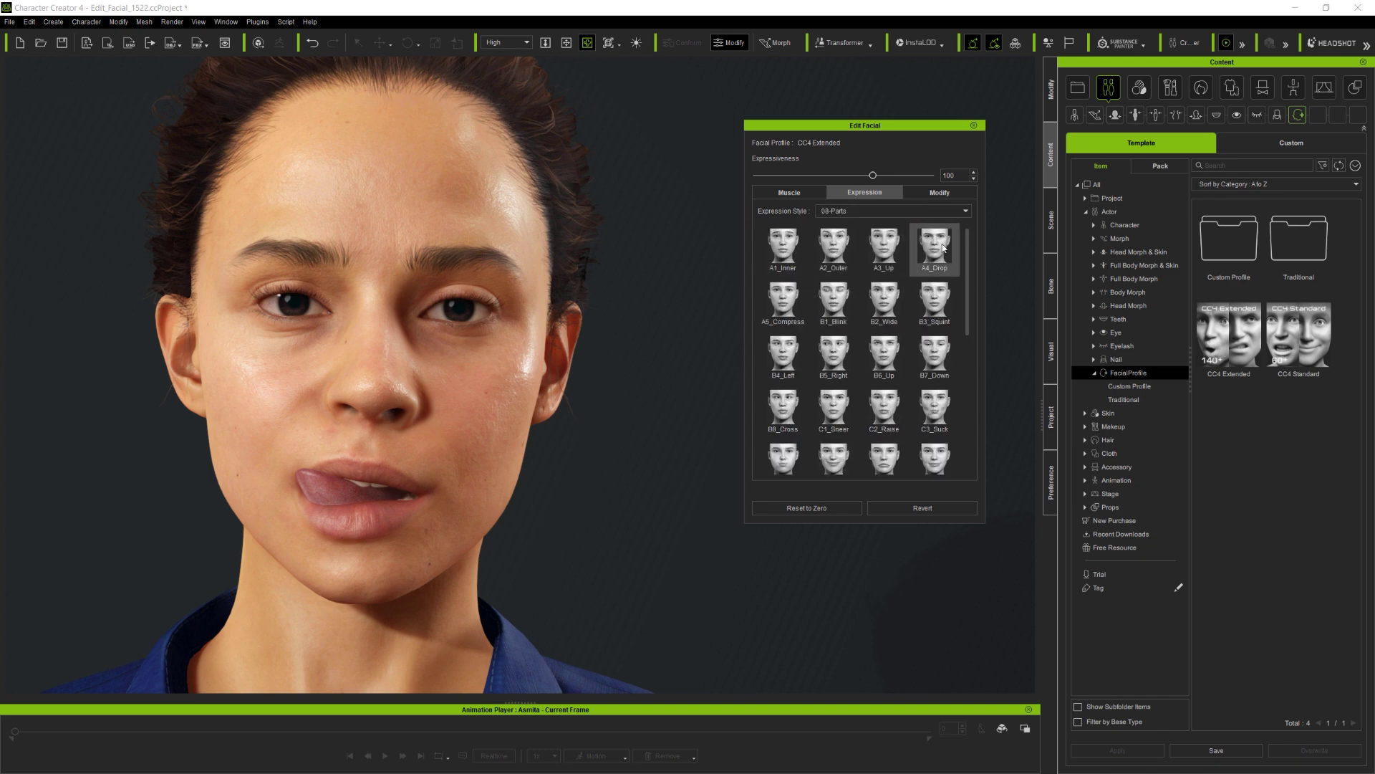
{"action": "left_click", "coordinate": [785, 245]}
{"action": "left_click", "coordinate": [834, 244]}
{"action": "left_click", "coordinate": [878, 244]}
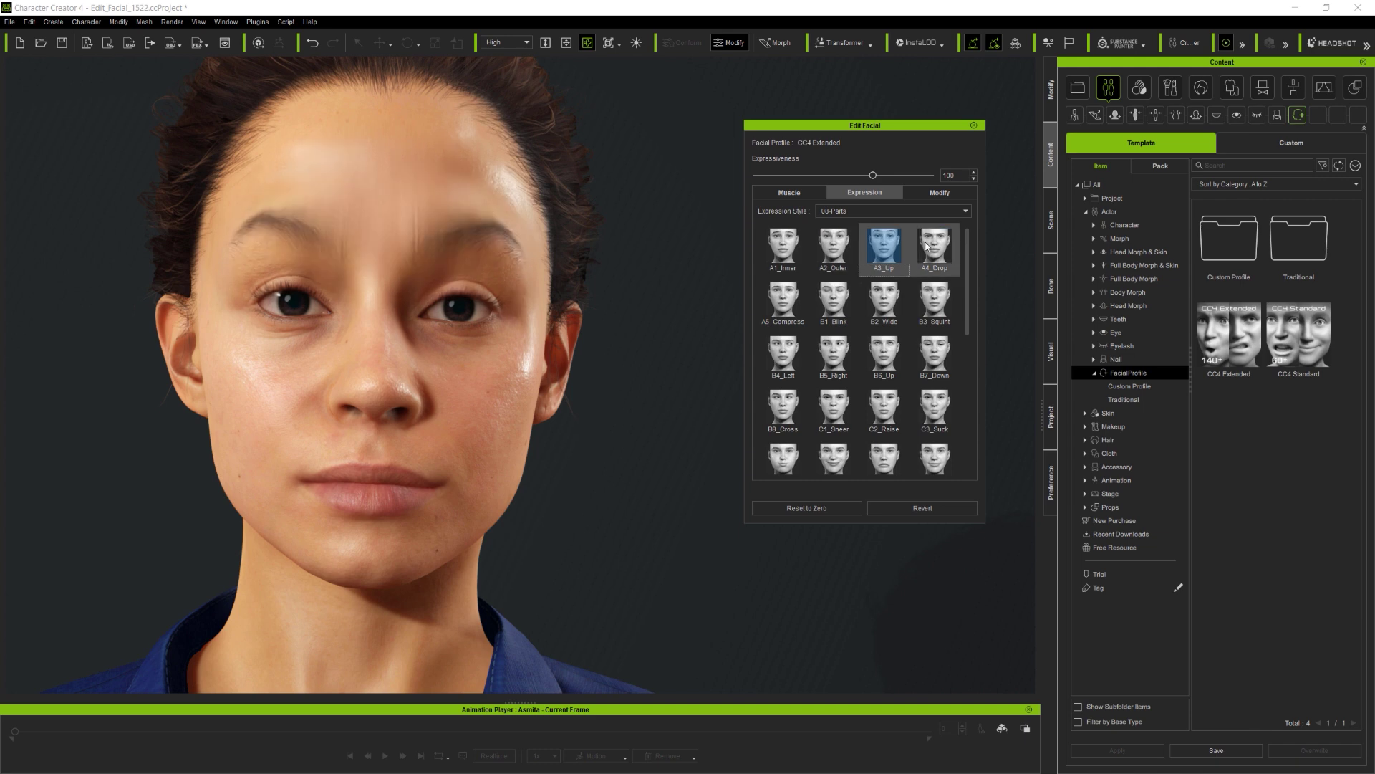
{"action": "left_click", "coordinate": [927, 247]}
{"action": "left_click", "coordinate": [783, 297]}
Try the 08-Parts eye presets from B1_Blink through B8_Cross in order, covering blink, wide, squint and all gaze directions.
{"action": "left_click", "coordinate": [833, 298]}
{"action": "left_click", "coordinate": [895, 303]}
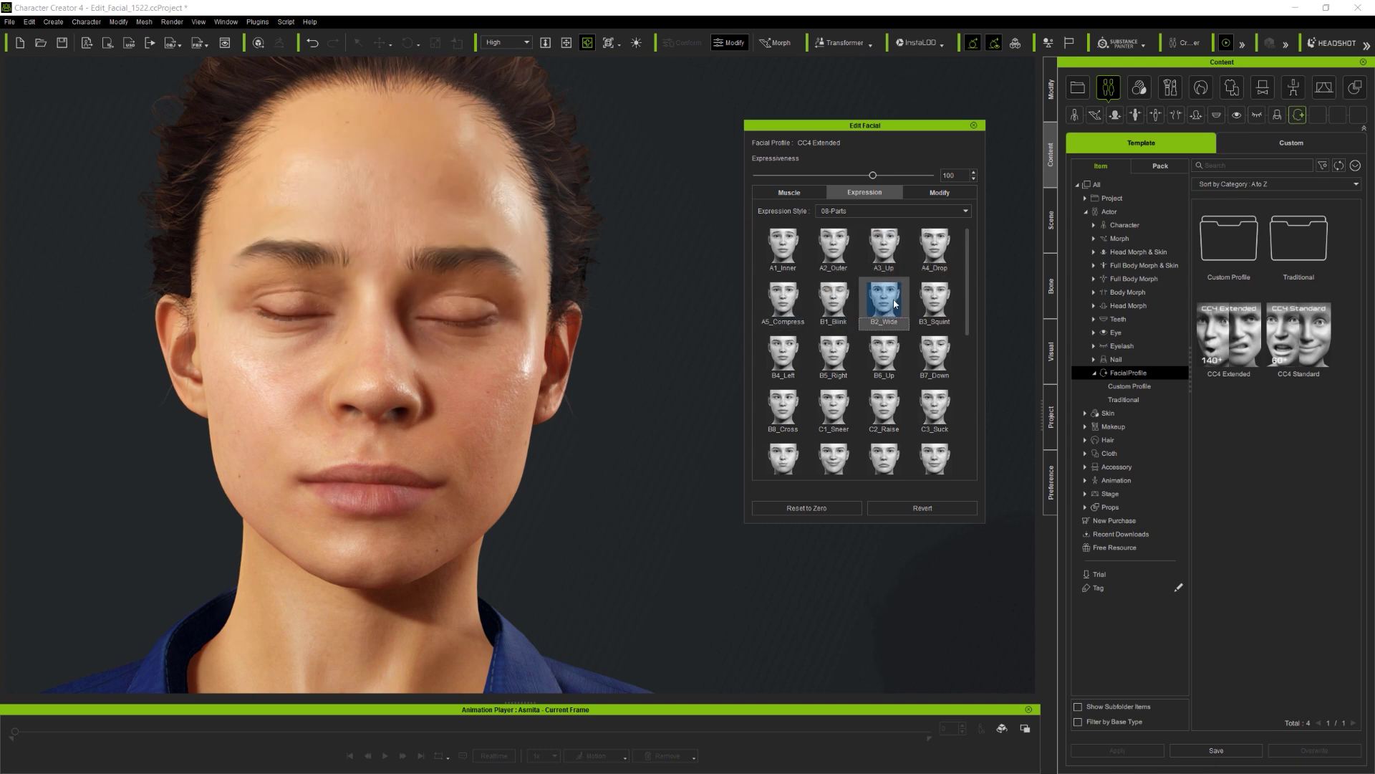
{"action": "left_click", "coordinate": [932, 301]}
{"action": "left_click", "coordinate": [783, 353]}
{"action": "left_click", "coordinate": [845, 356]}
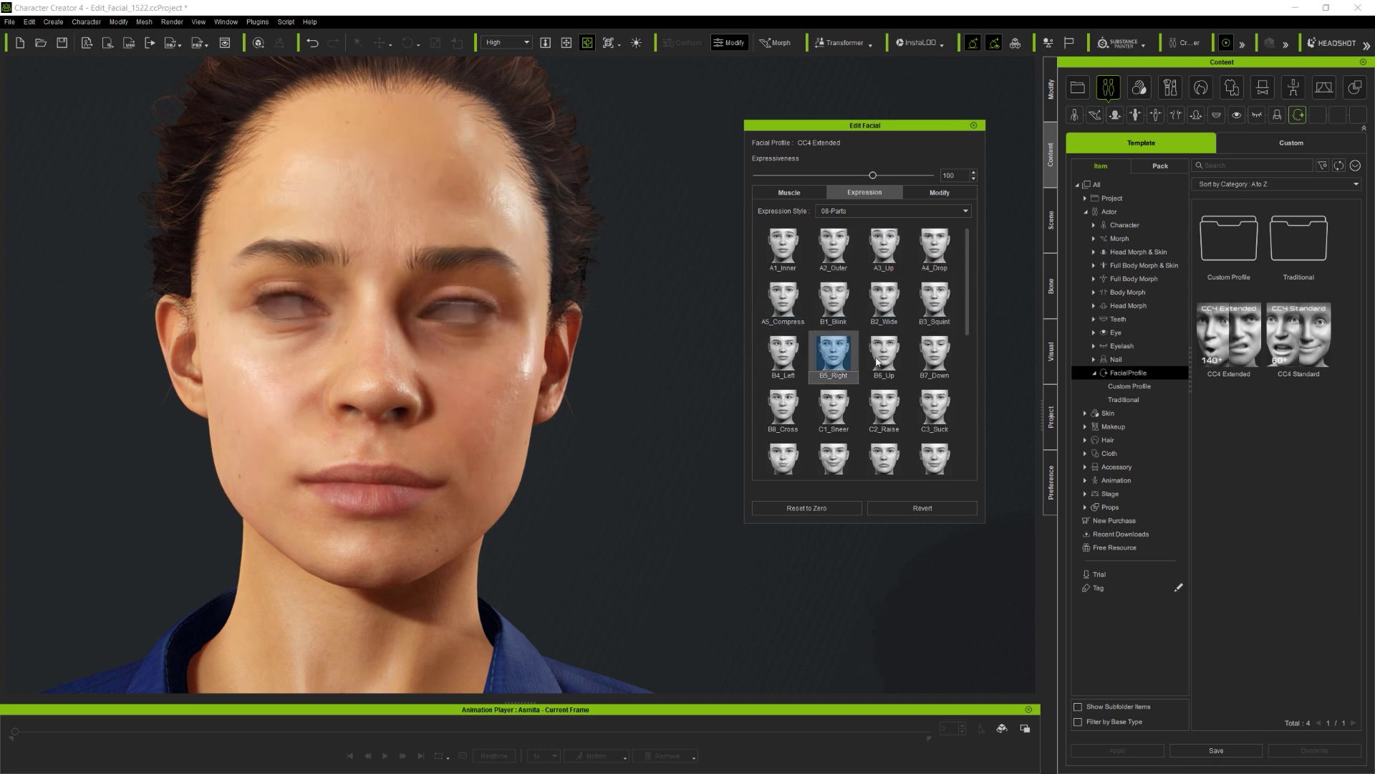
{"action": "left_click", "coordinate": [878, 360]}
{"action": "left_click", "coordinate": [932, 355]}
{"action": "left_click", "coordinate": [783, 409]}
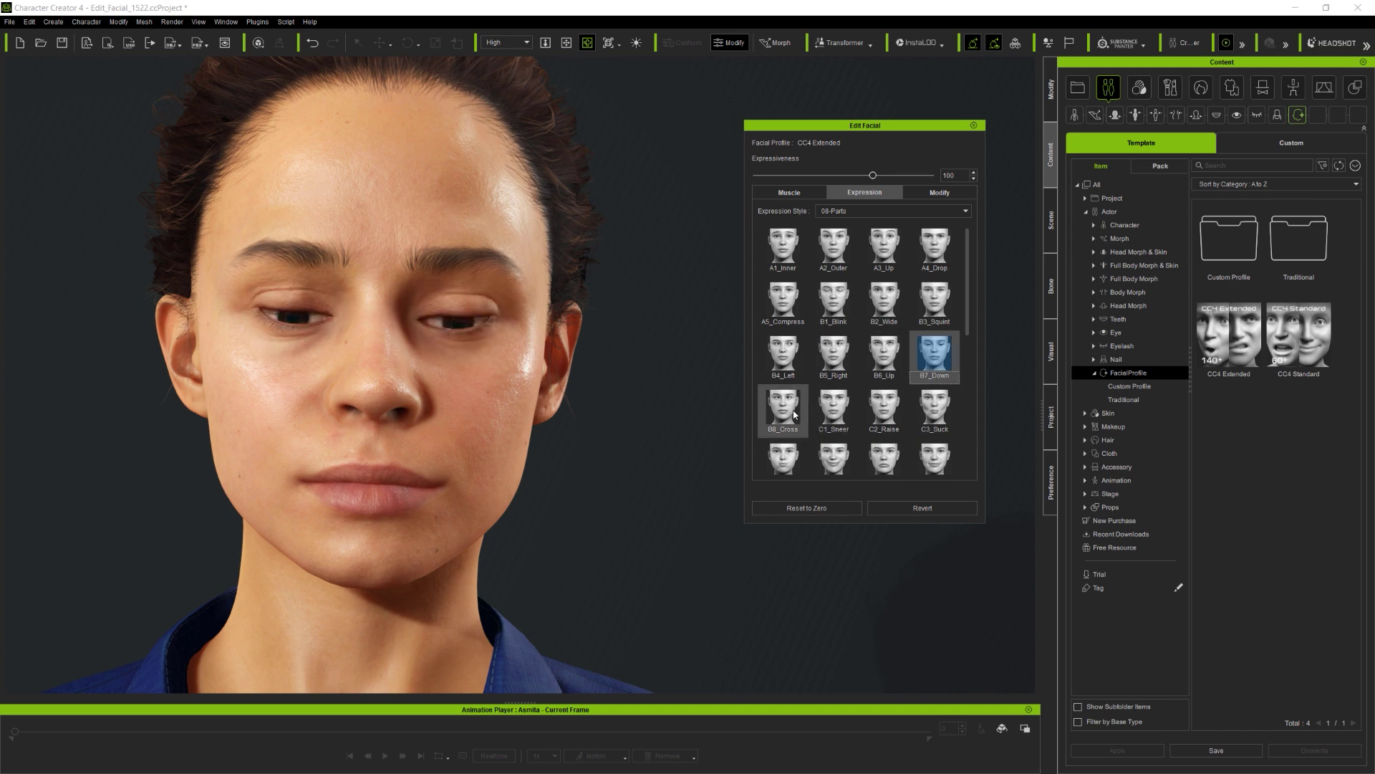
Try the 08-Parts presets C1_Sneer, C2_Raise and the closed-mouth smile on the face.
{"action": "left_click", "coordinate": [838, 415]}
{"action": "left_click", "coordinate": [884, 408]}
{"action": "left_click", "coordinate": [834, 458]}
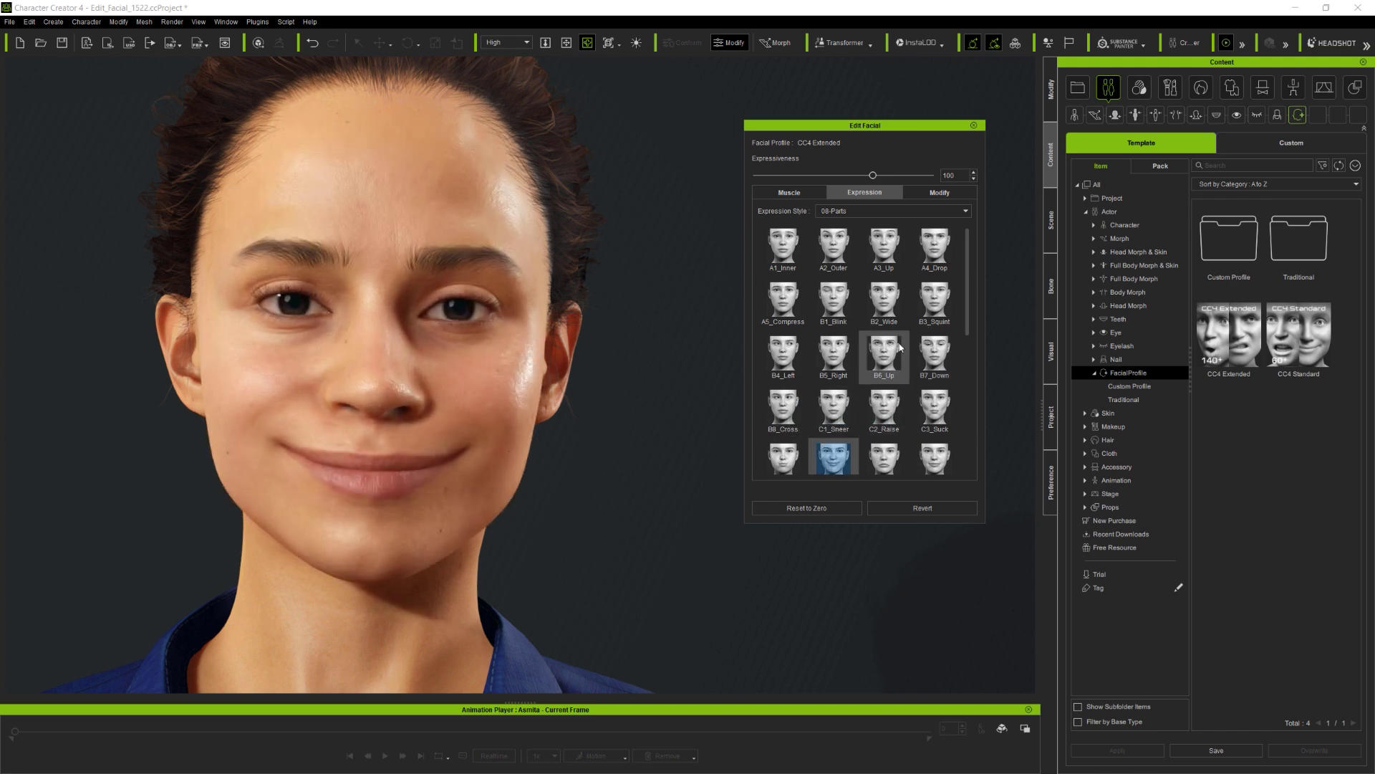
Switch the expression style to 09-FACS and try the action unit presets AU_01, AU_02 and AU_06.
{"action": "left_click", "coordinate": [874, 211]}
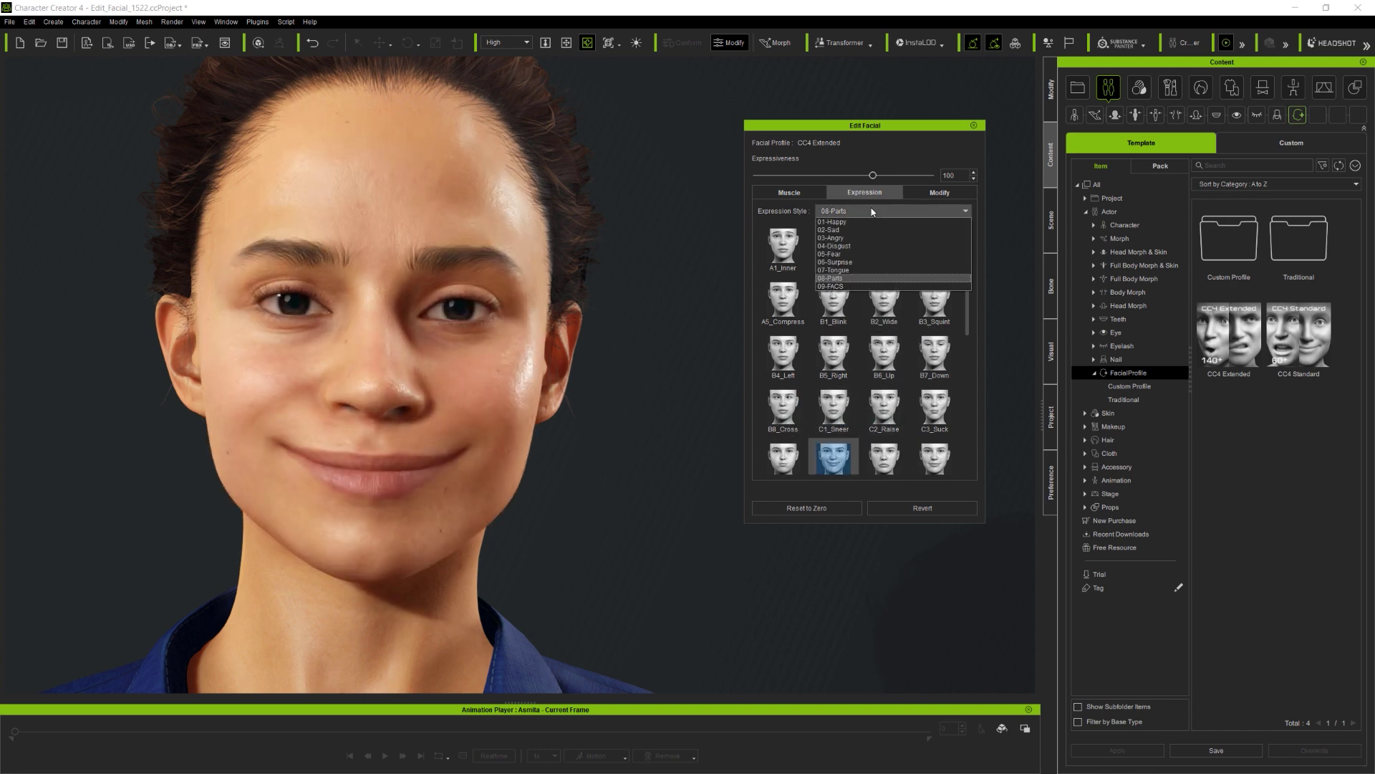
{"action": "left_click", "coordinate": [842, 286]}
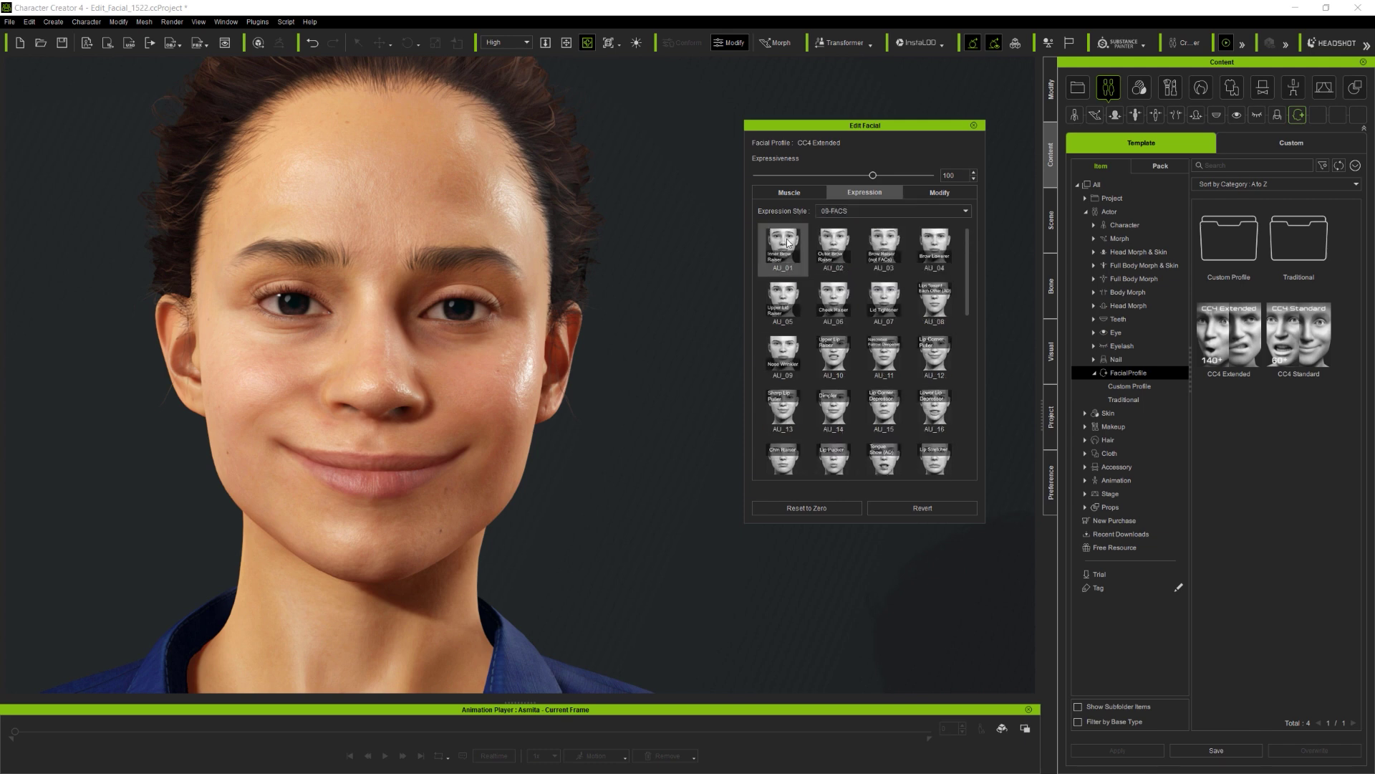
{"action": "left_click", "coordinate": [788, 244]}
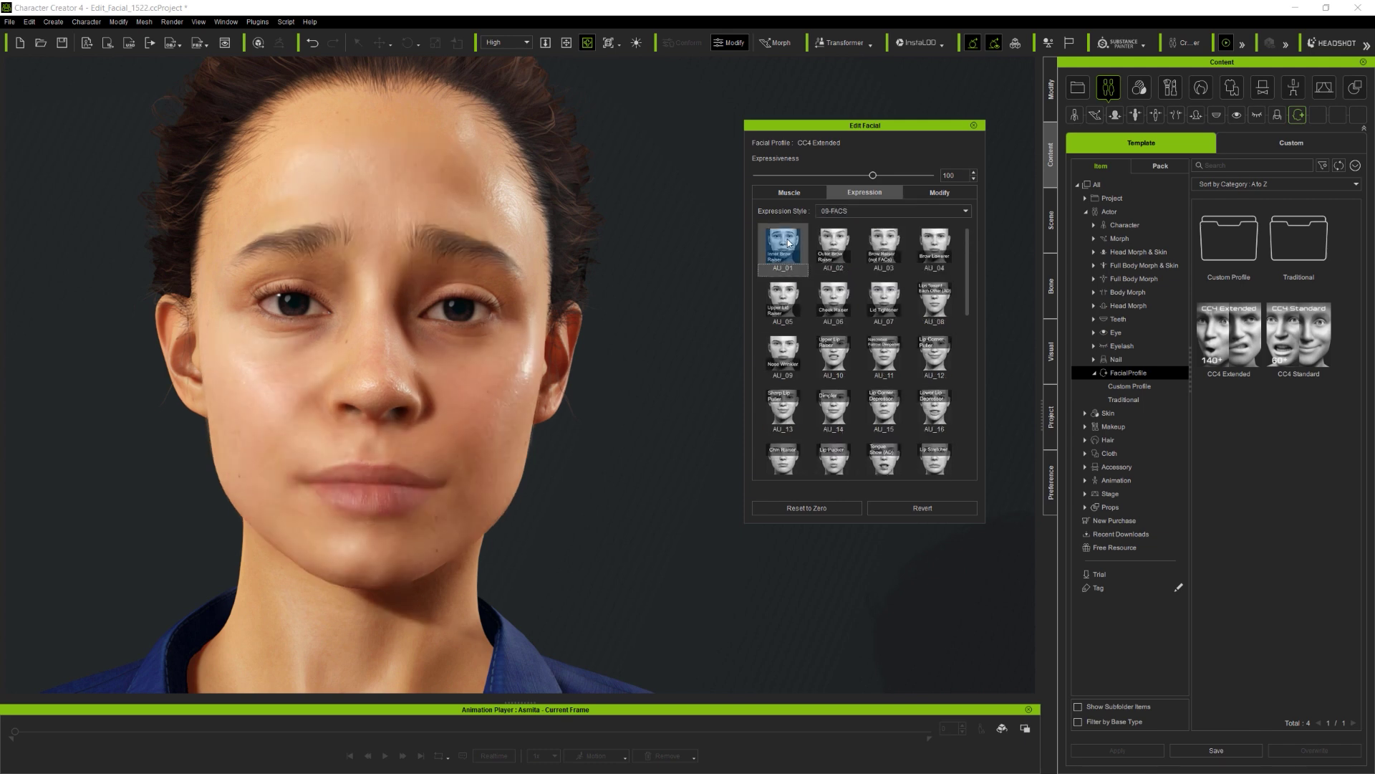
{"action": "left_click", "coordinate": [842, 246]}
{"action": "left_click", "coordinate": [838, 303]}
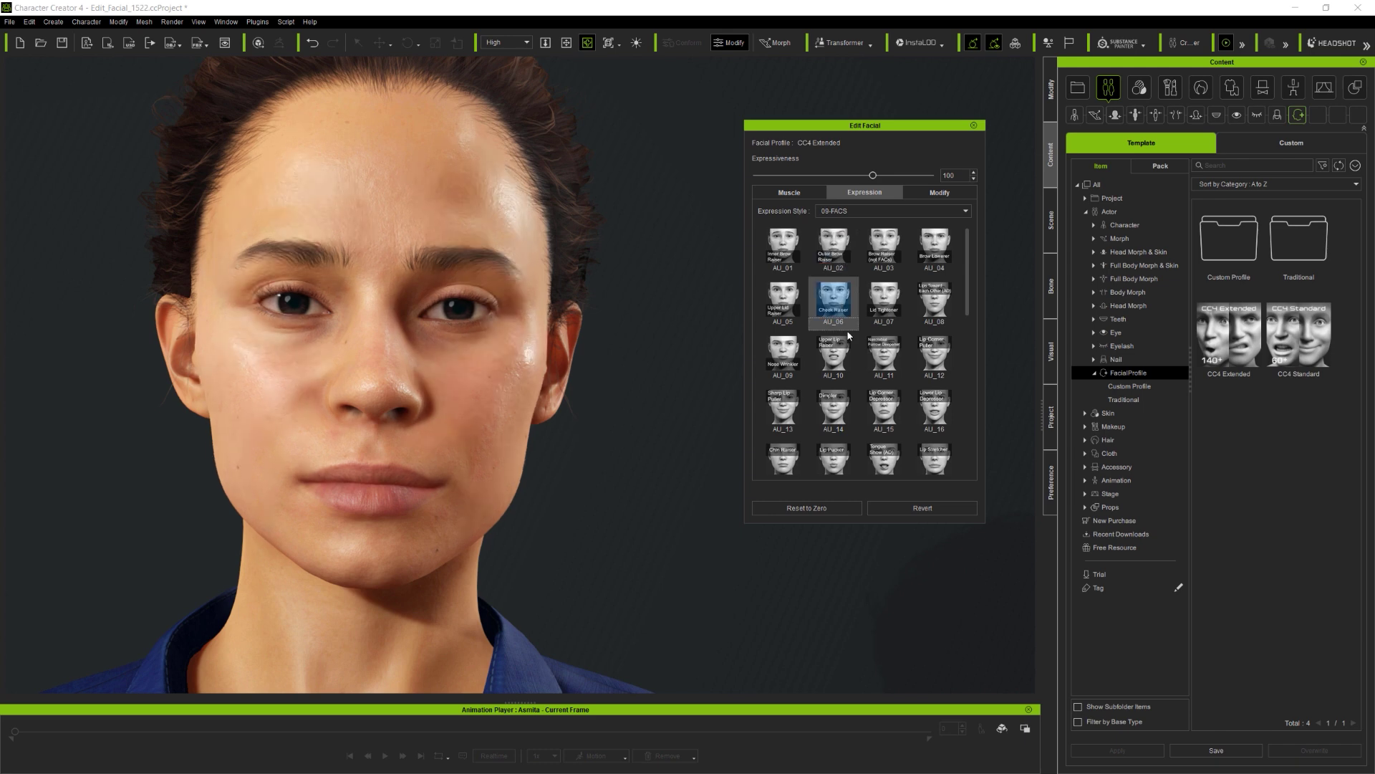
Try the 09-FACS presets AU_10, AU_14, the tongue-show unit, AU_38 and the one-eyed wink AU_46.
{"action": "left_click", "coordinate": [834, 354]}
{"action": "left_click", "coordinate": [846, 419]}
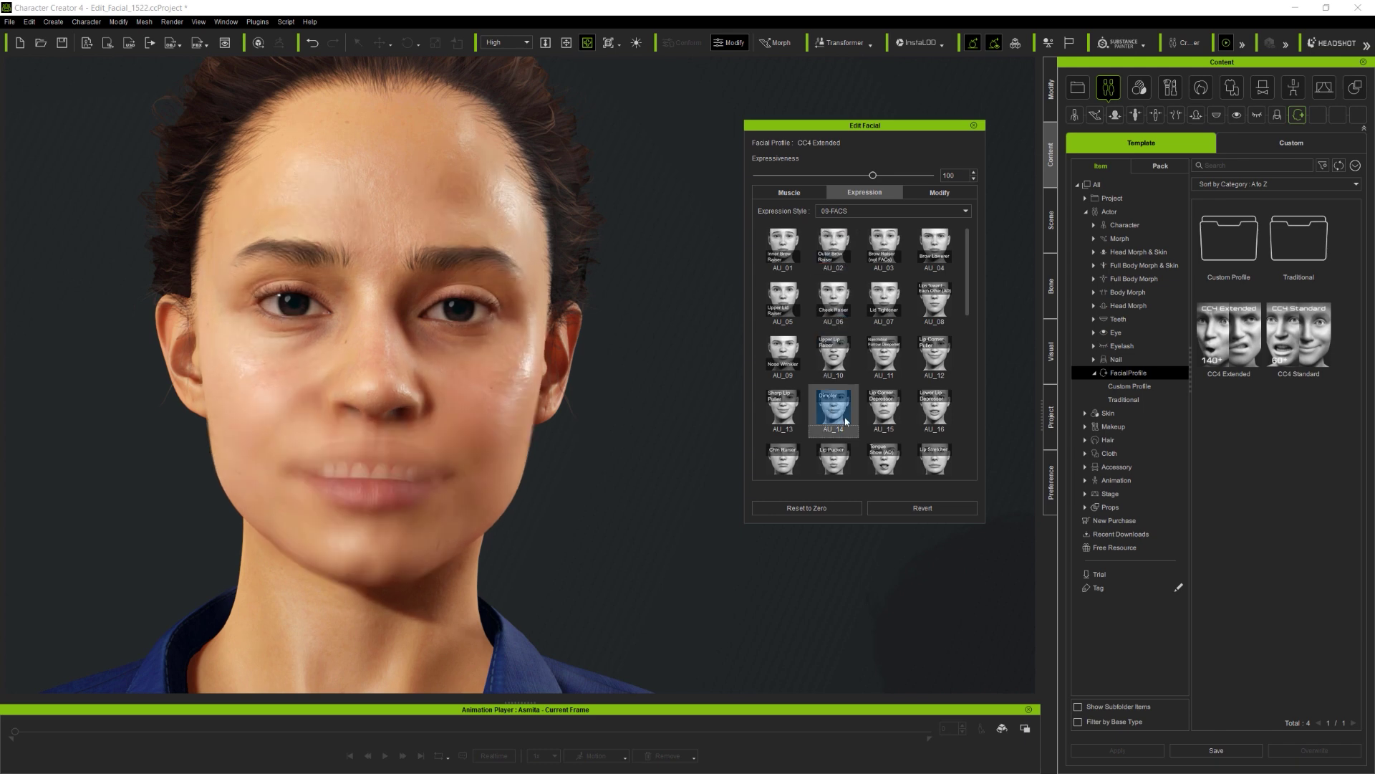
{"action": "left_click", "coordinate": [884, 458]}
{"action": "scroll", "coordinate": [864, 346], "scroll_direction": "down", "scroll_amount": 5}
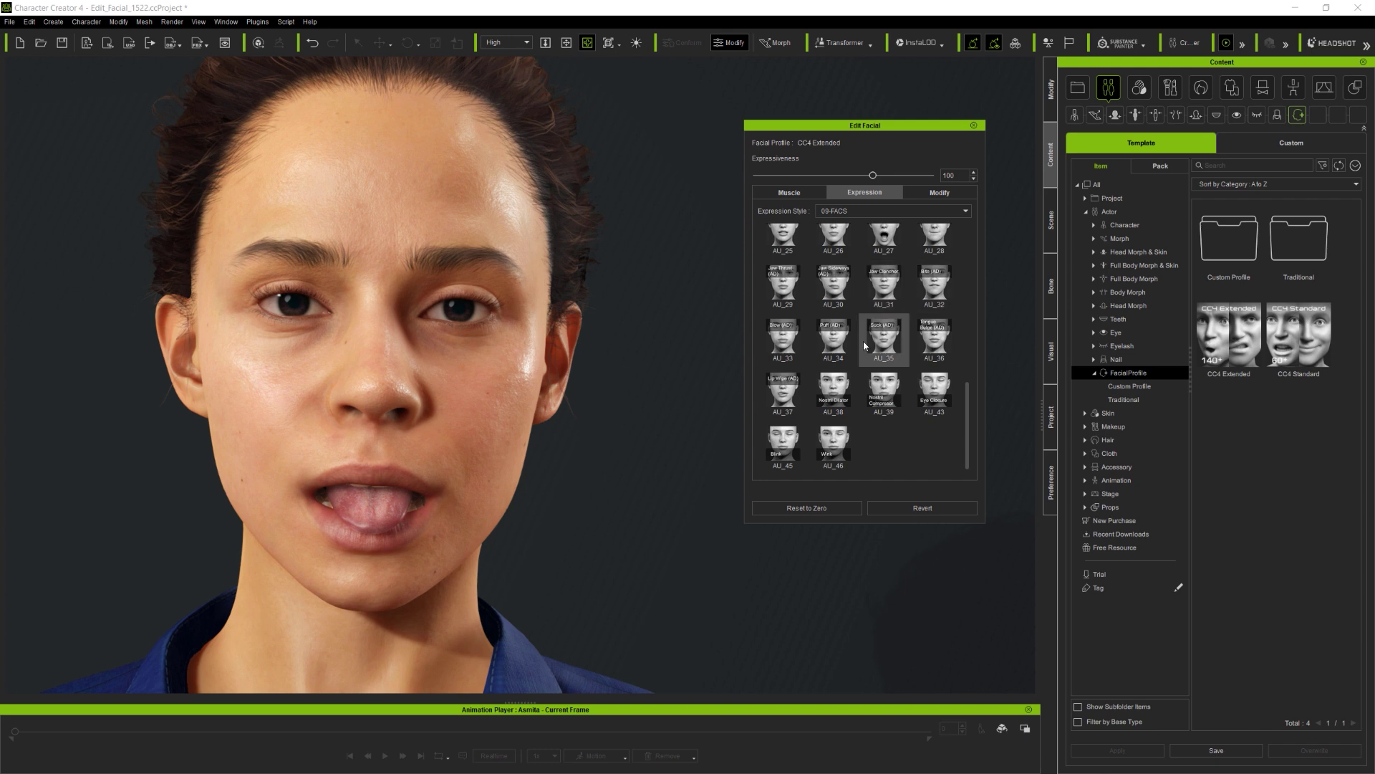
{"action": "left_click", "coordinate": [833, 390]}
{"action": "left_click", "coordinate": [833, 446]}
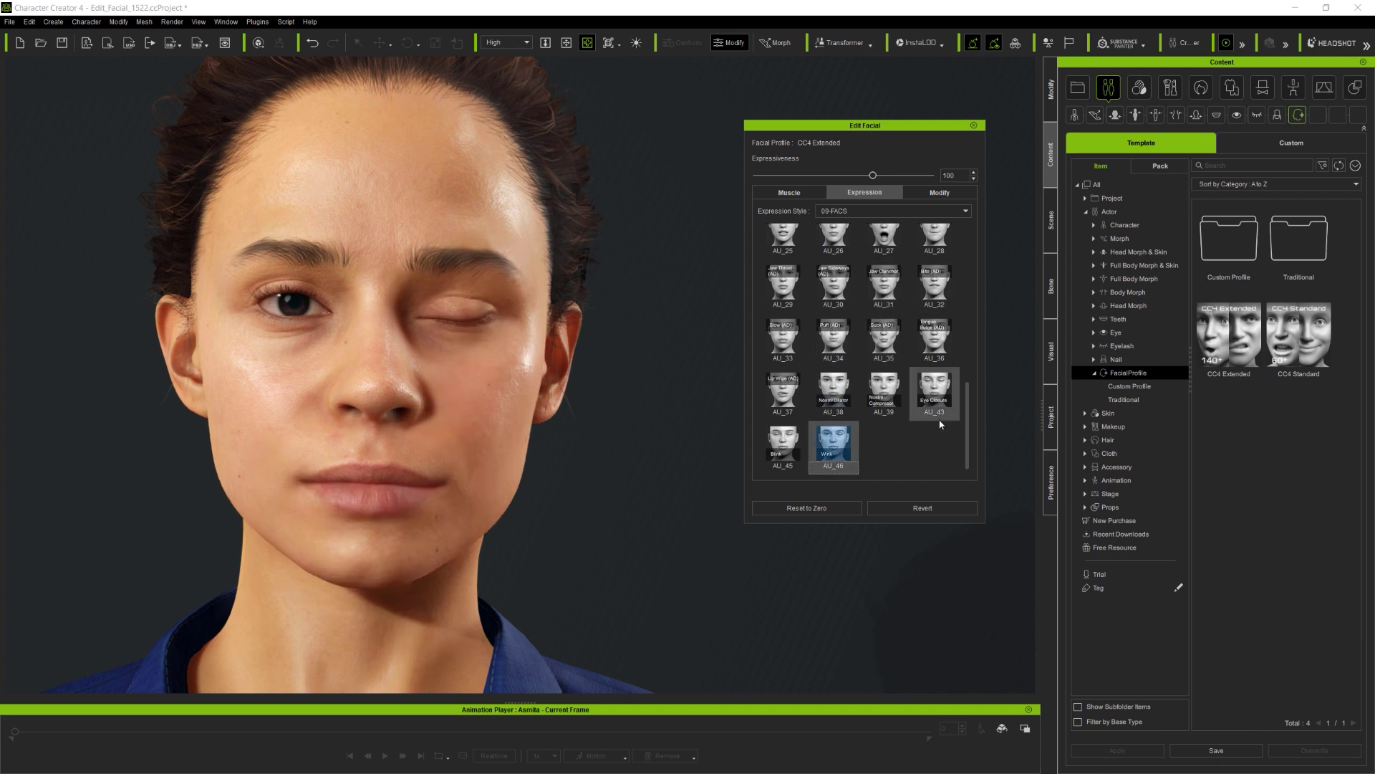
Switch the expression style back to 01-Happy and apply the C2_Happy preset to the face.
{"action": "left_click", "coordinate": [883, 212]}
{"action": "left_click", "coordinate": [858, 221]}
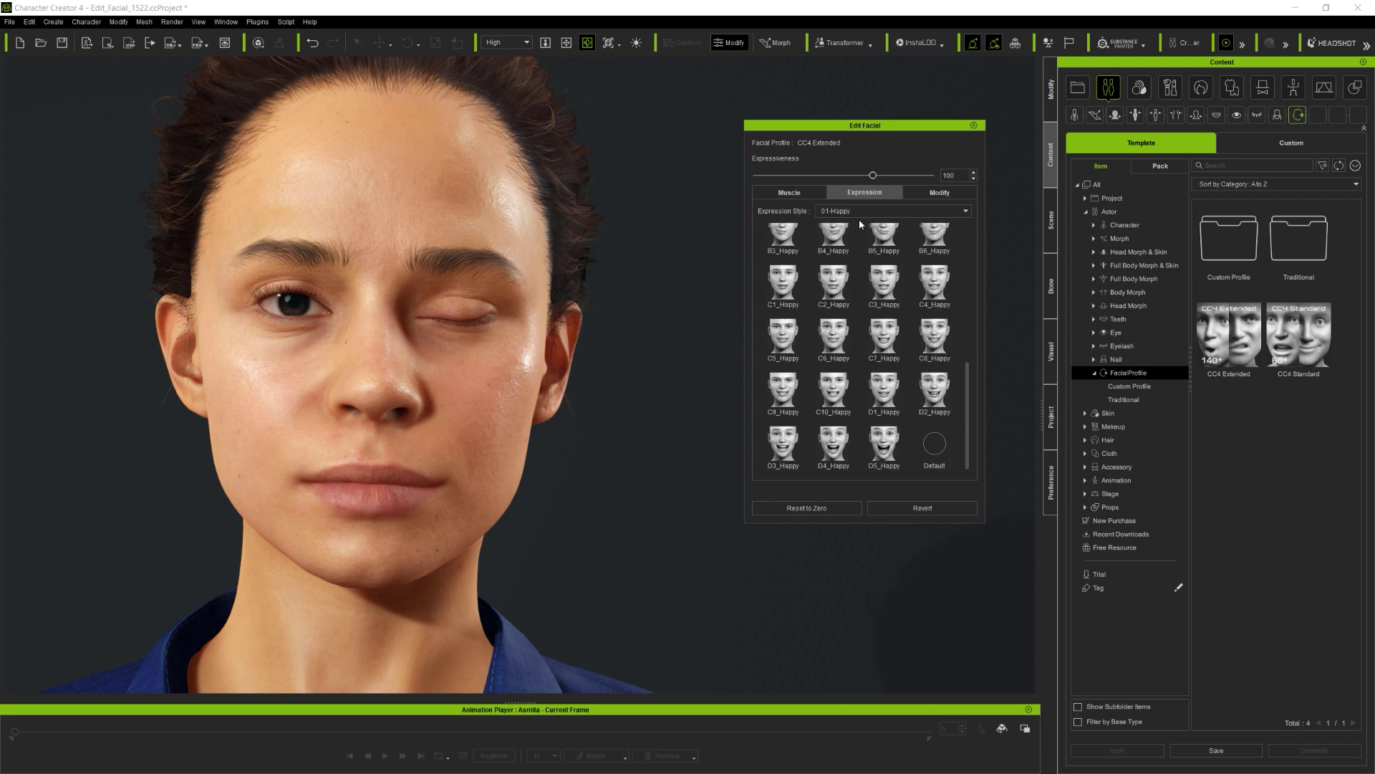
{"action": "left_click", "coordinate": [838, 286]}
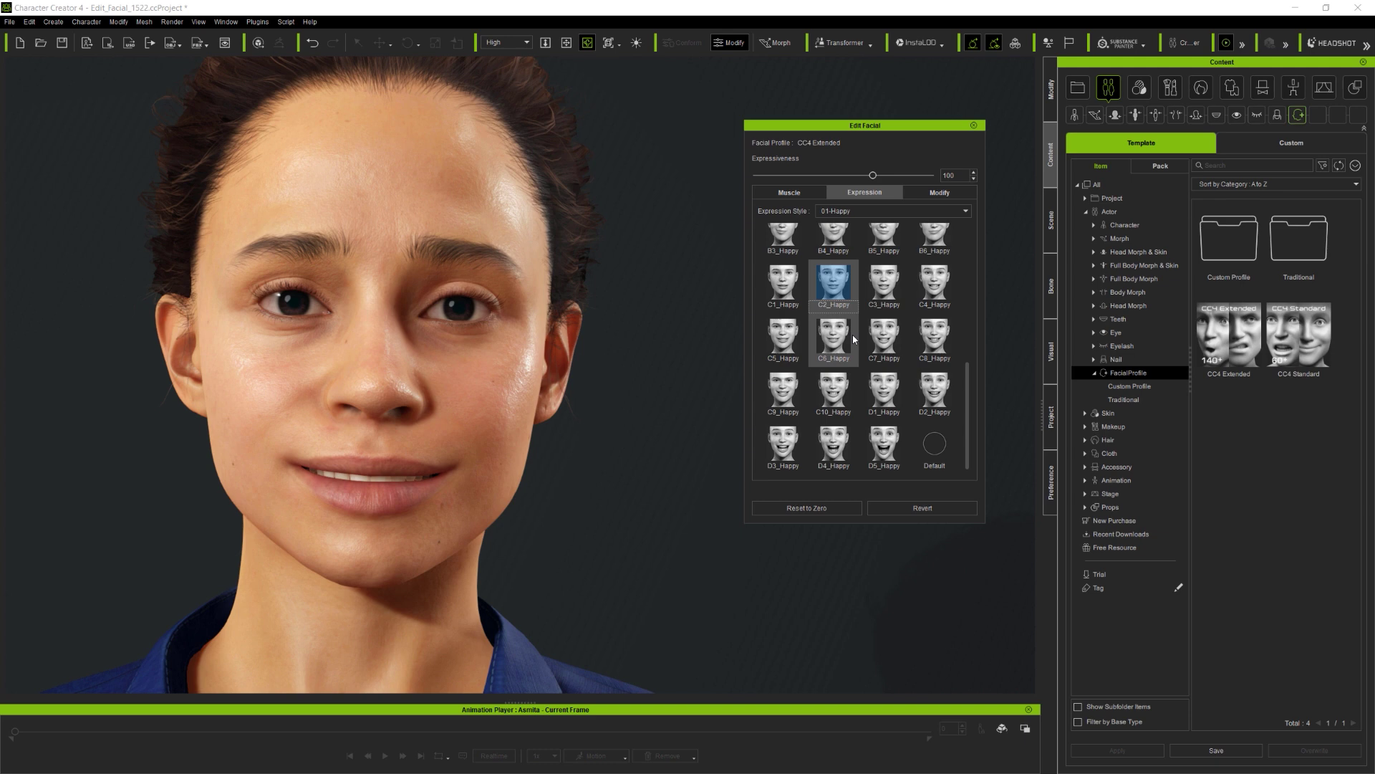
Return to the full-face muscle controls and reset the facial expression to zero.
{"action": "left_click", "coordinate": [797, 192]}
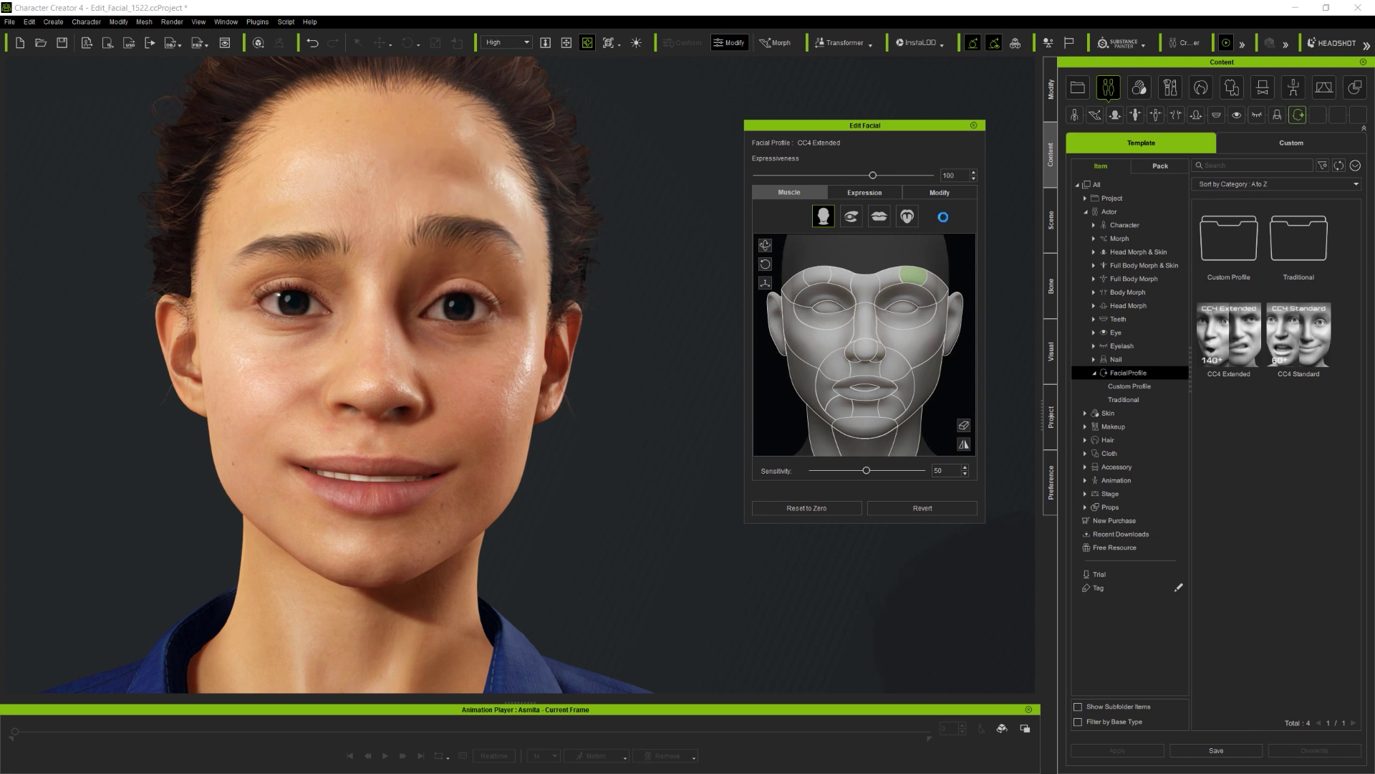
{"action": "left_click", "coordinate": [822, 510]}
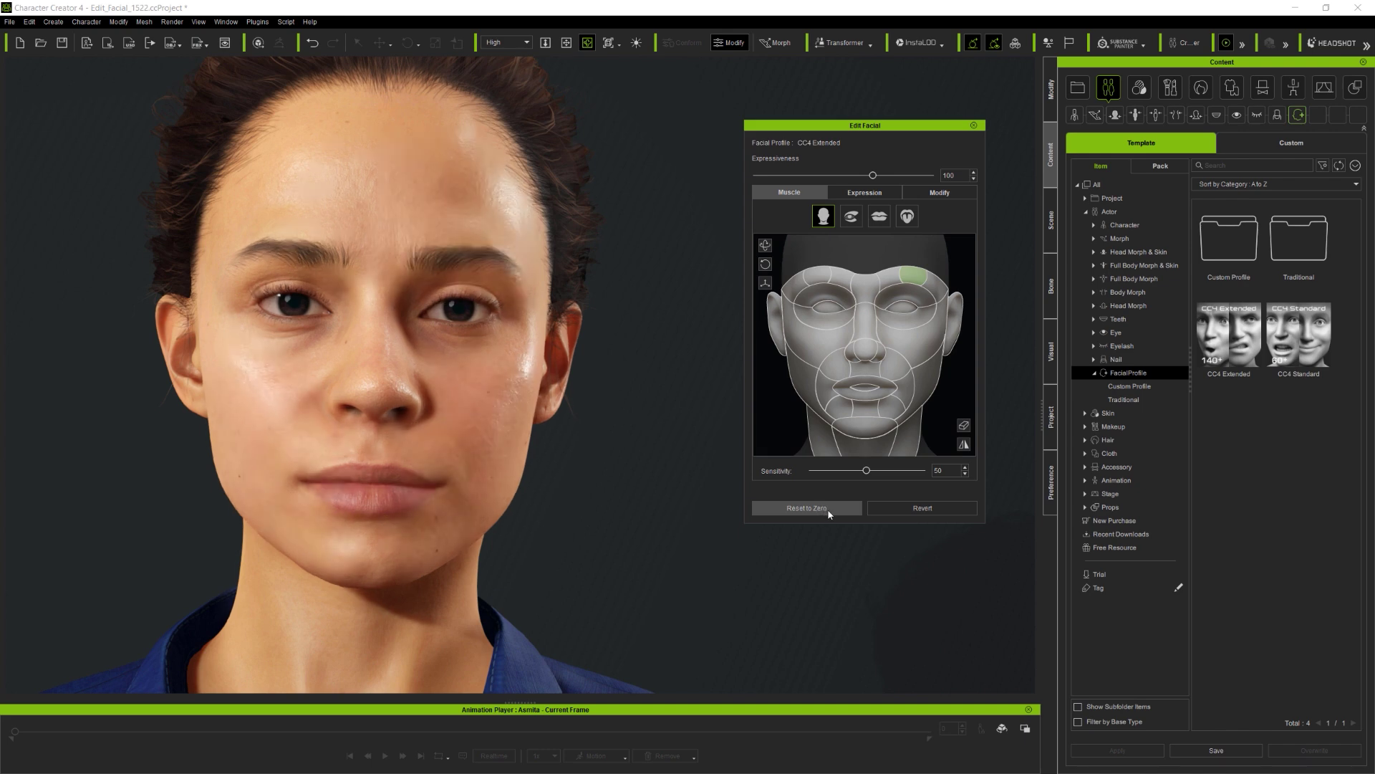
Raise the left brow with the muscle controls, check its sliders among the currently used morphs, and reset the face to zero.
{"action": "left_click", "coordinate": [947, 193]}
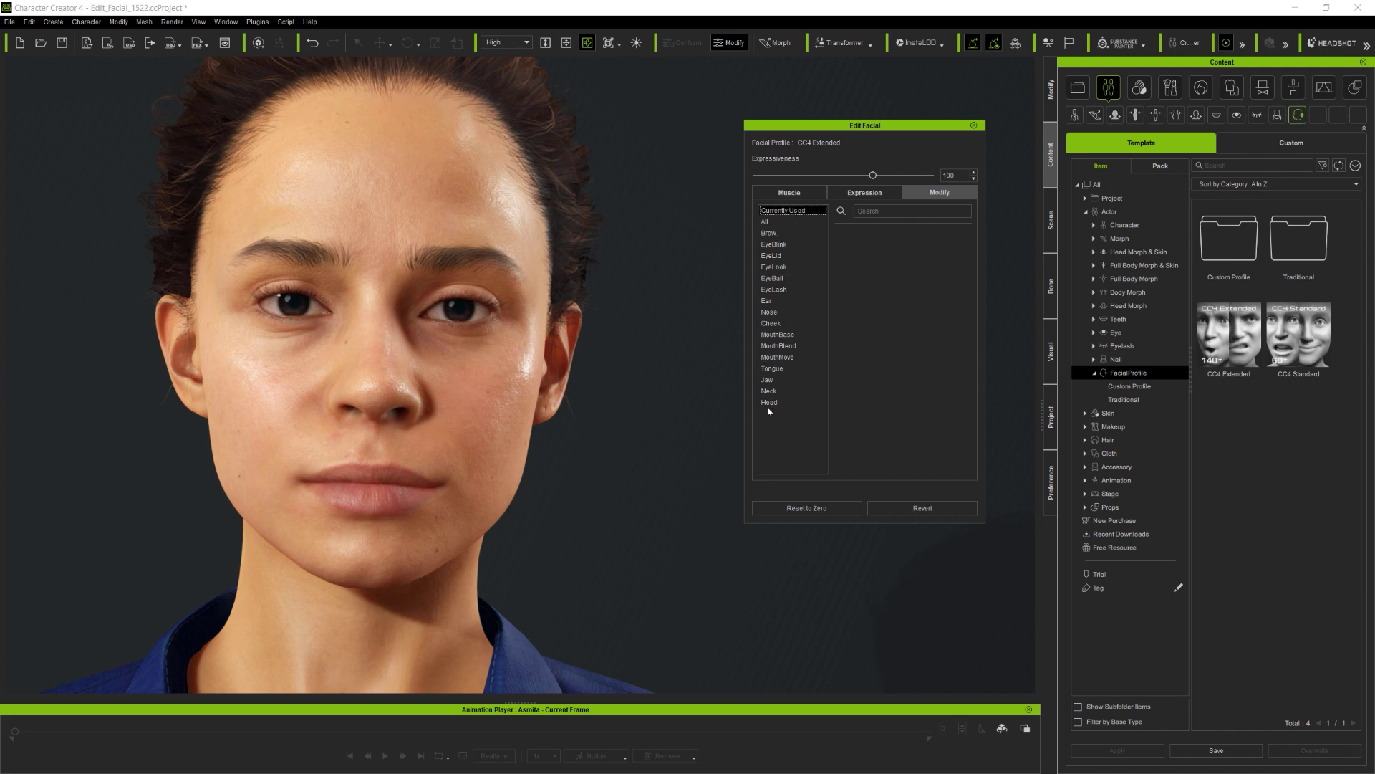
{"action": "left_click", "coordinate": [789, 192]}
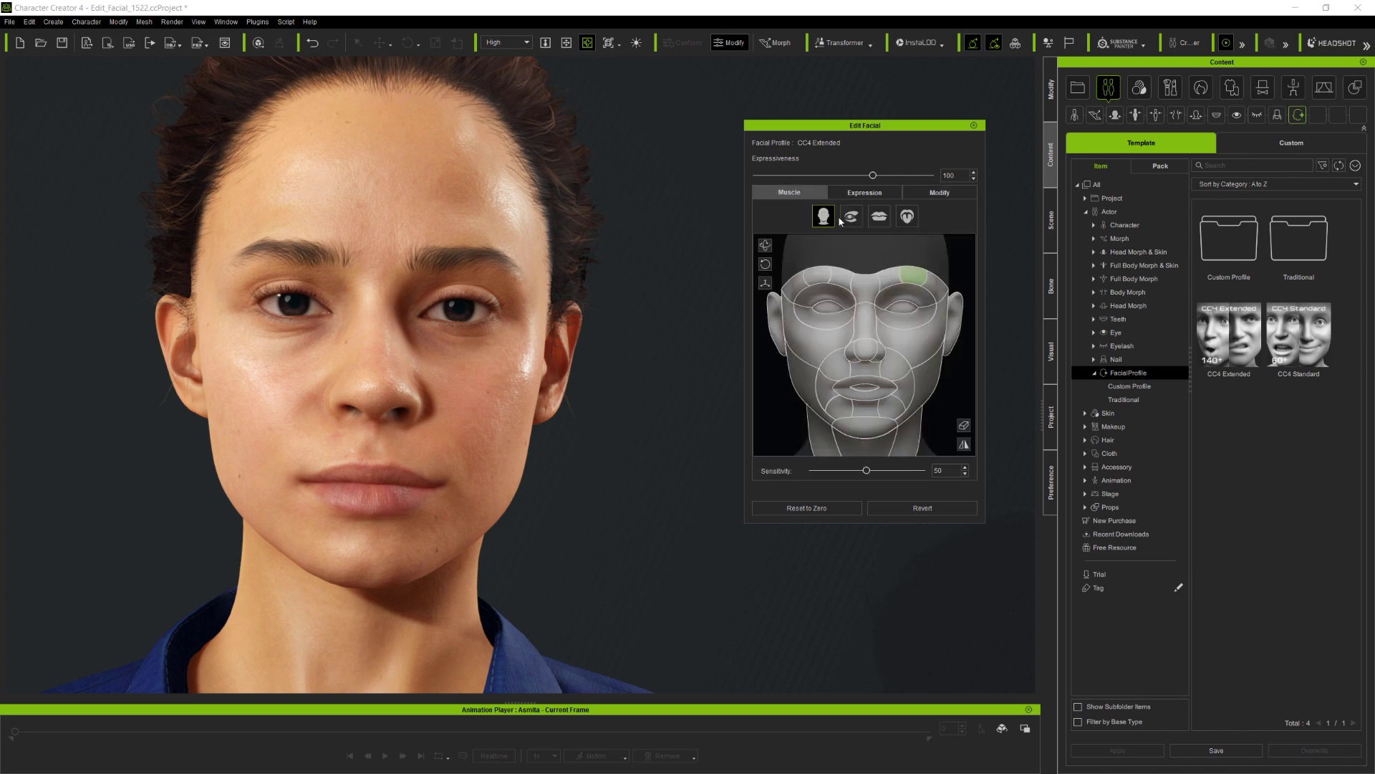
{"action": "left_click", "coordinate": [940, 192]}
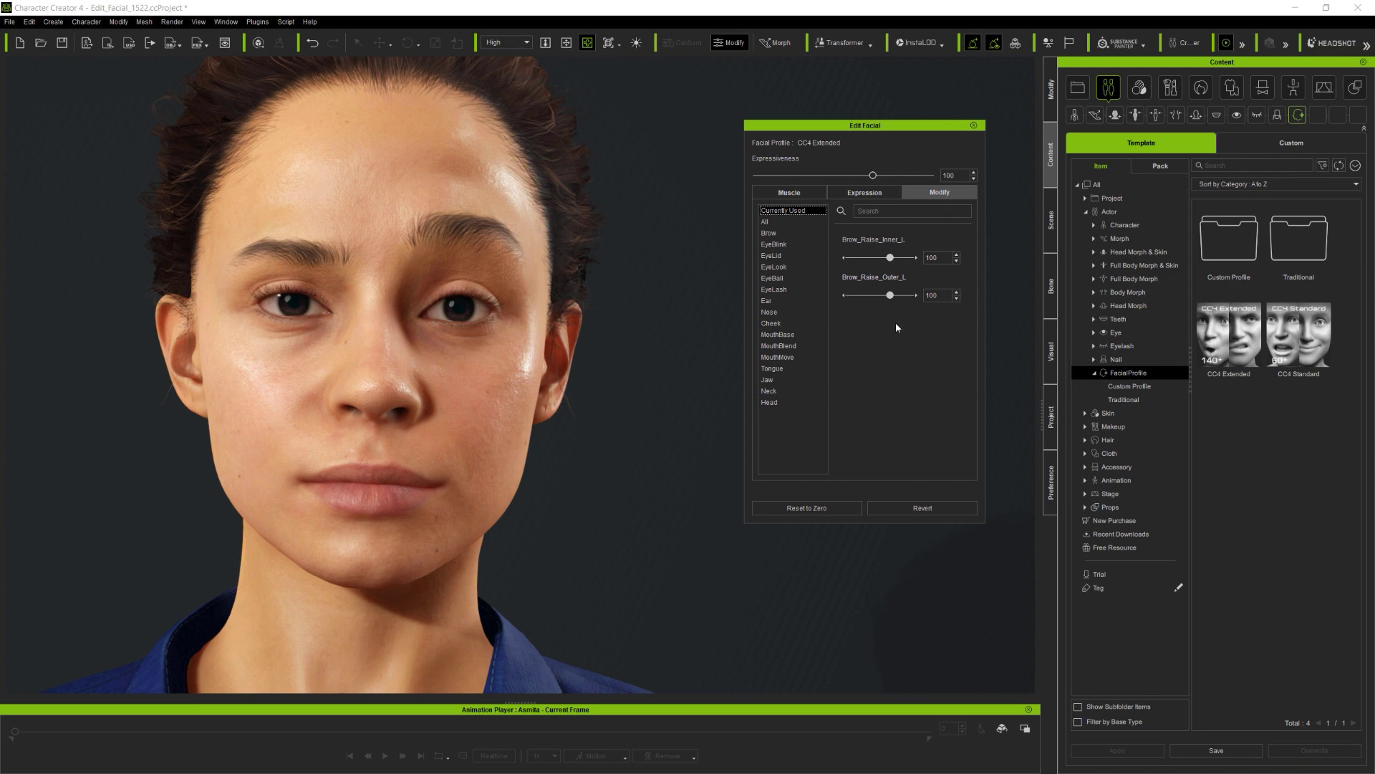
{"action": "left_click", "coordinate": [817, 508]}
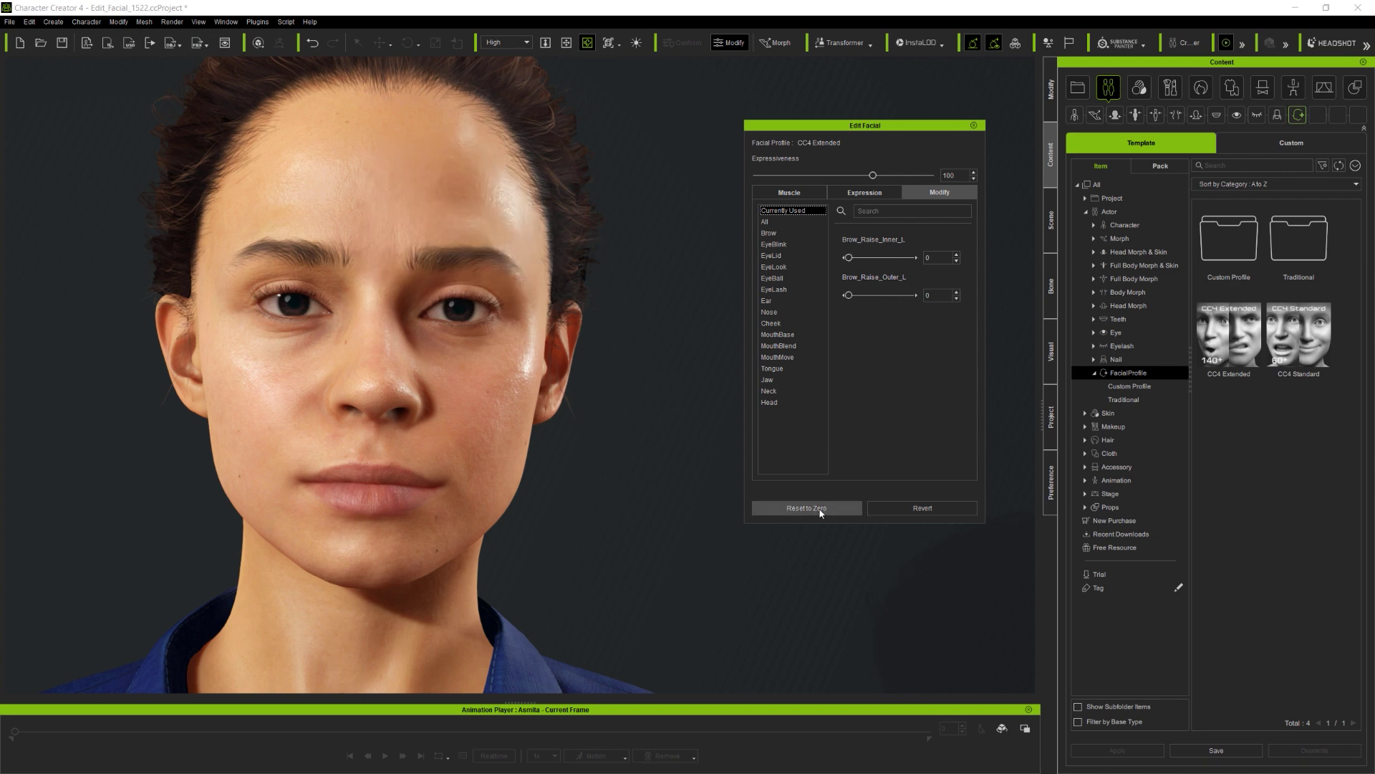
{"action": "left_click", "coordinate": [974, 127]}
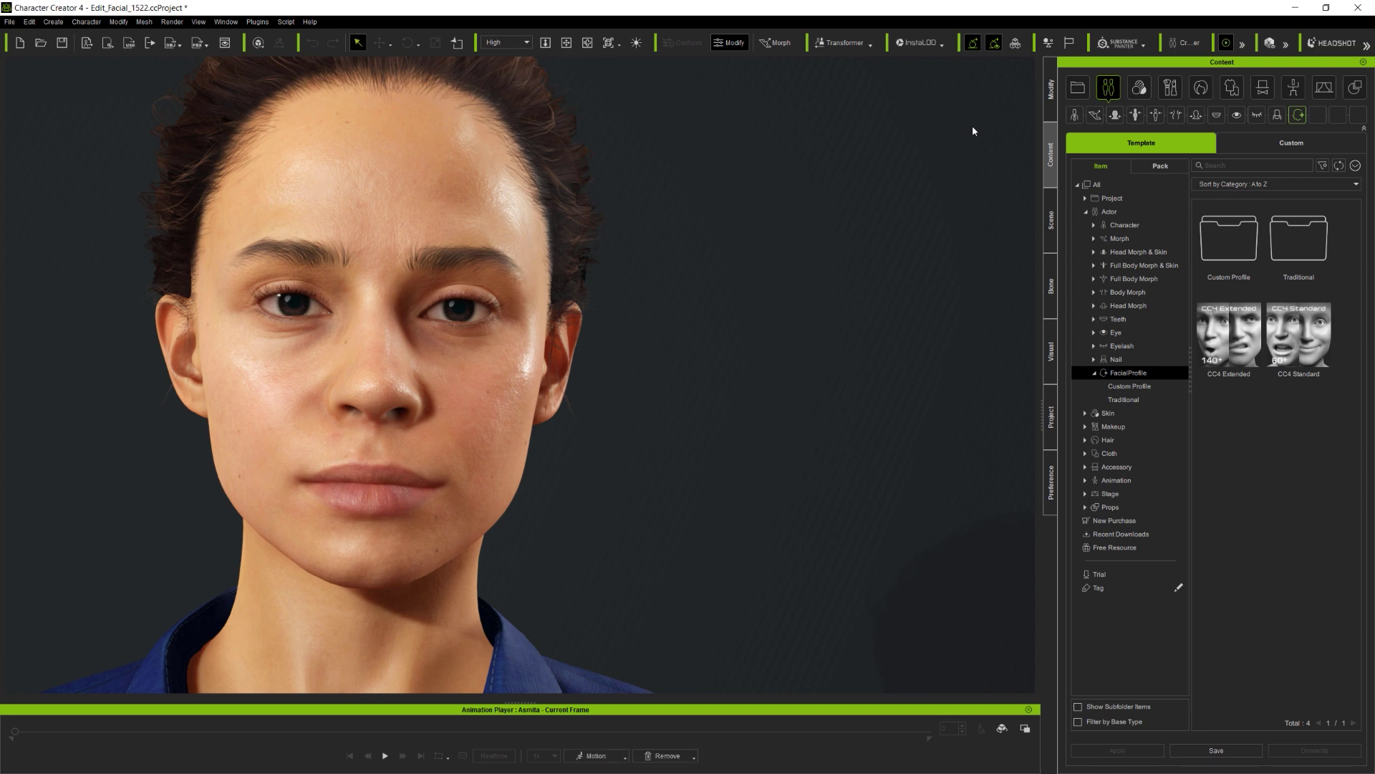
Load the Full Face facial rig calibration motion and scrub to a frame where the open mouth shows the teeth.
{"action": "left_click", "coordinate": [625, 757]}
{"action": "mouse_move", "coordinate": [642, 685]}
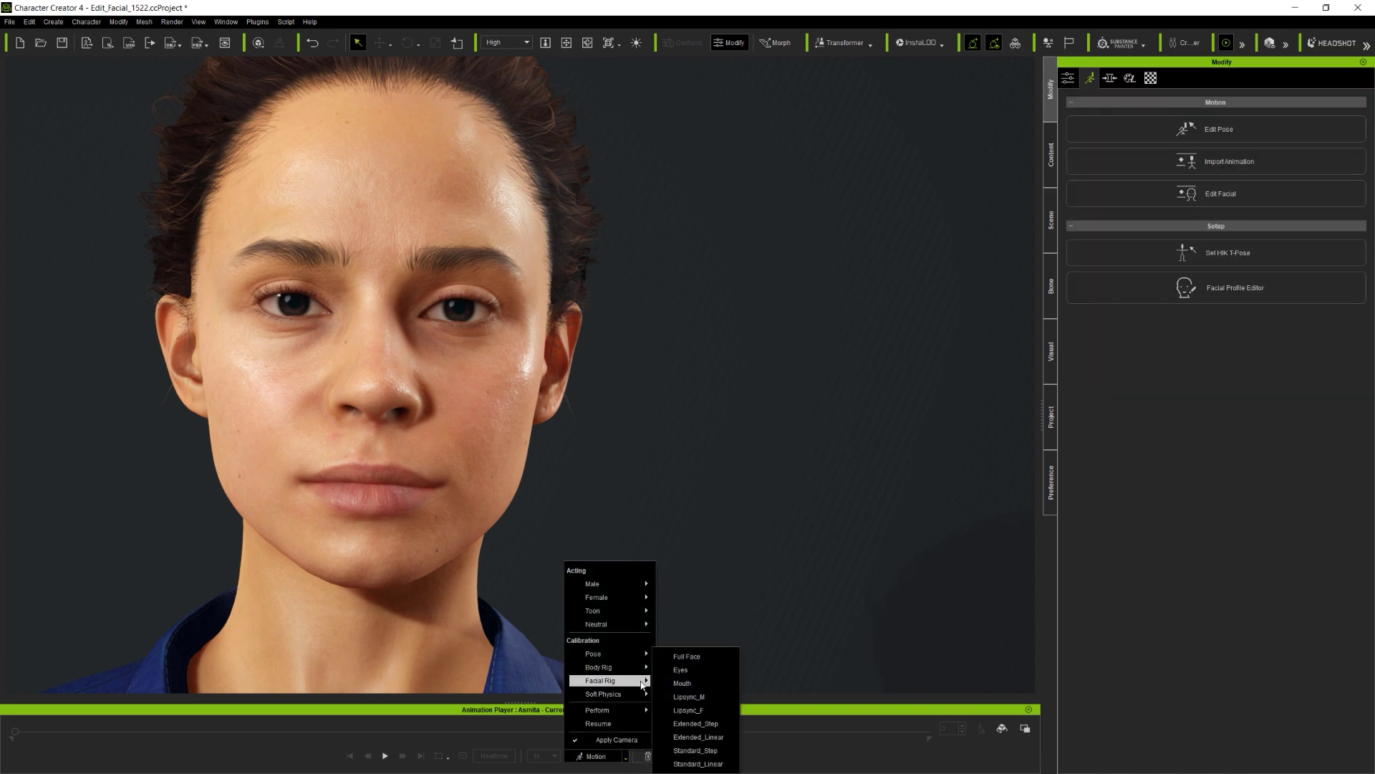
{"action": "left_click", "coordinate": [703, 670]}
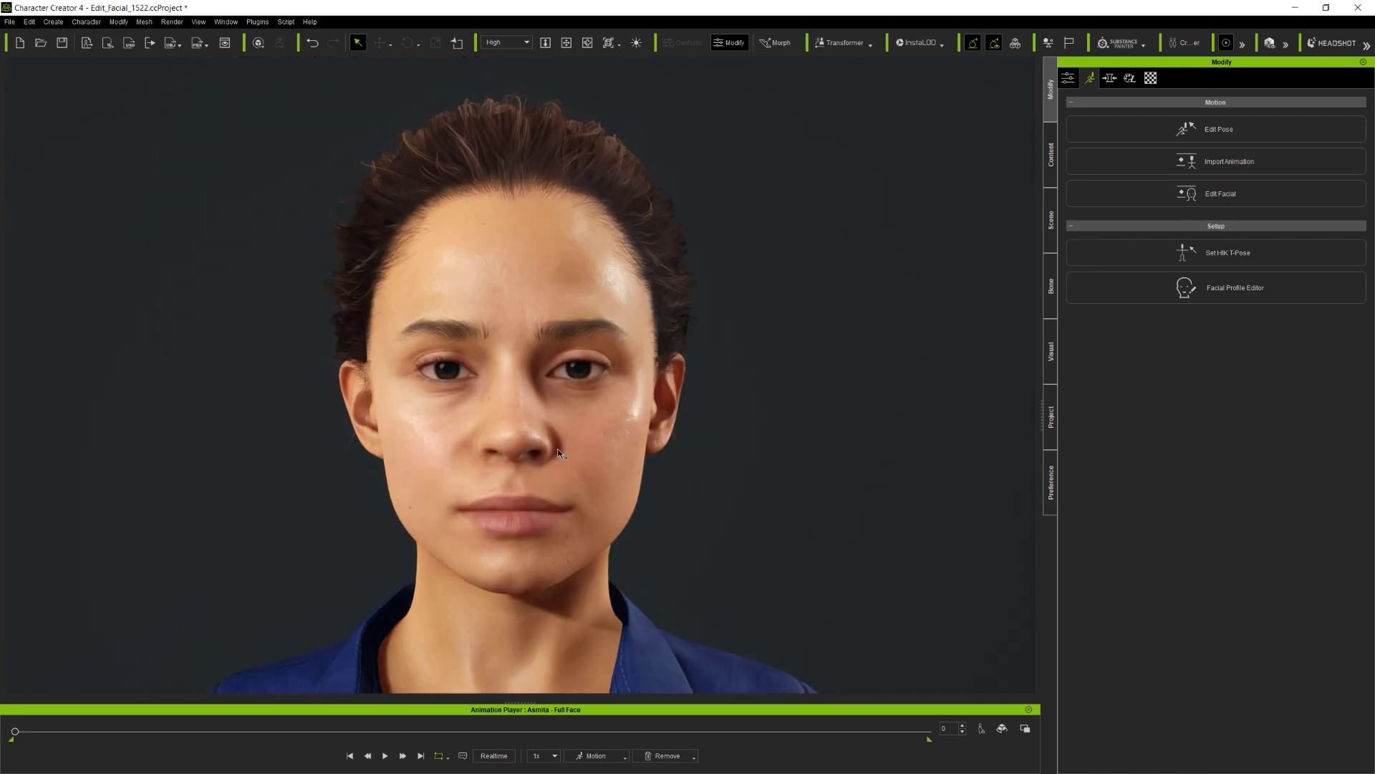
{"action": "scroll", "coordinate": [558, 453], "scroll_direction": "up", "scroll_amount": 1}
{"action": "left_click_drag", "start_coordinate": [16, 732], "coordinate": [302, 763]}
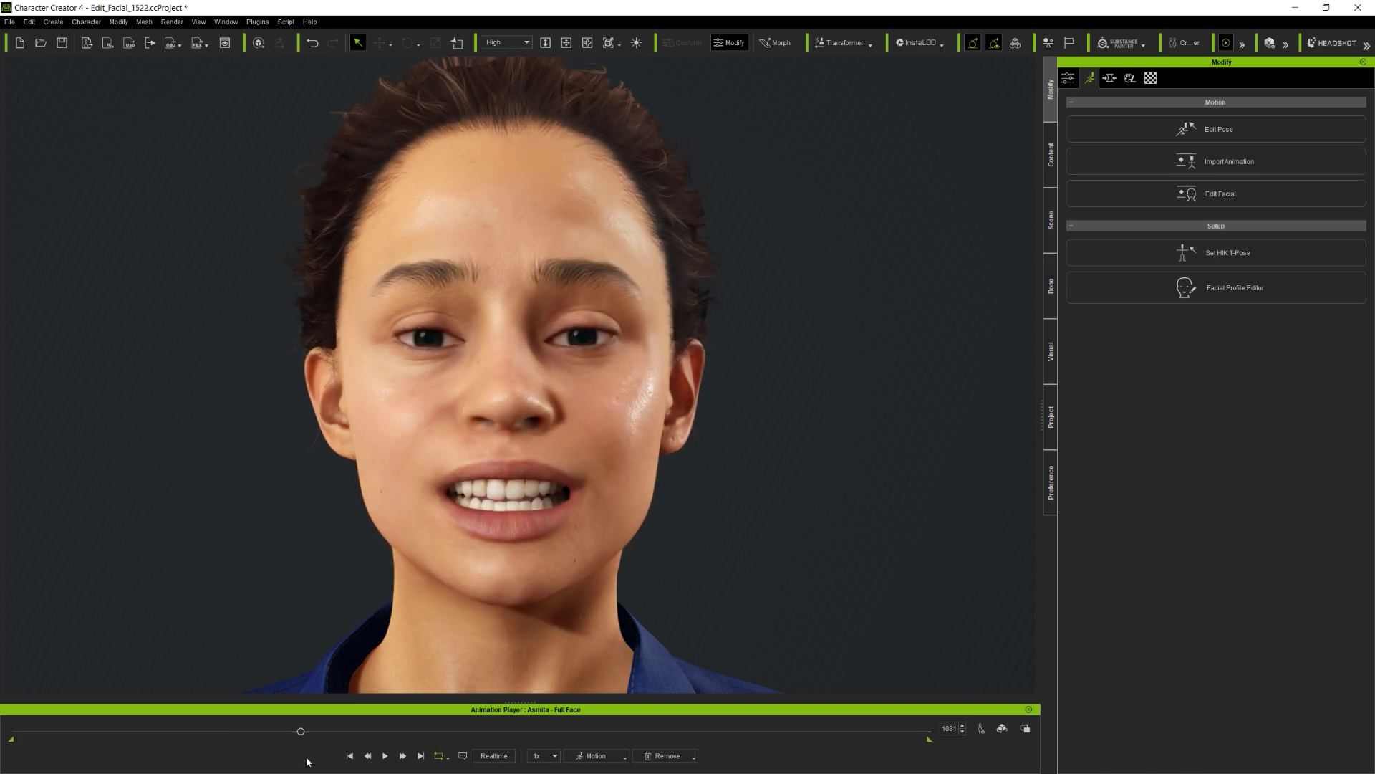
Go through the currently used morph sliders of this frame's expression in Edit Facial and increase Jaw_Open.
{"action": "left_click", "coordinate": [1219, 194]}
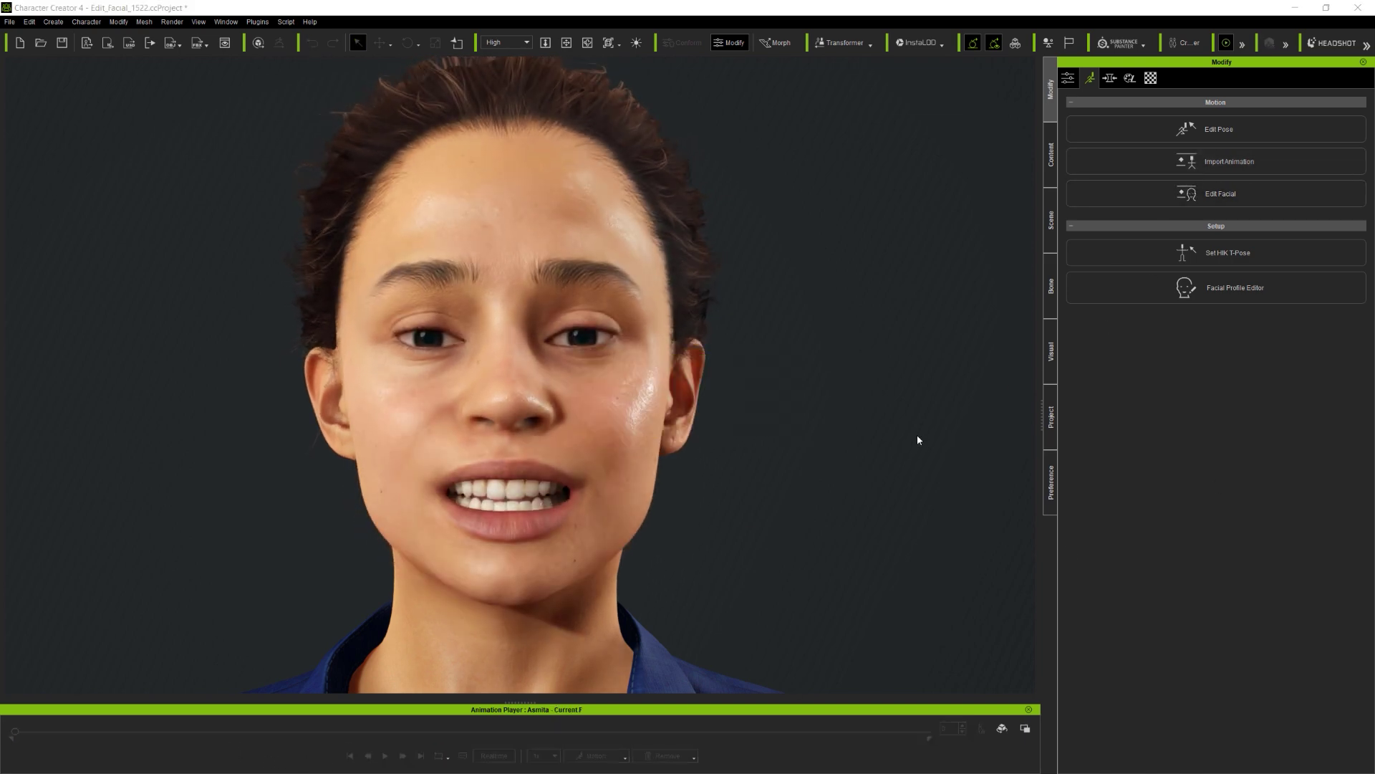
{"action": "left_click_drag", "start_coordinate": [967, 252], "coordinate": [957, 416]}
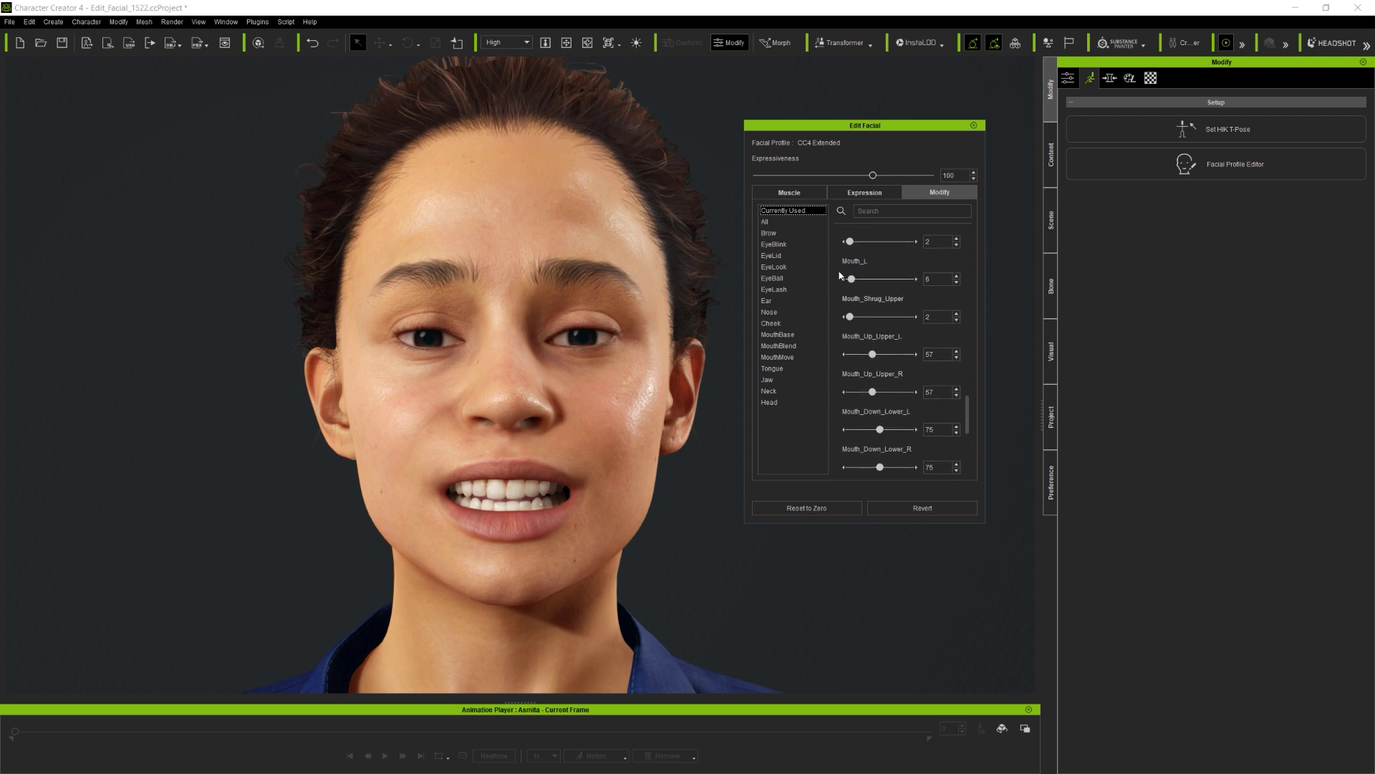
{"action": "mouse_move", "coordinate": [852, 283]}
{"action": "left_mouse_down"}
{"action": "mouse_move", "coordinate": [882, 287]}
{"action": "mouse_move", "coordinate": [853, 285]}
{"action": "left_mouse_up"}
{"action": "left_click_drag", "start_coordinate": [968, 412], "coordinate": [969, 451]}
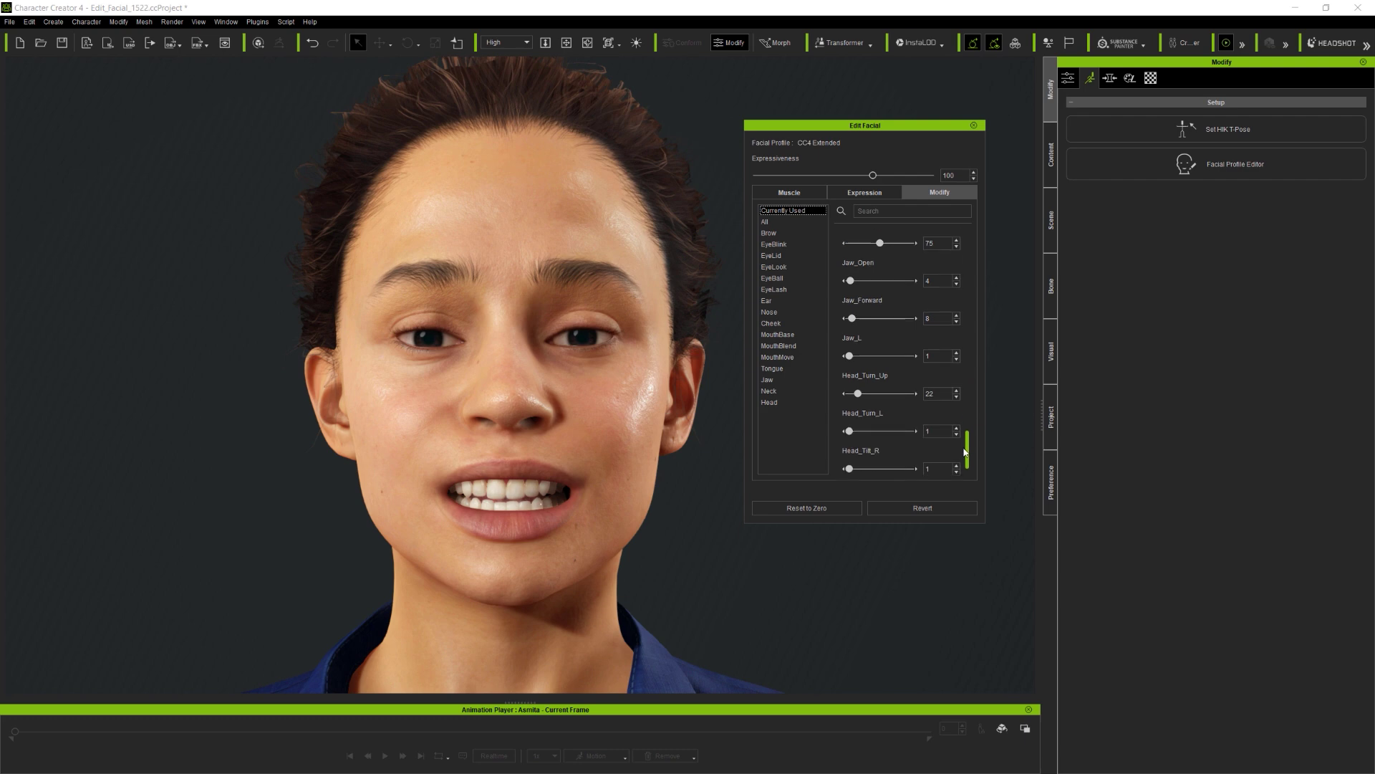
{"action": "left_click_drag", "start_coordinate": [852, 278], "coordinate": [906, 285]}
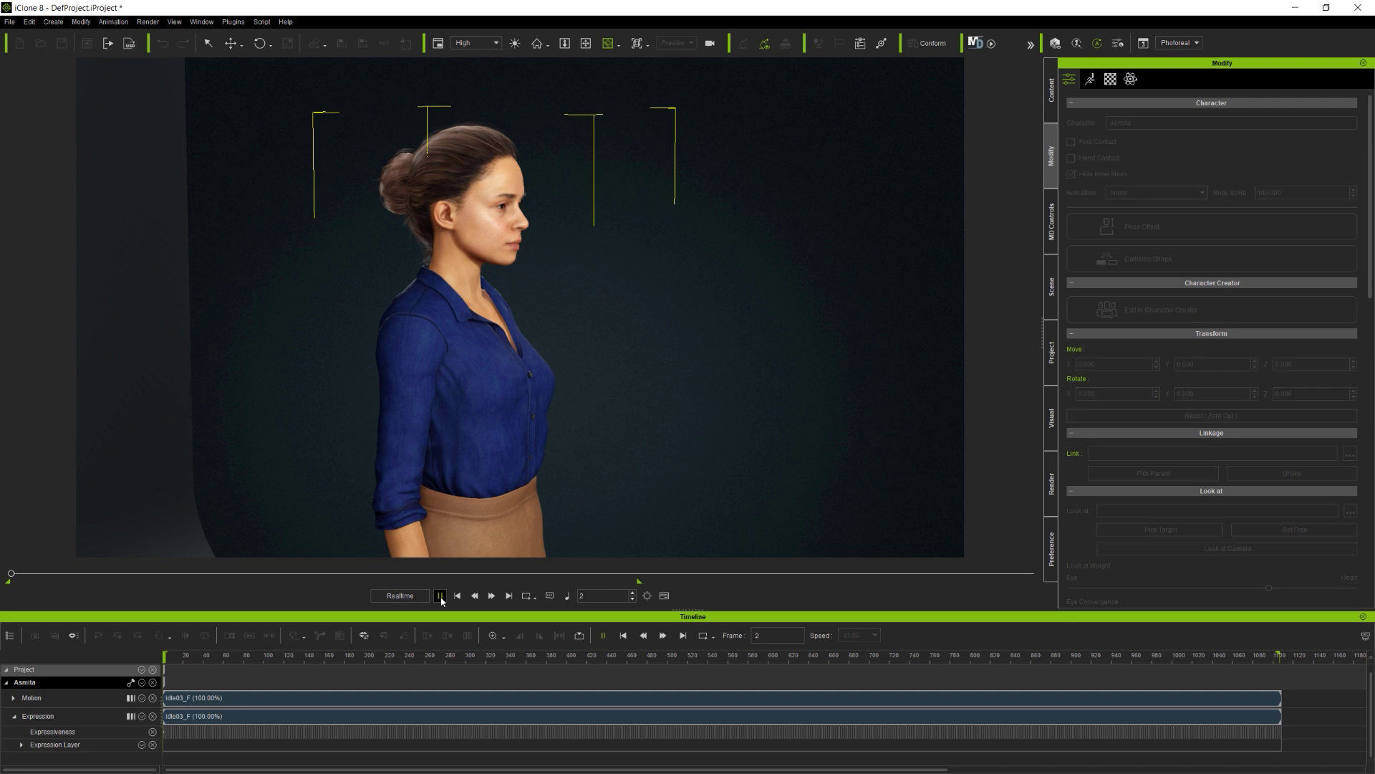
Switch to iClone 8, frame the character's face in a frontal close-up during playback, and return to the first frame.
{"action": "left_click_drag", "start_coordinate": [850, 441], "coordinate": [534, 433], "text": "alt"}
{"action": "scroll", "coordinate": [540, 163], "scroll_direction": "up", "scroll_amount": 5}
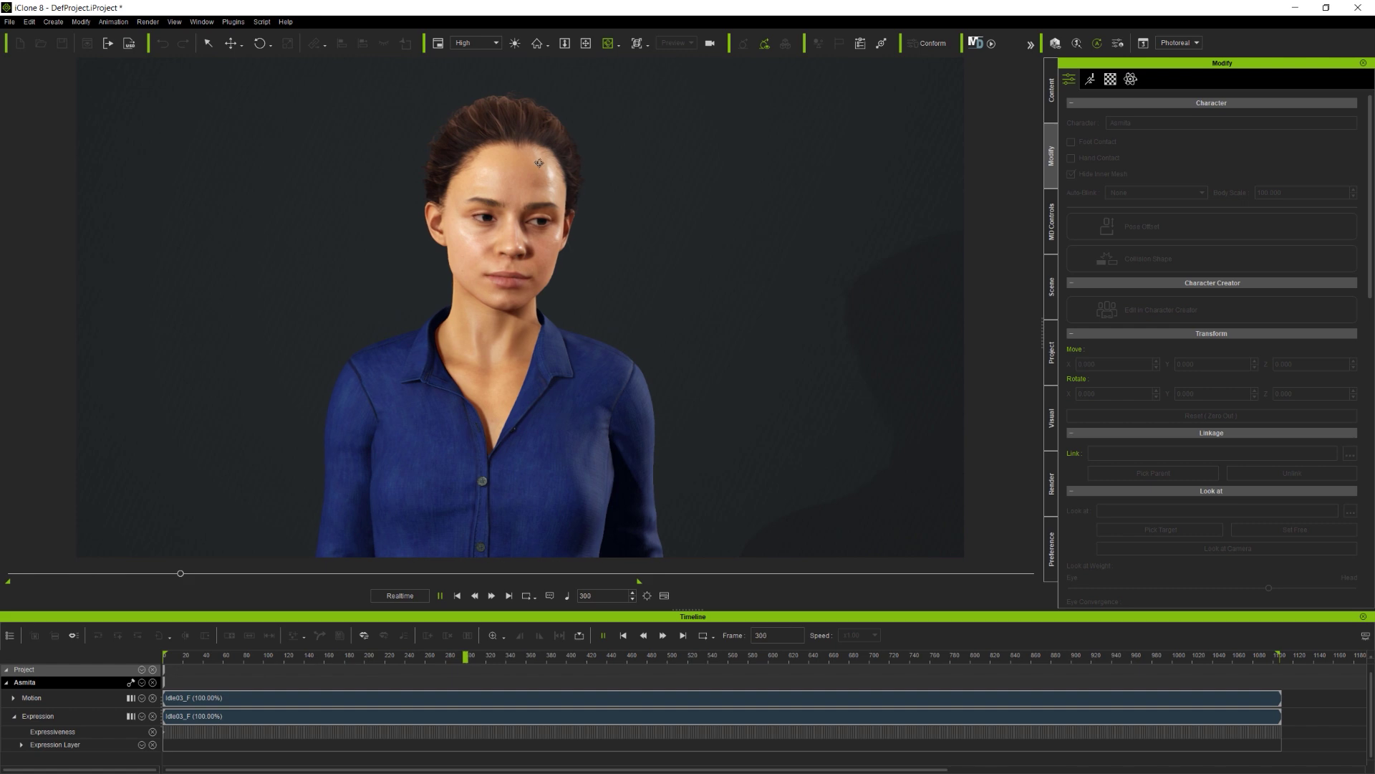
{"action": "scroll", "coordinate": [540, 163], "scroll_direction": "up", "scroll_amount": 5}
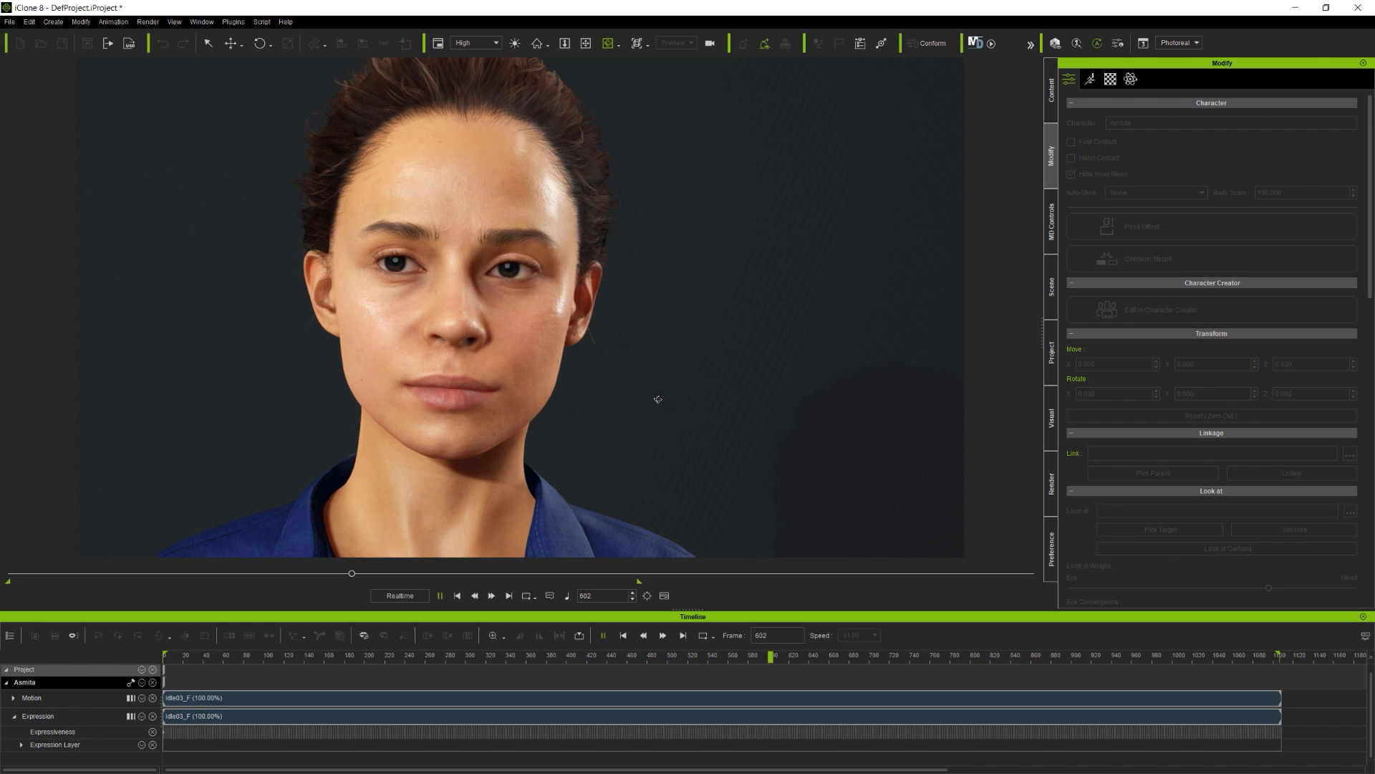
{"action": "middle_click_drag", "start_coordinate": [657, 399], "coordinate": [635, 422]}
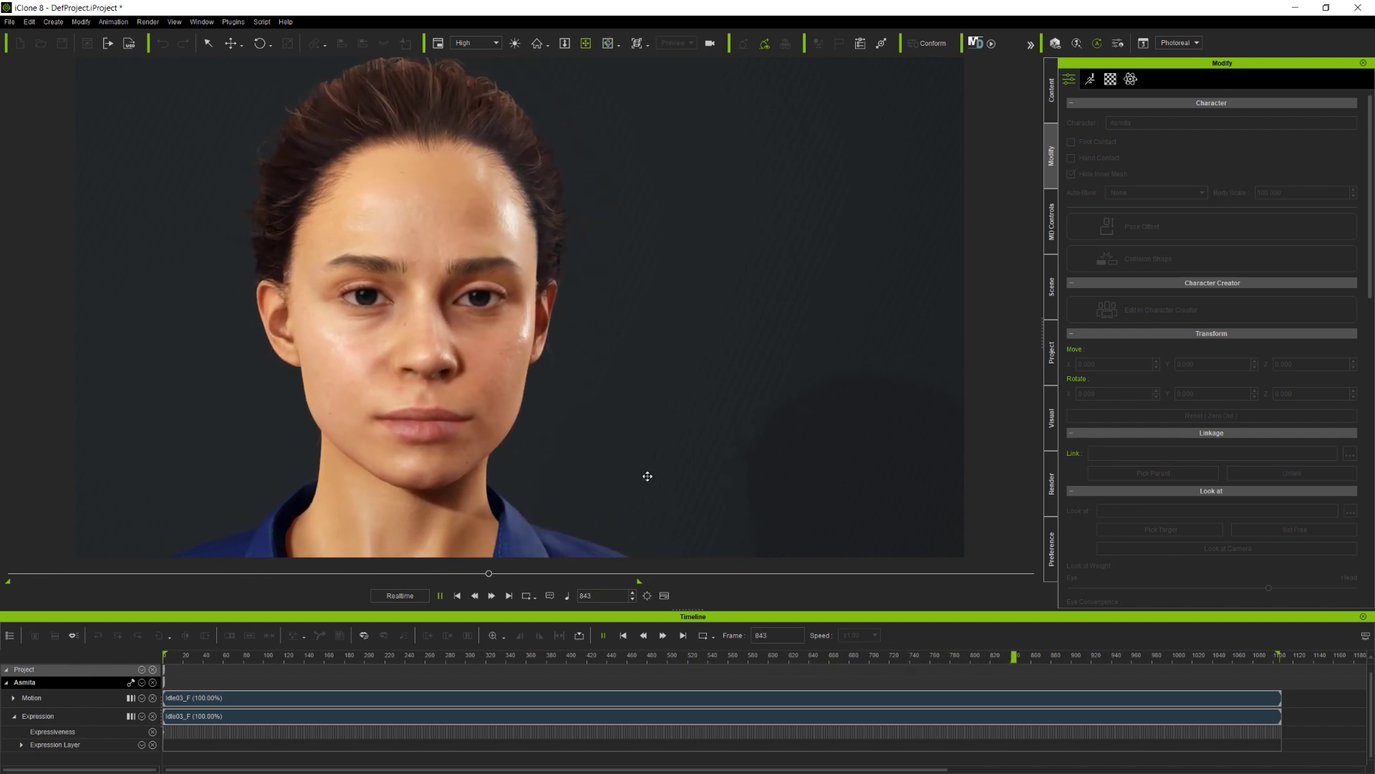
{"action": "left_click", "coordinate": [623, 635]}
Open the Face Key editor for the character and look through its Expression, Modify and Muscle modes.
{"action": "left_click", "coordinate": [1091, 79]}
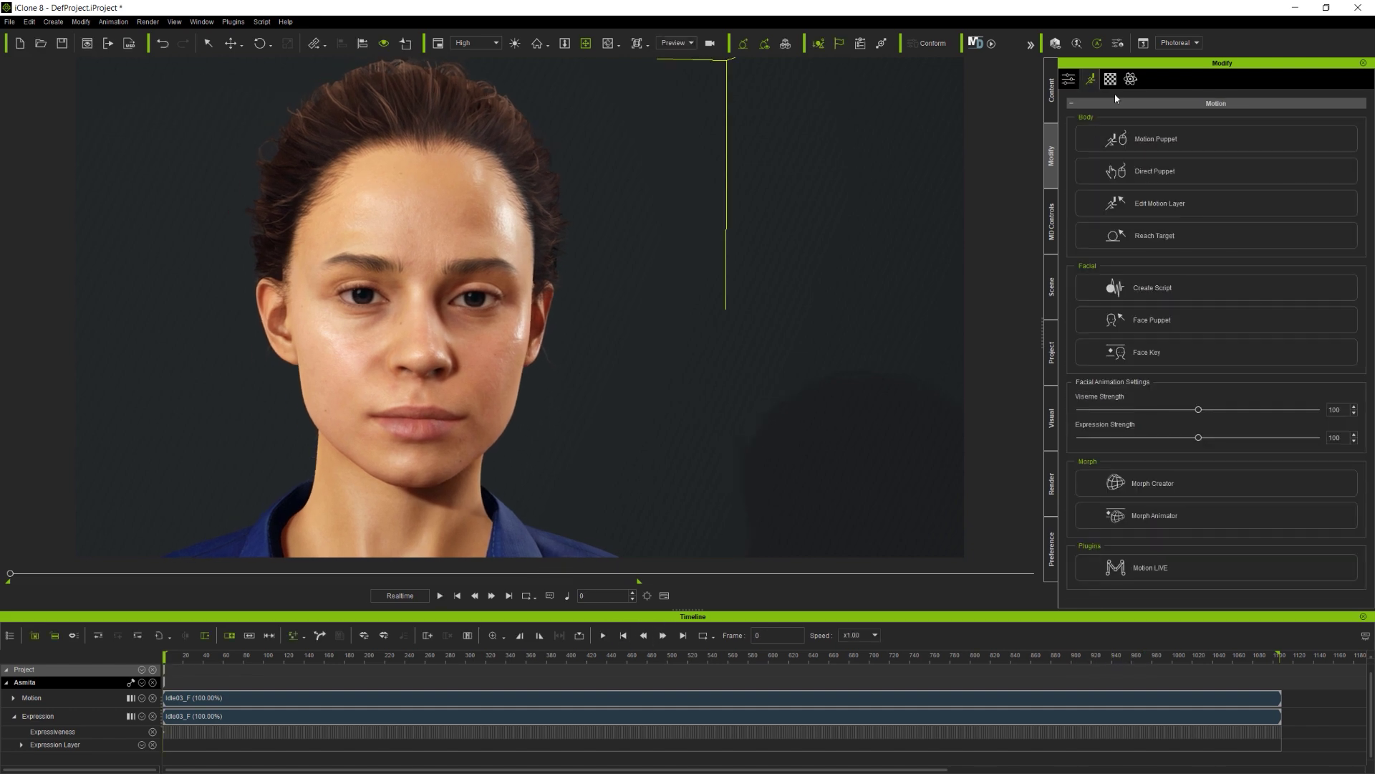
{"action": "left_click", "coordinate": [1157, 351]}
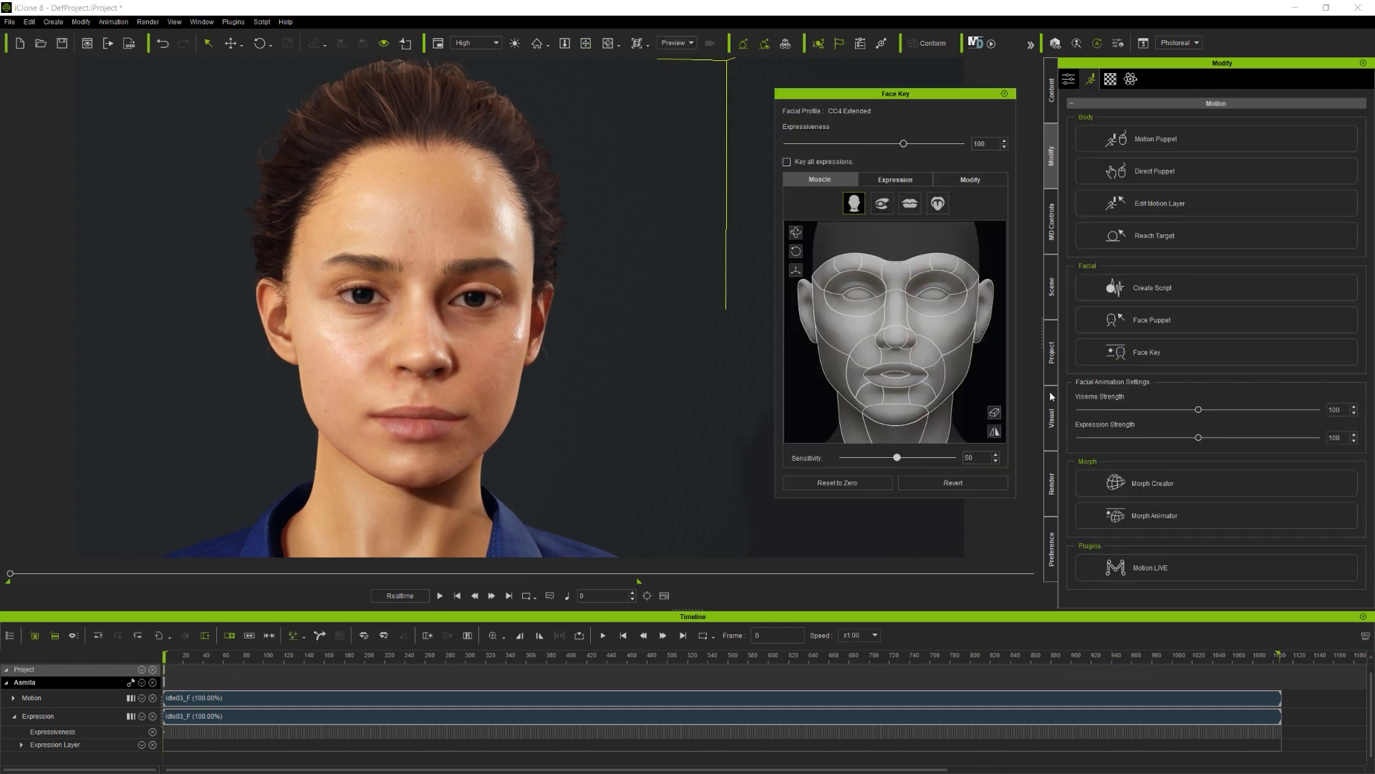
{"action": "left_click", "coordinate": [895, 180]}
{"action": "left_click", "coordinate": [968, 180]}
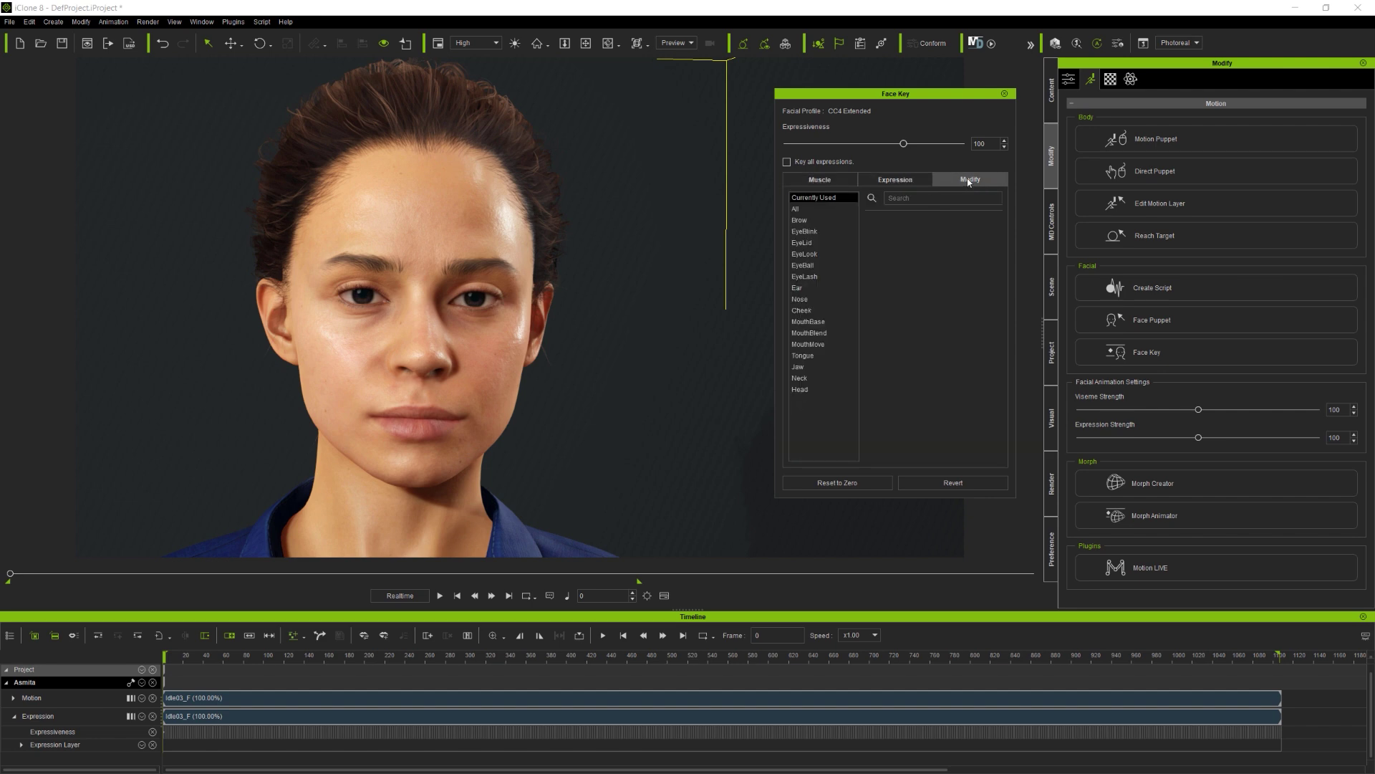
{"action": "left_click", "coordinate": [831, 182]}
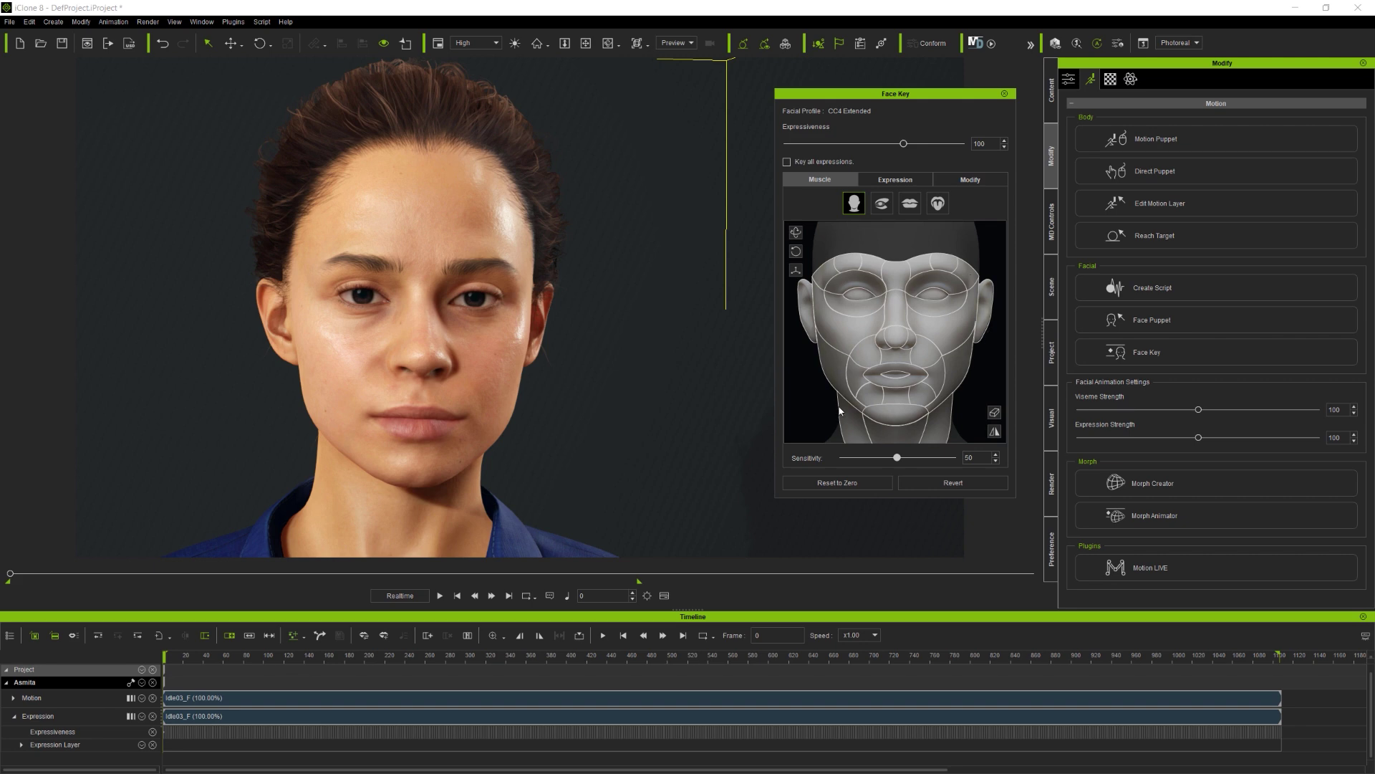
Try muscle-based facial keys by adjusting the eyes at frame 78 and reshaping the reset face at frame 143.
{"action": "left_click", "coordinate": [242, 656]}
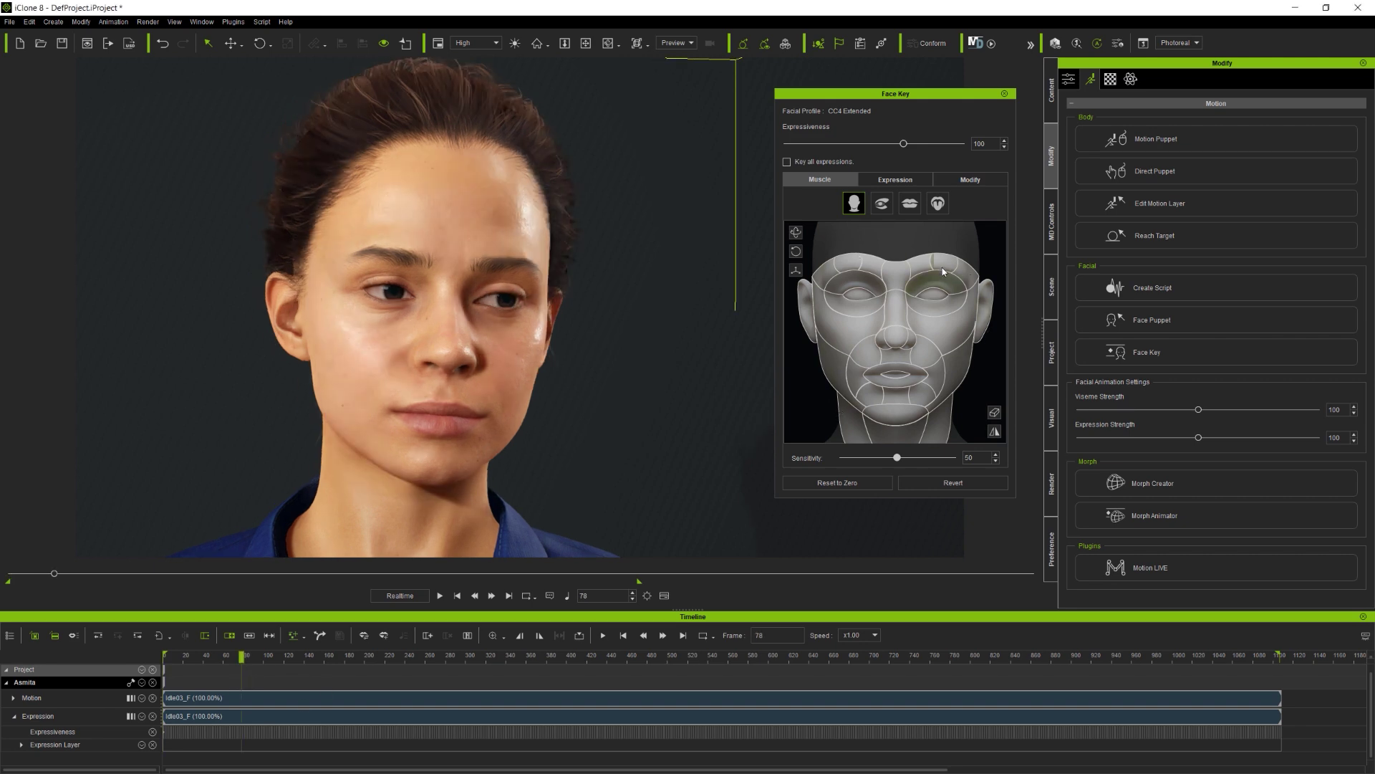
{"action": "left_click_drag", "start_coordinate": [943, 272], "coordinate": [990, 218]}
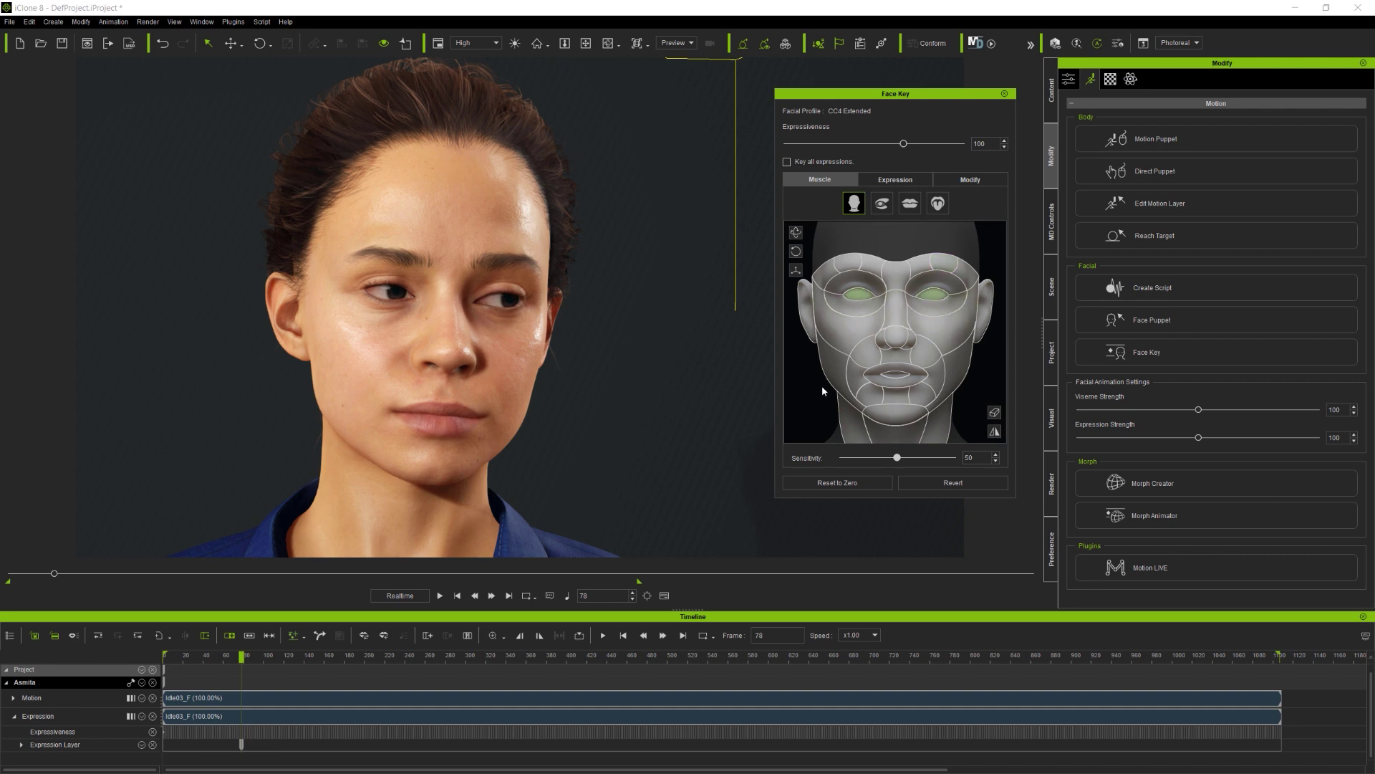
{"action": "left_click_drag", "start_coordinate": [241, 657], "coordinate": [308, 658]}
{"action": "left_click", "coordinate": [835, 487]}
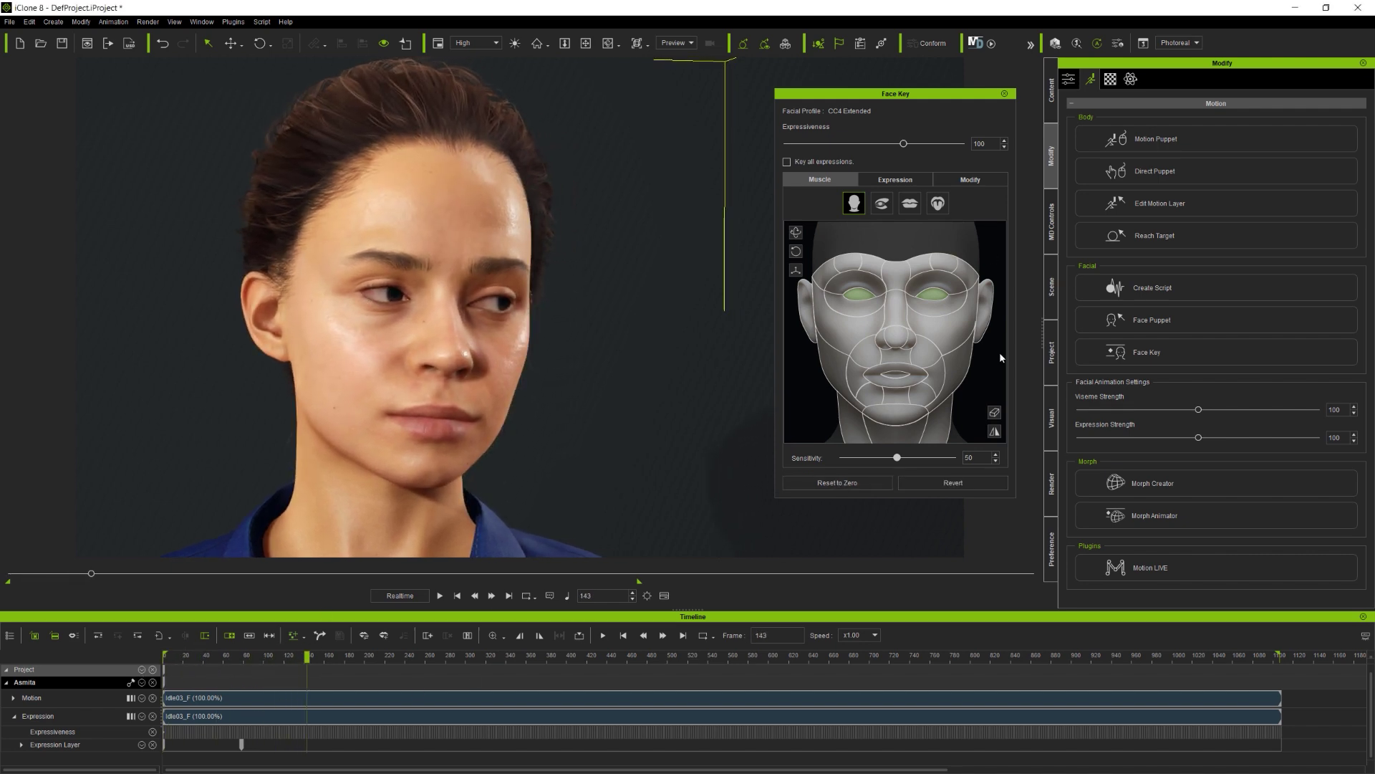
{"action": "left_click", "coordinate": [983, 391]}
{"action": "left_click_drag", "start_coordinate": [938, 381], "coordinate": [994, 393]}
Go back along the timeline and delete all trial keys from the Expression Layer track.
{"action": "left_click_drag", "start_coordinate": [309, 658], "coordinate": [72, 674]}
{"action": "left_click", "coordinate": [816, 483]}
{"action": "left_click_drag", "start_coordinate": [428, 746], "coordinate": [210, 766]}
{"action": "key", "text": "Delete"}
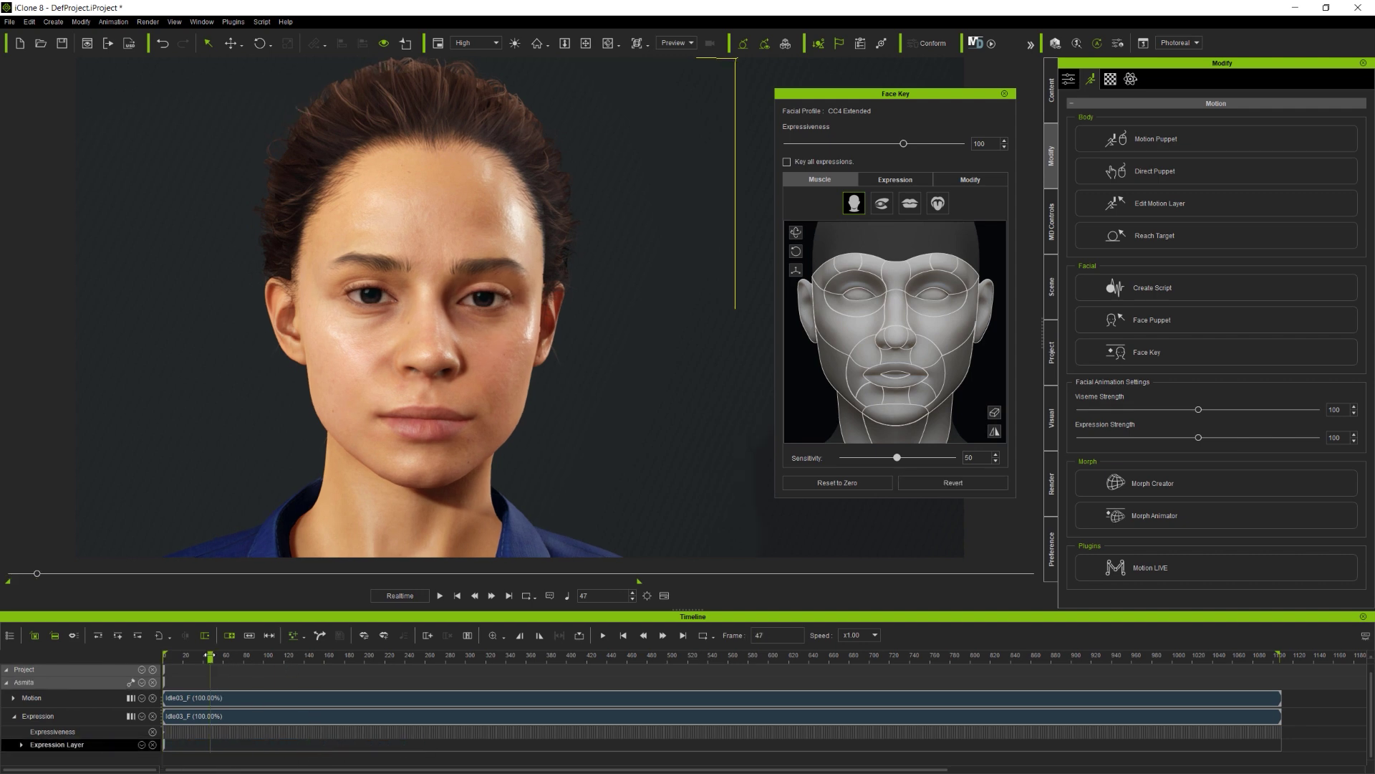
Key the A2_Happy expression preset at frame 80 and the C6_Happy preset at frame 133.
{"action": "left_click_drag", "start_coordinate": [210, 656], "coordinate": [244, 656]}
{"action": "left_click", "coordinate": [875, 180]}
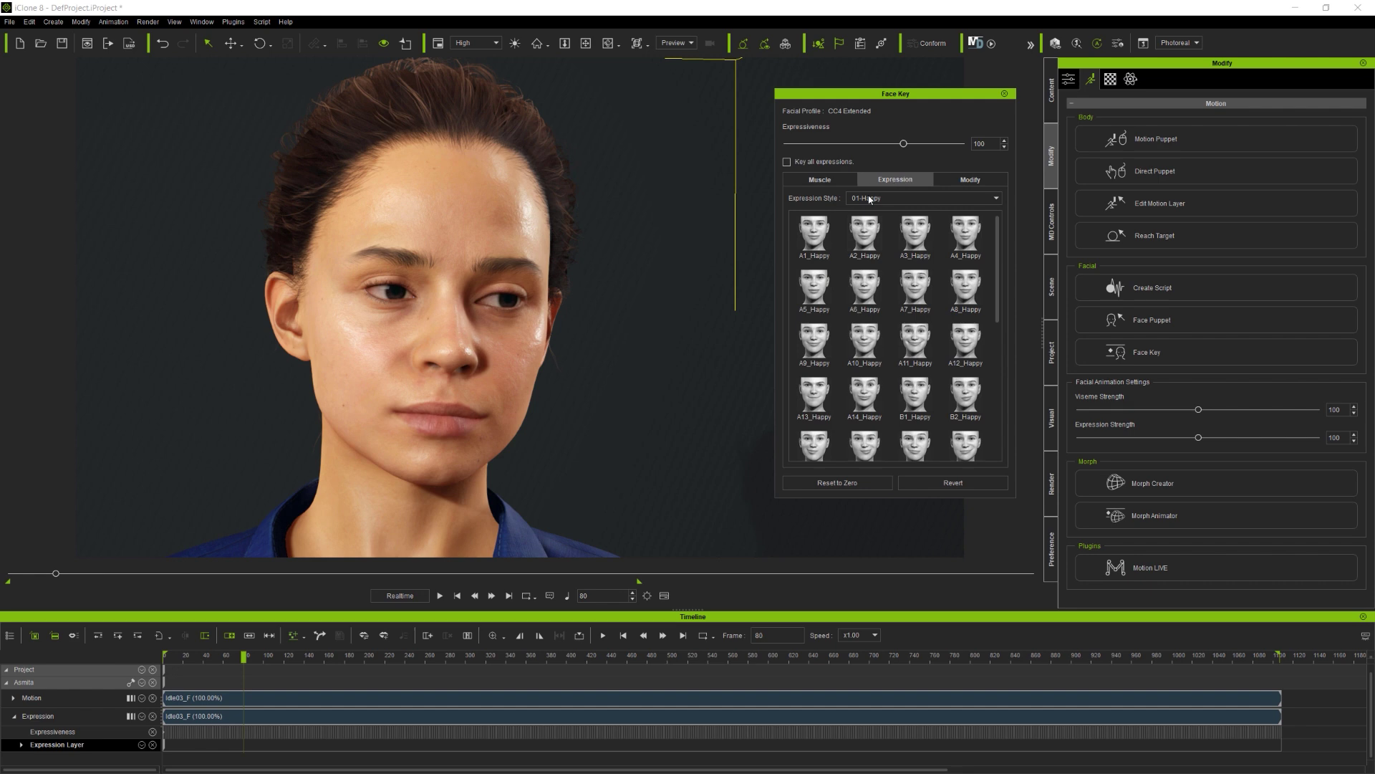
{"action": "left_click", "coordinate": [867, 236]}
{"action": "left_click_drag", "start_coordinate": [244, 657], "coordinate": [297, 680]}
{"action": "left_click_drag", "start_coordinate": [1003, 315], "coordinate": [1003, 398]}
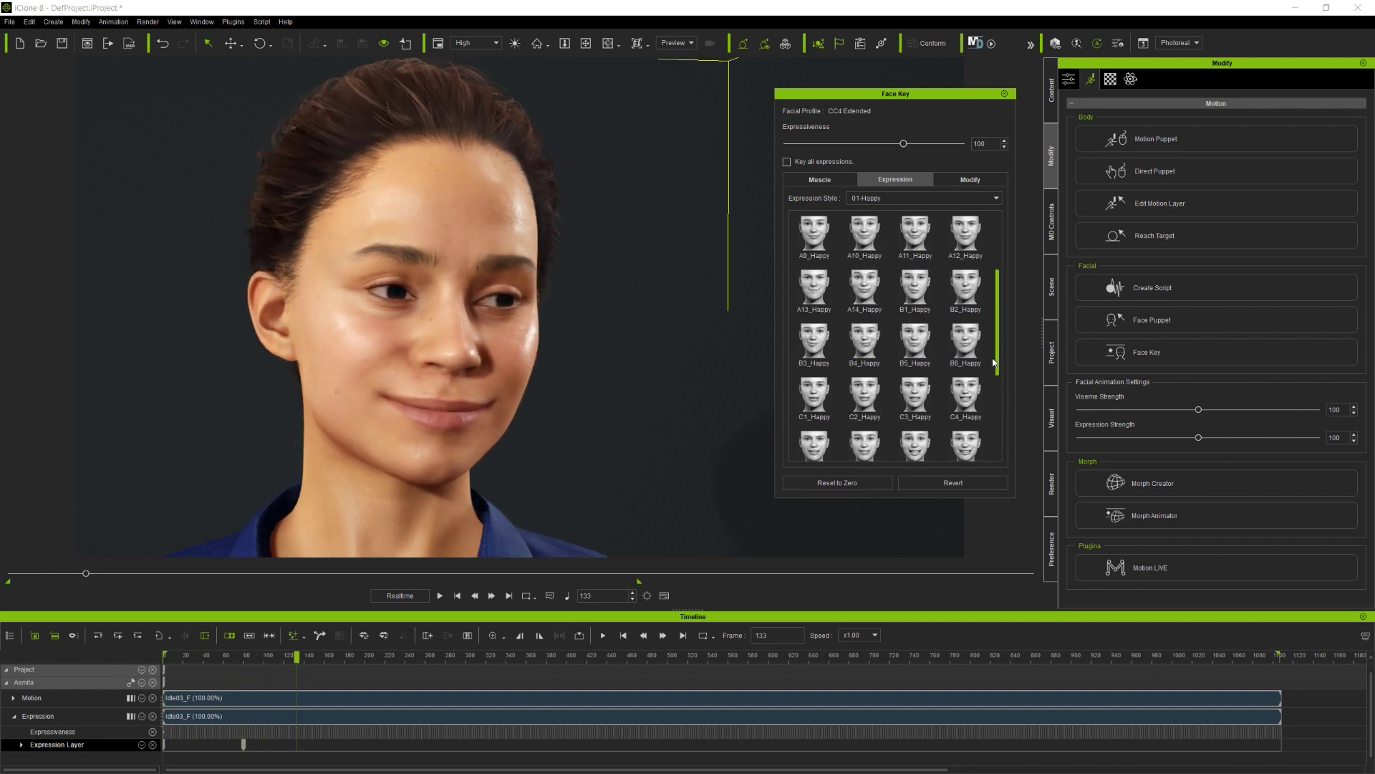
{"action": "left_click", "coordinate": [865, 393]}
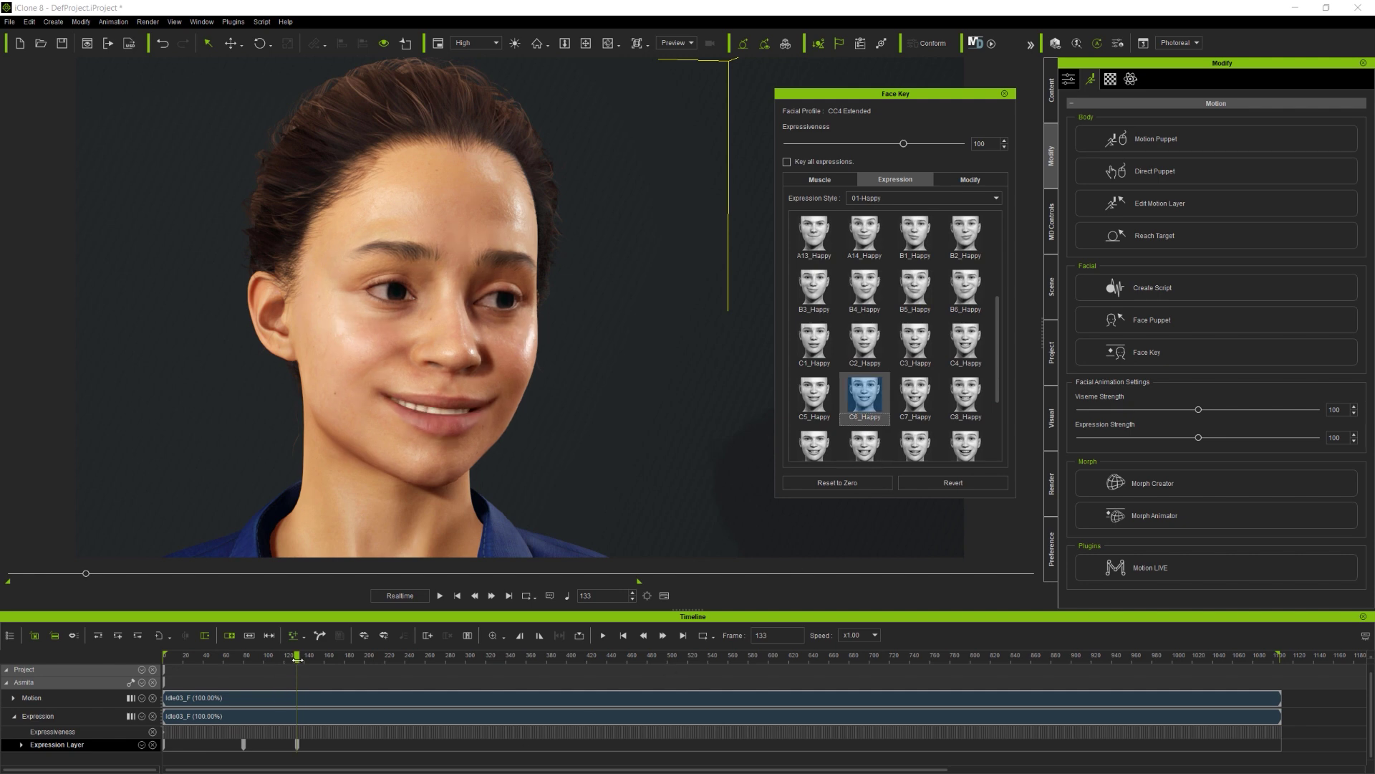
Add C5_Happy and reset-to-zero expression keys further along the timeline, ending with the playhead at frame 280.
{"action": "left_click_drag", "start_coordinate": [297, 660], "coordinate": [446, 657]}
{"action": "left_click", "coordinate": [817, 396]}
{"action": "left_click", "coordinate": [831, 482]}
{"action": "left_click", "coordinate": [857, 484]}
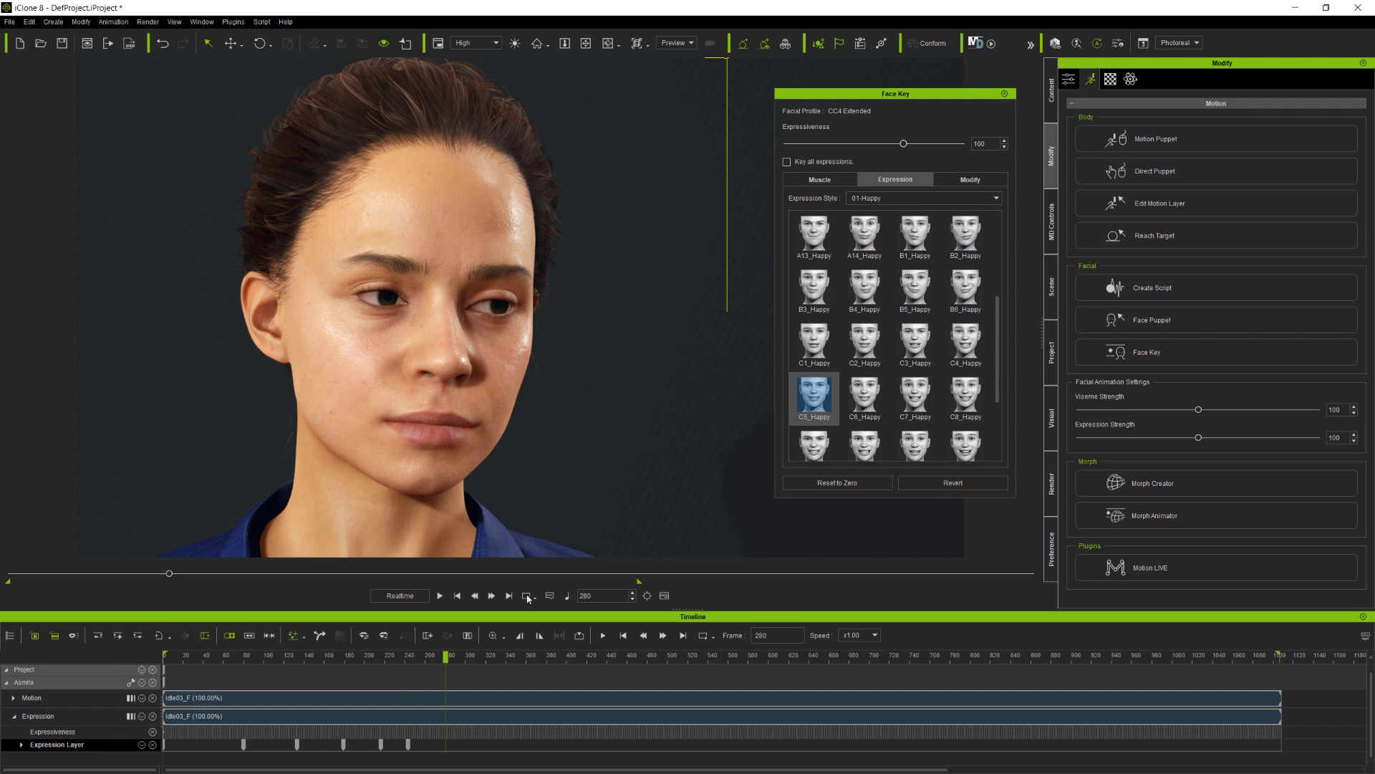
Turn on symmetry in the muscle controls and key a new gaze direction with adjusted inner brows at frame 280.
{"action": "left_click", "coordinate": [836, 183]}
{"action": "left_click_drag", "start_coordinate": [900, 240], "coordinate": [891, 238]}
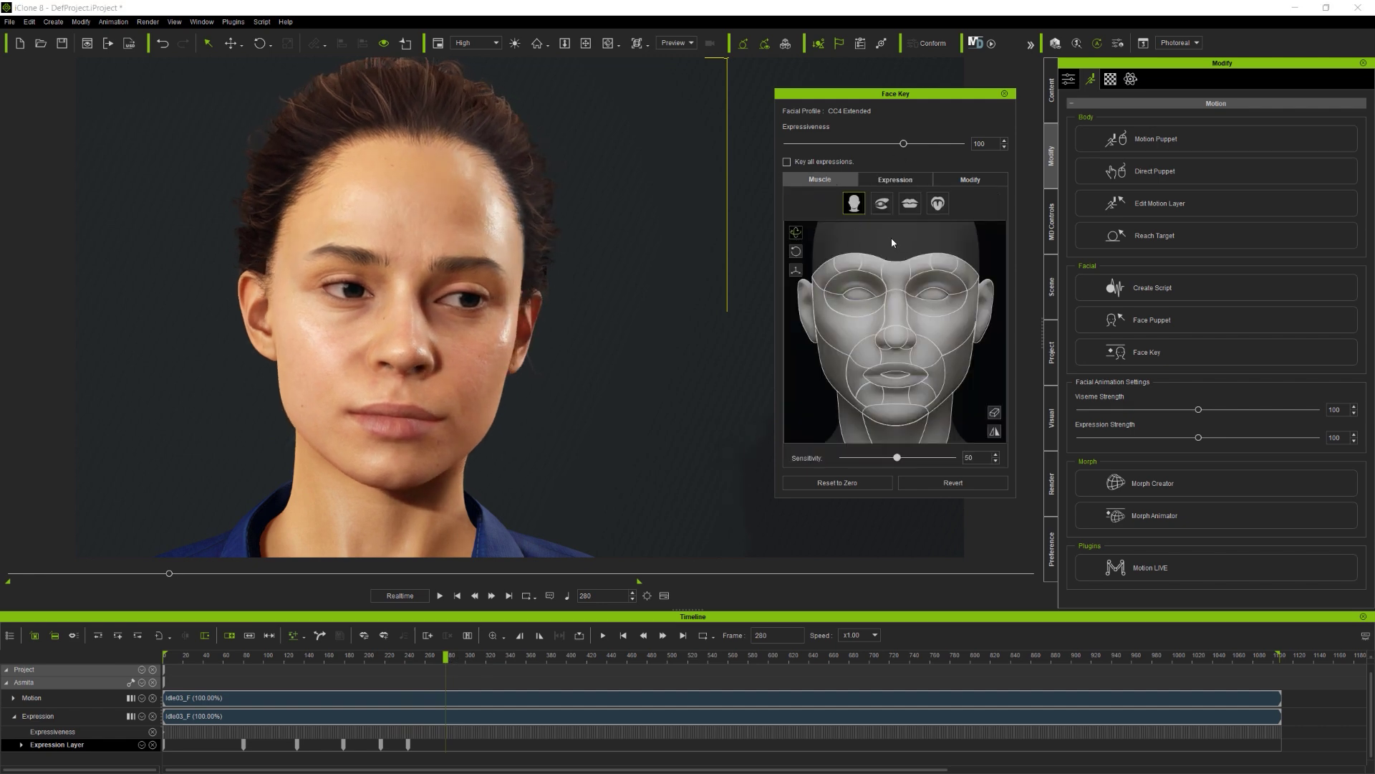
{"action": "left_click", "coordinate": [995, 431]}
{"action": "left_click", "coordinate": [931, 293]}
{"action": "left_click_drag", "start_coordinate": [996, 252], "coordinate": [961, 196]}
{"action": "left_click", "coordinate": [933, 282]}
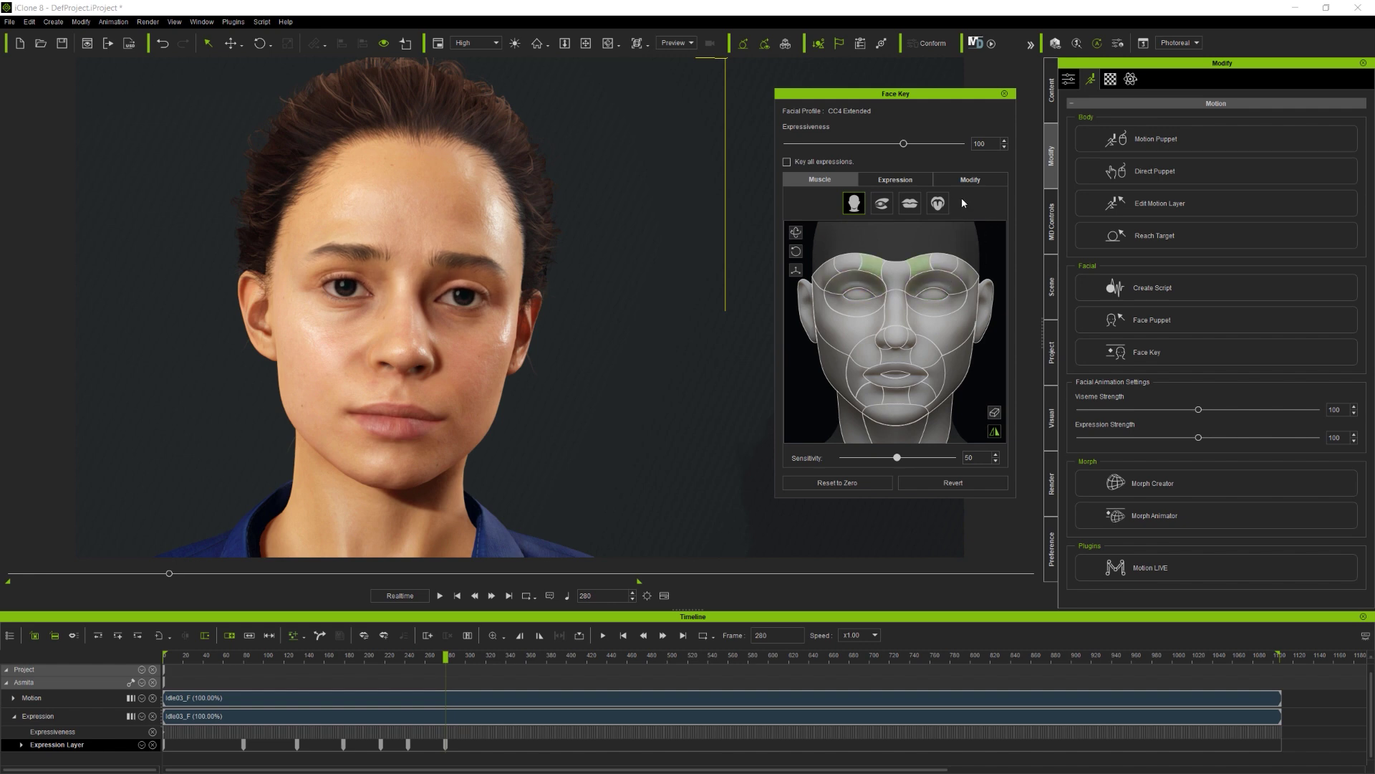
Key a broad toothy smile with adjusted eyes at frame 336 by pulling the eye and mouth muscles symmetrically.
{"action": "left_click_drag", "start_coordinate": [445, 655], "coordinate": [502, 672]}
{"action": "key", "text": "ctrl+z"}
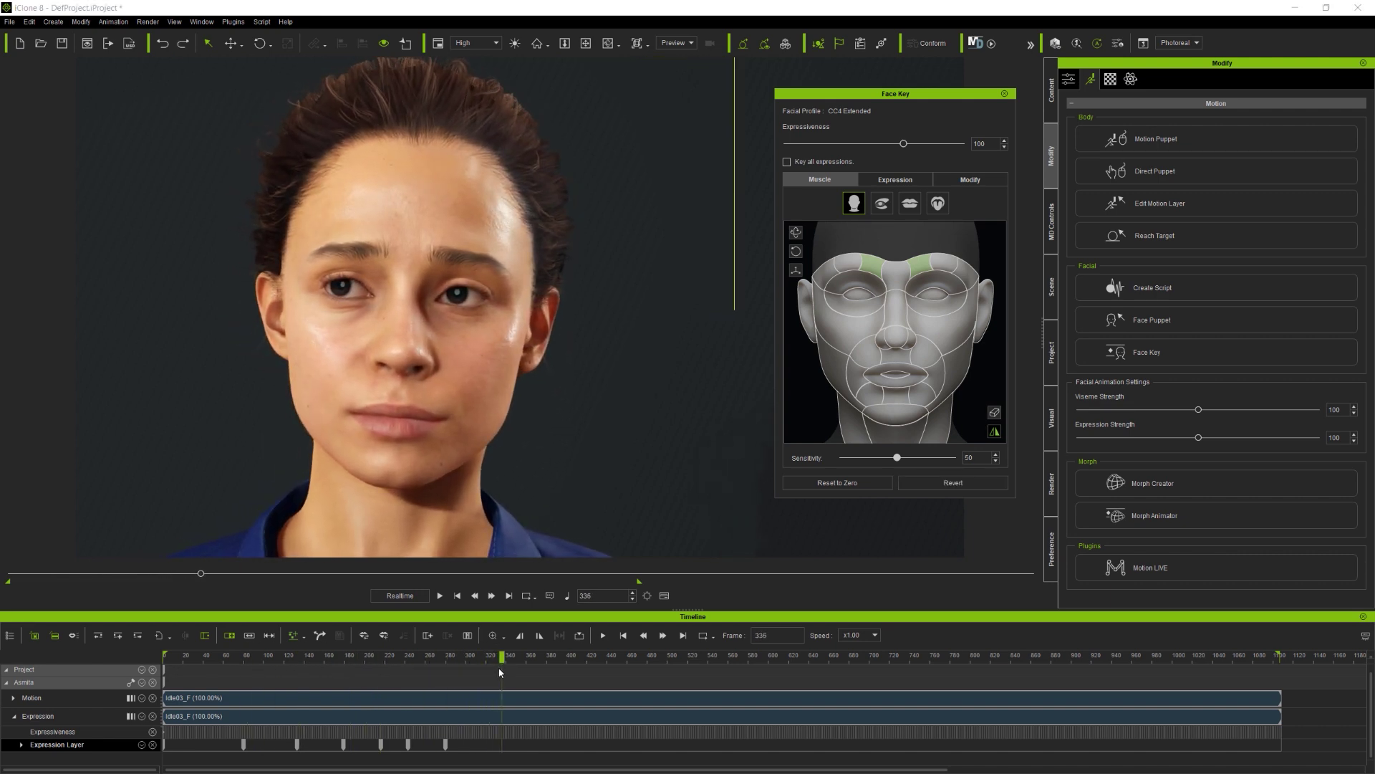
{"action": "left_click_drag", "start_coordinate": [974, 264], "coordinate": [965, 336]}
{"action": "left_click", "coordinate": [975, 243]}
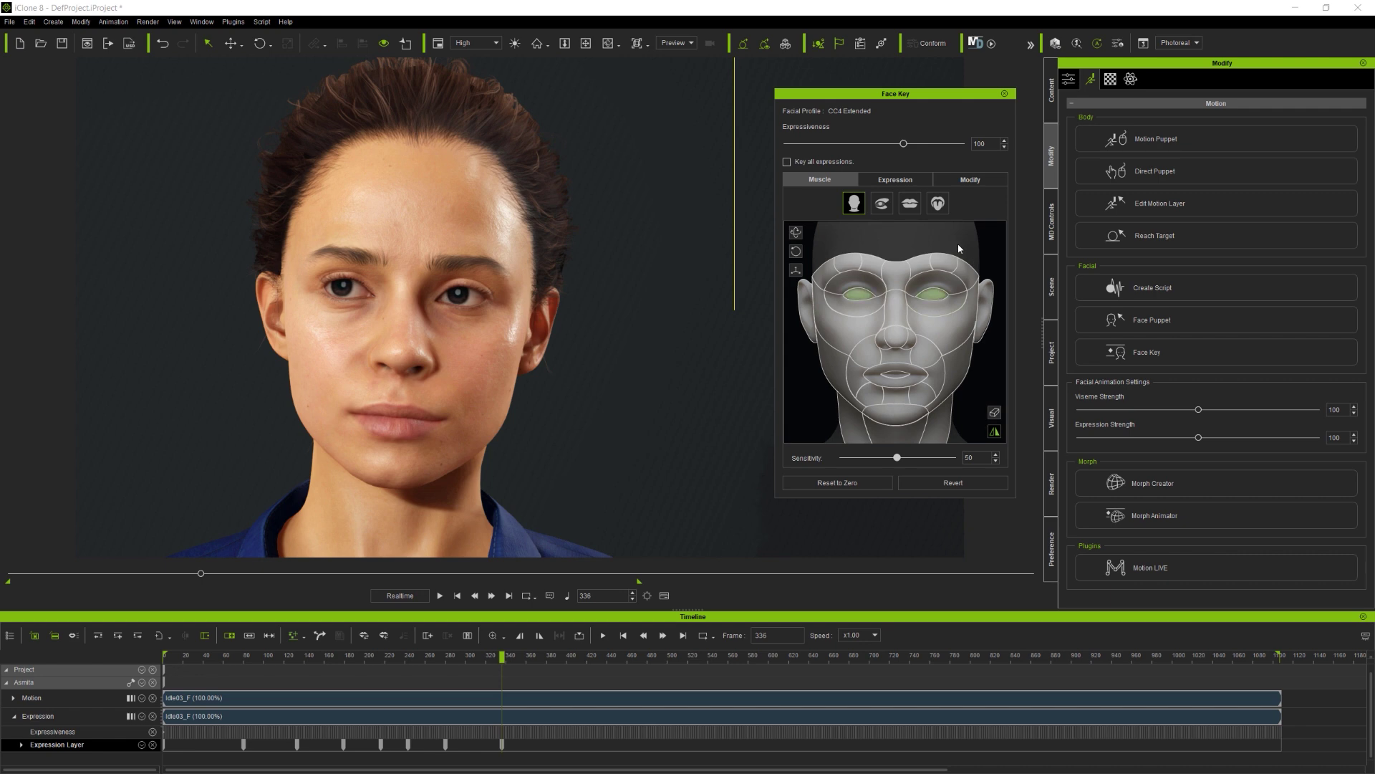
{"action": "left_click_drag", "start_coordinate": [931, 384], "coordinate": [994, 346]}
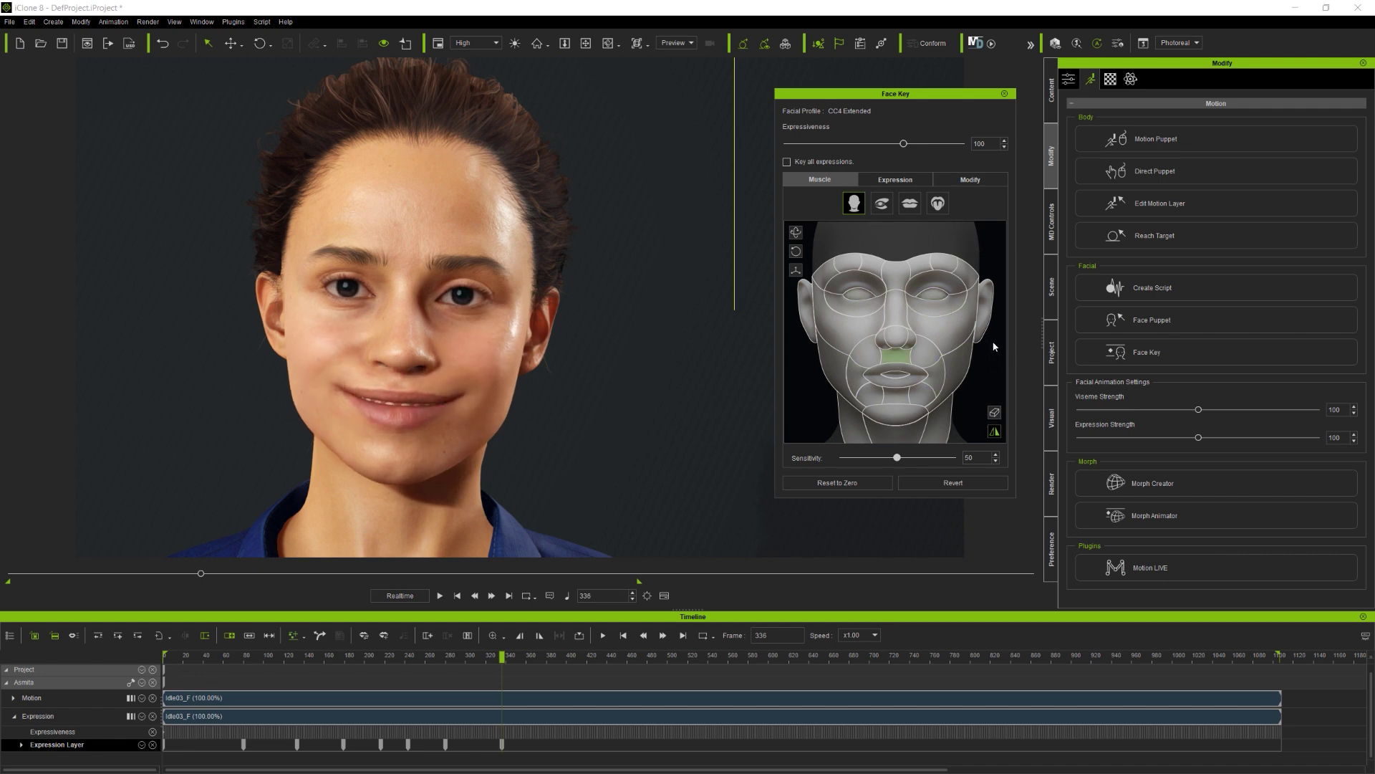
{"action": "left_click_drag", "start_coordinate": [900, 403], "coordinate": [978, 375]}
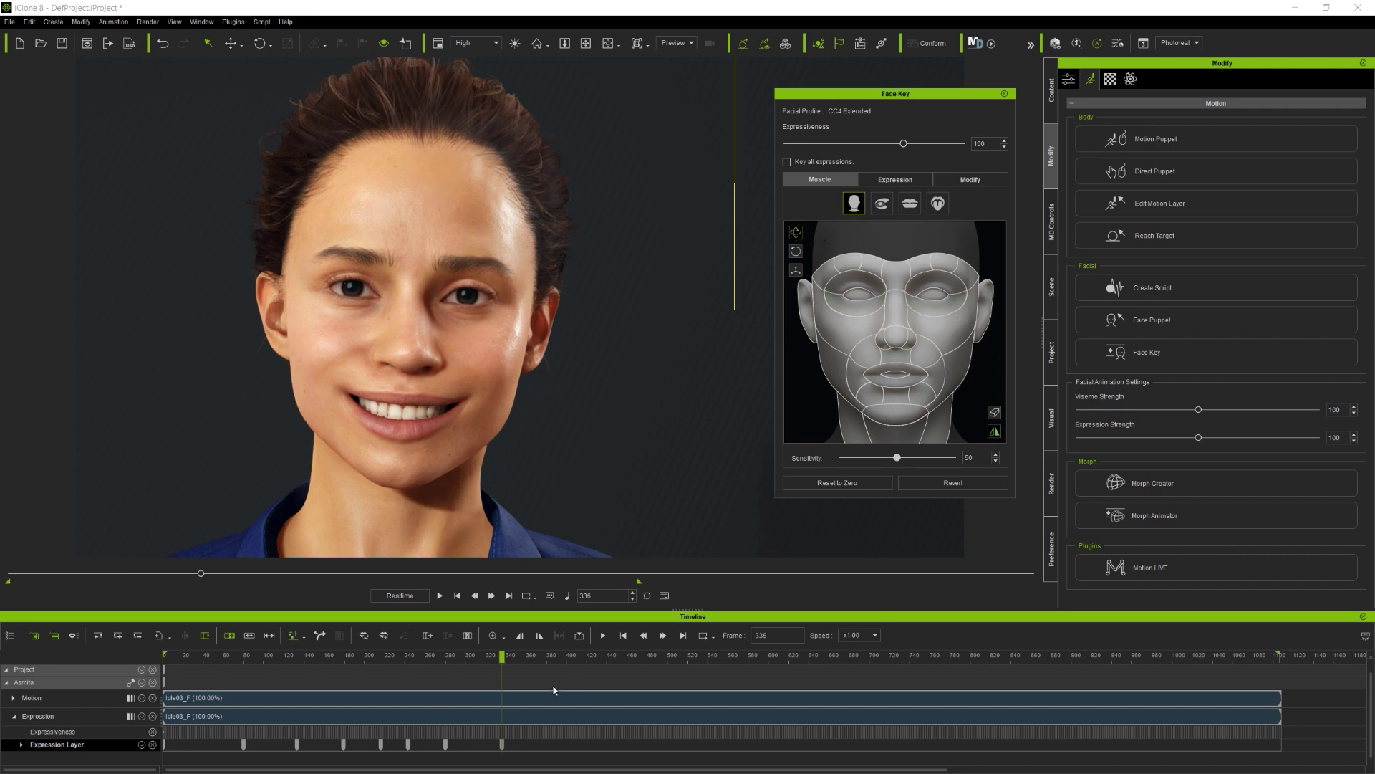
Break the motion and expression clips at frame 398 and delete the segments after the cut.
{"action": "mouse_move", "coordinate": [502, 657]}
{"action": "left_mouse_down"}
{"action": "mouse_move", "coordinate": [209, 662]}
{"action": "mouse_move", "coordinate": [424, 661]}
{"action": "mouse_move", "coordinate": [510, 643]}
{"action": "left_mouse_up"}
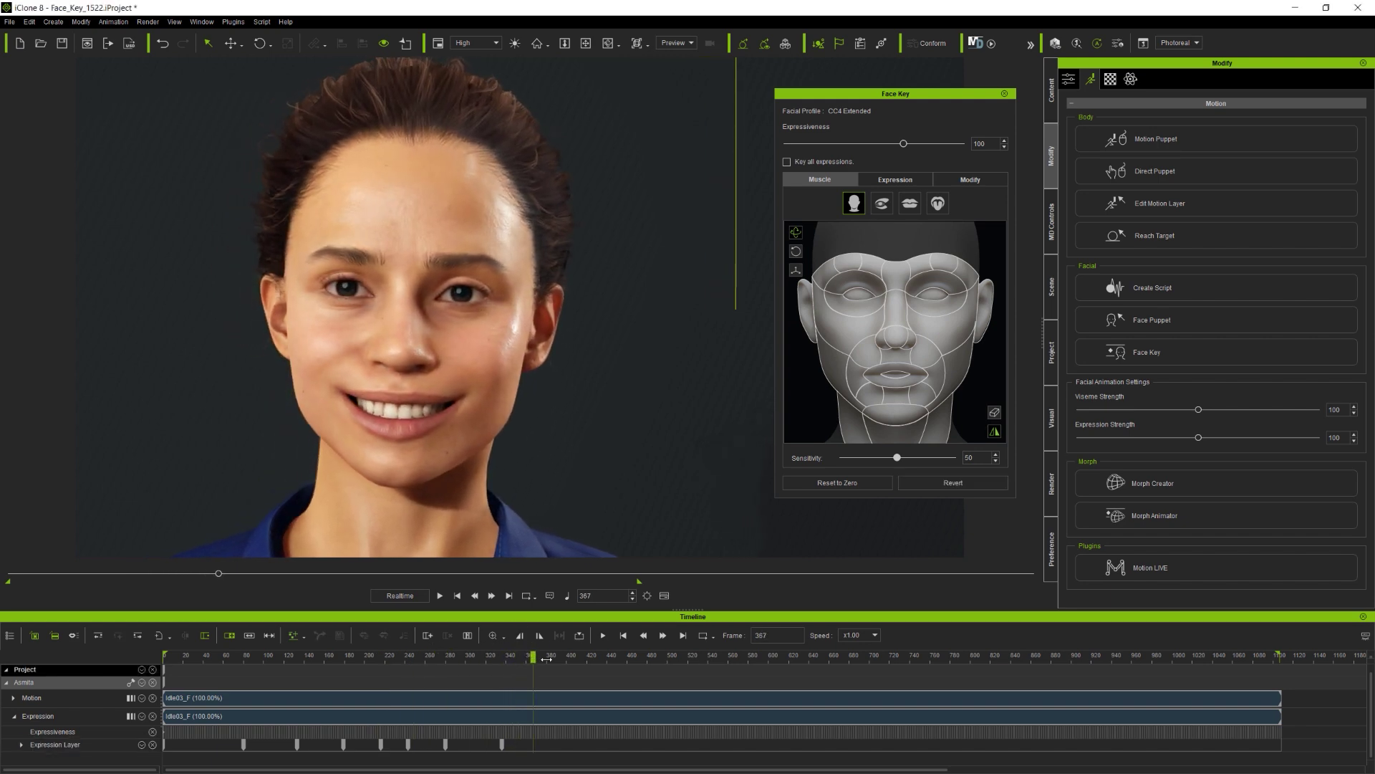
{"action": "left_click_drag", "start_coordinate": [528, 658], "coordinate": [563, 660]}
{"action": "right_click", "coordinate": [567, 699]}
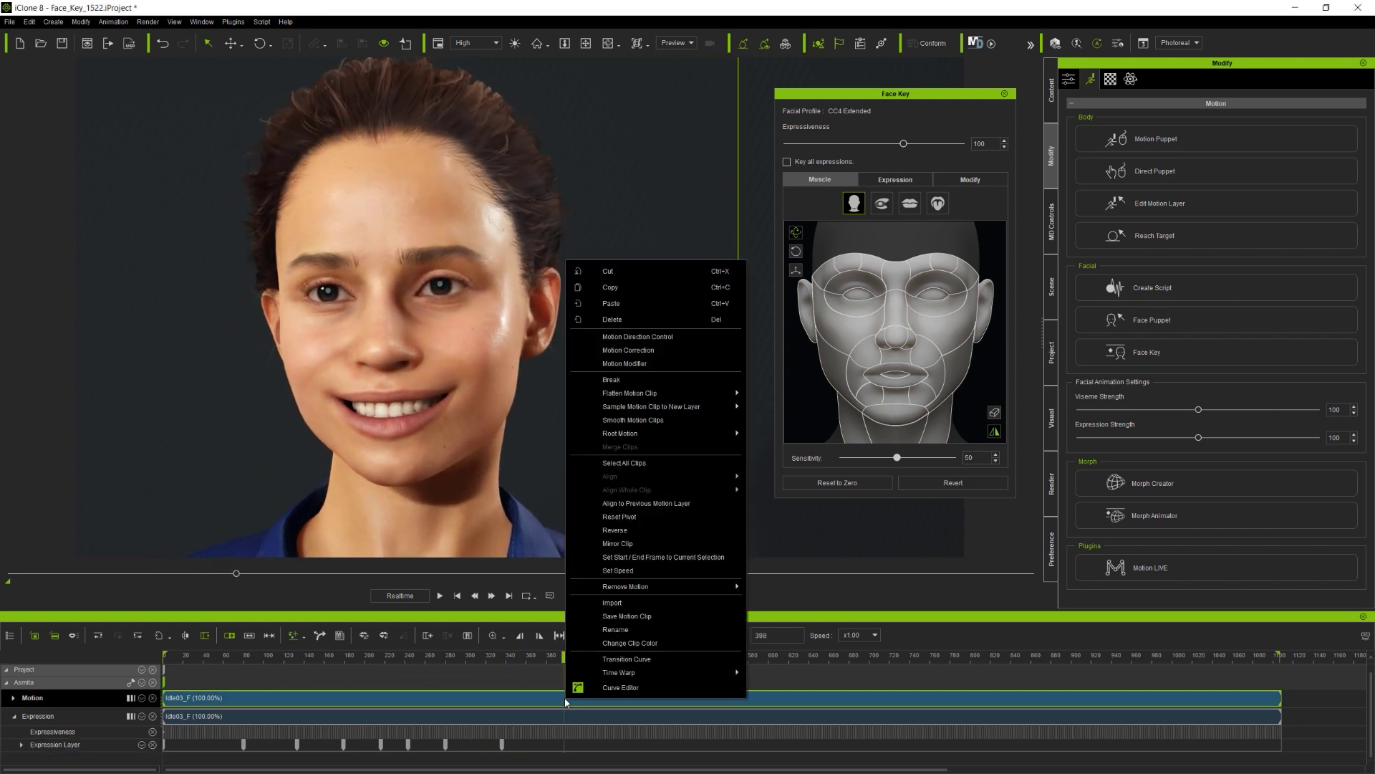
{"action": "left_click", "coordinate": [620, 384]}
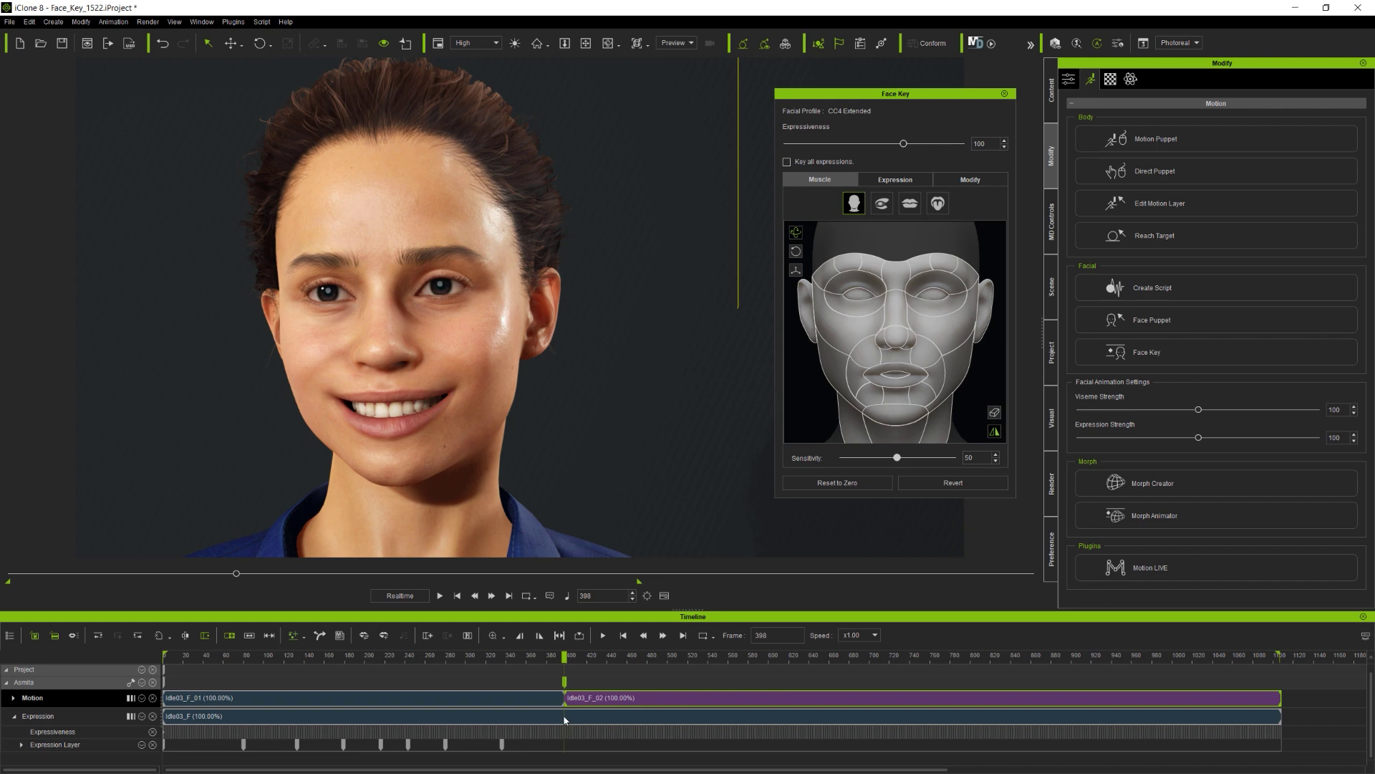
{"action": "right_click", "coordinate": [564, 720]}
{"action": "left_click", "coordinate": [618, 509]}
{"action": "left_click", "coordinate": [606, 721]}
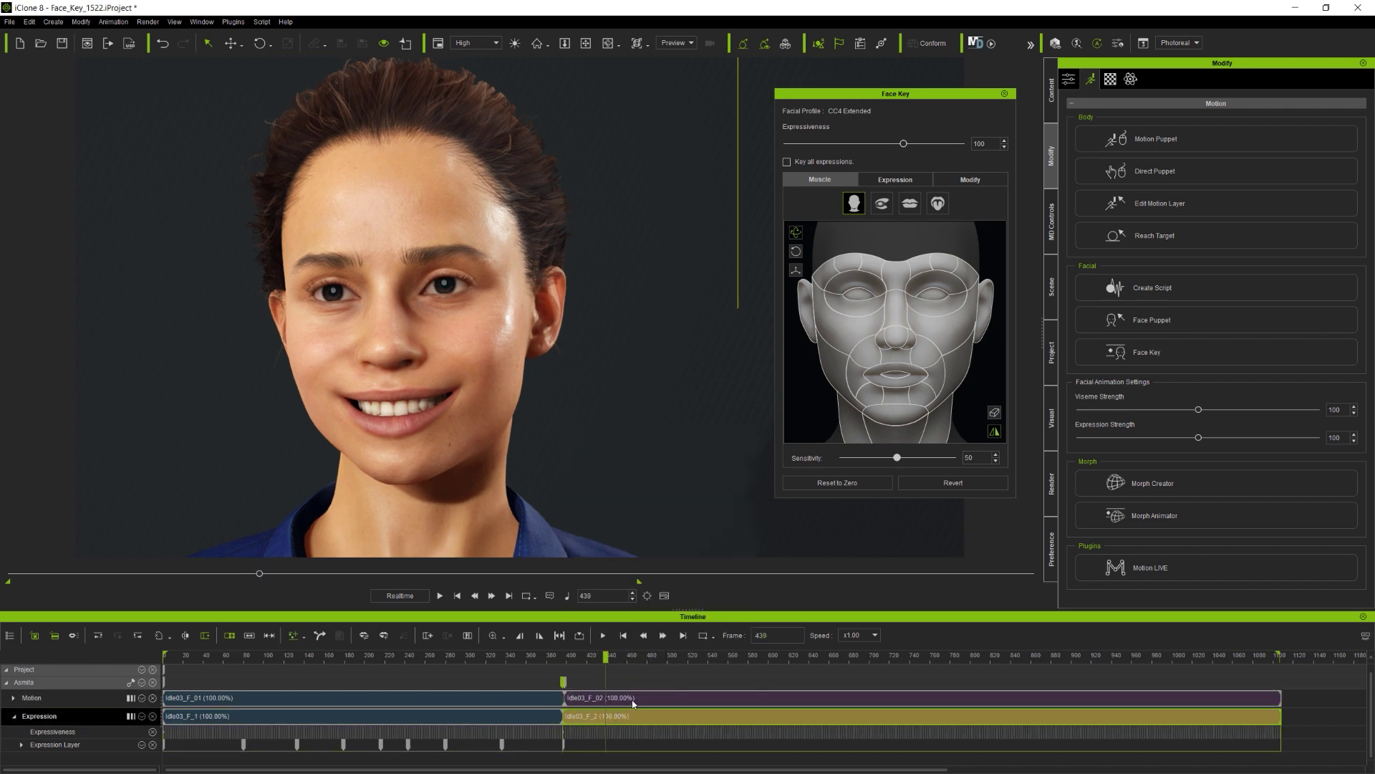
{"action": "key", "text": "Delete"}
Add the full_test_0518 motion at frame 420 and extend its blend transition back over the idle clips on the motion and expression tracks.
{"action": "left_click_drag", "start_coordinate": [606, 655], "coordinate": [590, 655]}
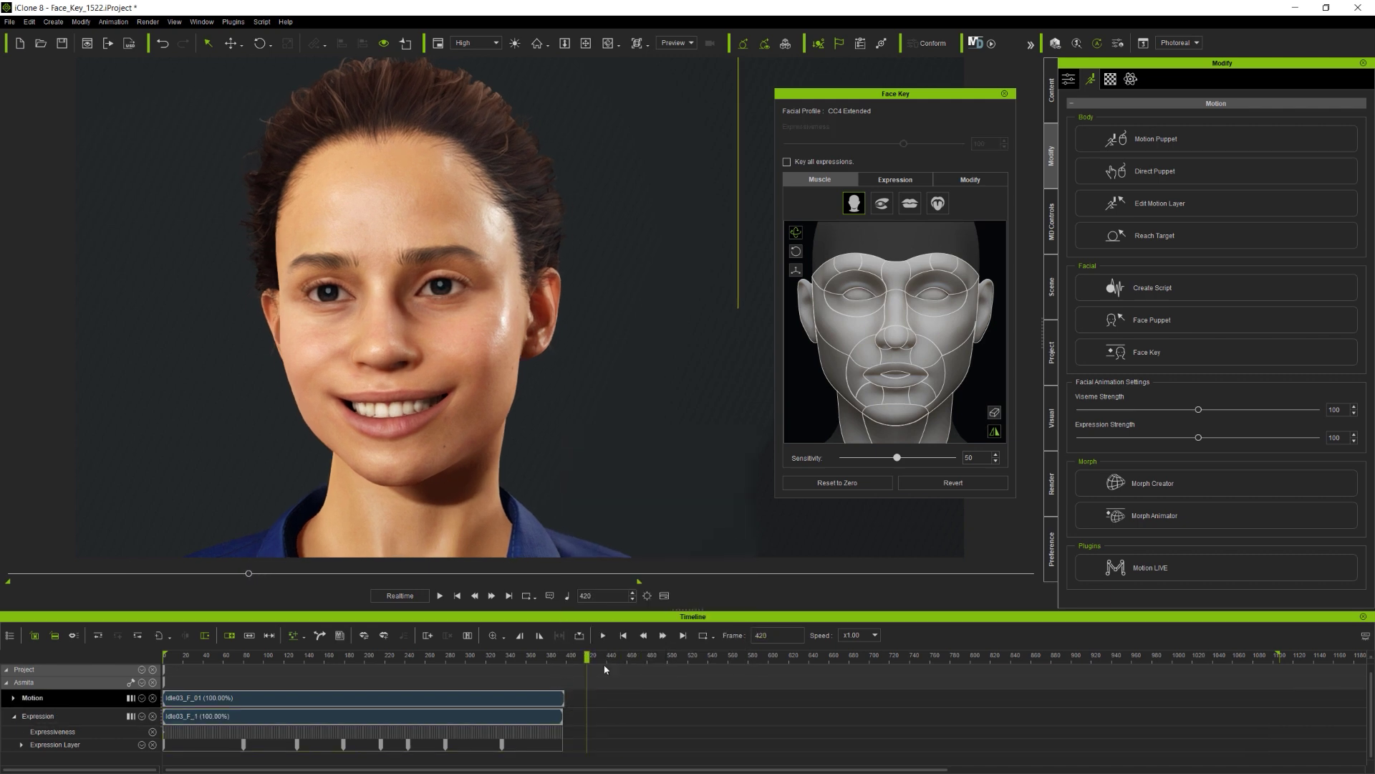
{"action": "left_click_drag", "start_coordinate": [834, 393], "coordinate": [447, 333]}
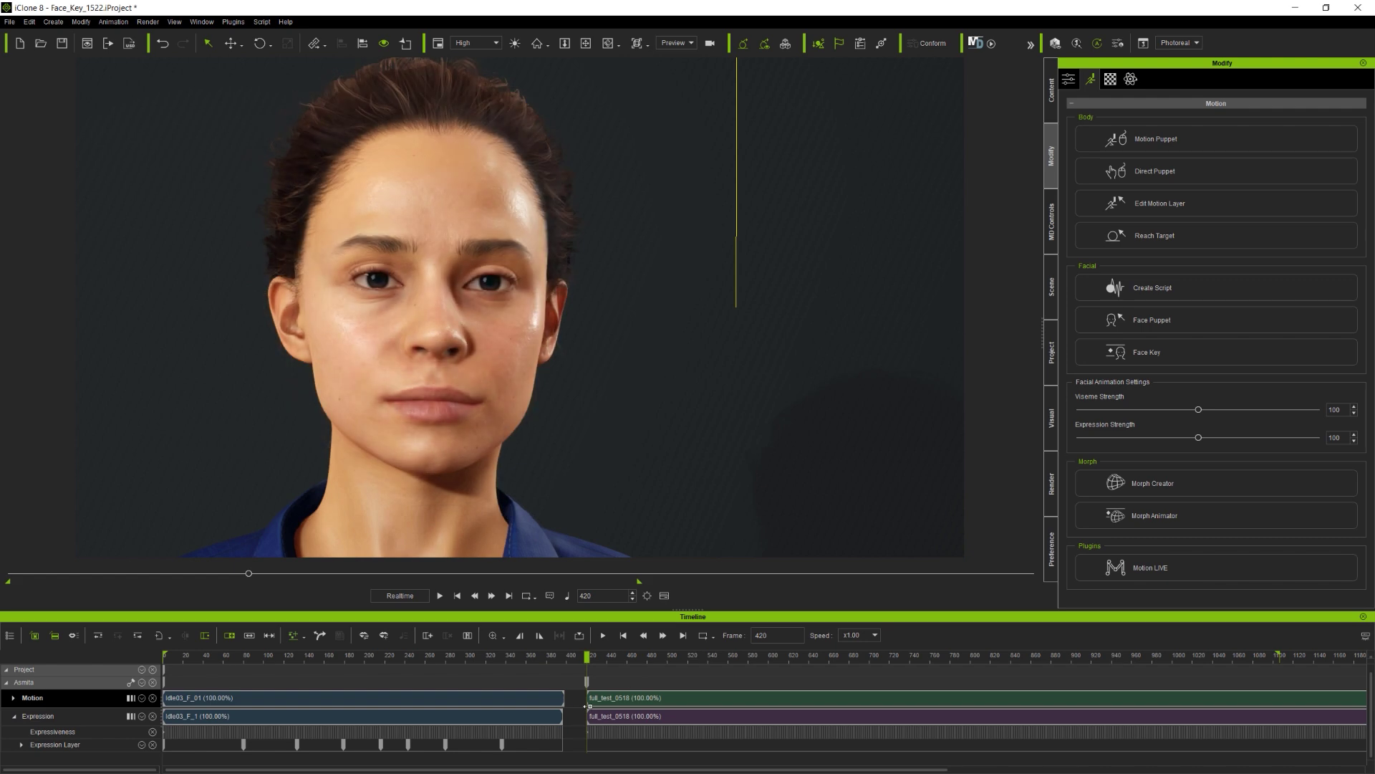
{"action": "left_click_drag", "start_coordinate": [588, 705], "coordinate": [508, 705]}
{"action": "left_click", "coordinate": [611, 720]}
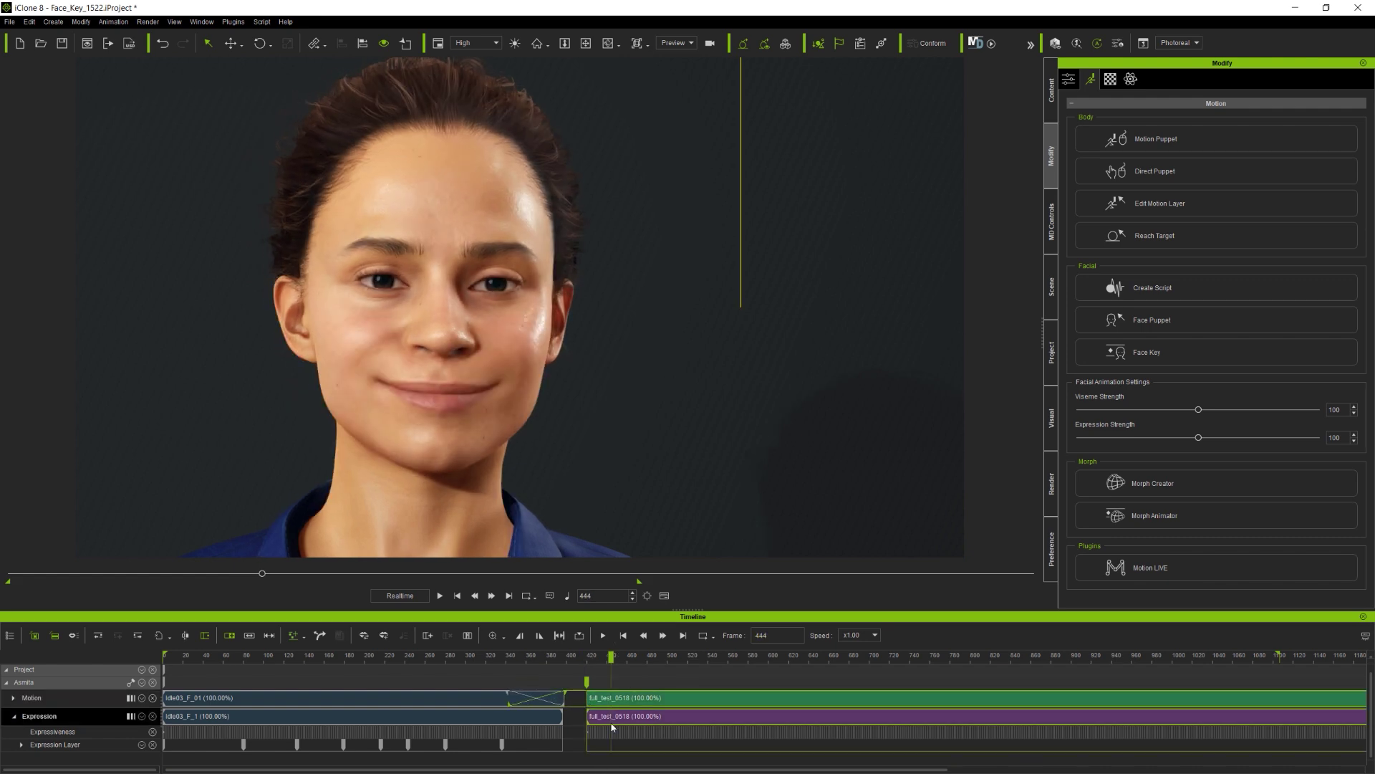
{"action": "left_click_drag", "start_coordinate": [586, 722], "coordinate": [509, 728]}
Go to frame 565 in the new clip and use the Face Key muscle controls to key a reshaped brow.
{"action": "left_click_drag", "start_coordinate": [602, 684], "coordinate": [1017, 691]}
{"action": "left_click", "coordinate": [734, 654]}
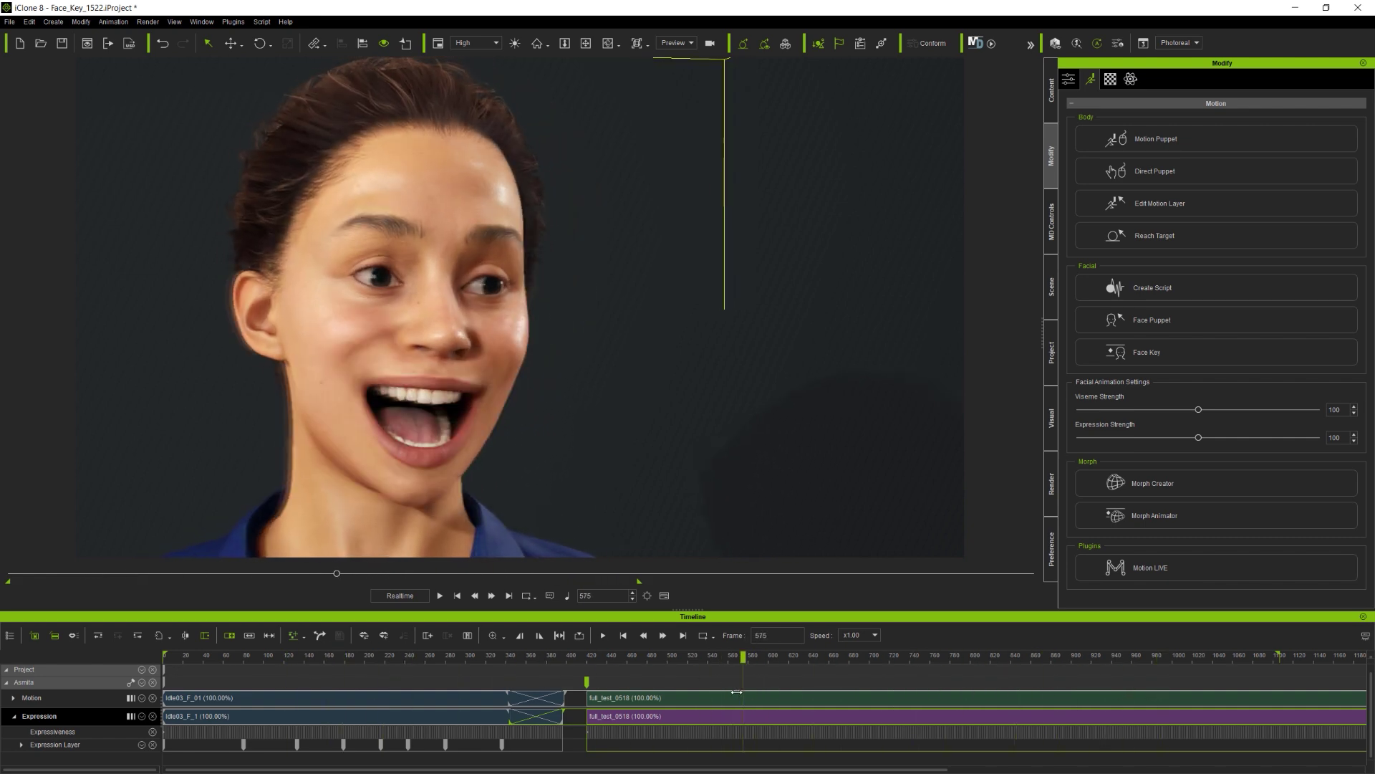
{"action": "right_click_drag", "start_coordinate": [692, 397], "coordinate": [480, 356]}
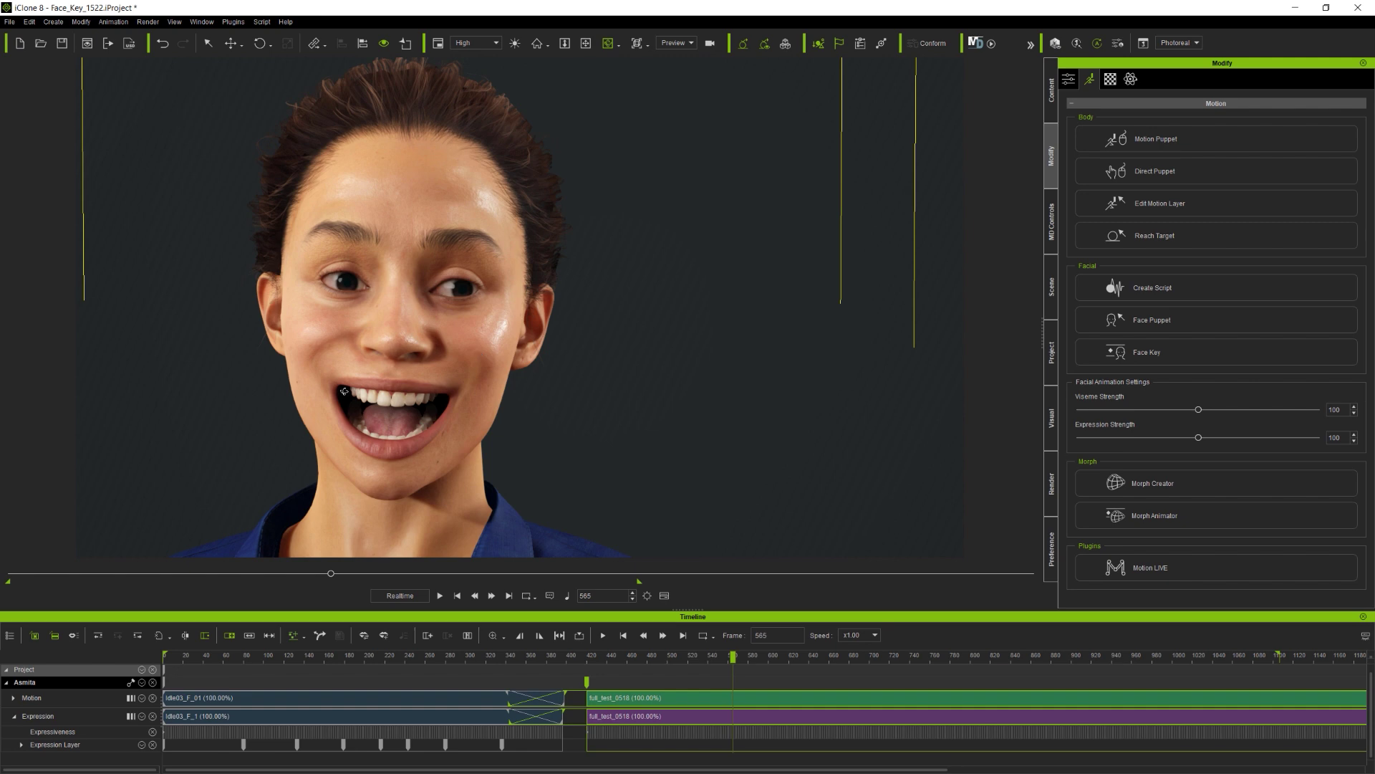
{"action": "scroll", "coordinate": [344, 392], "scroll_direction": "up", "scroll_amount": 2}
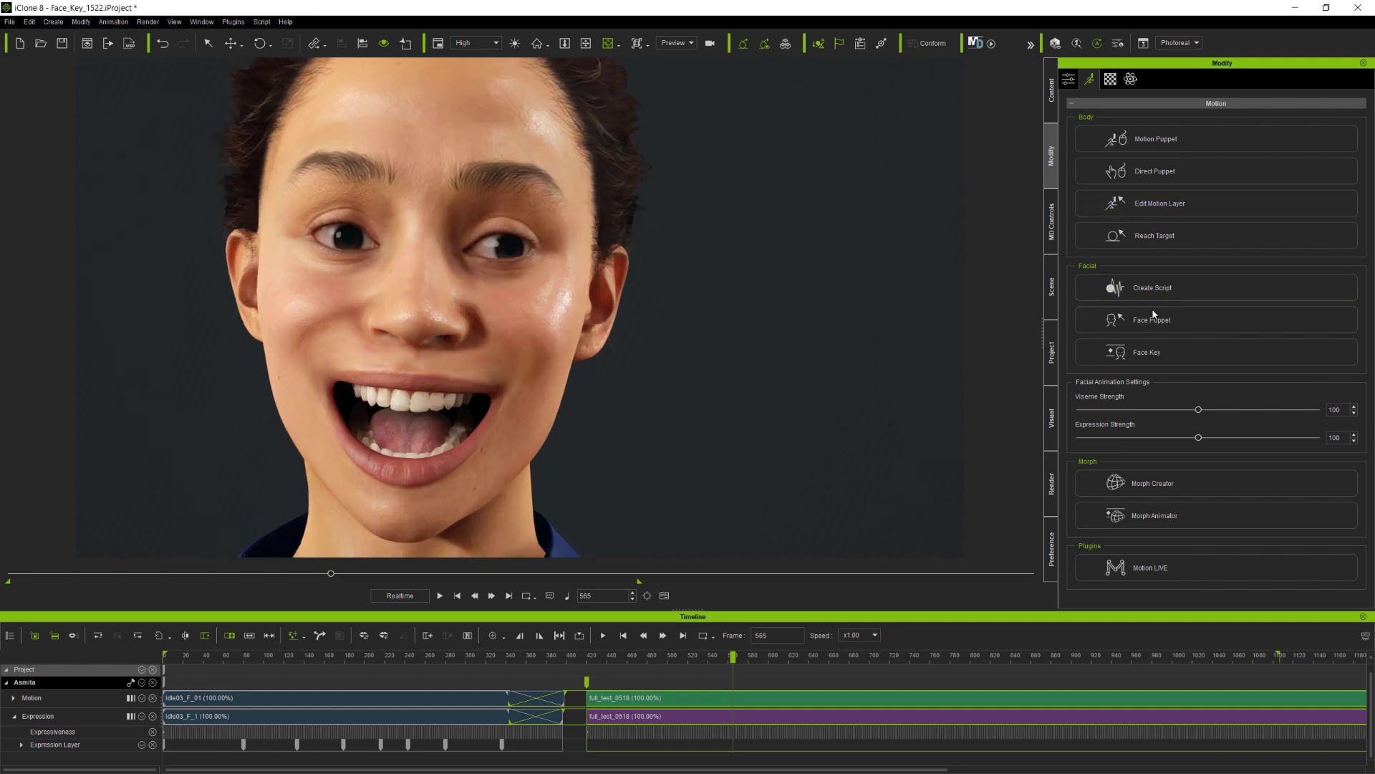
{"action": "left_click", "coordinate": [1150, 352]}
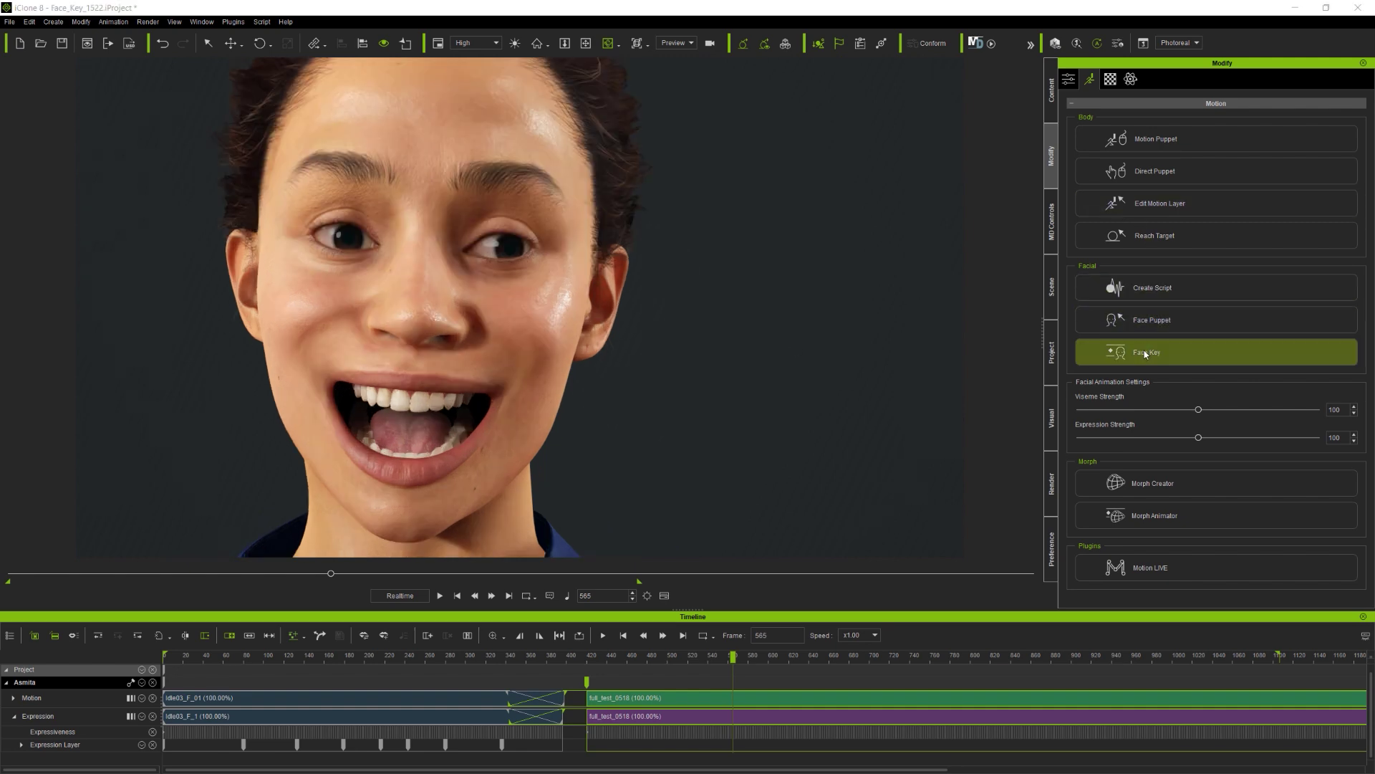
{"action": "left_click", "coordinate": [937, 283]}
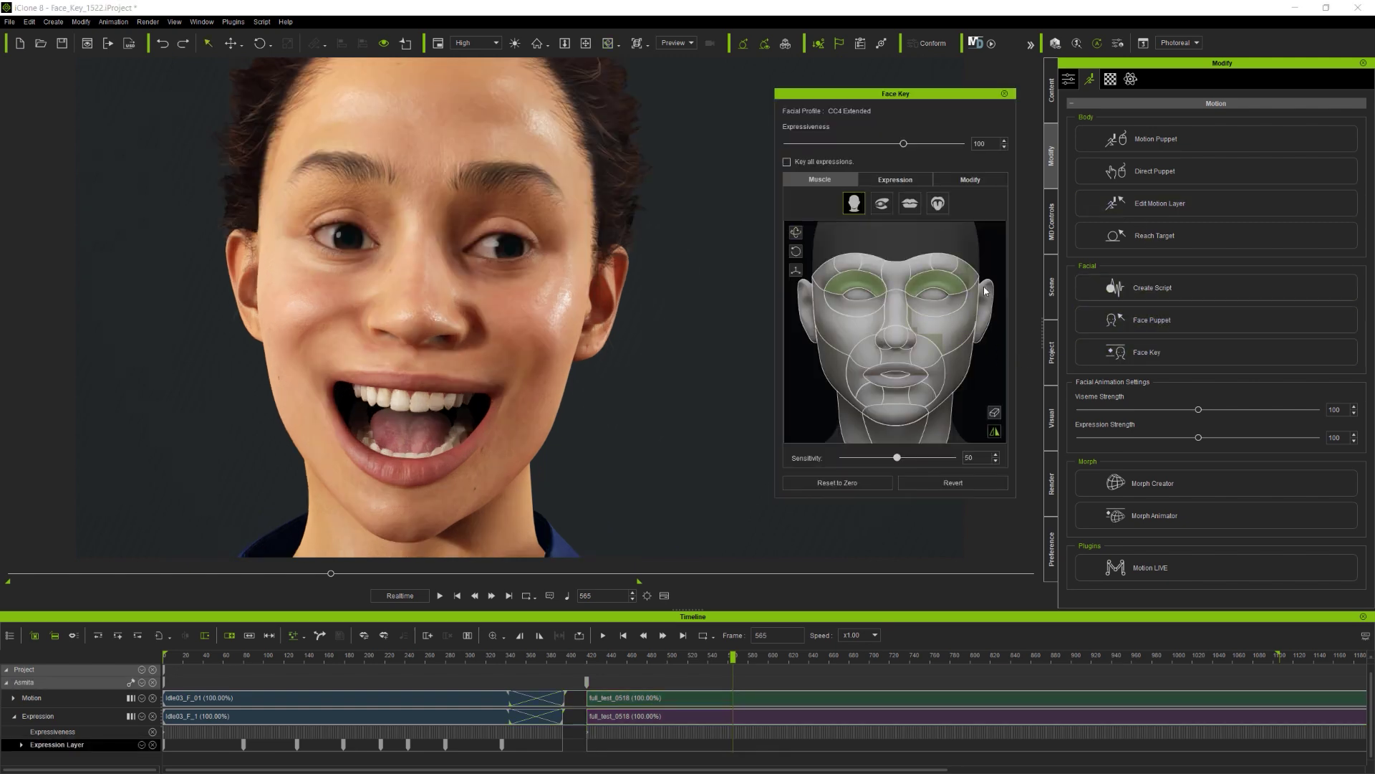
{"action": "left_click_drag", "start_coordinate": [992, 256], "coordinate": [962, 261]}
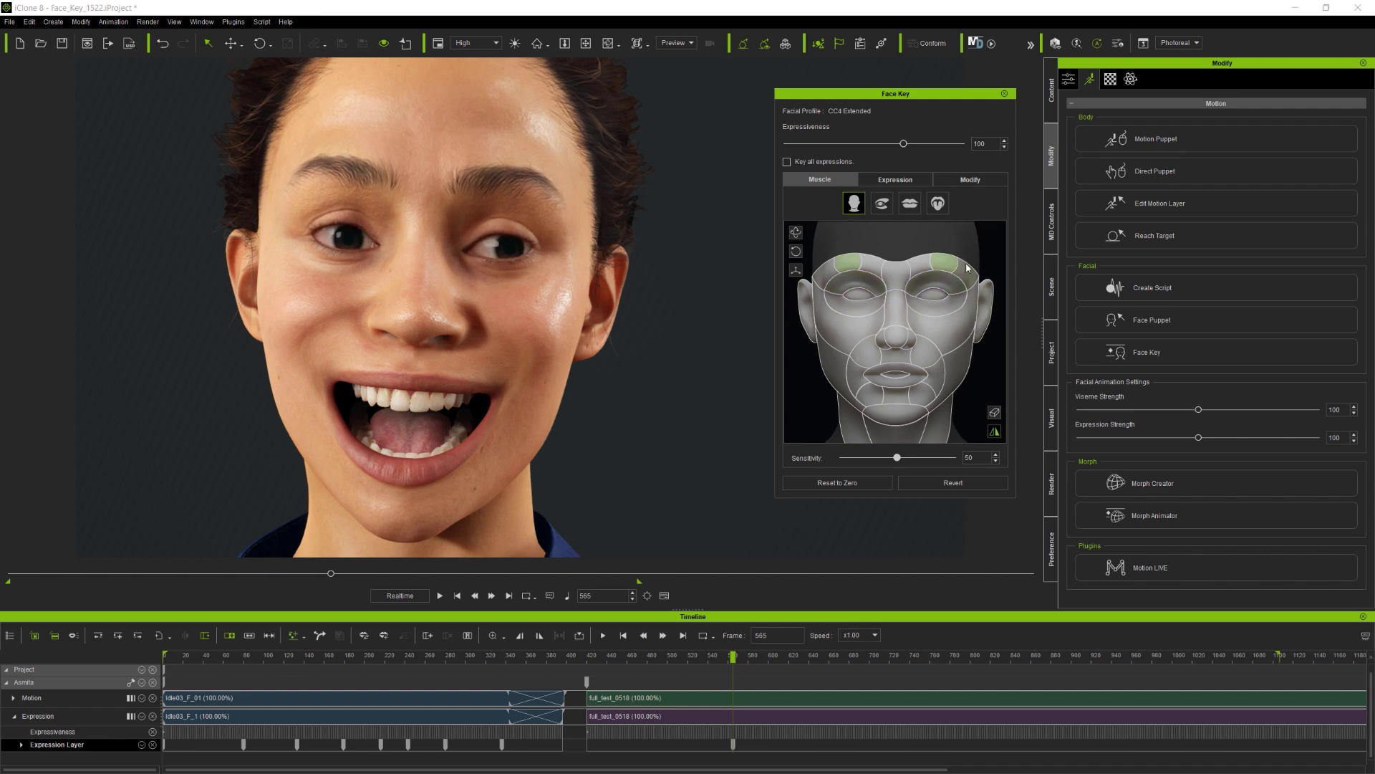
Adjust the upper lip, chin, ear and between-the-brows muscles in the frame 565 expression key.
{"action": "left_click_drag", "start_coordinate": [899, 355], "coordinate": [987, 365]}
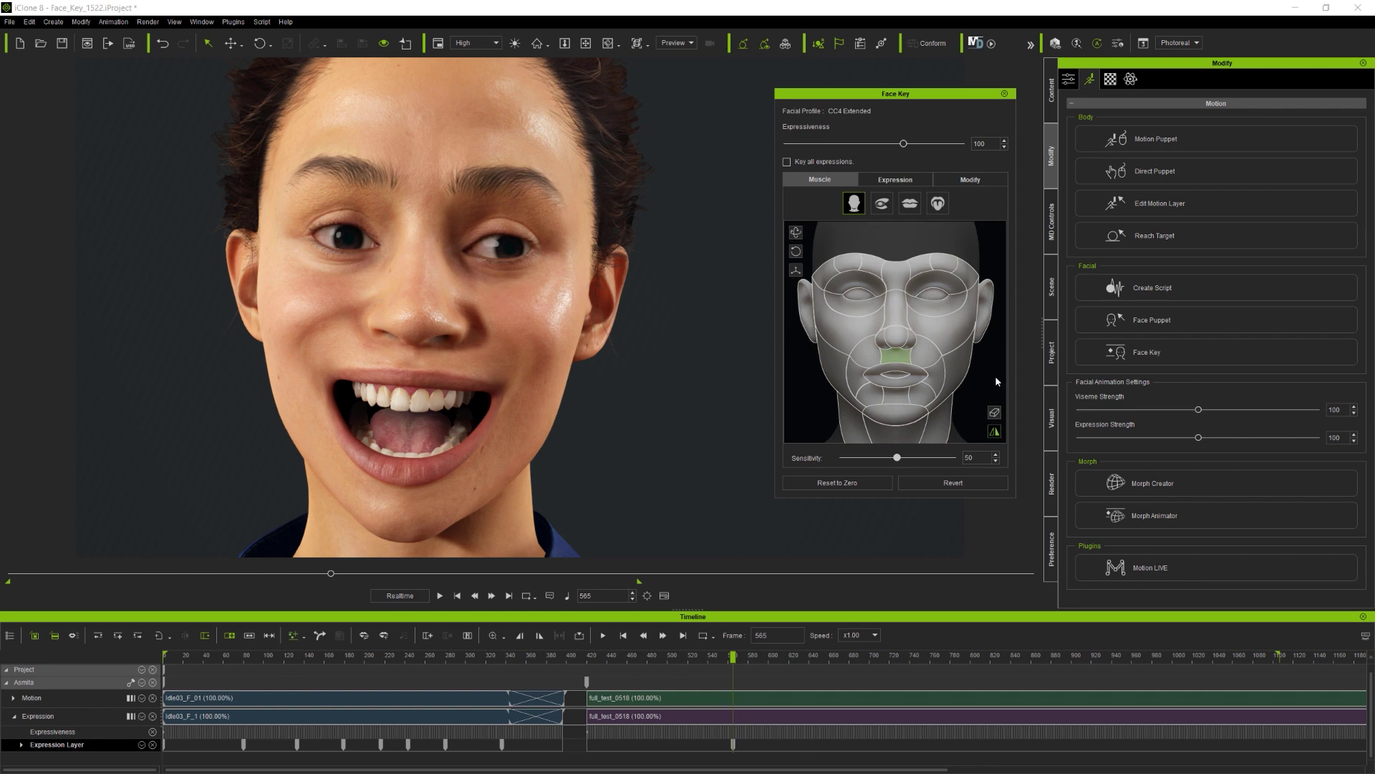
{"action": "left_click_drag", "start_coordinate": [897, 396], "coordinate": [989, 299]}
{"action": "left_click", "coordinate": [985, 380]}
{"action": "left_click", "coordinate": [895, 414]}
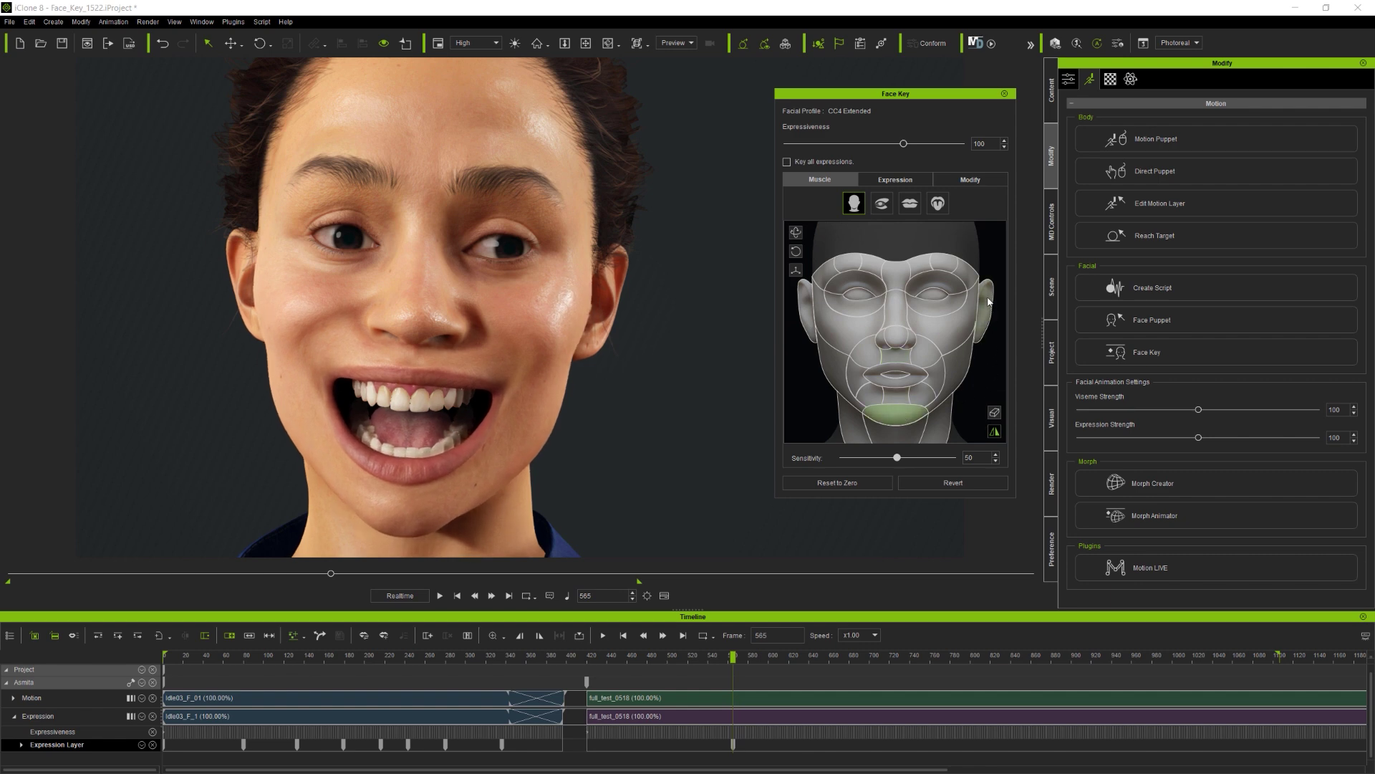
{"action": "left_click", "coordinate": [992, 376]}
{"action": "left_click", "coordinate": [984, 316]}
{"action": "left_click_drag", "start_coordinate": [997, 362], "coordinate": [994, 348]}
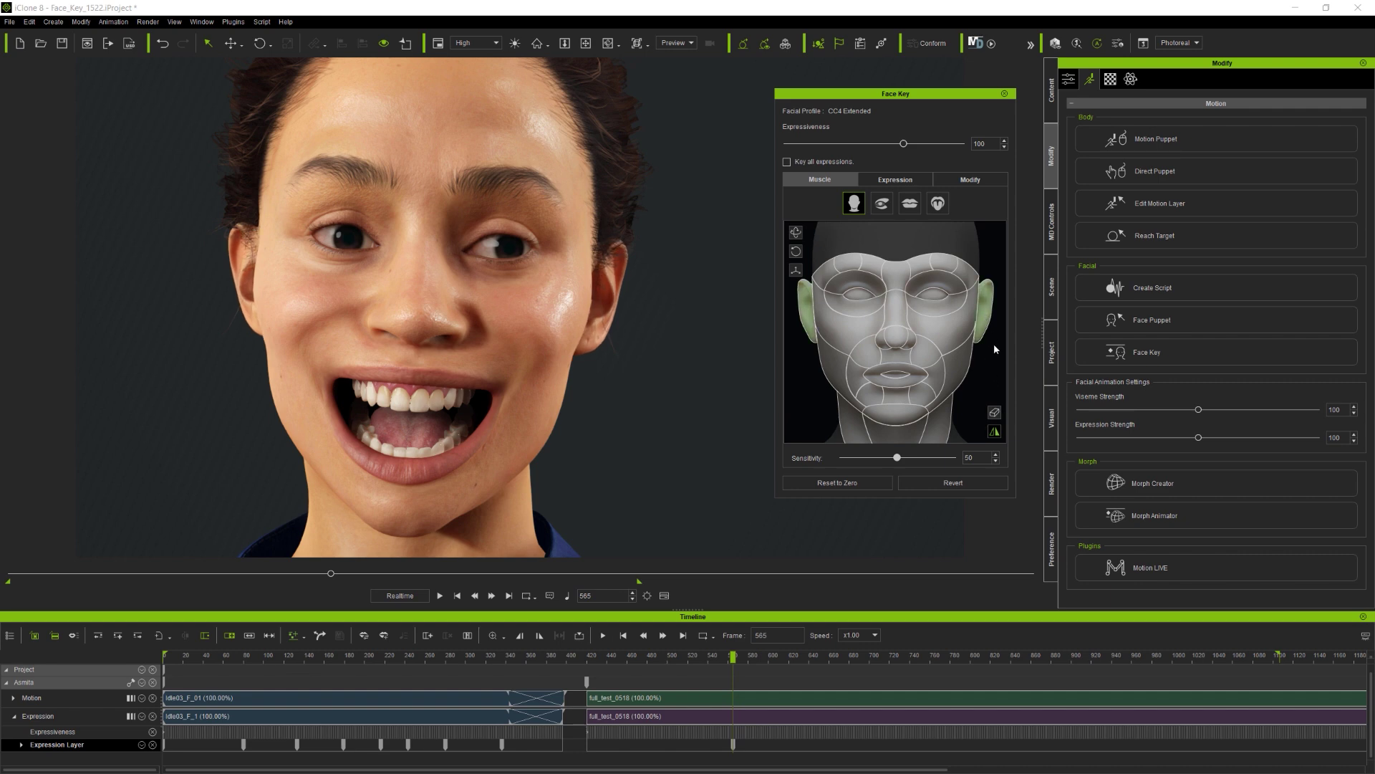
{"action": "left_click_drag", "start_coordinate": [896, 281], "coordinate": [964, 275]}
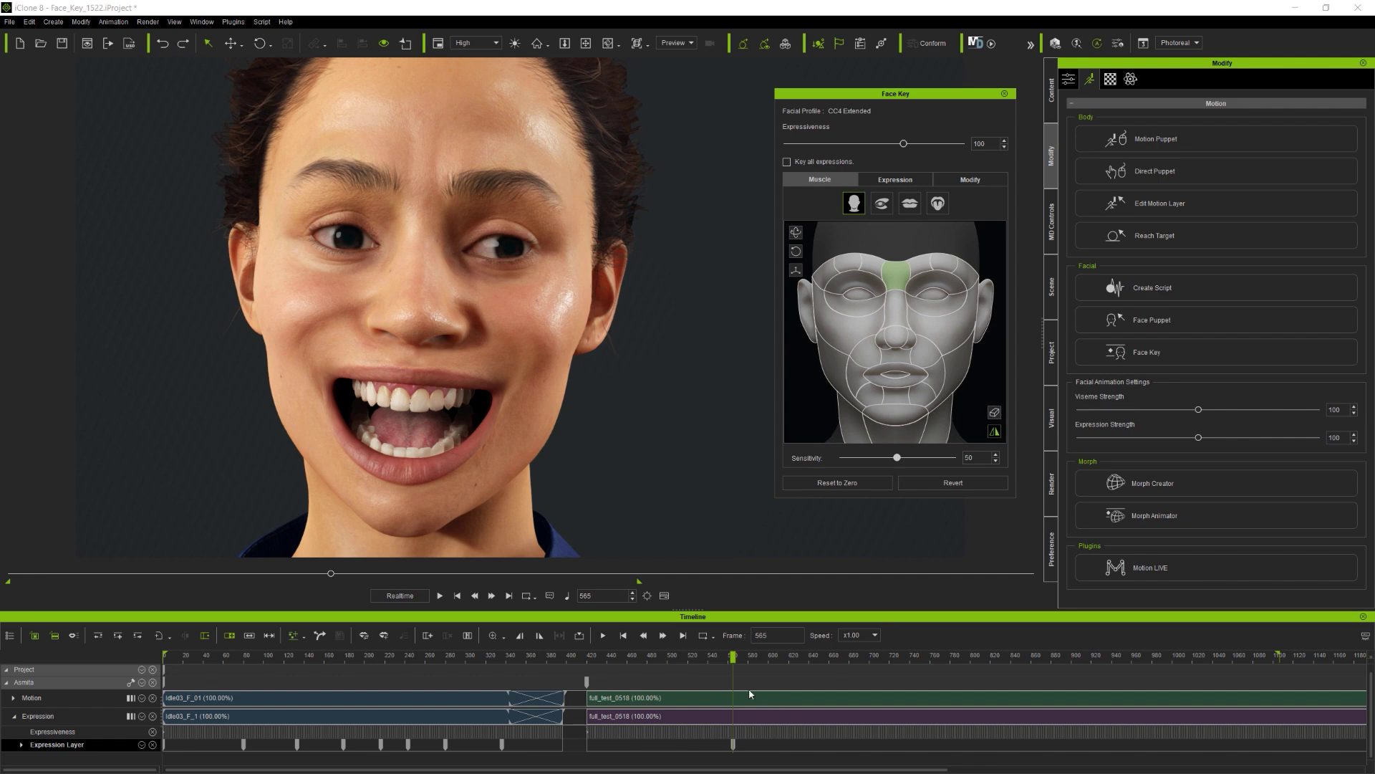
Try the C4_Happy and D5_Happy expression presets at frame 582, resetting the face to zero after each.
{"action": "mouse_move", "coordinate": [732, 657]}
{"action": "left_mouse_down"}
{"action": "mouse_move", "coordinate": [470, 659]}
{"action": "mouse_move", "coordinate": [846, 657]}
{"action": "mouse_move", "coordinate": [750, 664]}
{"action": "left_mouse_up"}
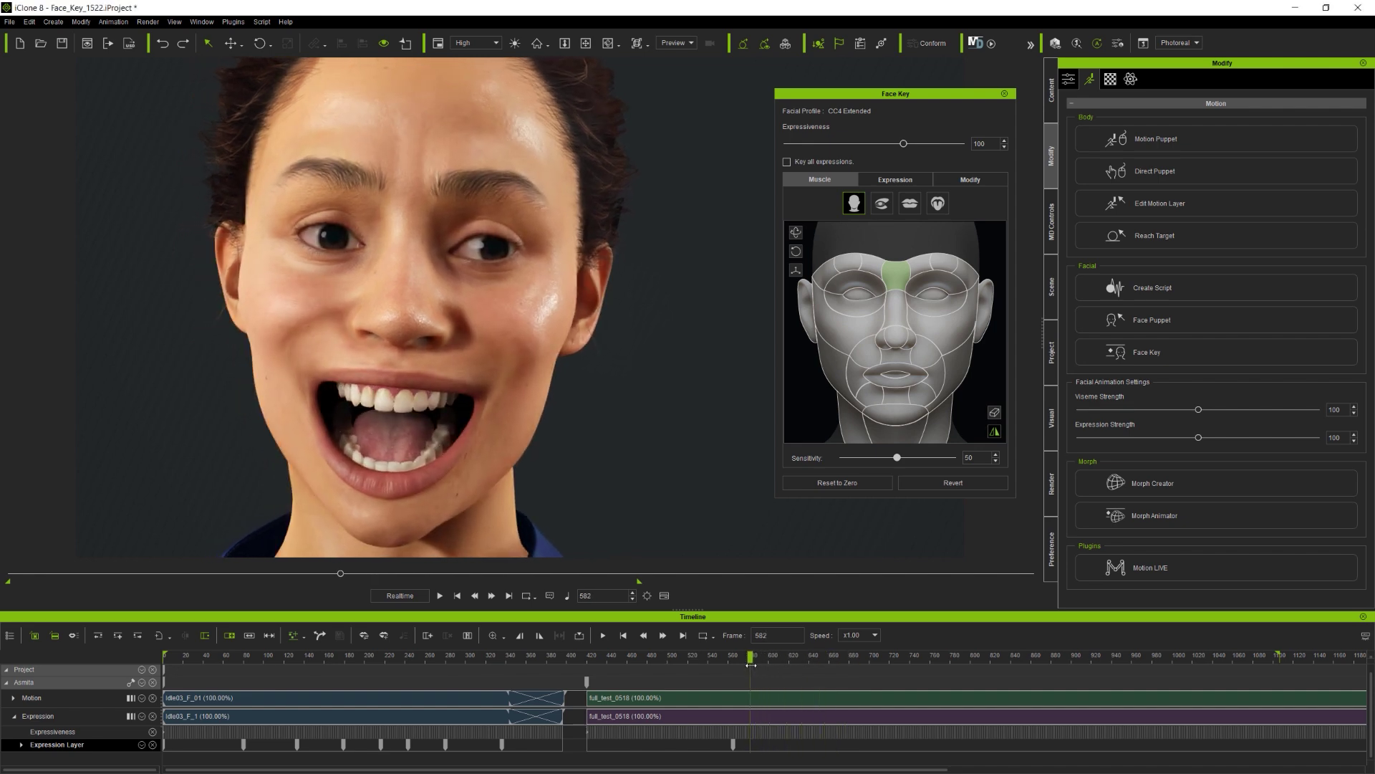
{"action": "left_click", "coordinate": [892, 181]}
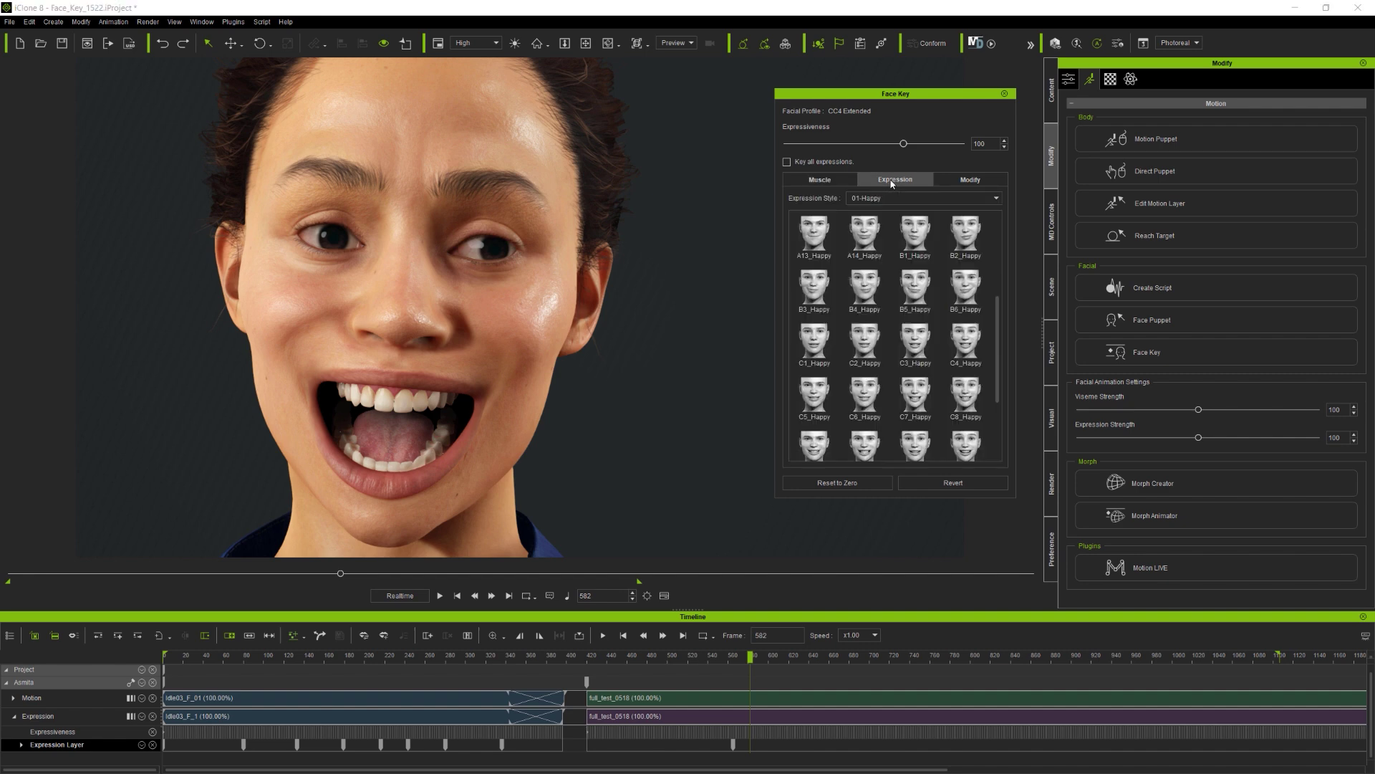
{"action": "left_click", "coordinate": [971, 345]}
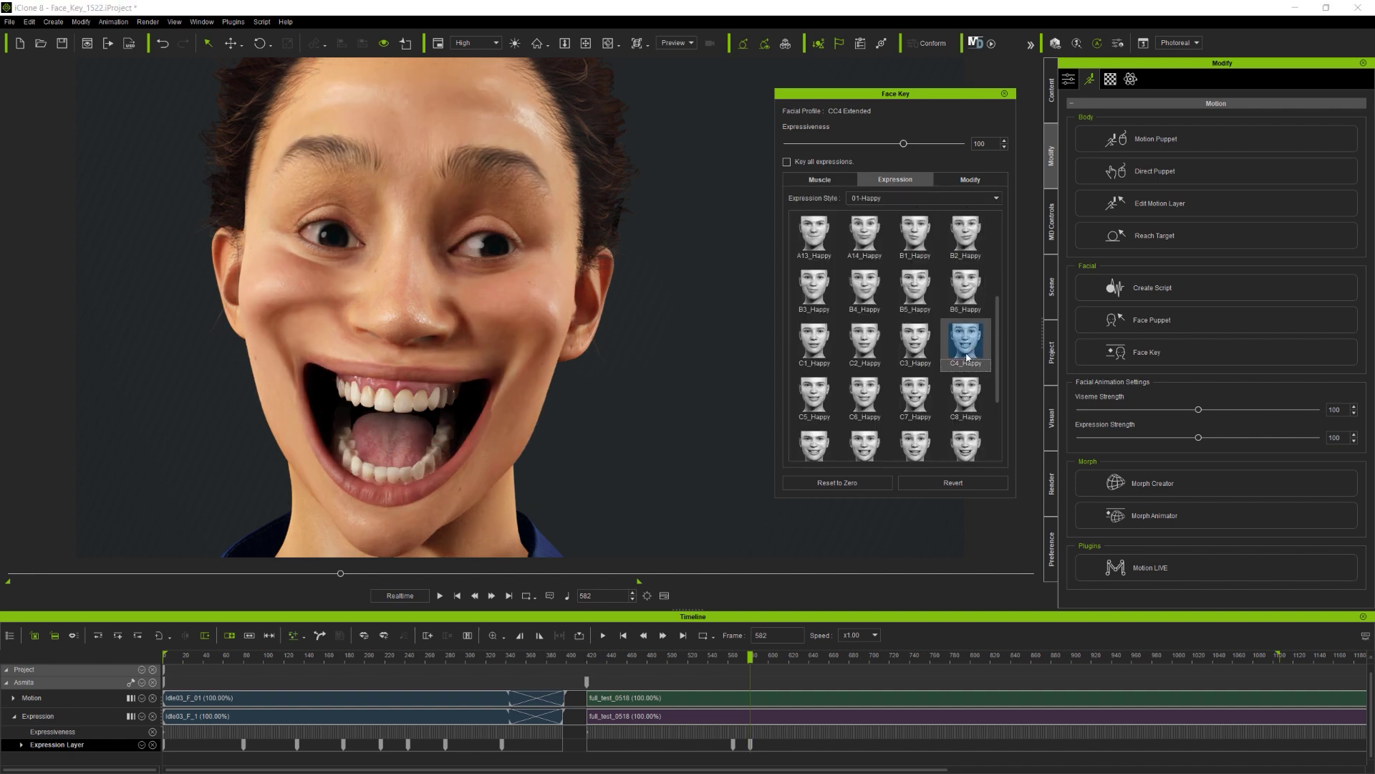
{"action": "left_click", "coordinate": [864, 486]}
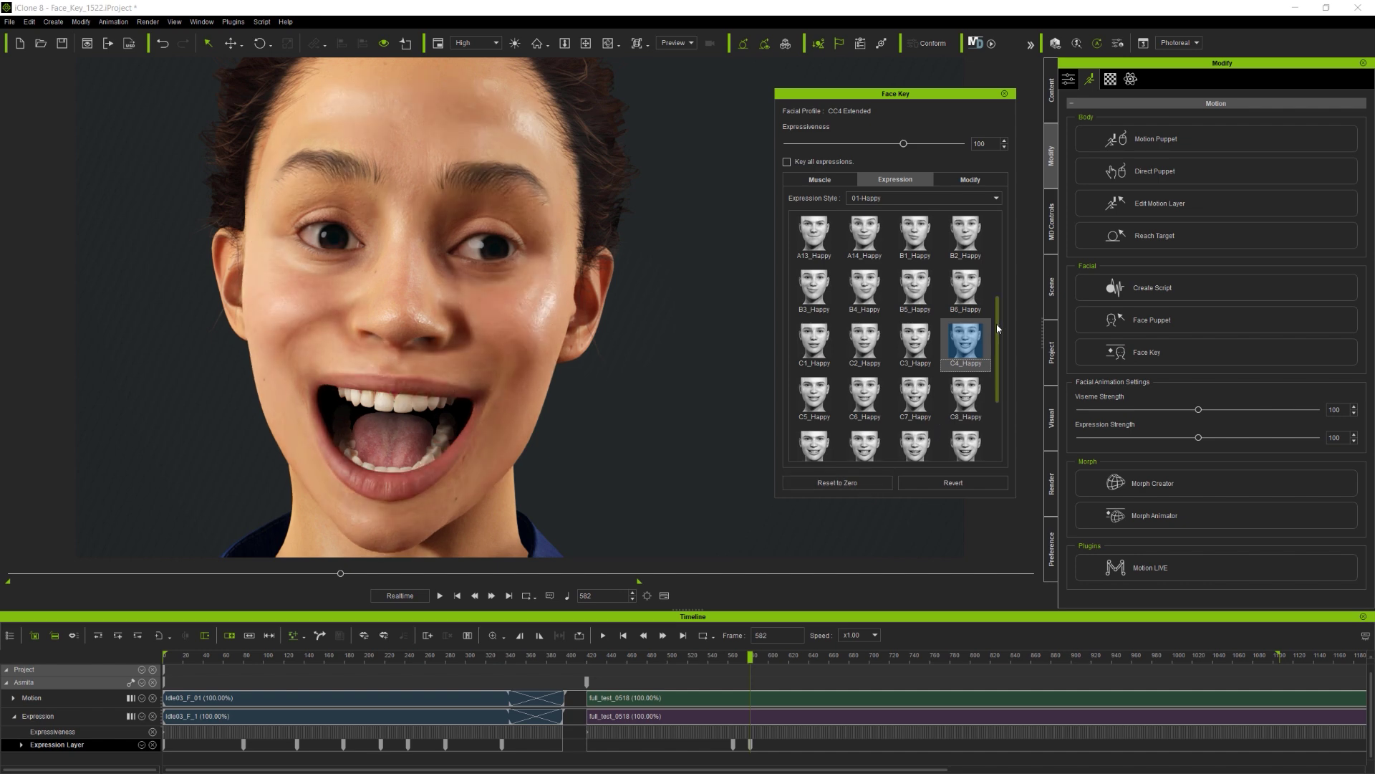
{"action": "scroll", "coordinate": [998, 328], "scroll_direction": "down", "scroll_amount": 2}
{"action": "left_click", "coordinate": [916, 433]}
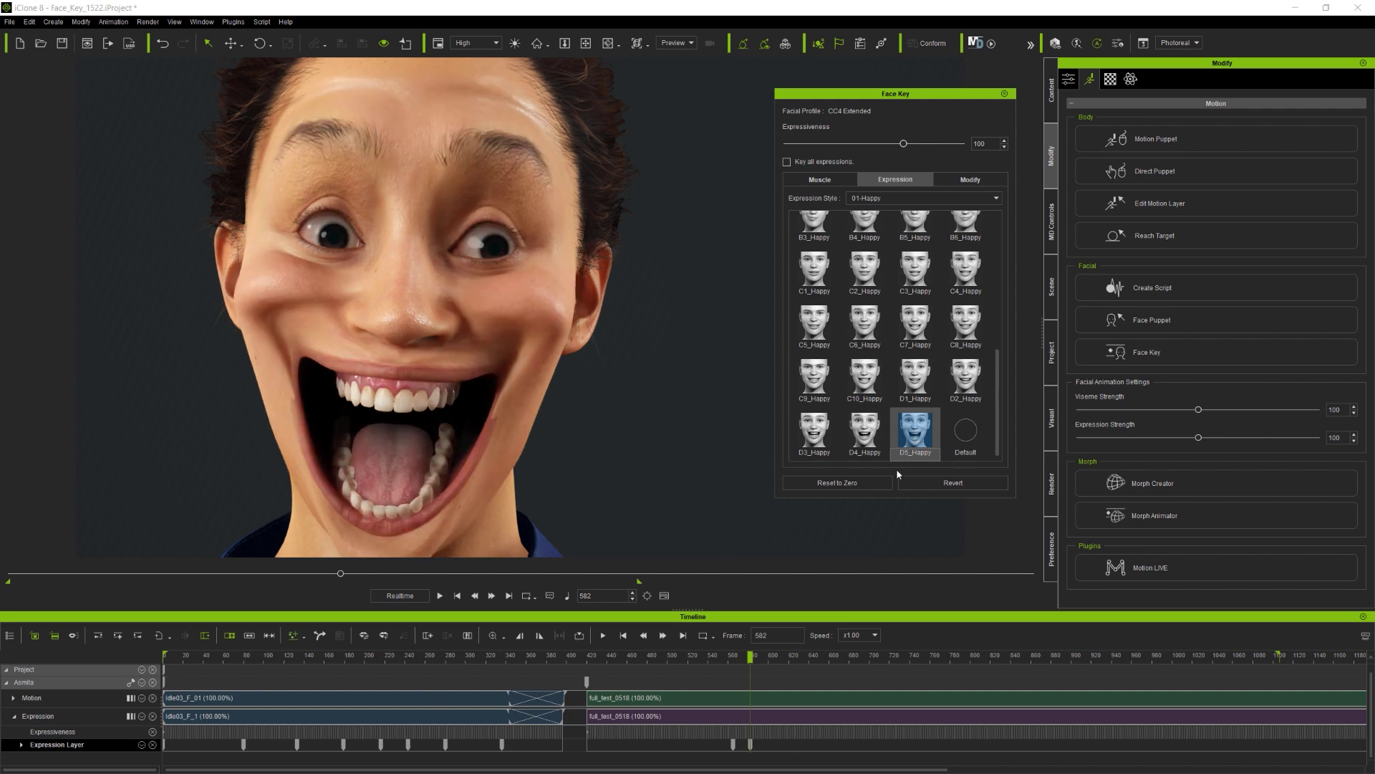
{"action": "left_click", "coordinate": [844, 481]}
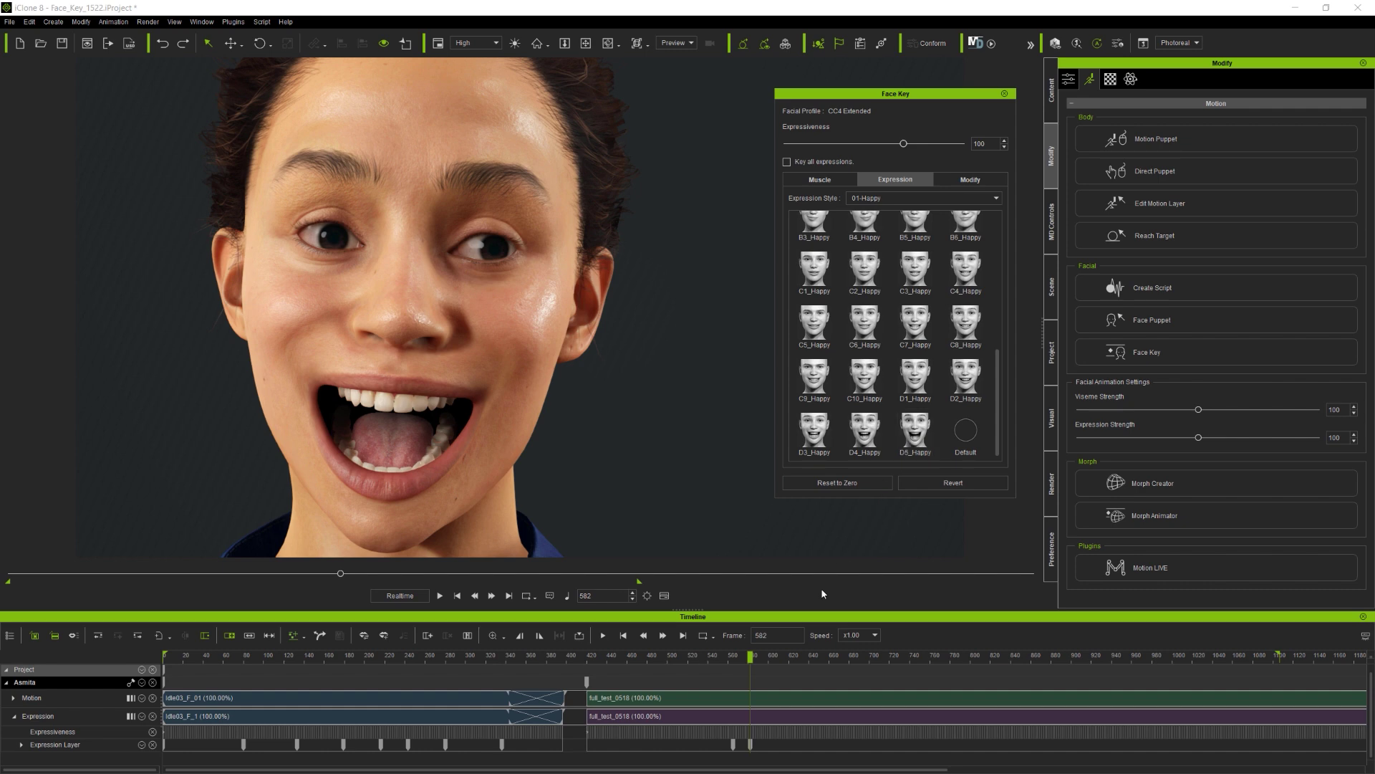
Sample the full_test_0518 expression clip into keys on the expression layer.
{"action": "left_click", "coordinate": [752, 717]}
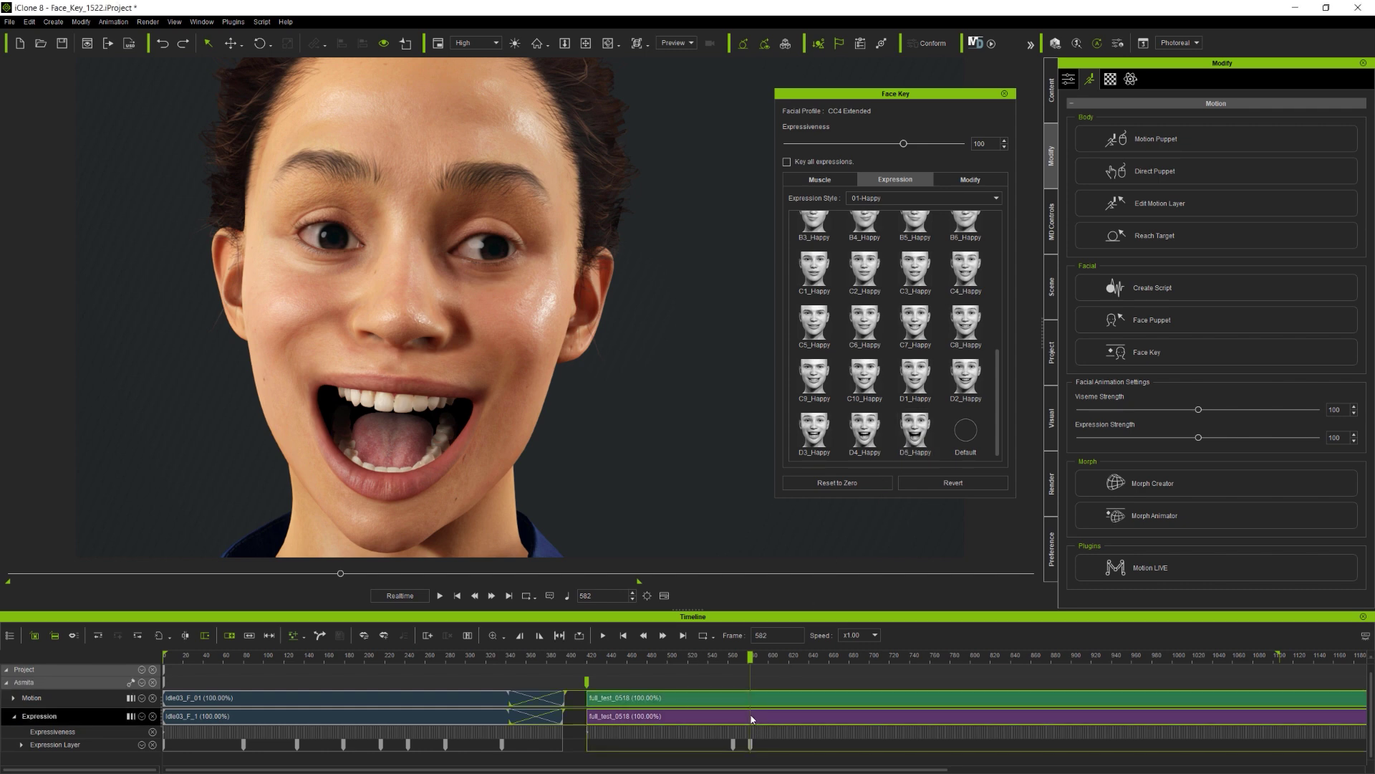
{"action": "right_click", "coordinate": [751, 718]}
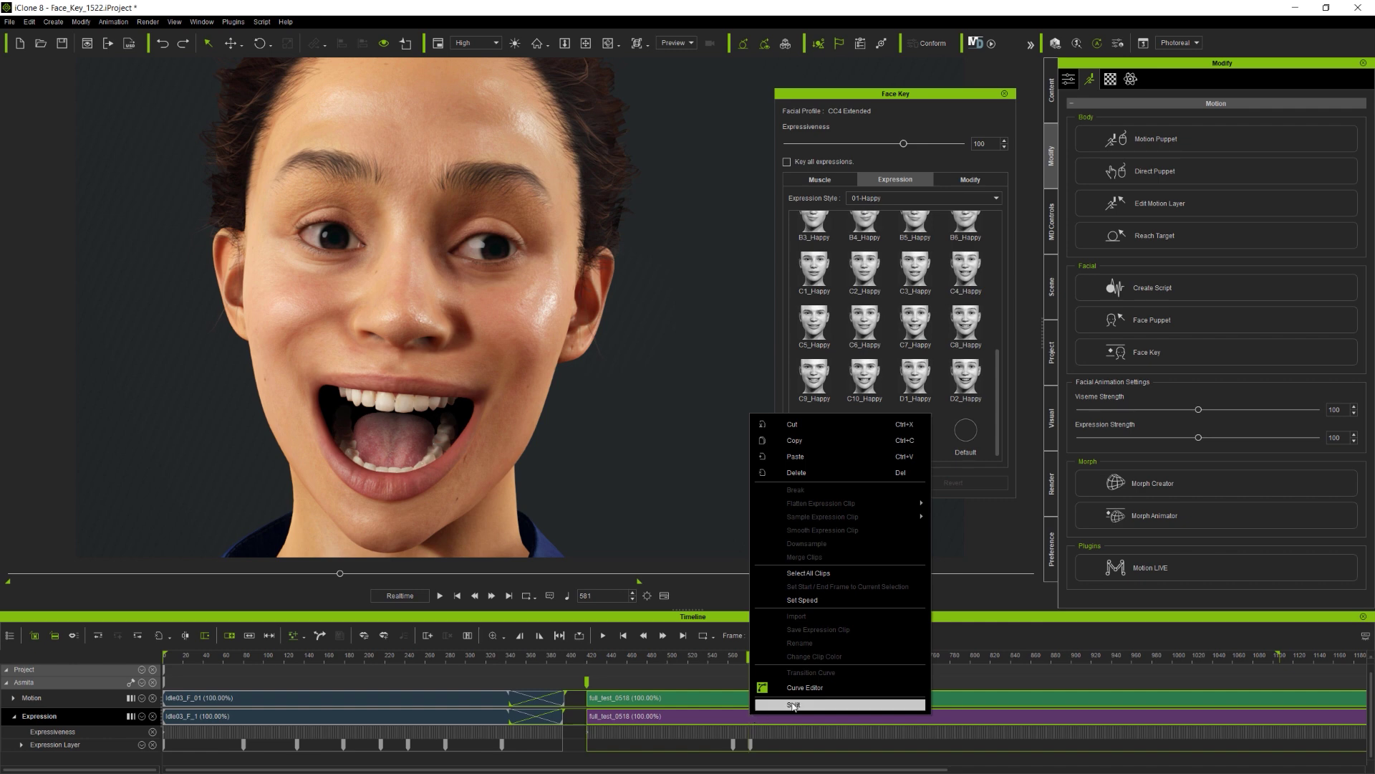
{"action": "left_click", "coordinate": [794, 707]}
{"action": "left_click", "coordinate": [750, 716]}
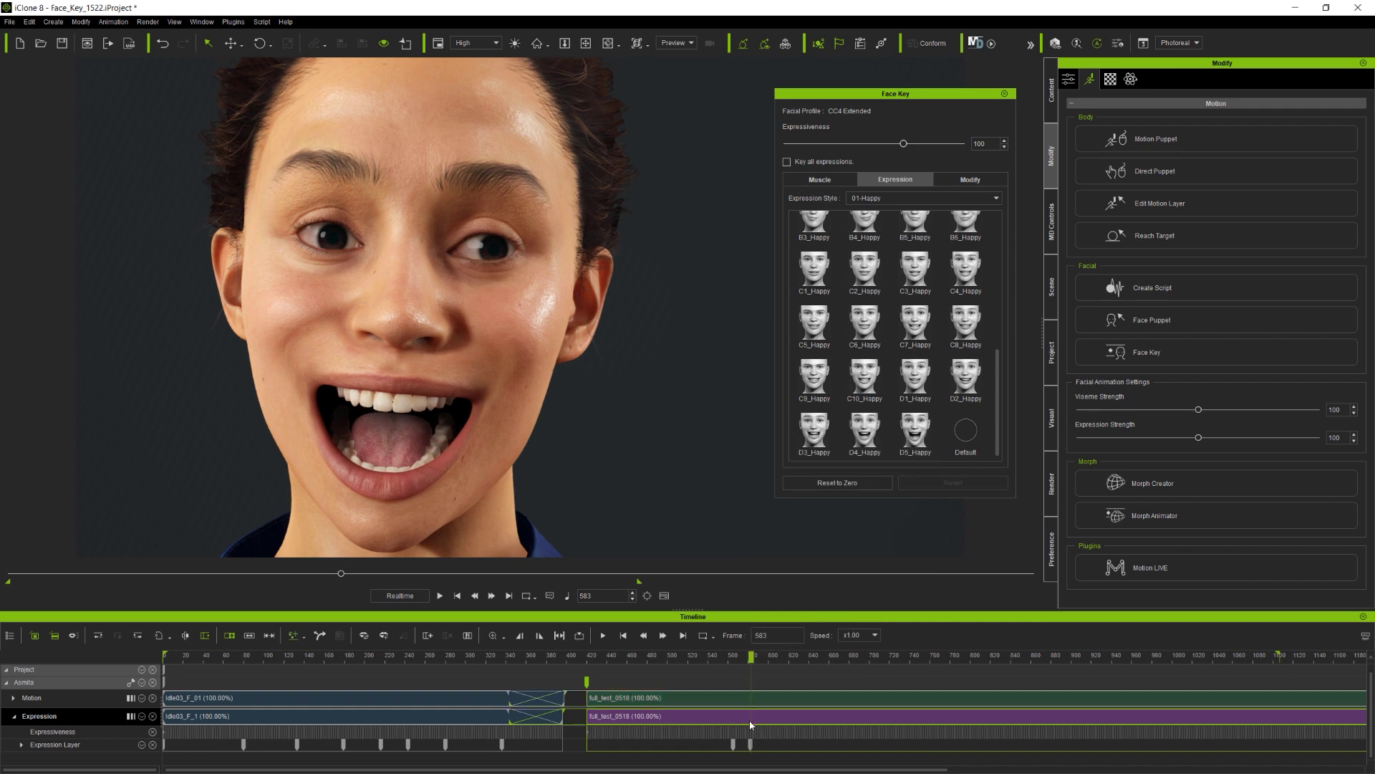
{"action": "right_click", "coordinate": [752, 719]}
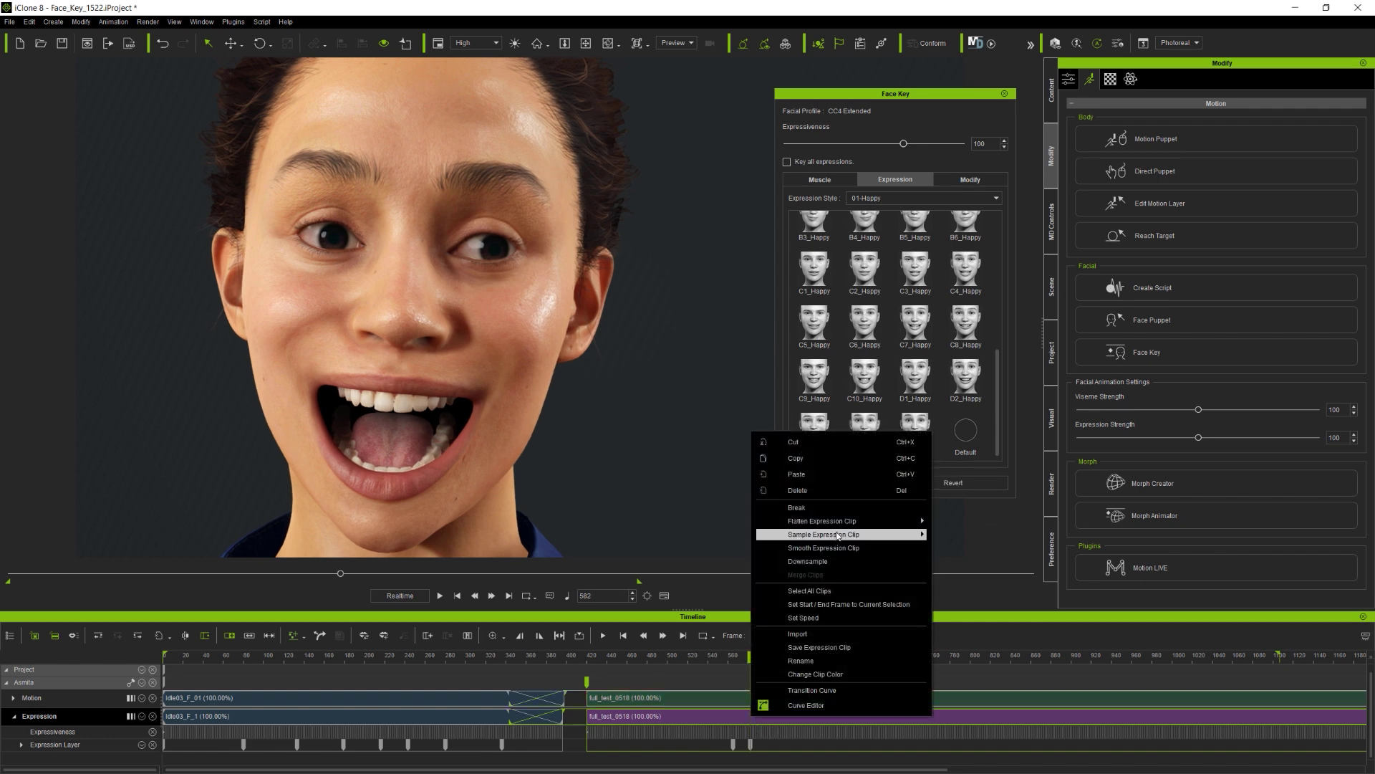
{"action": "mouse_move", "coordinate": [839, 537]}
{"action": "left_click", "coordinate": [991, 535]}
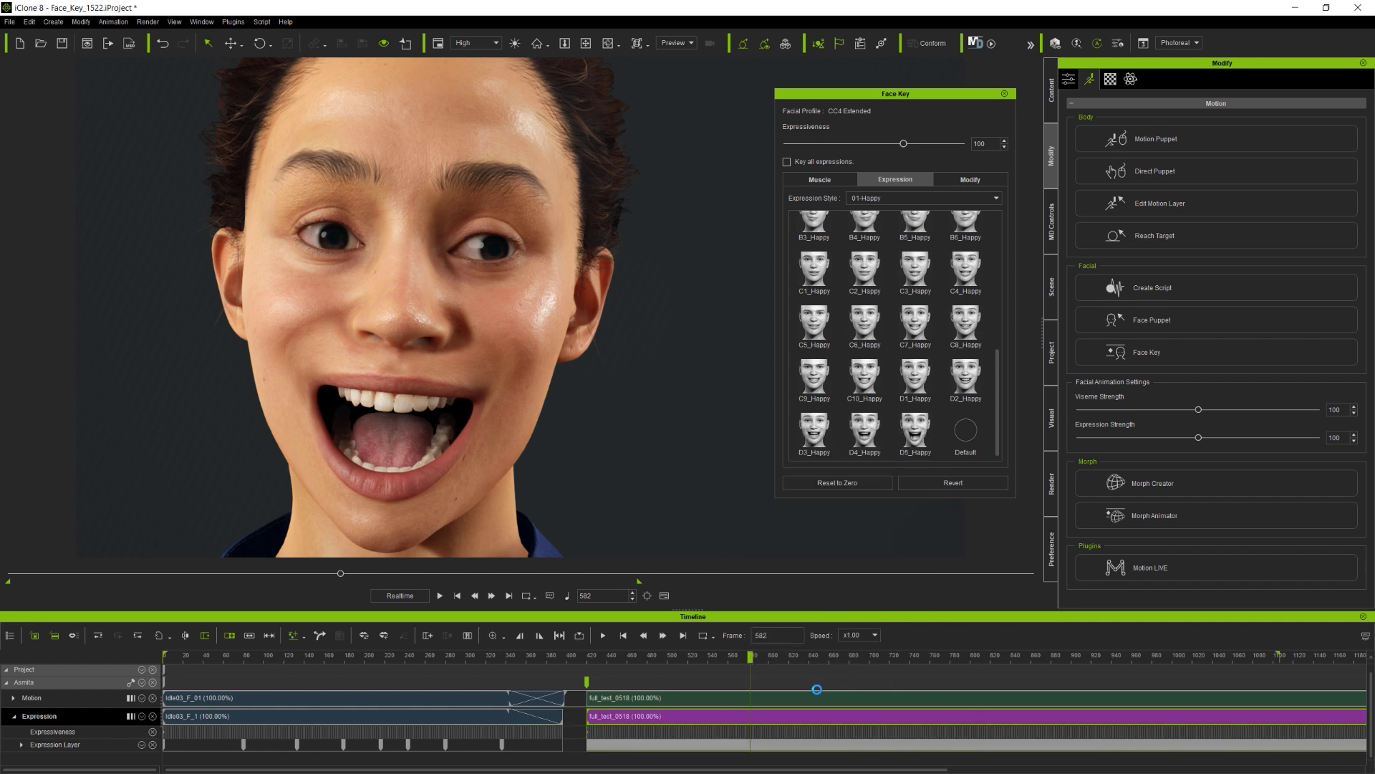
Delete the sampled expression layer keys from frame 551 to about frame 604.
{"action": "scroll", "coordinate": [761, 722], "scroll_direction": "up", "scroll_amount": 8}
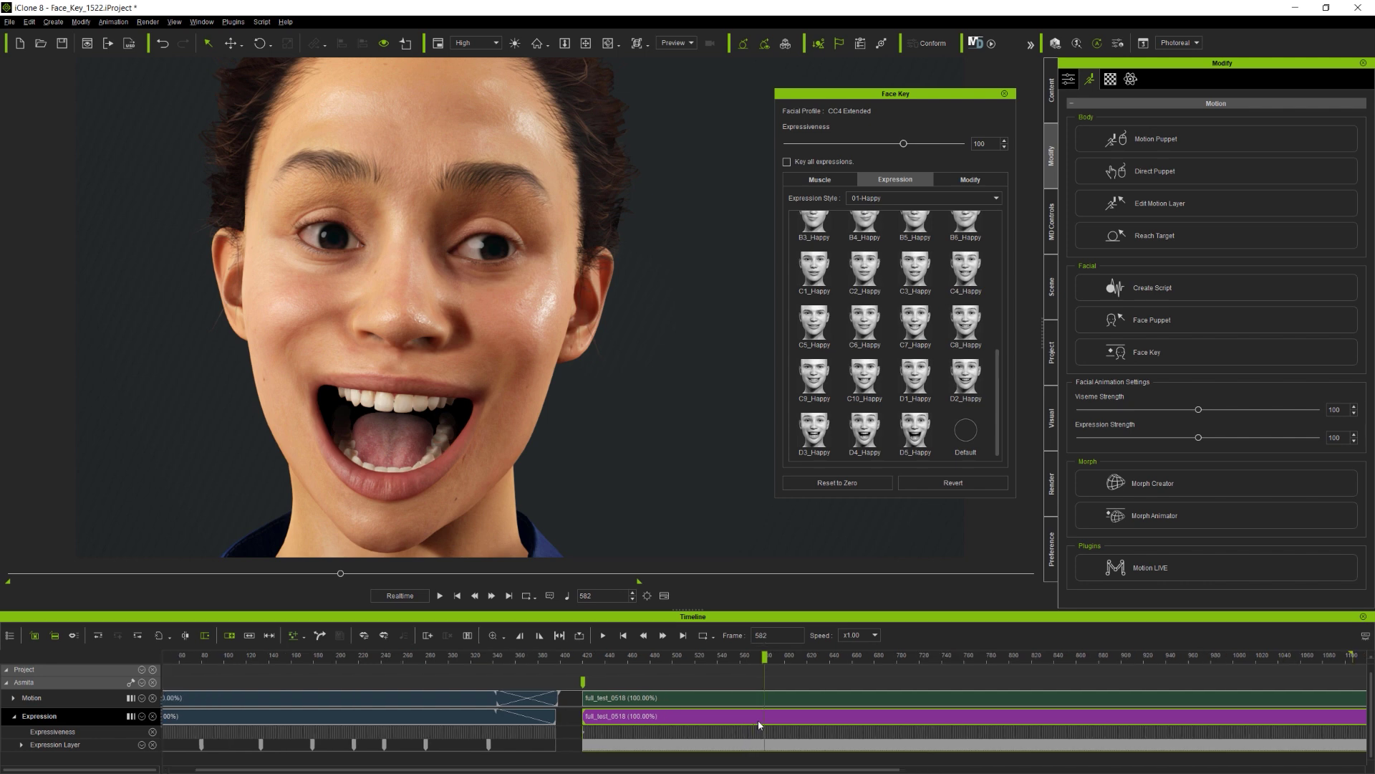
{"action": "scroll", "coordinate": [770, 723], "scroll_direction": "up", "scroll_amount": 5}
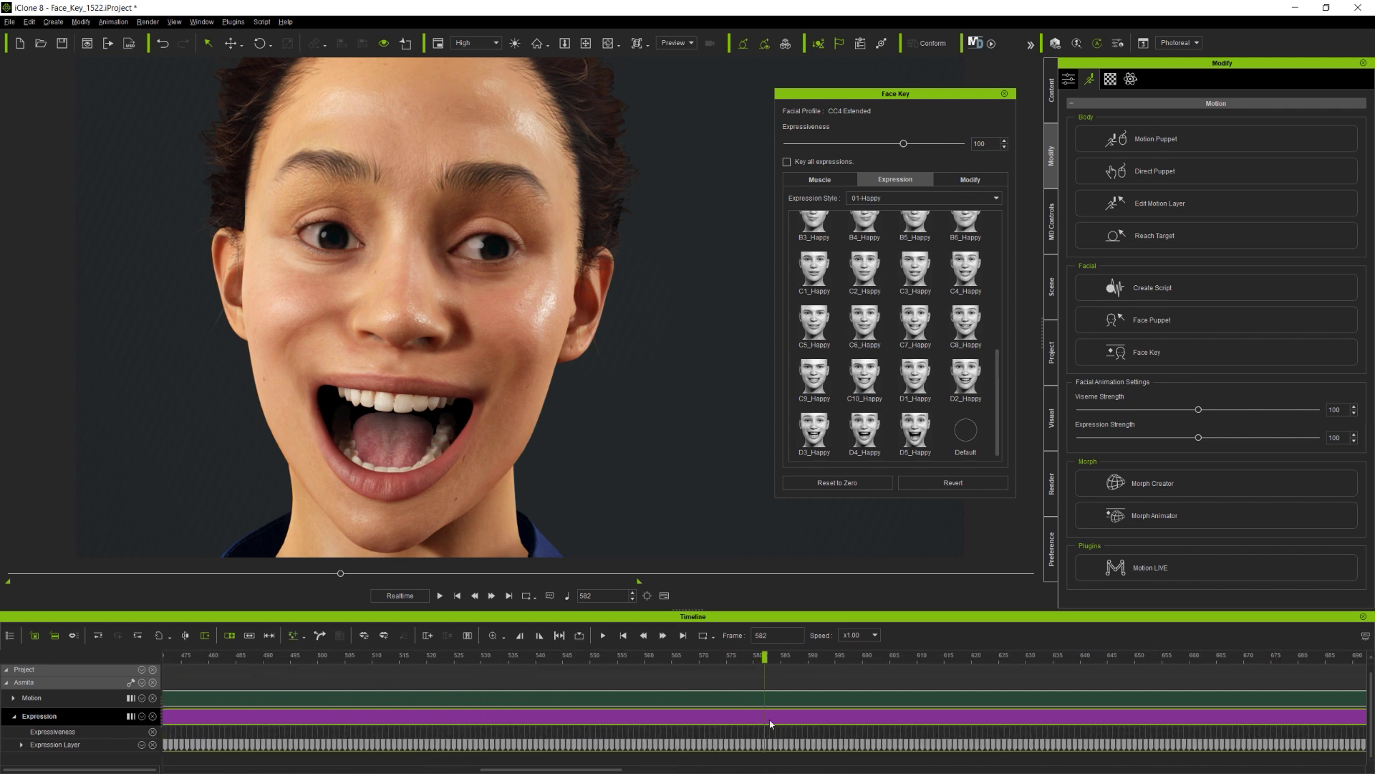
{"action": "scroll", "coordinate": [770, 723], "scroll_direction": "down", "scroll_amount": 2}
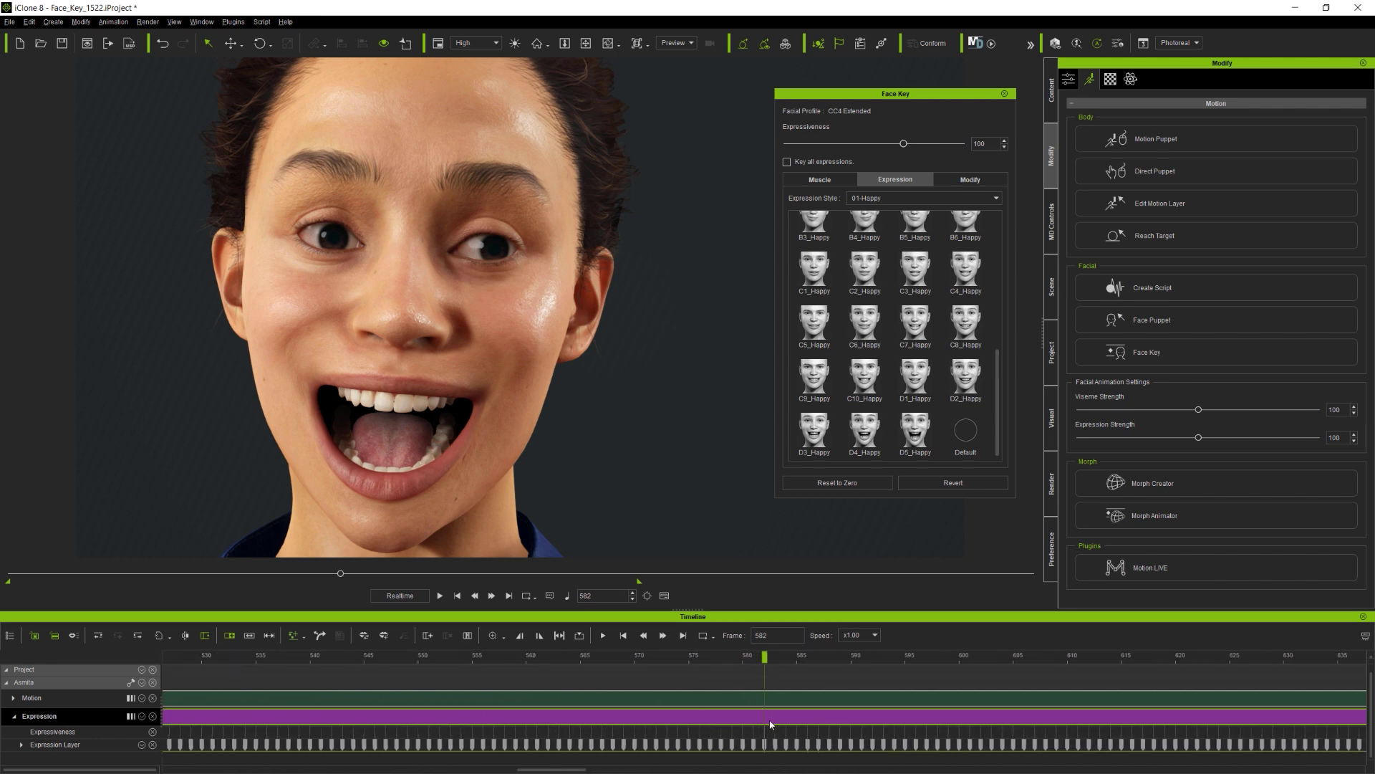
{"action": "left_click_drag", "start_coordinate": [1010, 746], "coordinate": [430, 747]}
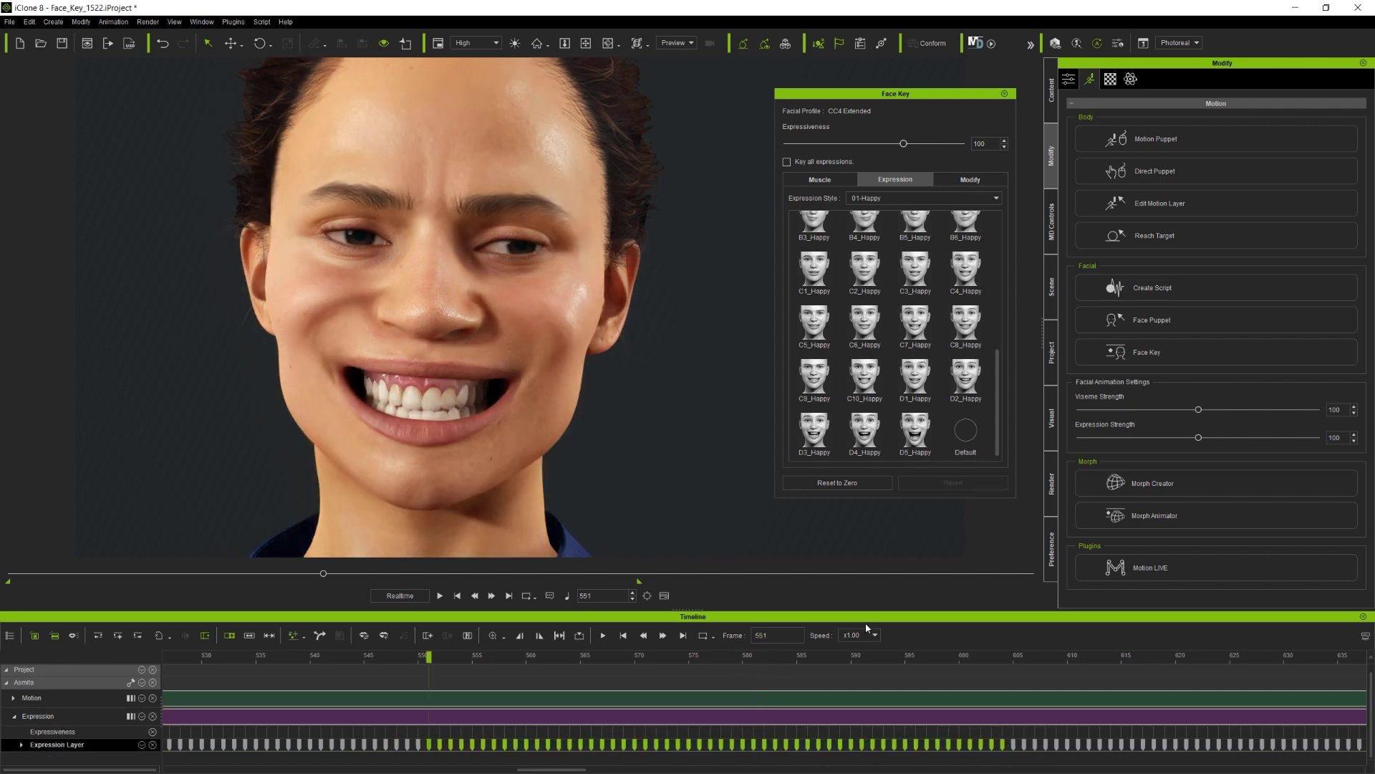
{"action": "key", "text": "Delete"}
Key the D5_Happy preset at frame 580 in the cleared gap and scrub back to frame 528.
{"action": "left_click_drag", "start_coordinate": [564, 655], "coordinate": [745, 674]}
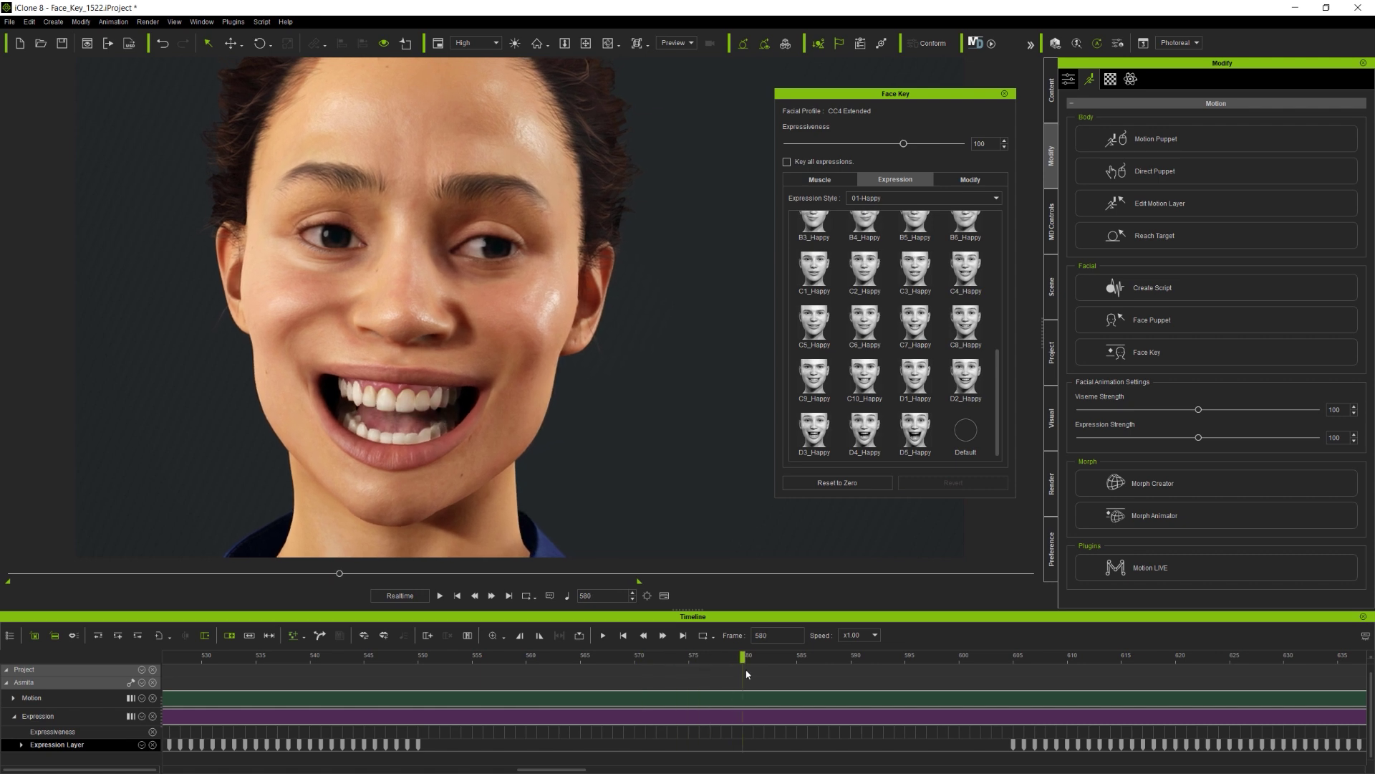
{"action": "left_click", "coordinate": [911, 434]}
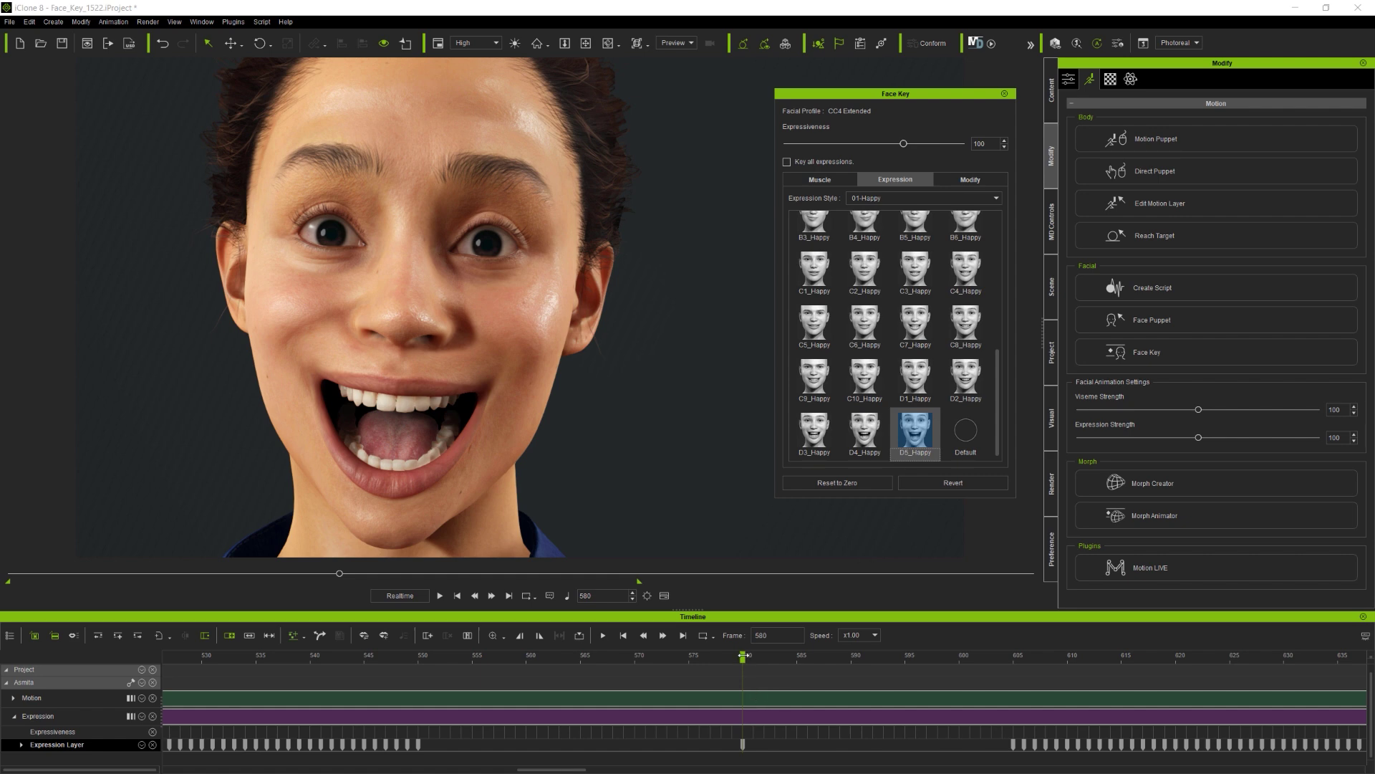
{"action": "left_click_drag", "start_coordinate": [743, 654], "coordinate": [180, 658]}
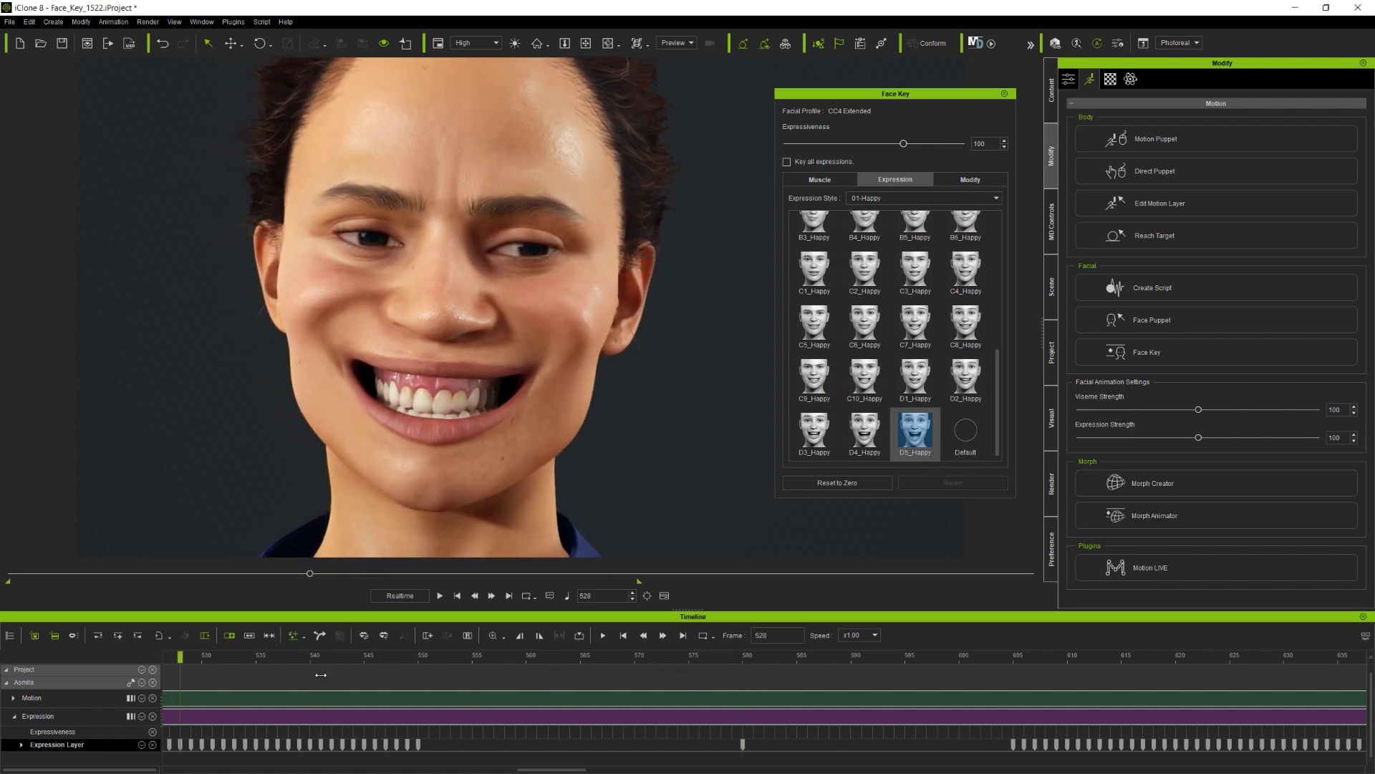
Scrub through the transition to frame 558 and delete the expression layer key at frame 580.
{"action": "left_click_drag", "start_coordinate": [321, 675], "coordinate": [512, 708]}
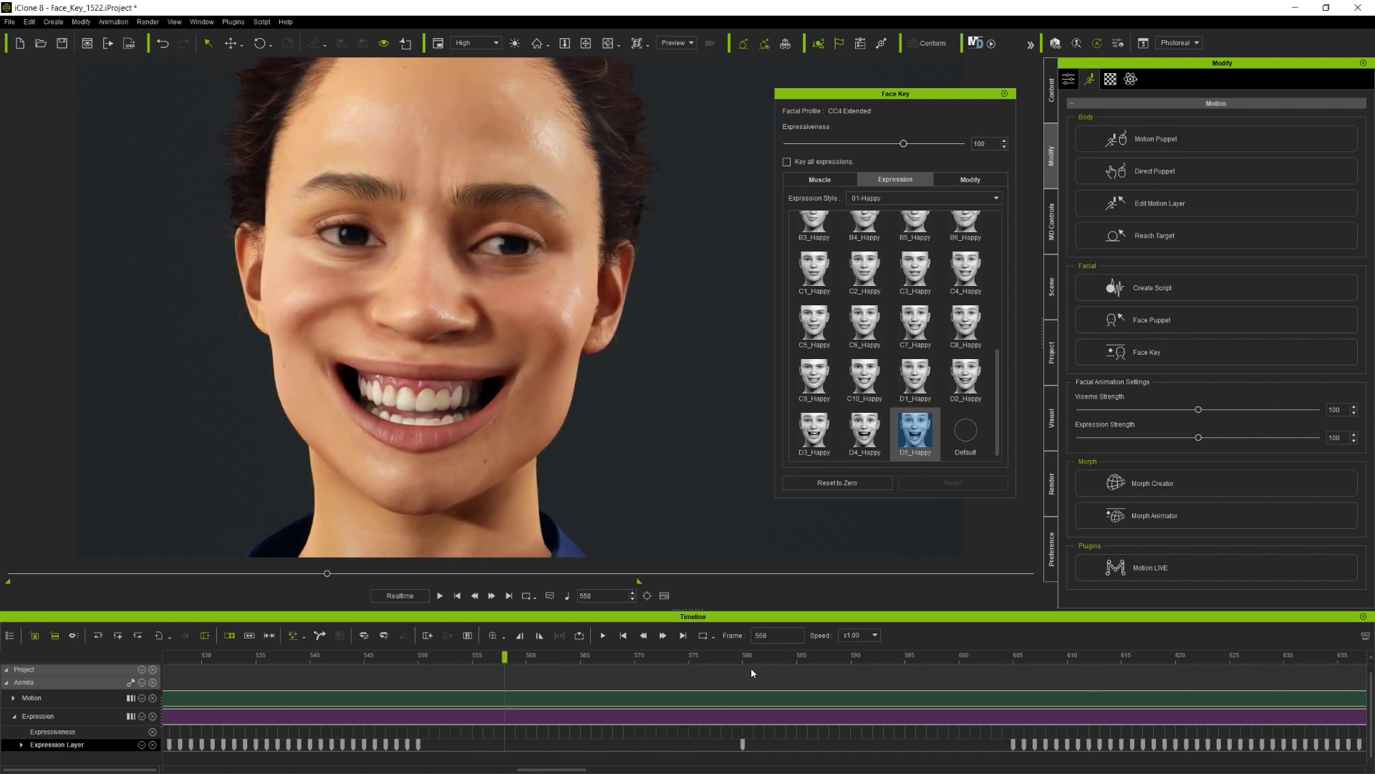
{"action": "scroll", "coordinate": [751, 670], "scroll_direction": "down", "scroll_amount": 5}
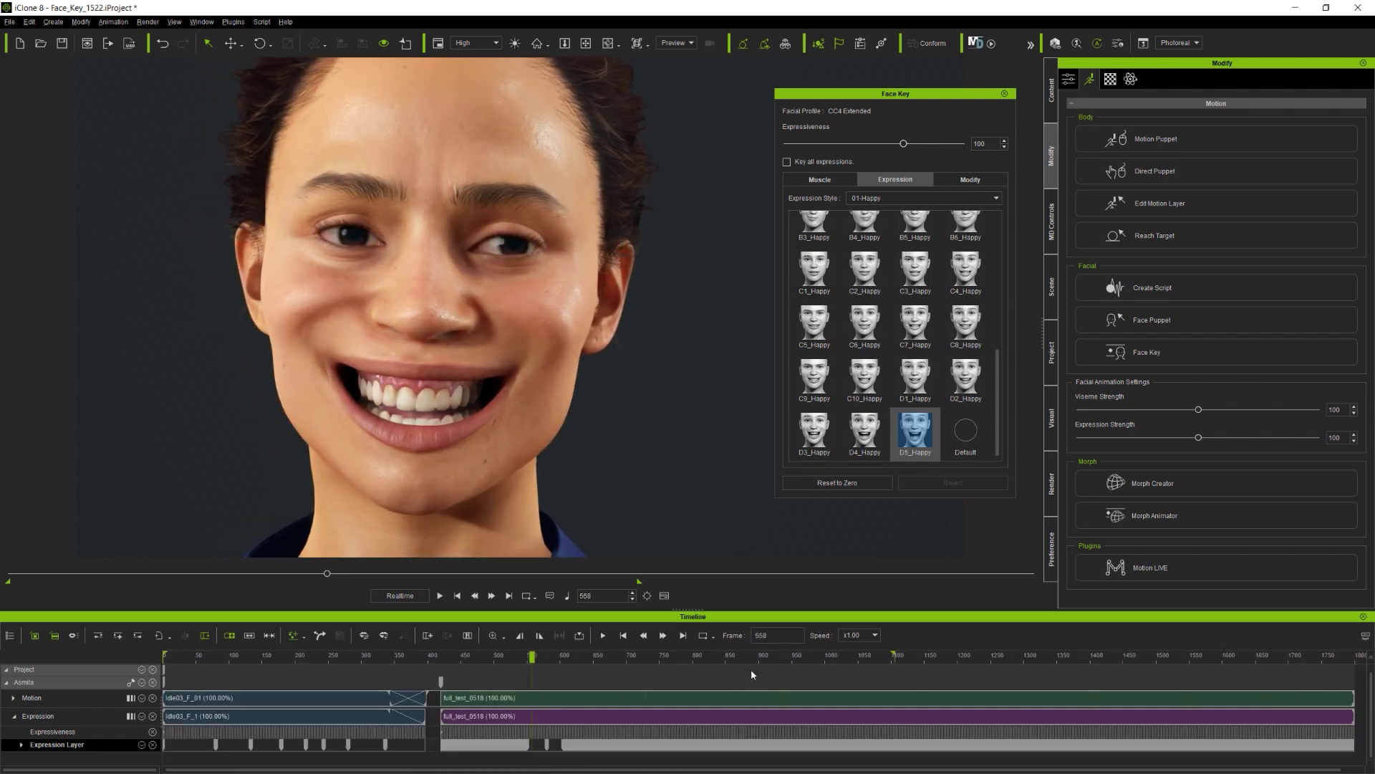
{"action": "left_click", "coordinate": [548, 744]}
{"action": "key", "text": "Delete"}
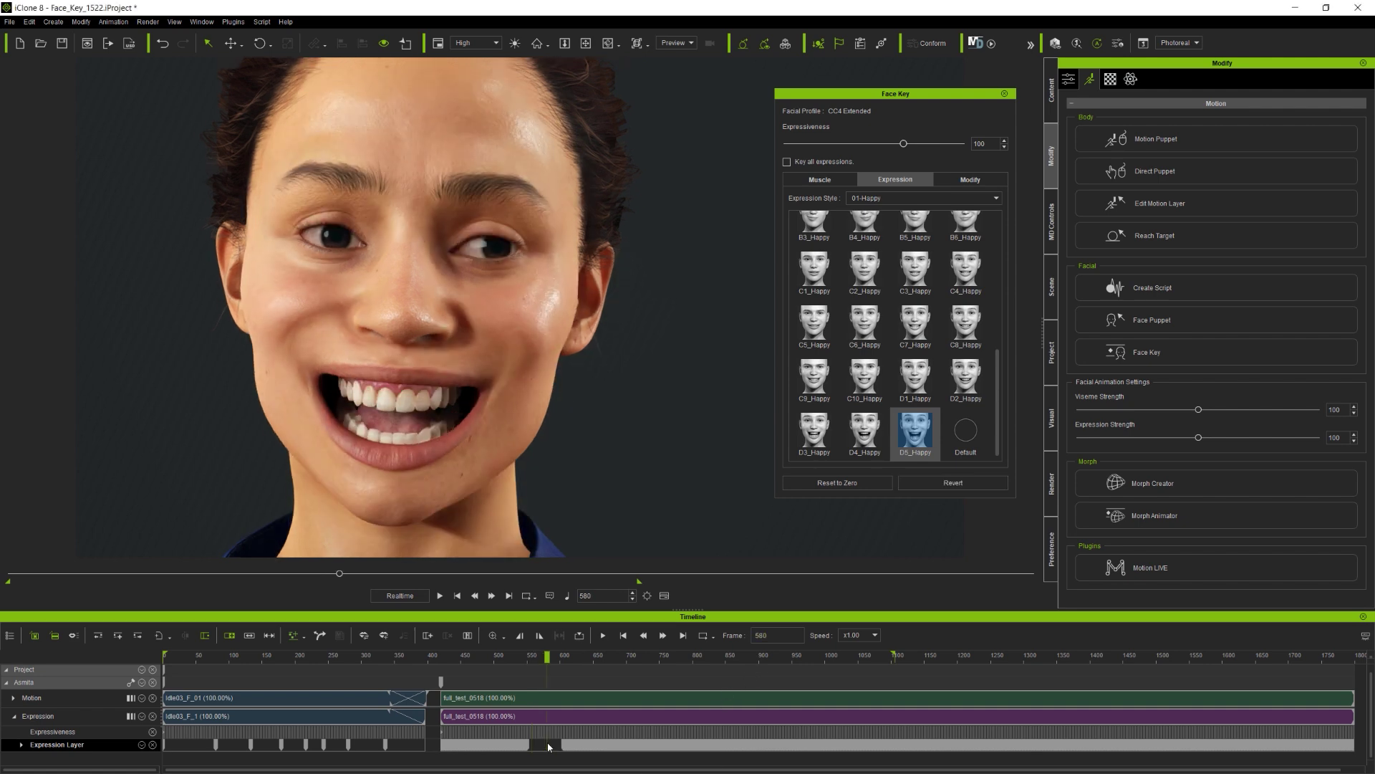
Switch the expression style to 03-Angry, try D3_Angry and C4_Angry, and key A4_Angry at frame 580.
{"action": "left_click", "coordinate": [883, 199]}
{"action": "left_click", "coordinate": [872, 225]}
{"action": "left_click", "coordinate": [863, 435]}
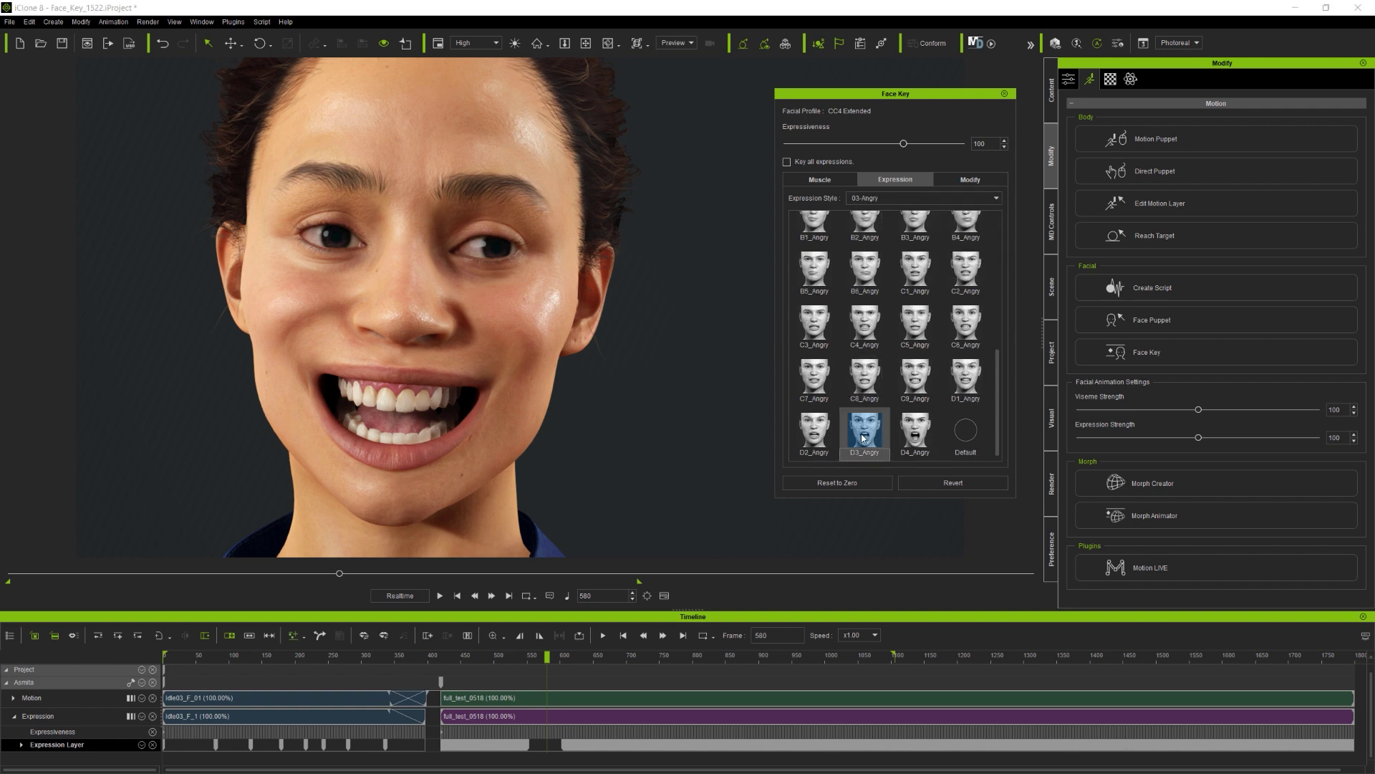
{"action": "left_click", "coordinate": [865, 326]}
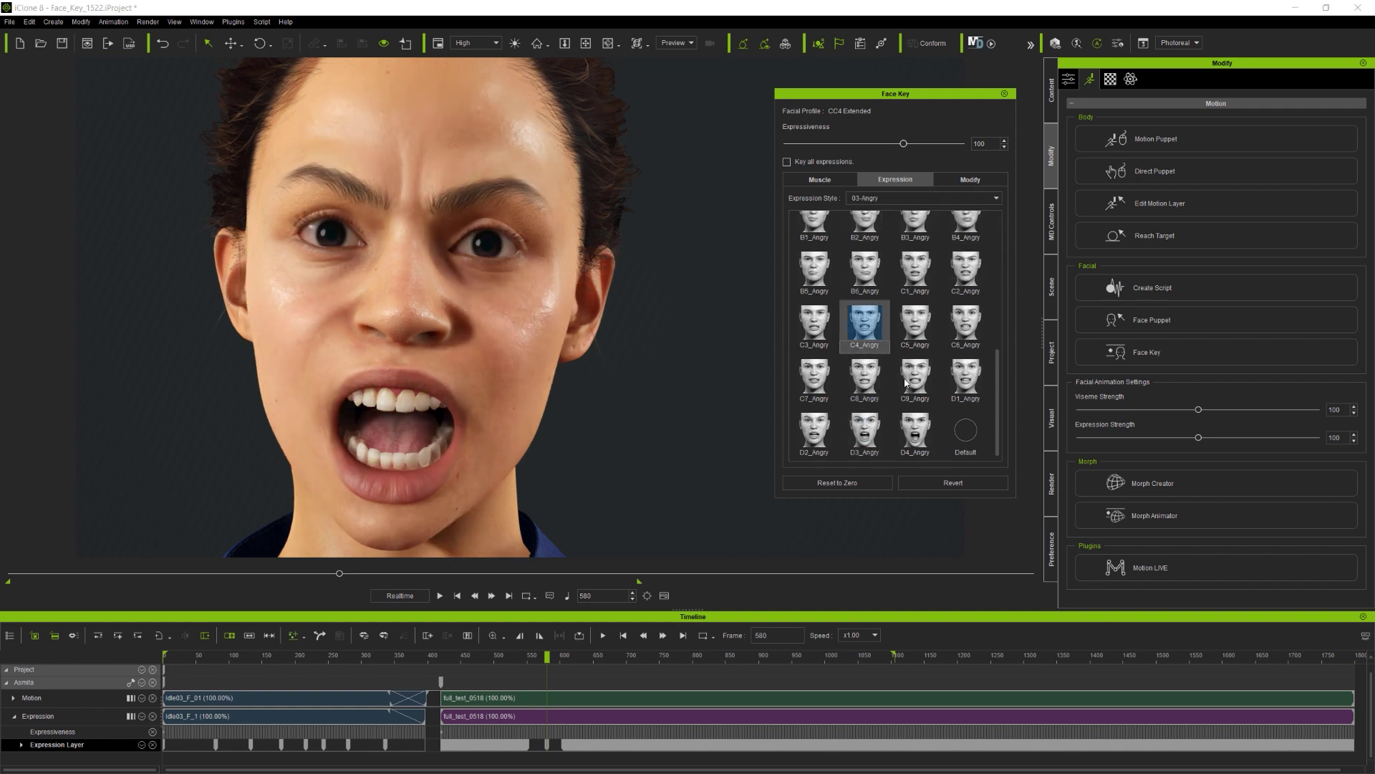
{"action": "scroll", "coordinate": [903, 318], "scroll_direction": "up", "scroll_amount": 3}
{"action": "scroll", "coordinate": [902, 317], "scroll_direction": "up", "scroll_amount": 2}
{"action": "left_click", "coordinate": [965, 235]}
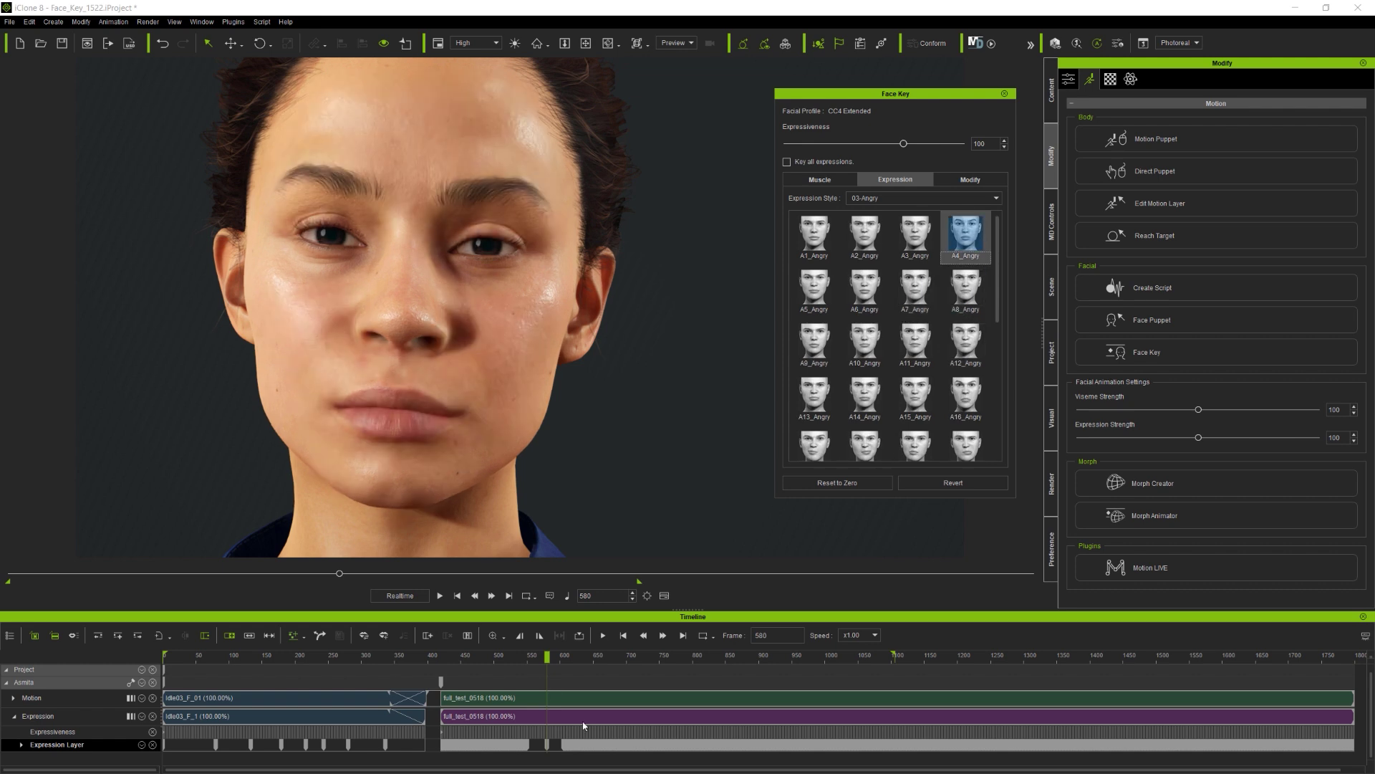
Scrub to frame 698 and flatten all layers of the full_test_0518 expression clip.
{"action": "left_click_drag", "start_coordinate": [548, 658], "coordinate": [625, 672]}
{"action": "left_click", "coordinate": [629, 720]}
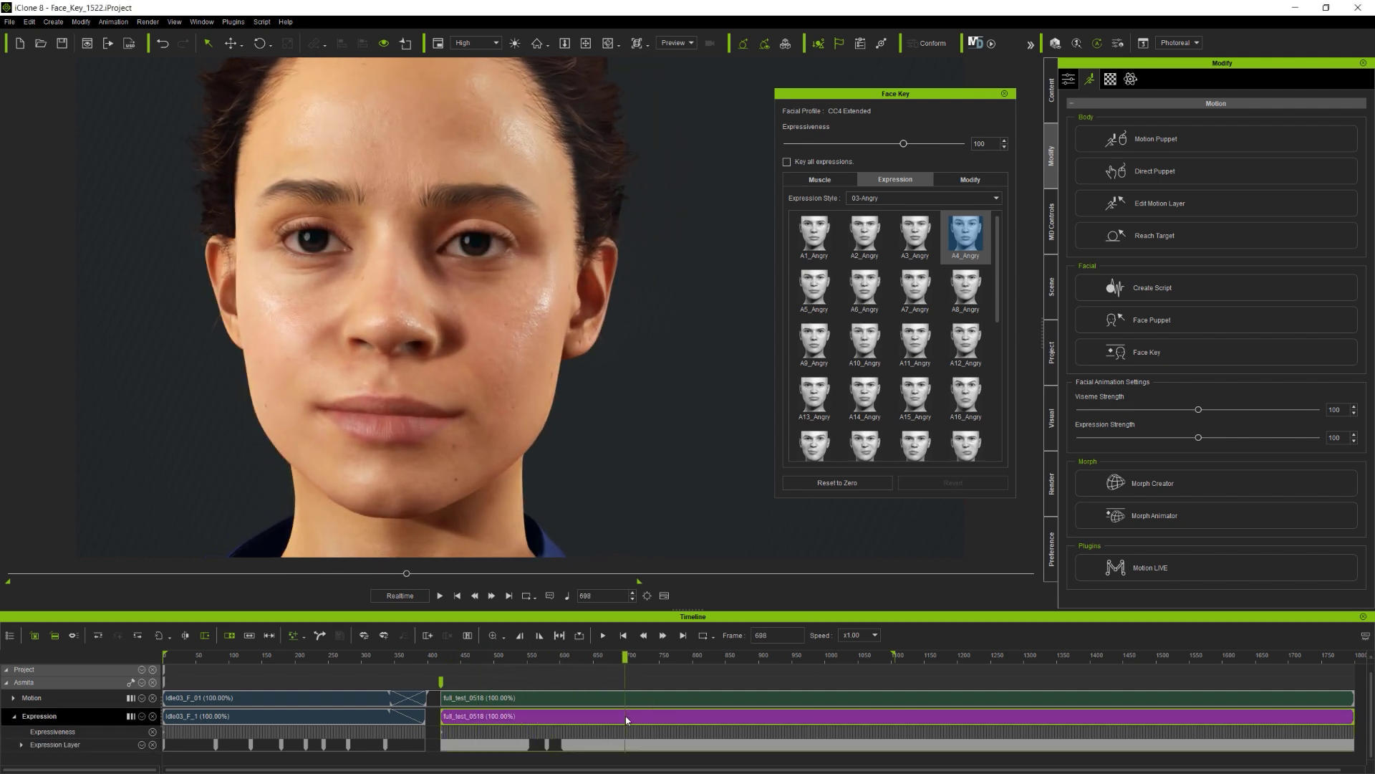
{"action": "right_click", "coordinate": [627, 719]}
{"action": "mouse_move", "coordinate": [728, 523]}
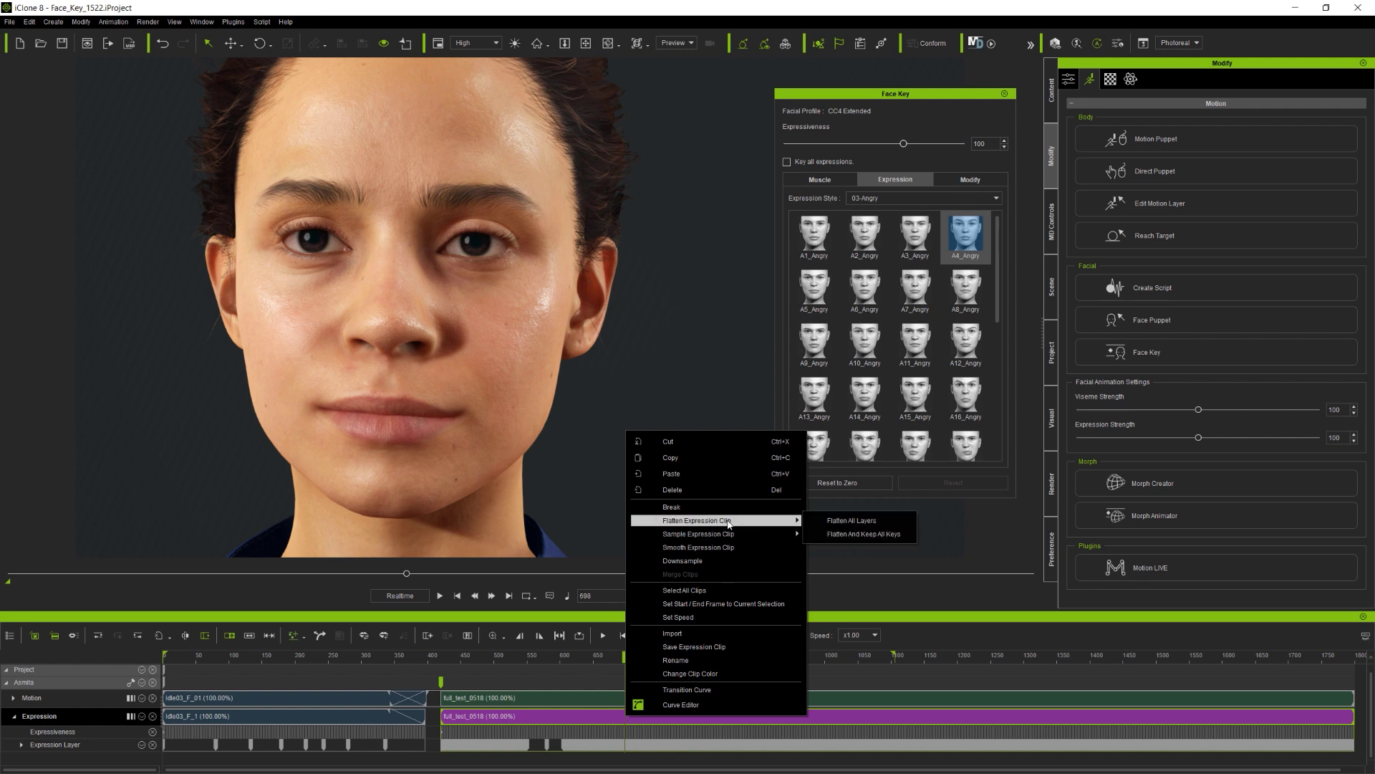
{"action": "left_click", "coordinate": [867, 521]}
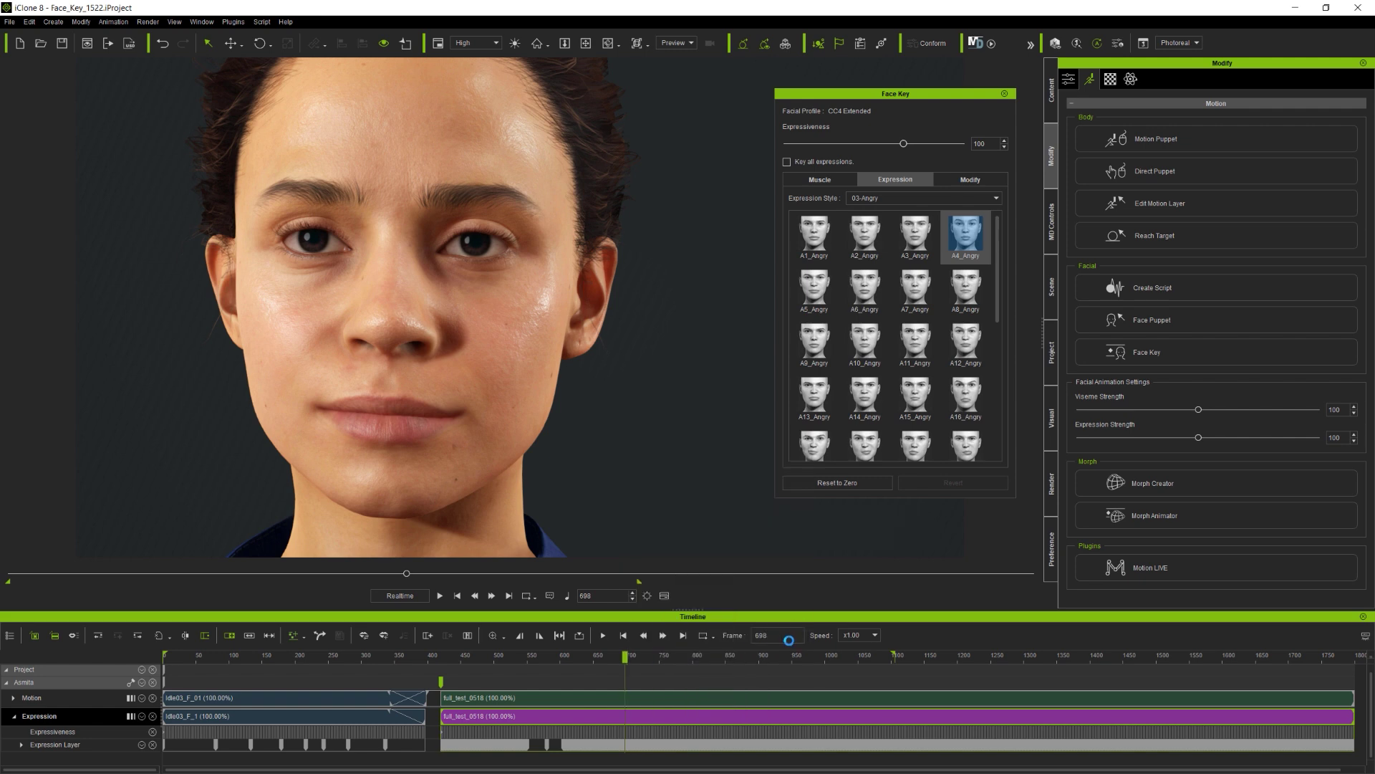
At frame 582, raise both outer eyebrows and lower the jaw to open the mouth using Face Key's muscle controls.
{"action": "left_click_drag", "start_coordinate": [626, 657], "coordinate": [553, 686]}
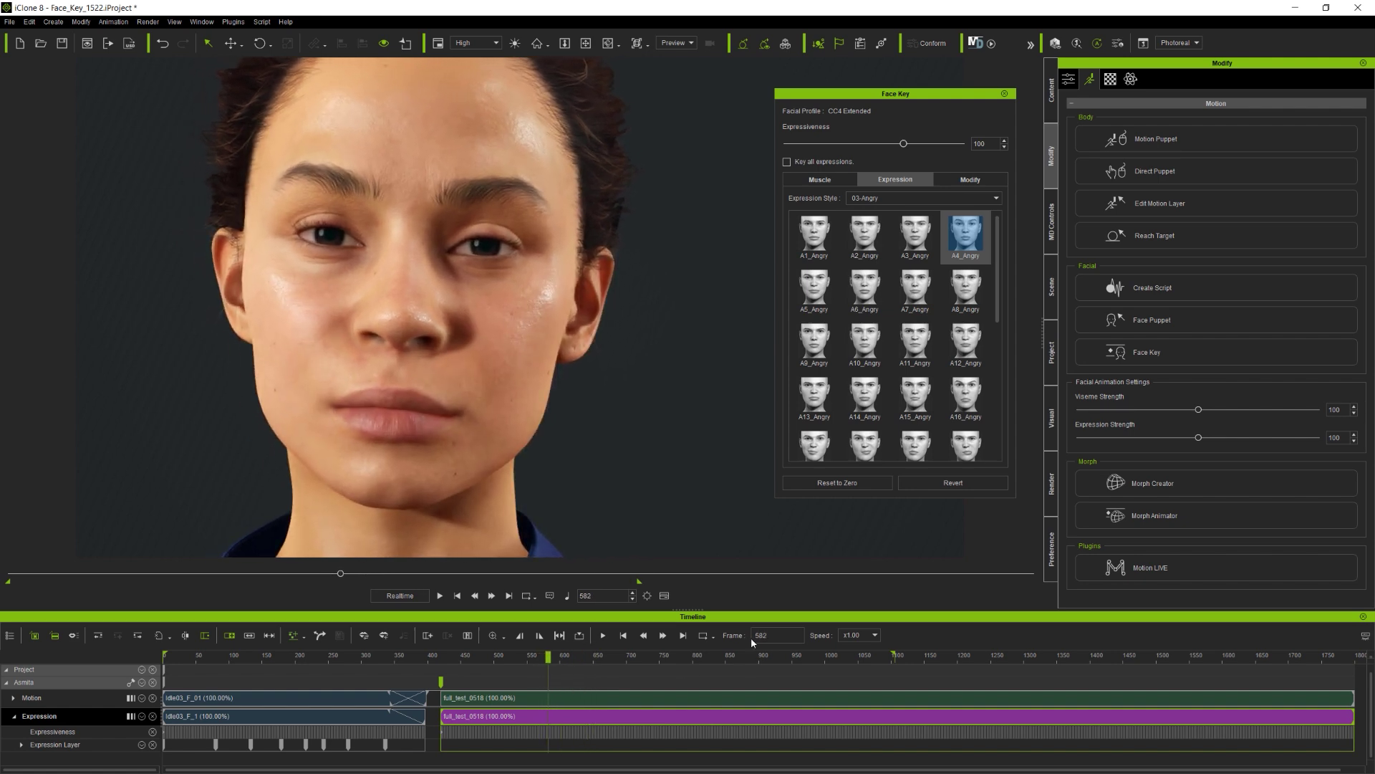
{"action": "left_click", "coordinate": [820, 180]}
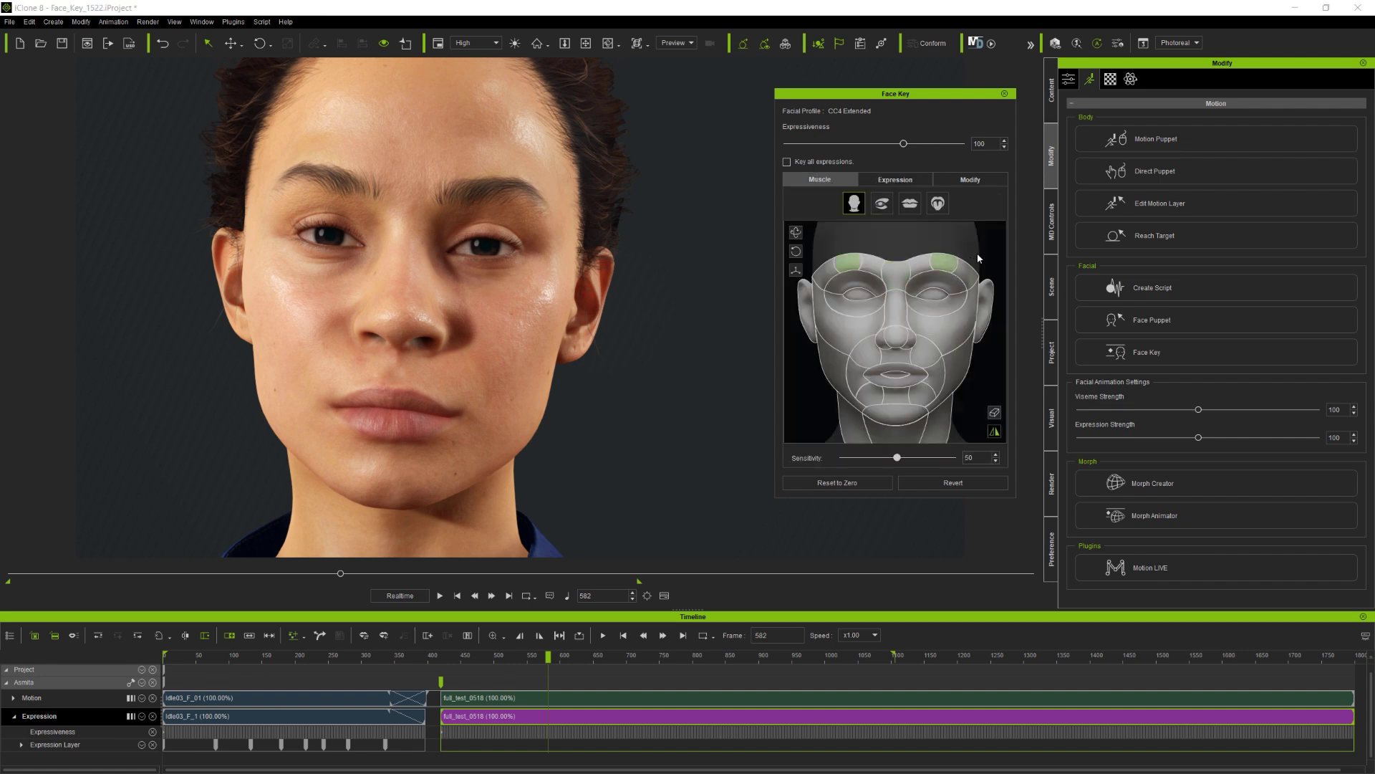
{"action": "mouse_move", "coordinate": [978, 253]}
{"action": "left_mouse_down"}
{"action": "mouse_move", "coordinate": [983, 215]}
{"action": "mouse_move", "coordinate": [982, 230]}
{"action": "left_mouse_up"}
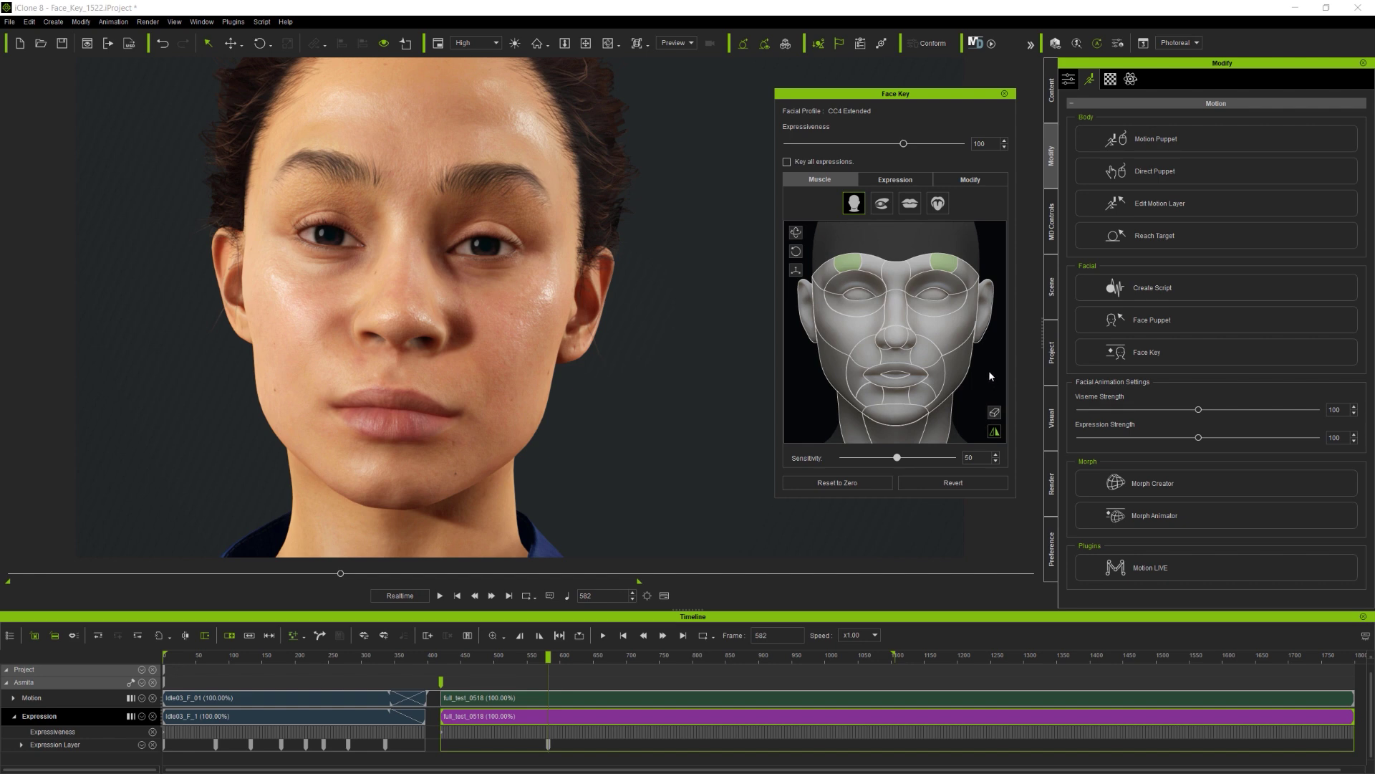
{"action": "left_click", "coordinate": [905, 421]}
{"action": "left_click_drag", "start_coordinate": [984, 375], "coordinate": [985, 387]}
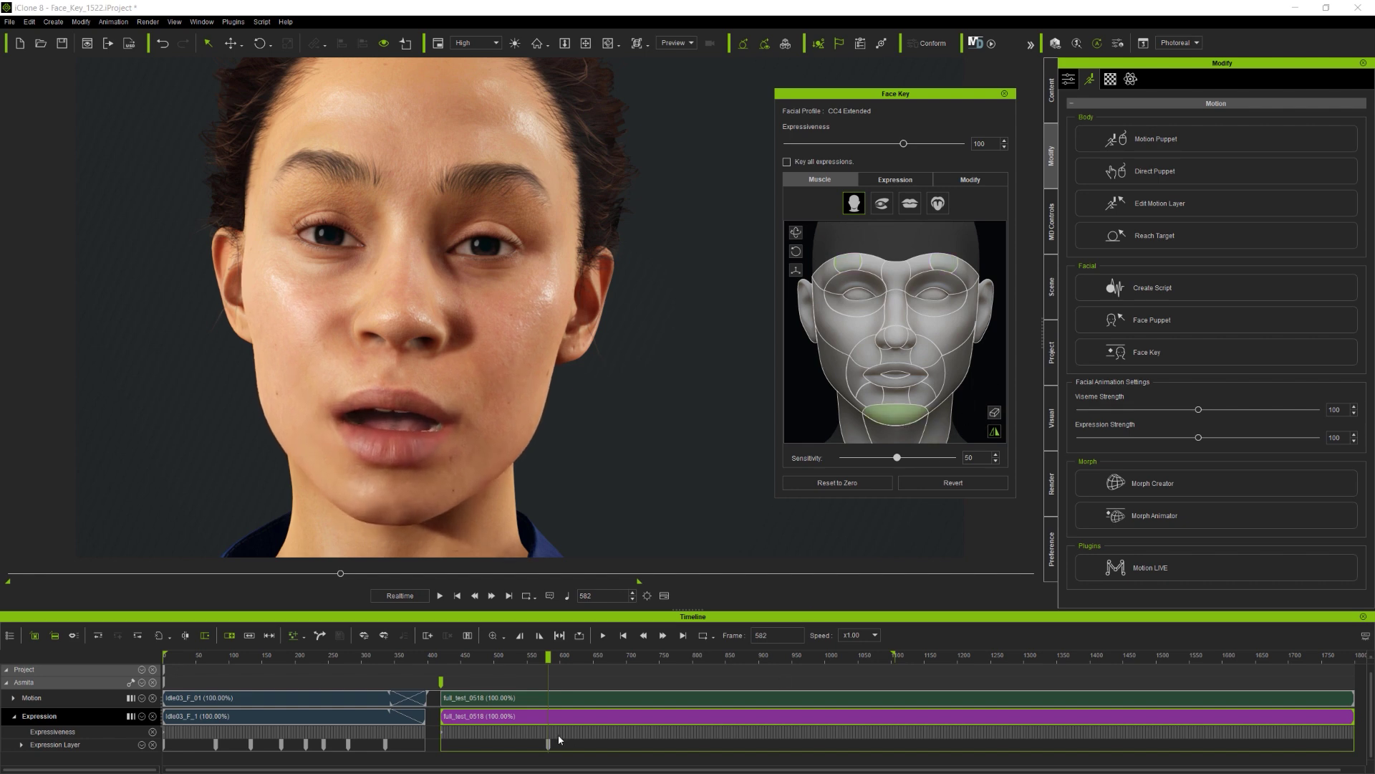
Reset the face to zero at frame 422, at the start of full_test_0518, and scrub forward to frame 528.
{"action": "left_click_drag", "start_coordinate": [549, 660], "coordinate": [443, 675]}
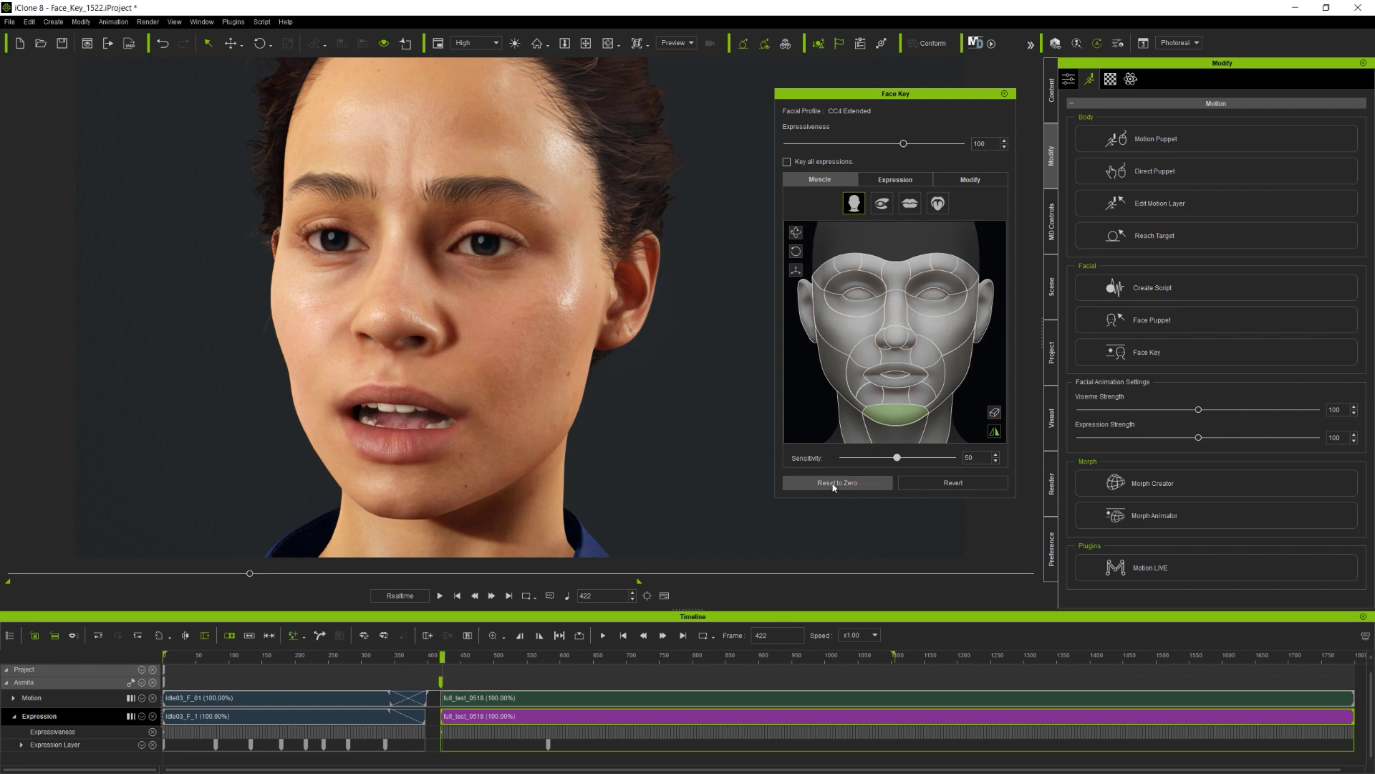
{"action": "left_click", "coordinate": [832, 483]}
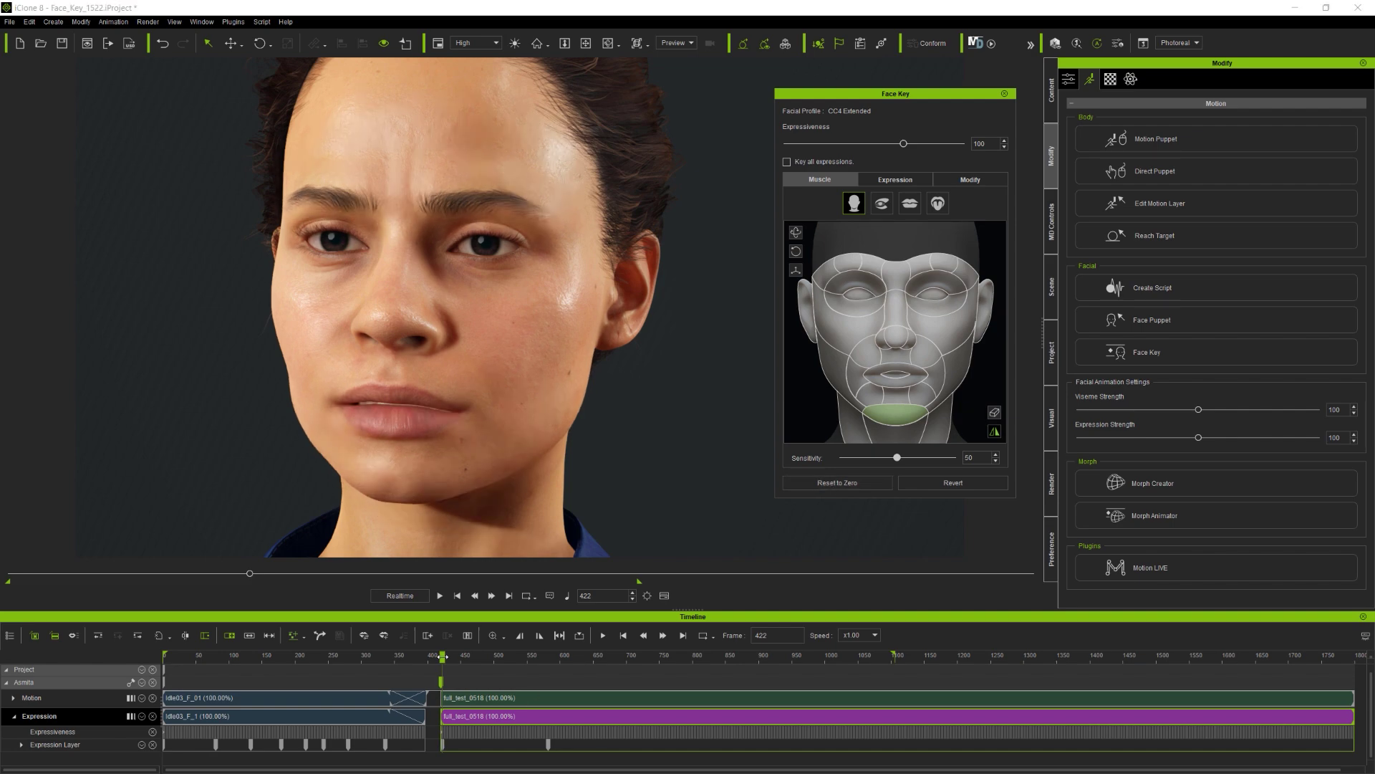
{"action": "left_click_drag", "start_coordinate": [442, 656], "coordinate": [520, 659]}
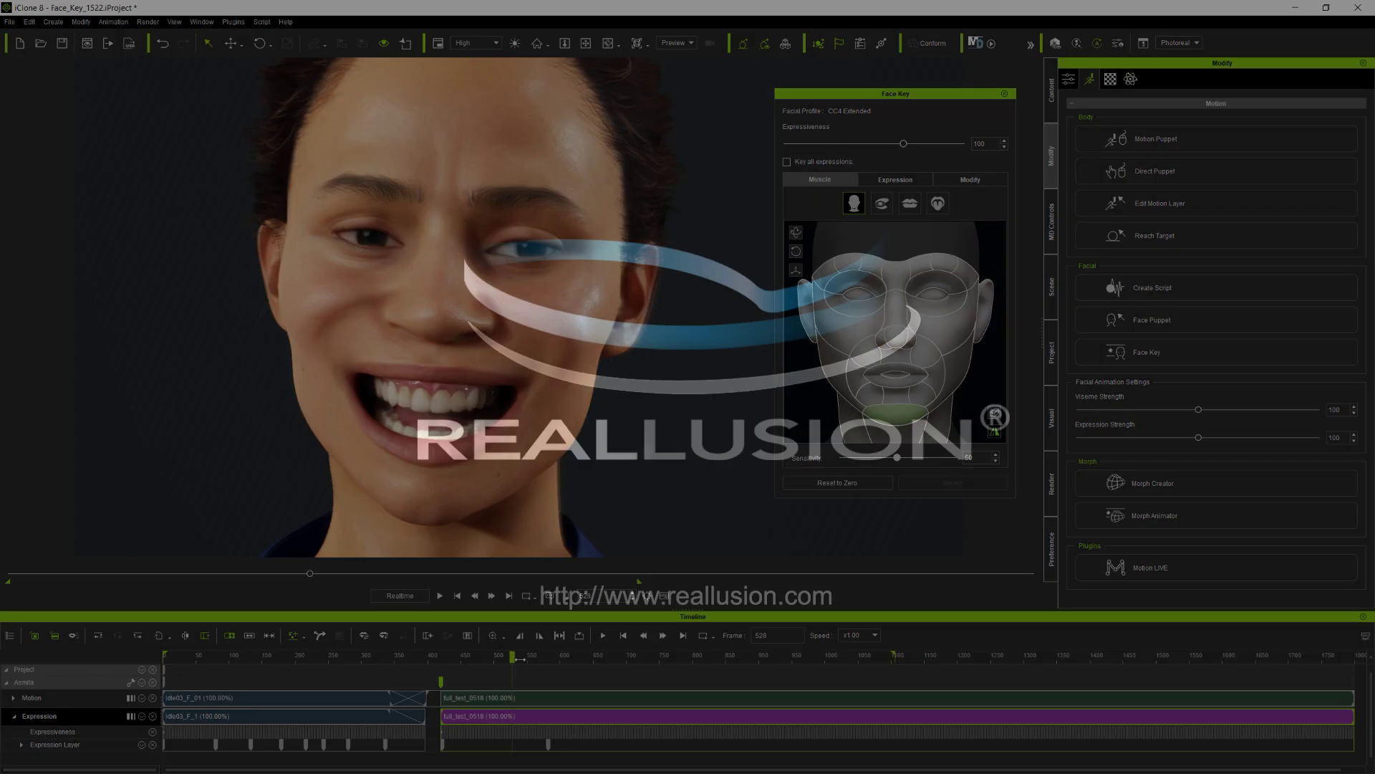